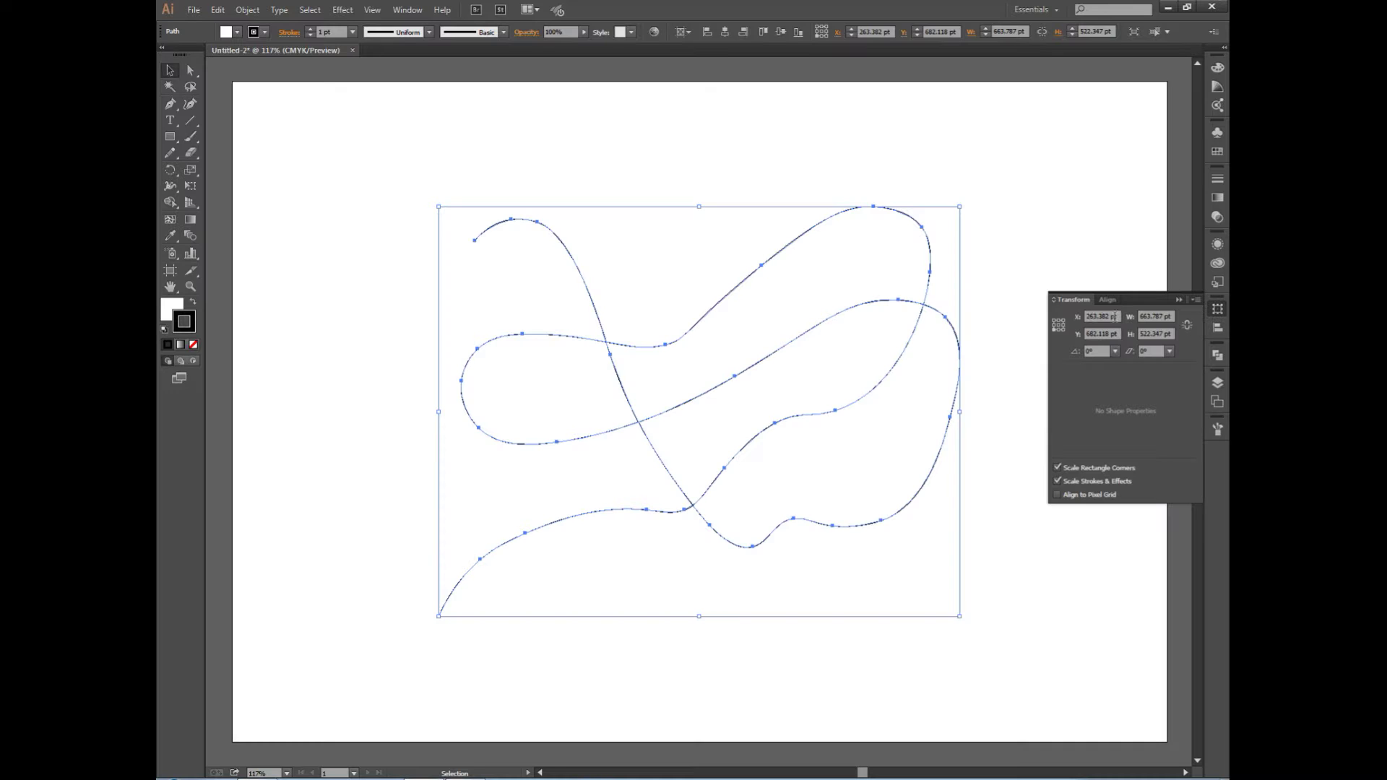
Scale the looping snake path down by its corner handle and nudge it into position on the artboard
key("shift+F7")
left_click(1177, 300)
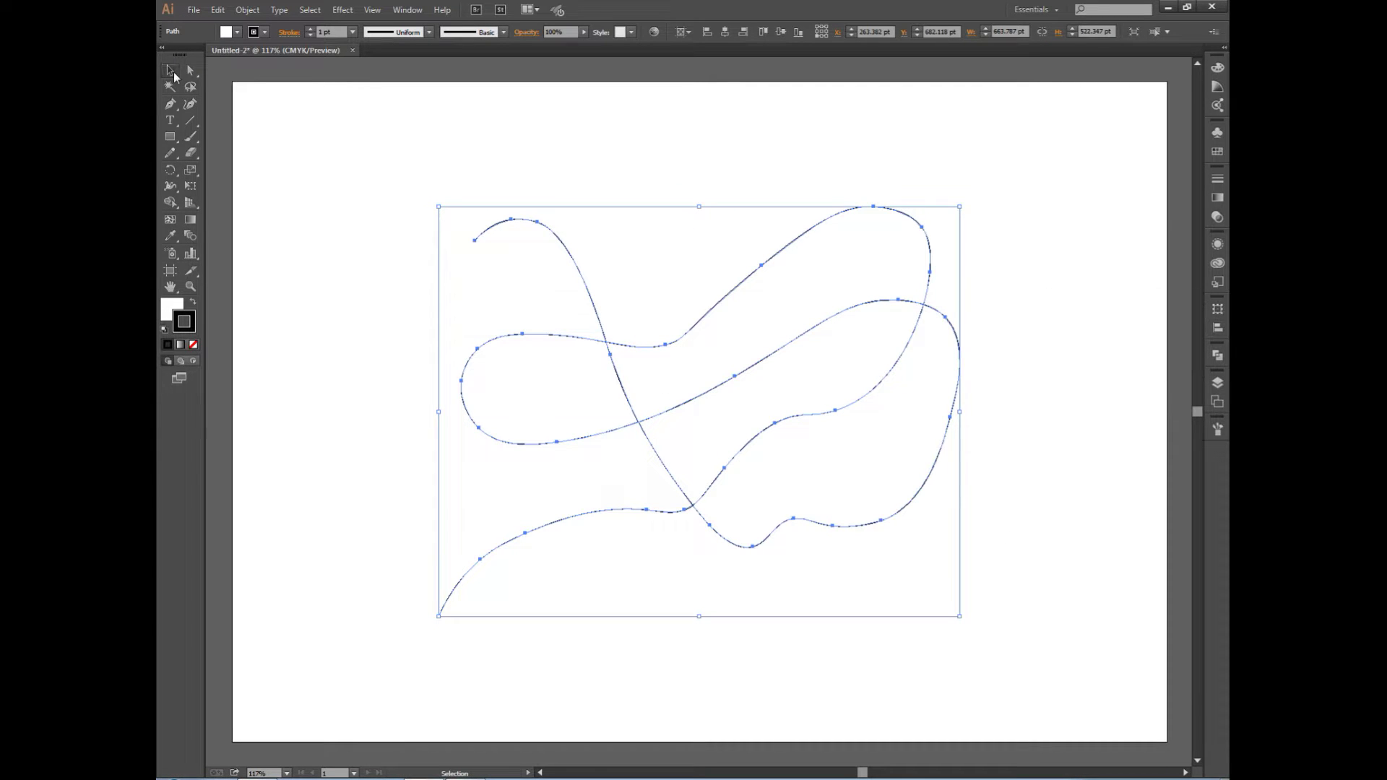
left_click(1016, 644)
left_click(695, 327)
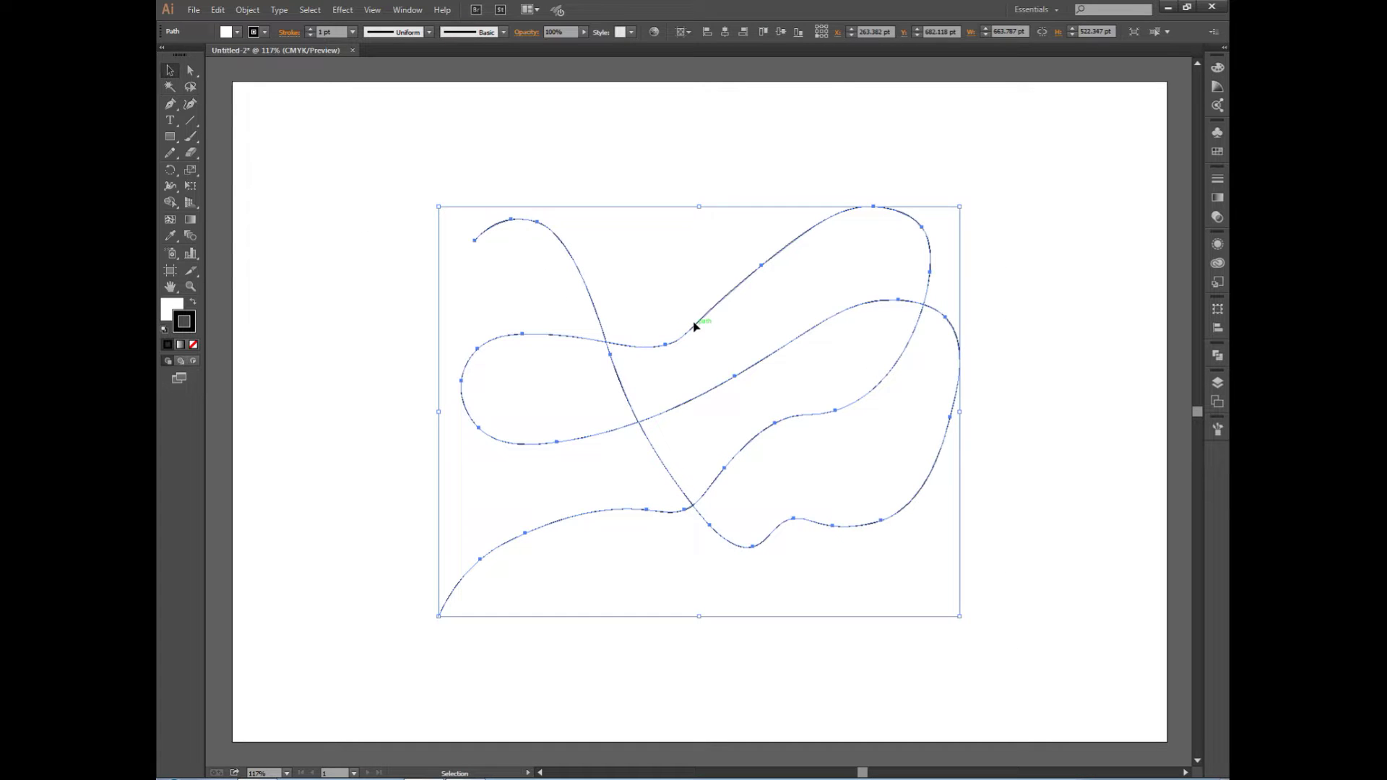
left_click_drag(437, 616, 523, 365)
left_click(713, 202)
left_click(763, 297)
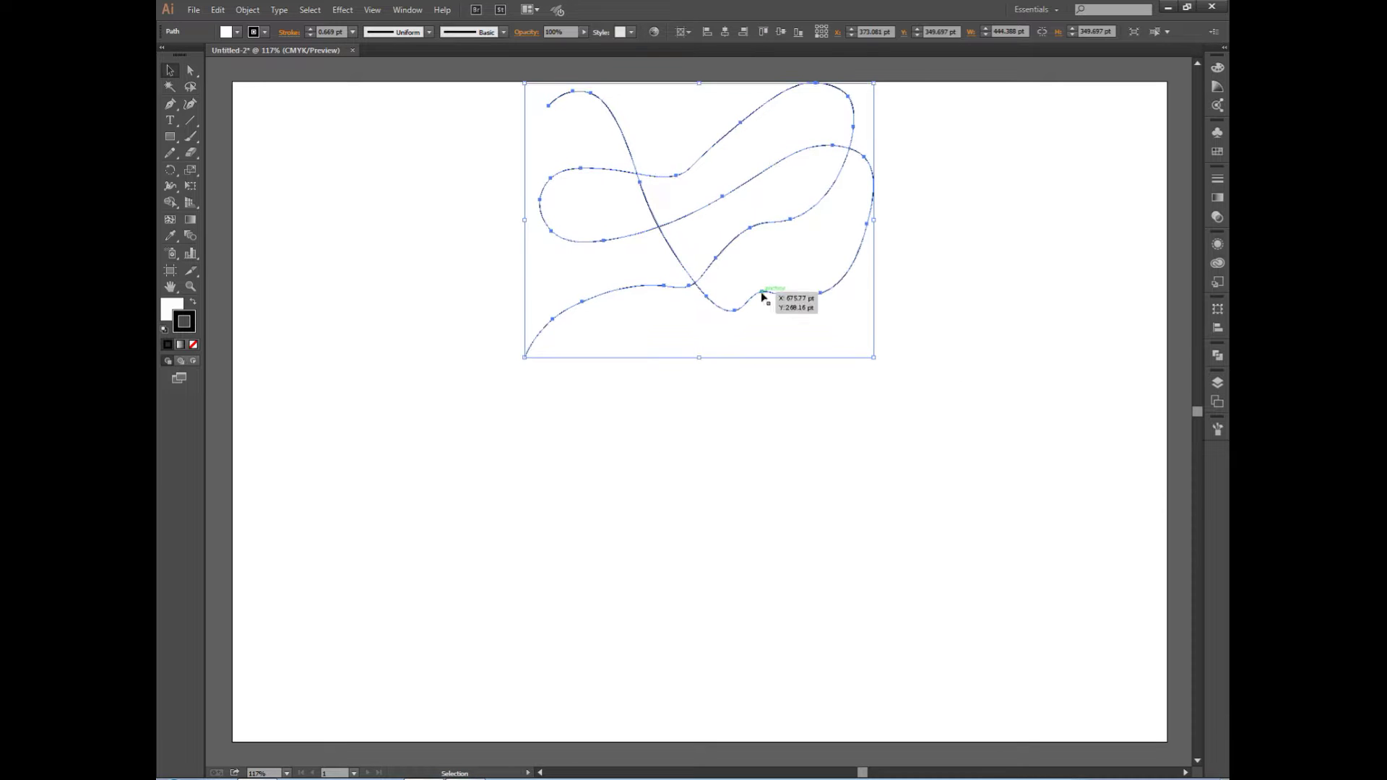
key("shift+Down")
key("shift+Down")
key("shift+Down")
key("shift+Down")
key("shift+Down")
key("shift+Down")
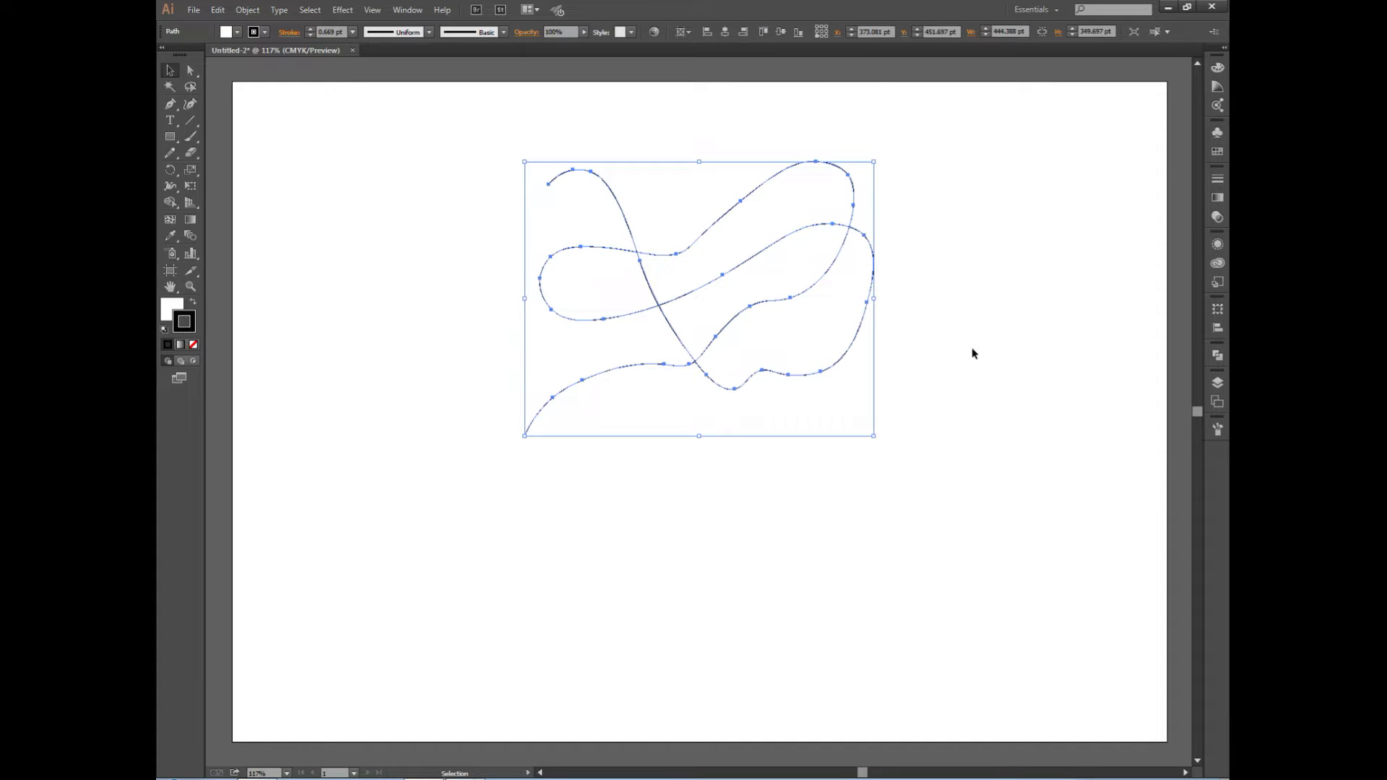
left_click(968, 353)
key("m")
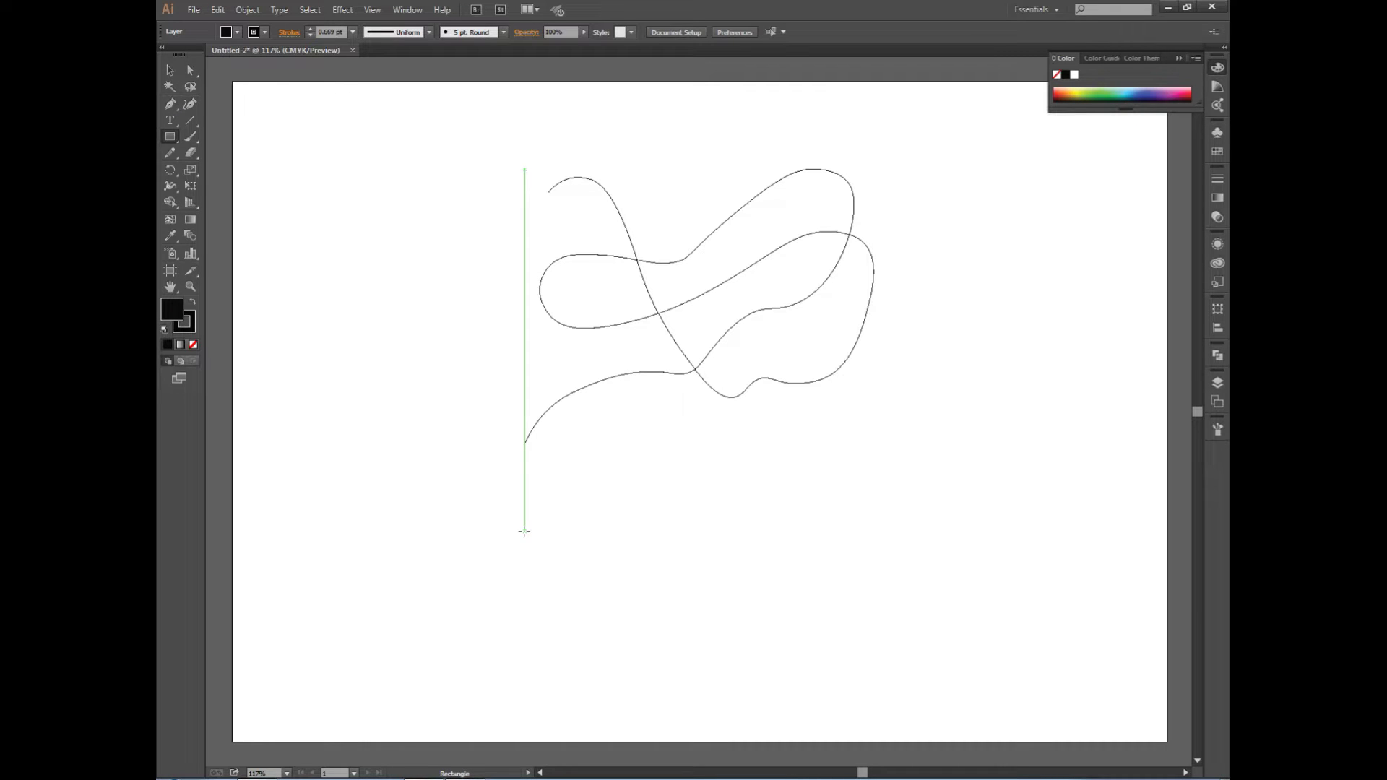
Draw a long, thin black rectangle below the looping path
left_click_drag(524, 532, 882, 561)
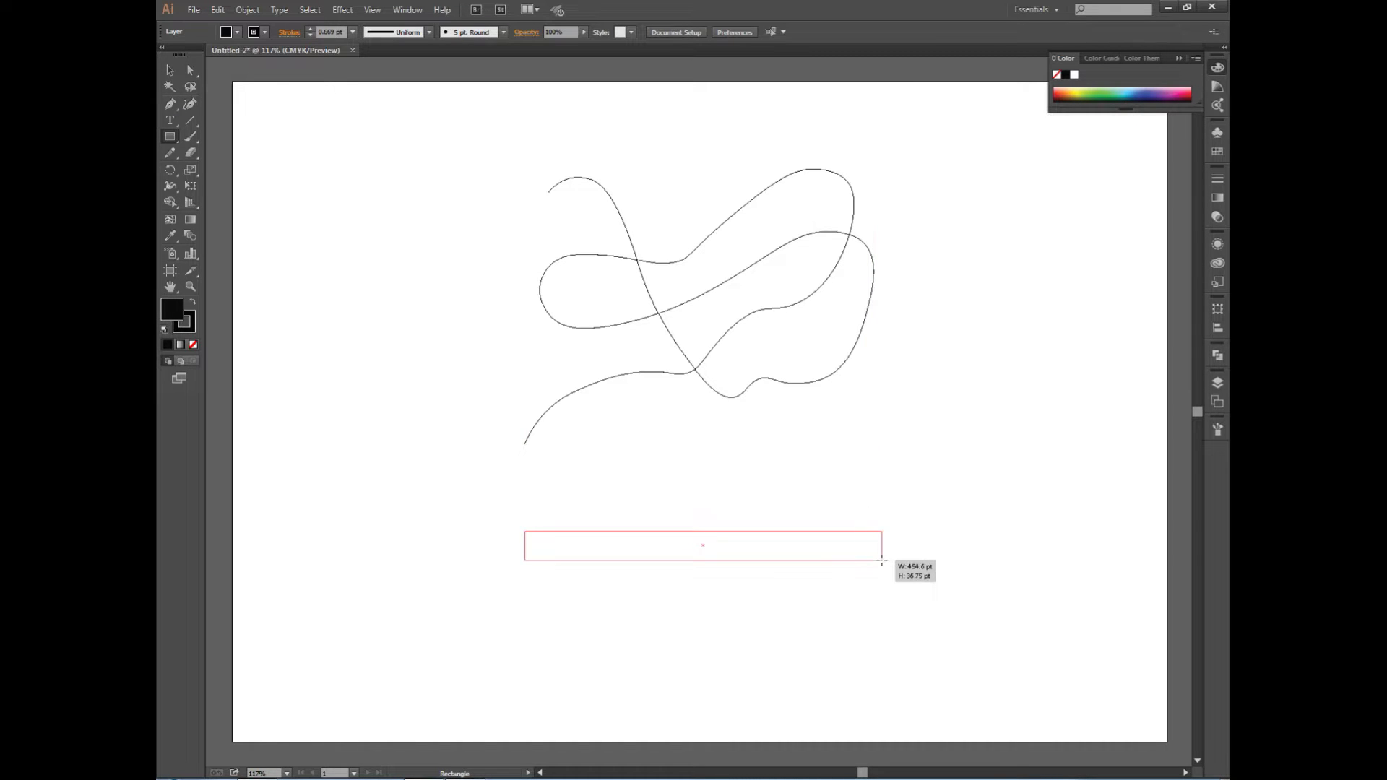
left_click_drag(882, 561, 885, 558)
key("v")
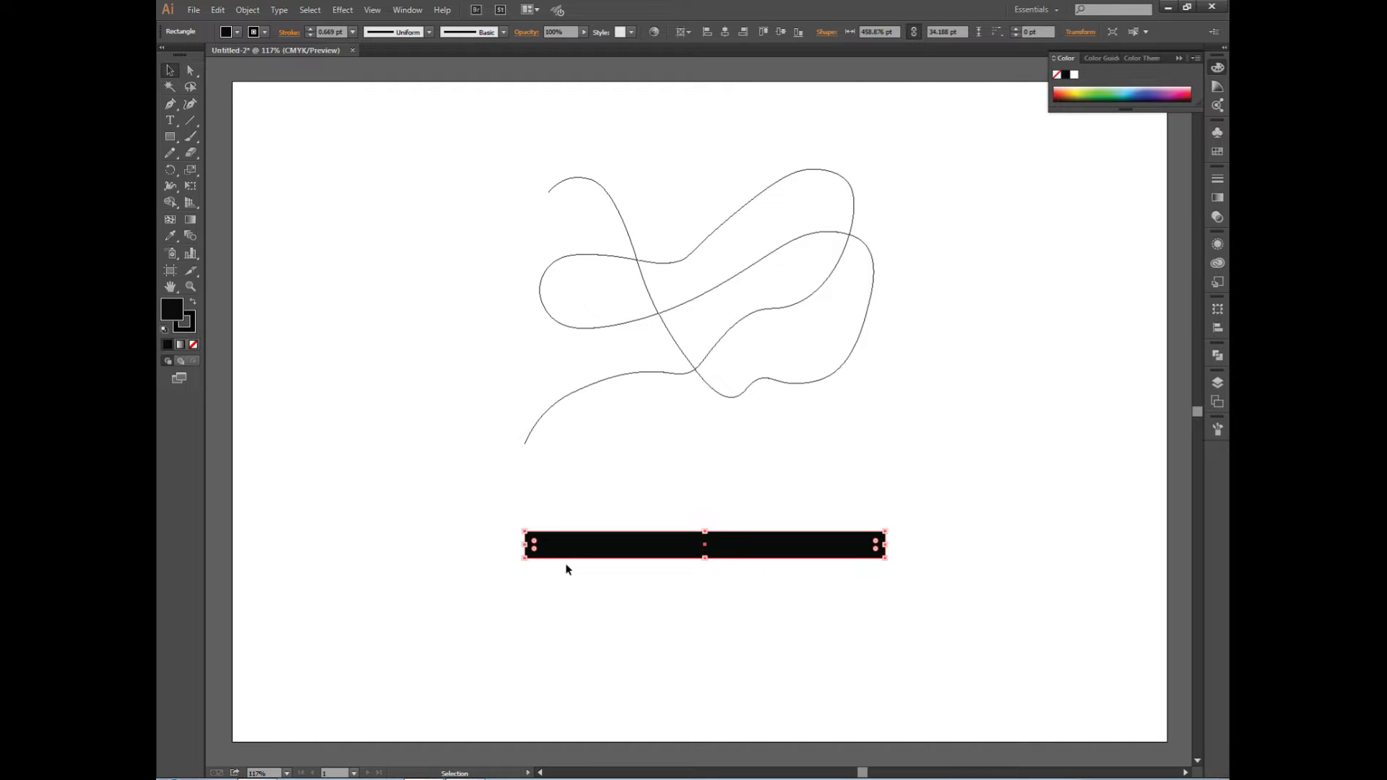
left_click(702, 627)
left_click(880, 551)
Delete the rectangle's two right corner anchors to form a pointed tail
key("plus")
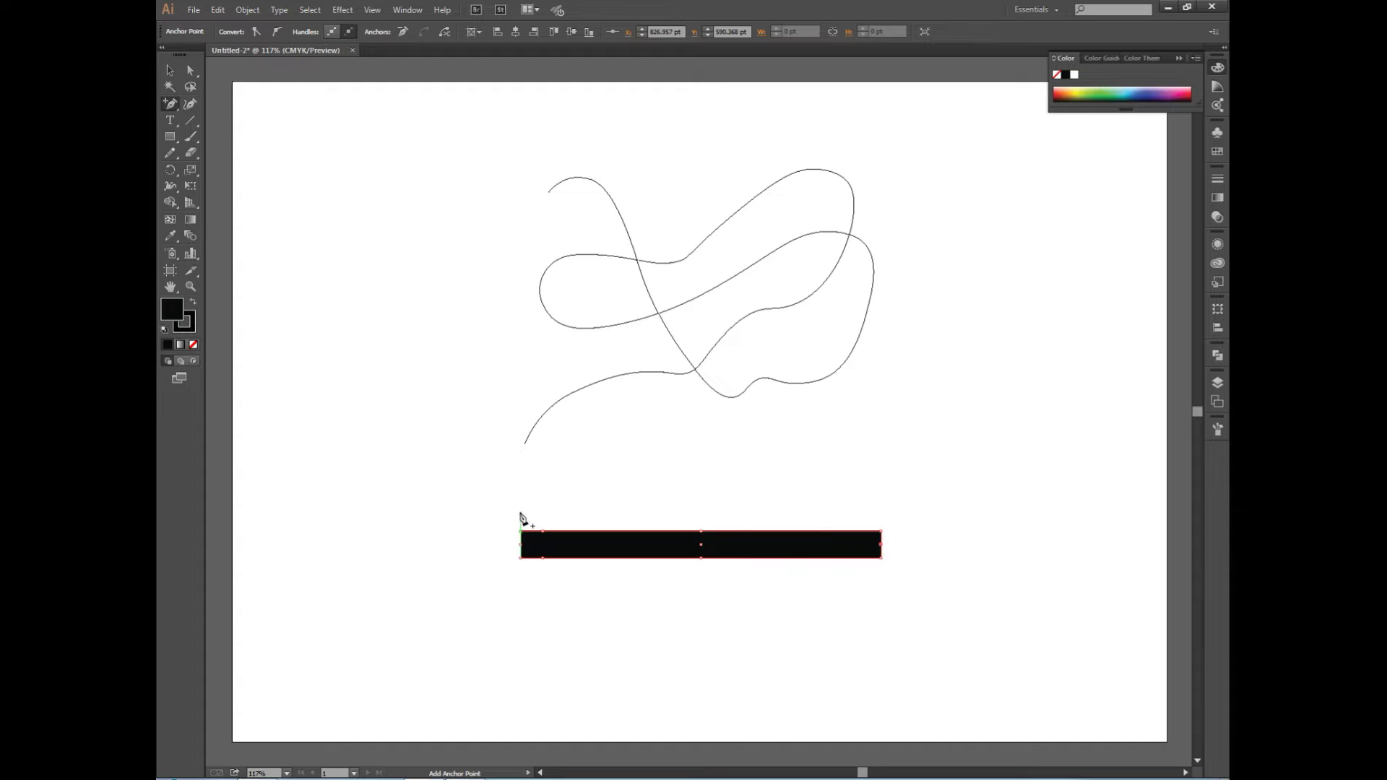
left_click(176, 110)
left_click(253, 136)
left_click(881, 532)
left_click(881, 557)
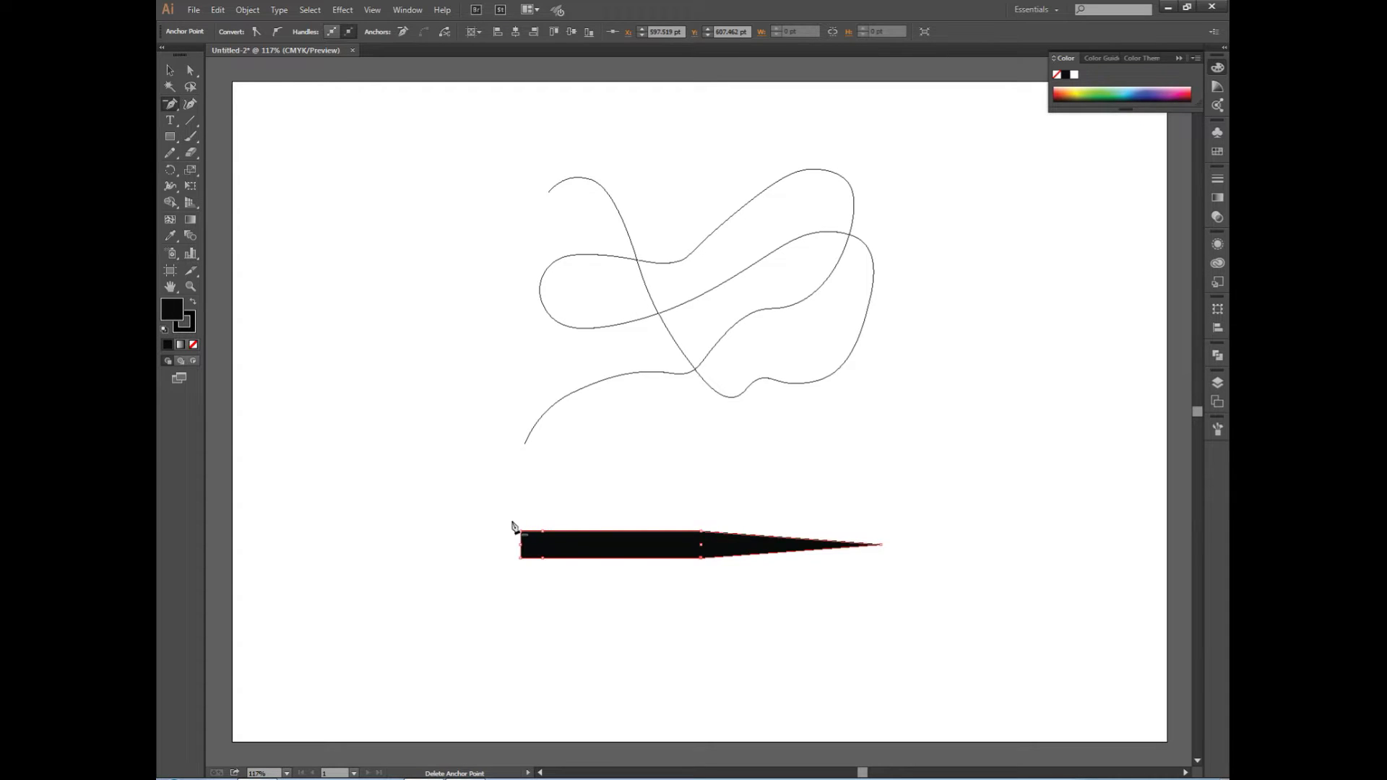
Drag the left-end anchors outward to shape the head tip
left_click(190, 70)
left_click(546, 545)
left_click_drag(547, 546, 544, 556)
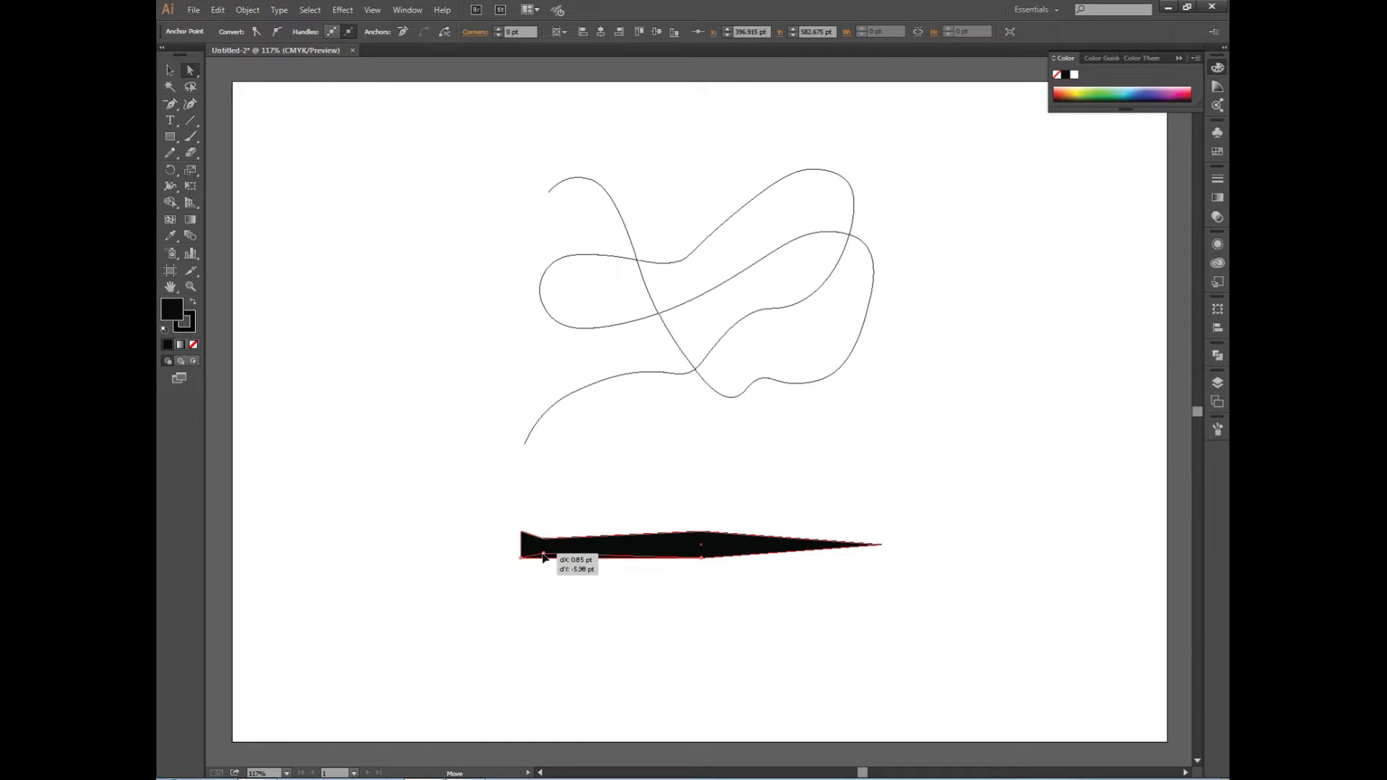
left_click_drag(544, 556, 504, 544)
left_click(169, 70)
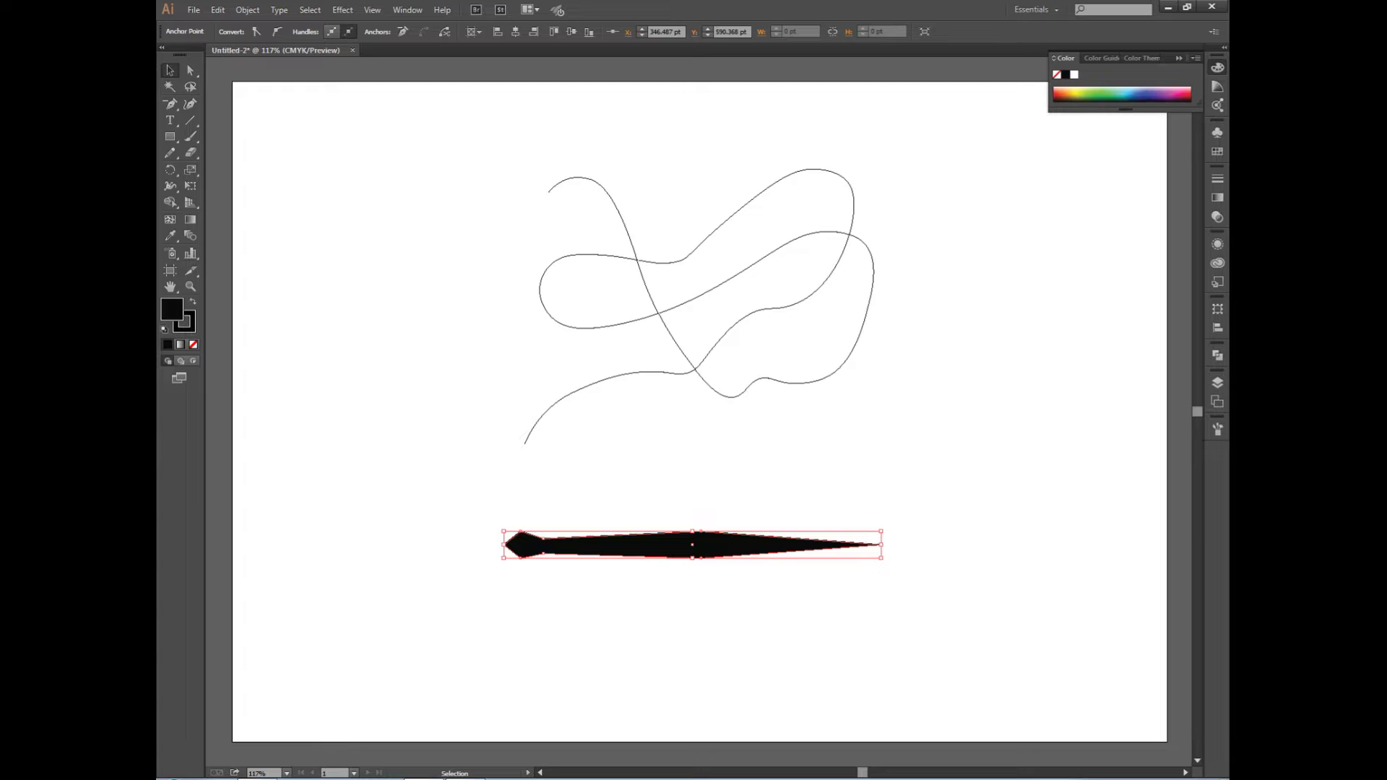
left_click(190, 70)
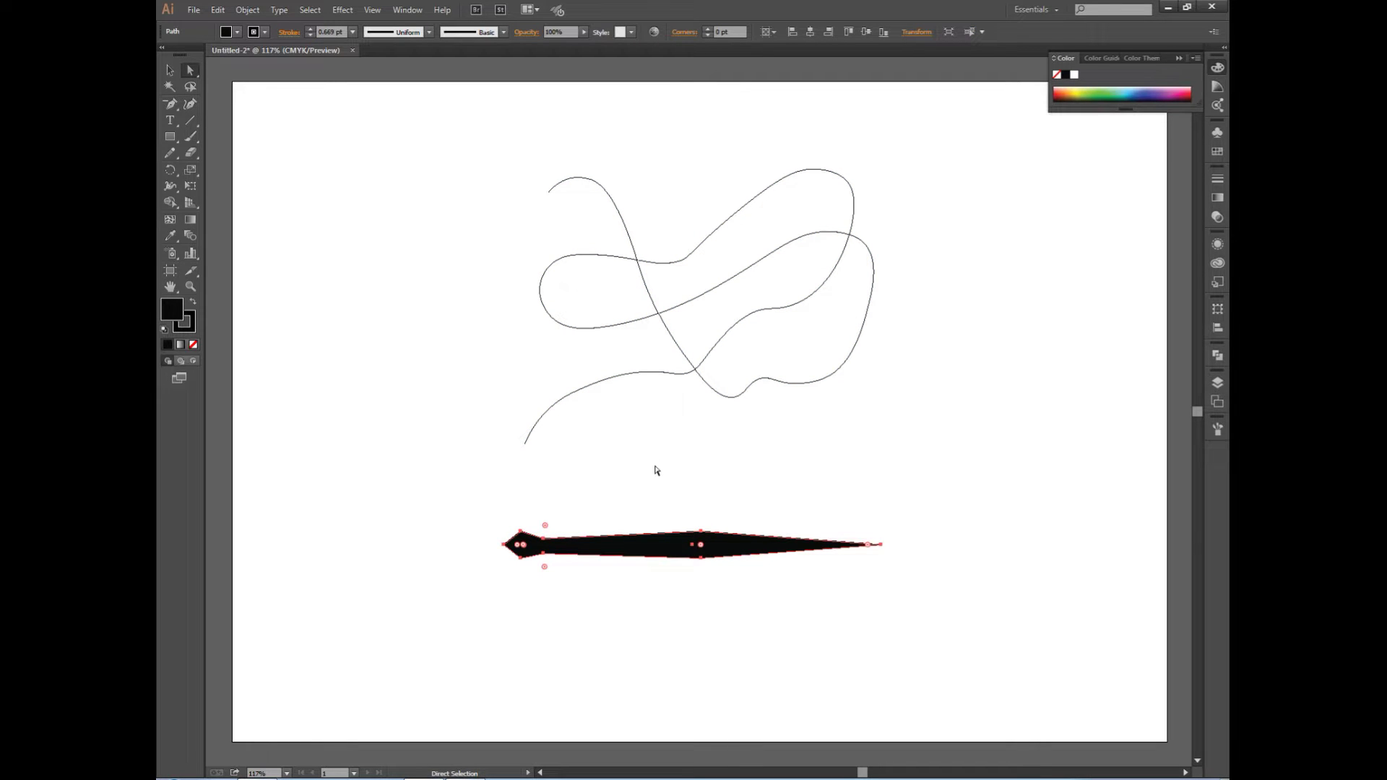
left_click(504, 544)
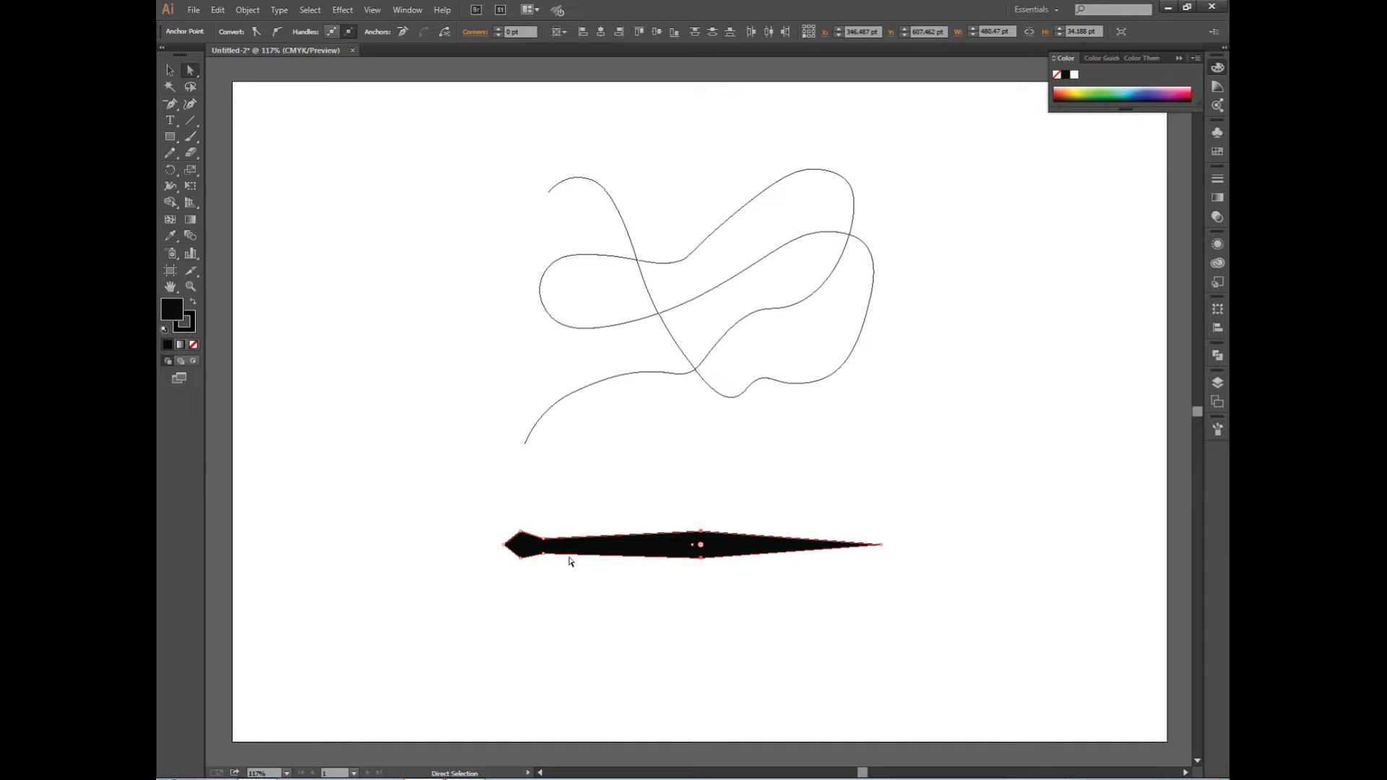
left_click(170, 70)
left_click(323, 272)
Convert the head anchors to smooth points for a rounded head
mouse_move(568, 582)
left_mouse_down()
mouse_move(562, 481)
mouse_move(732, 615)
left_mouse_up()
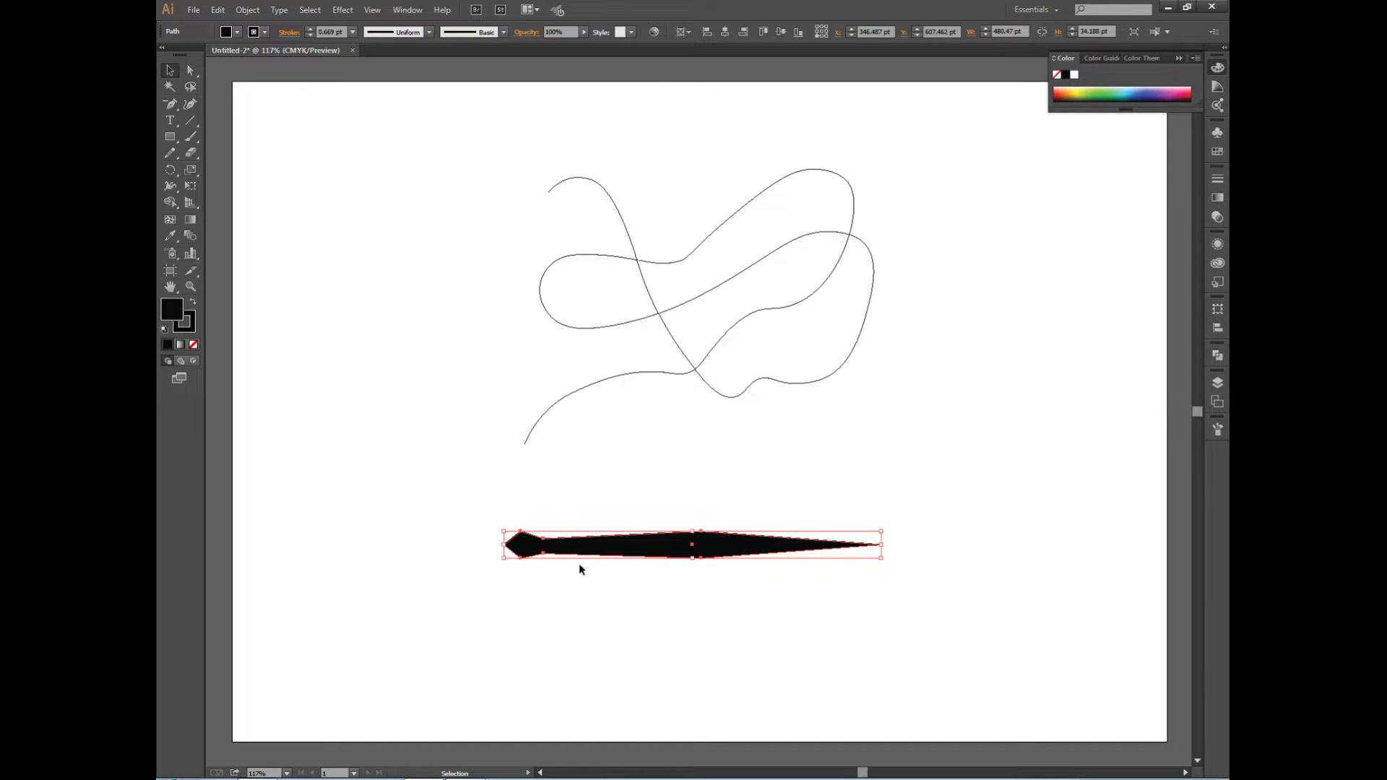
key("a")
left_click_drag(683, 488, 718, 607)
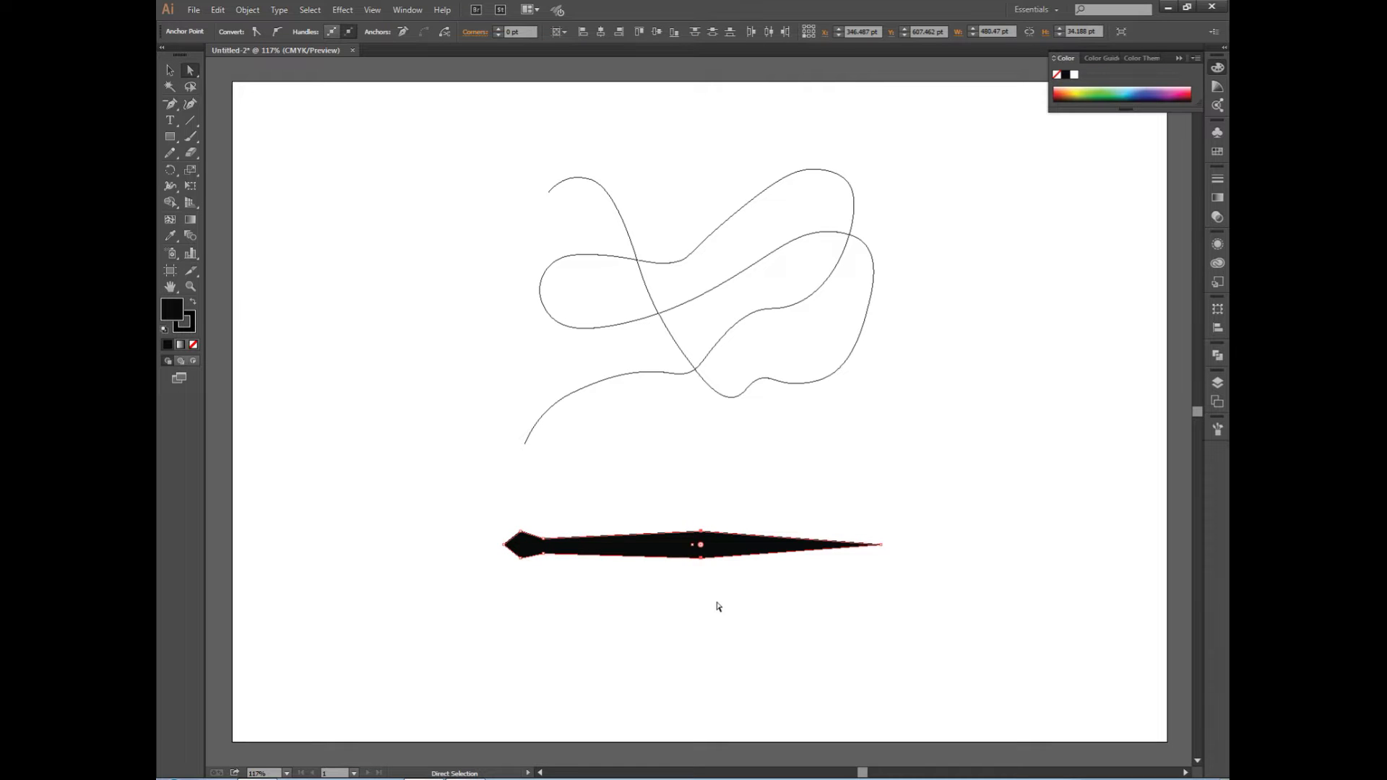
left_click_drag(494, 525, 534, 571)
left_click(277, 31)
Stretch the body's tail end slightly longer
left_click(170, 70)
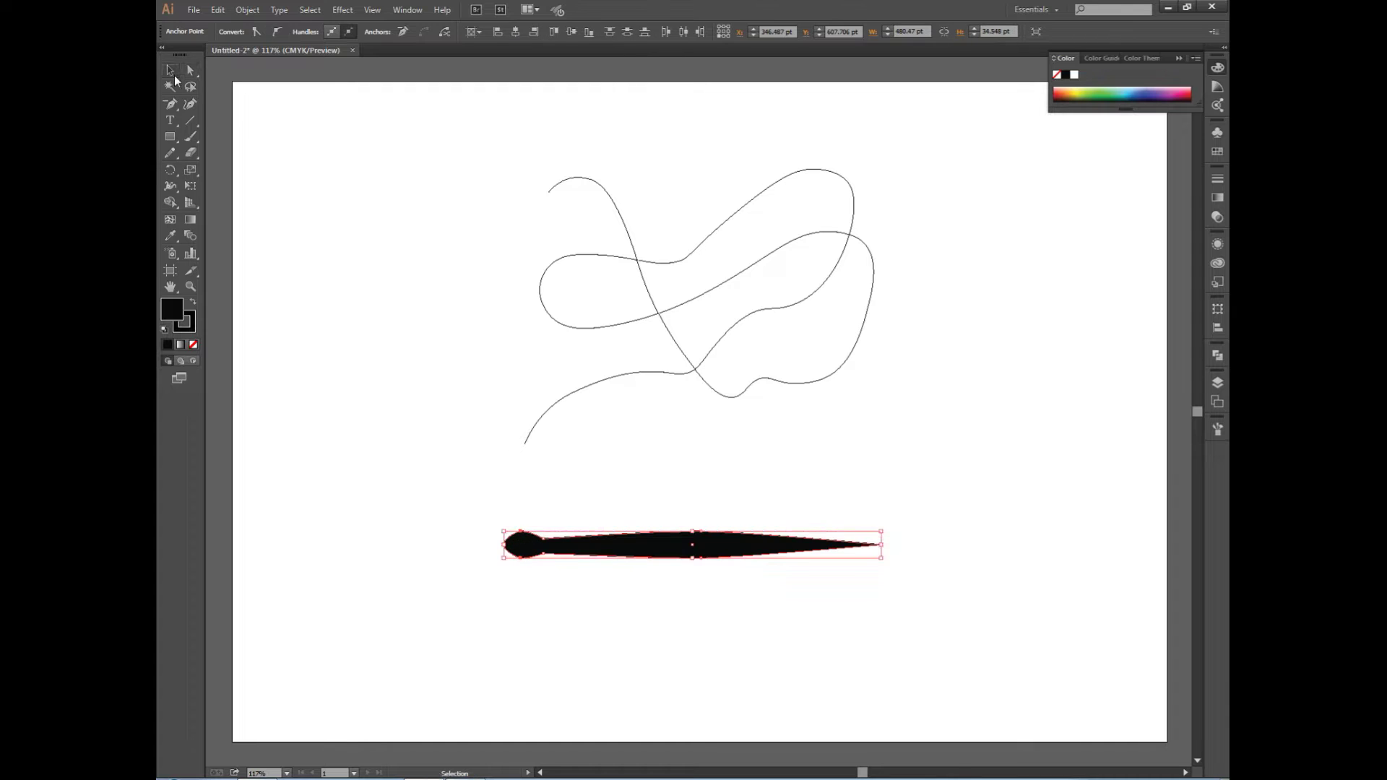
left_click(628, 647)
left_click_drag(628, 647, 894, 545)
left_click(449, 660)
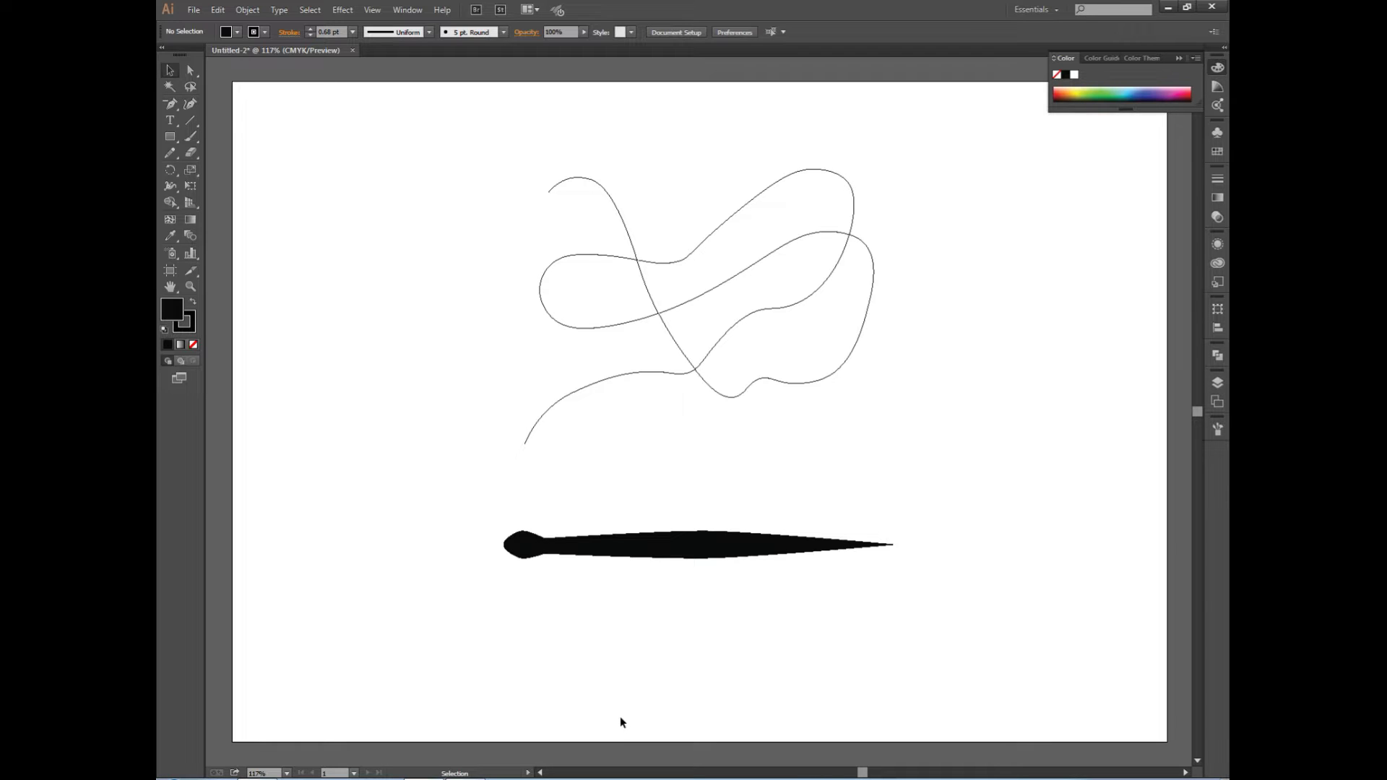
Zoom in and adjust the neck anchors behind the head, undoing an unwanted curve on the top edge
scroll(620, 721, "up", 1)
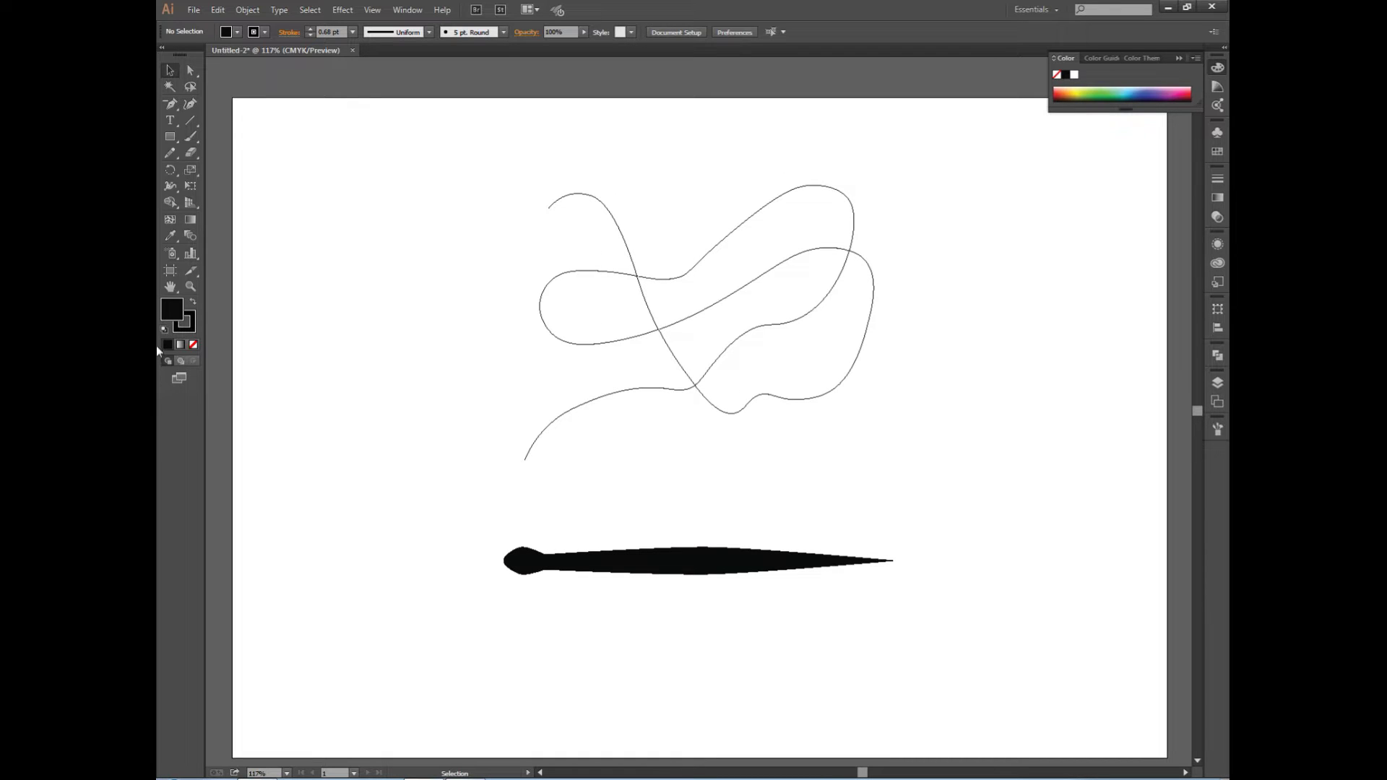
key("a")
left_click(541, 560)
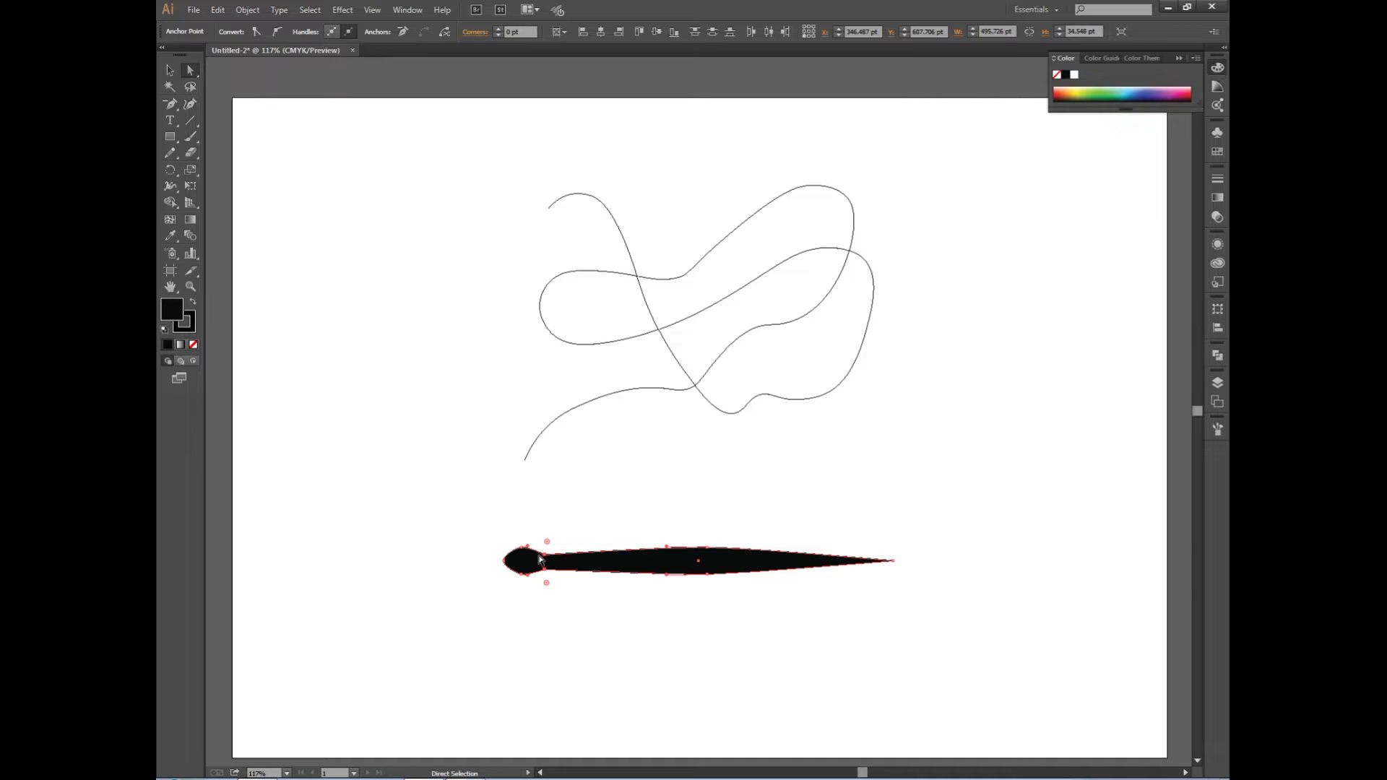
scroll(539, 559, "up", 3)
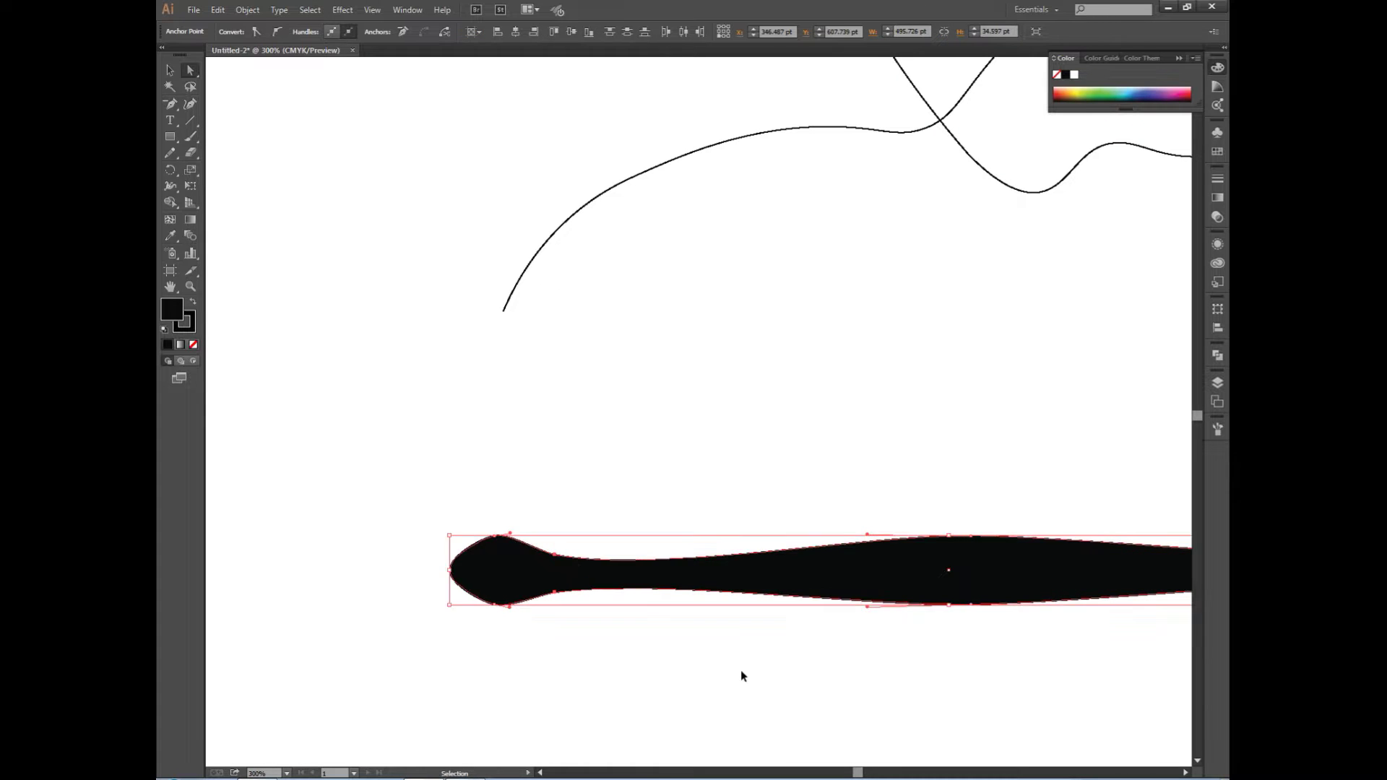
left_click(558, 561)
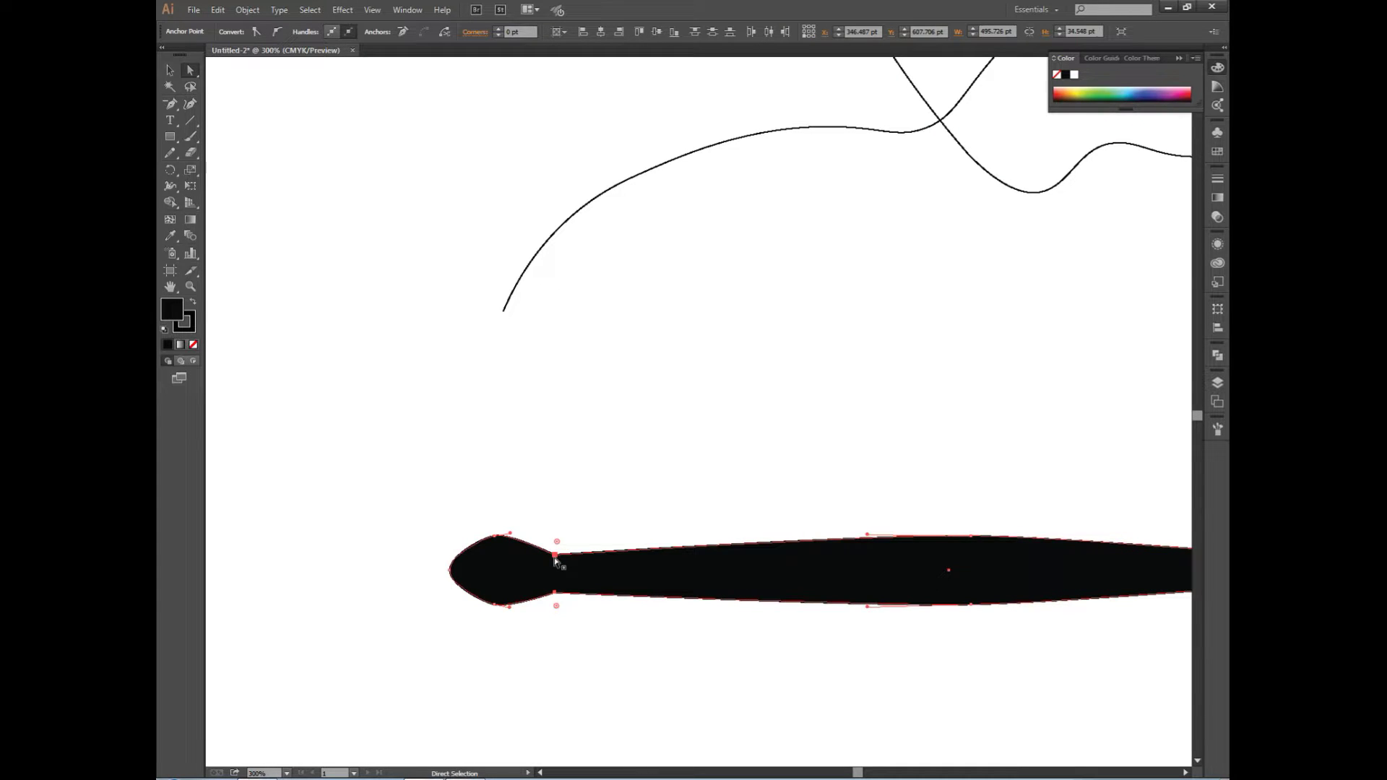
key("ctrl")
left_click_drag(876, 543, 870, 554)
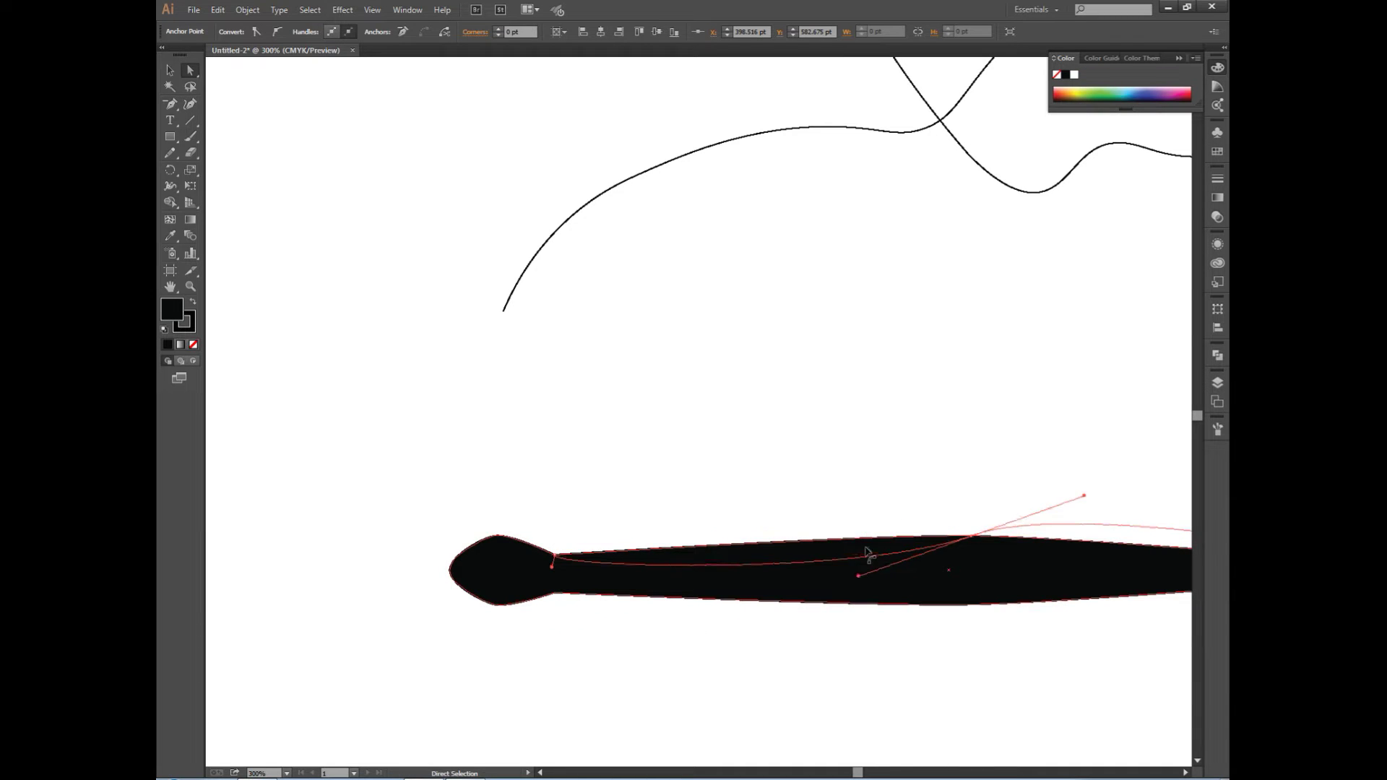
key("ctrl+z")
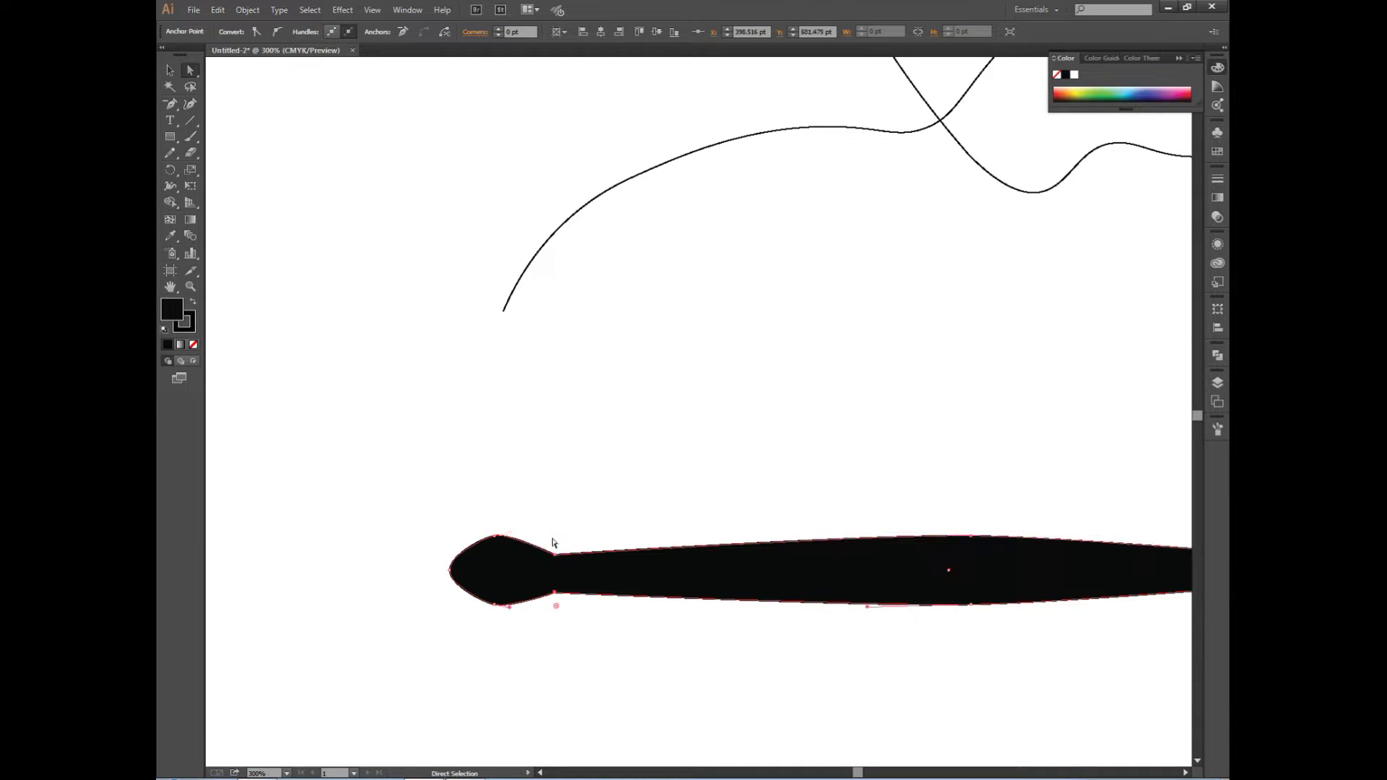
key("ctrl+z")
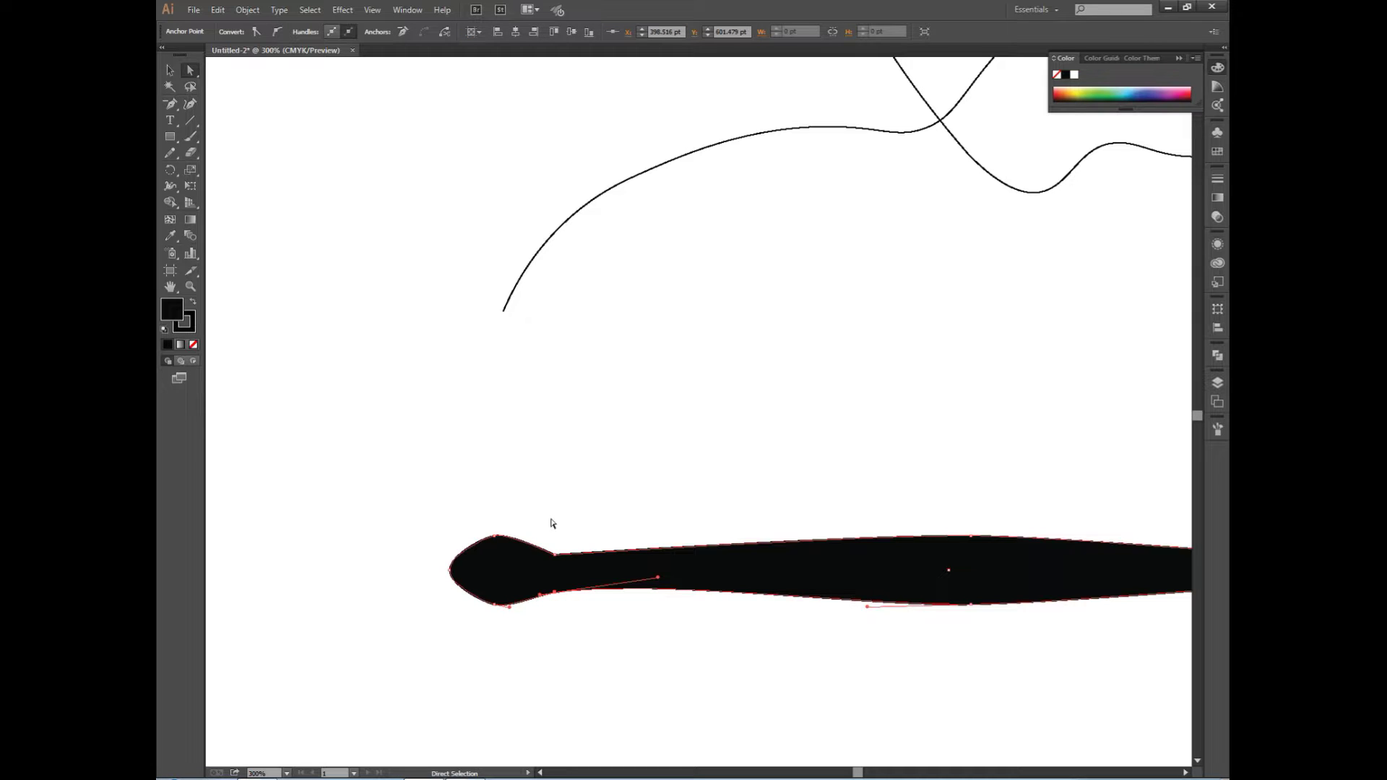
left_click(554, 554)
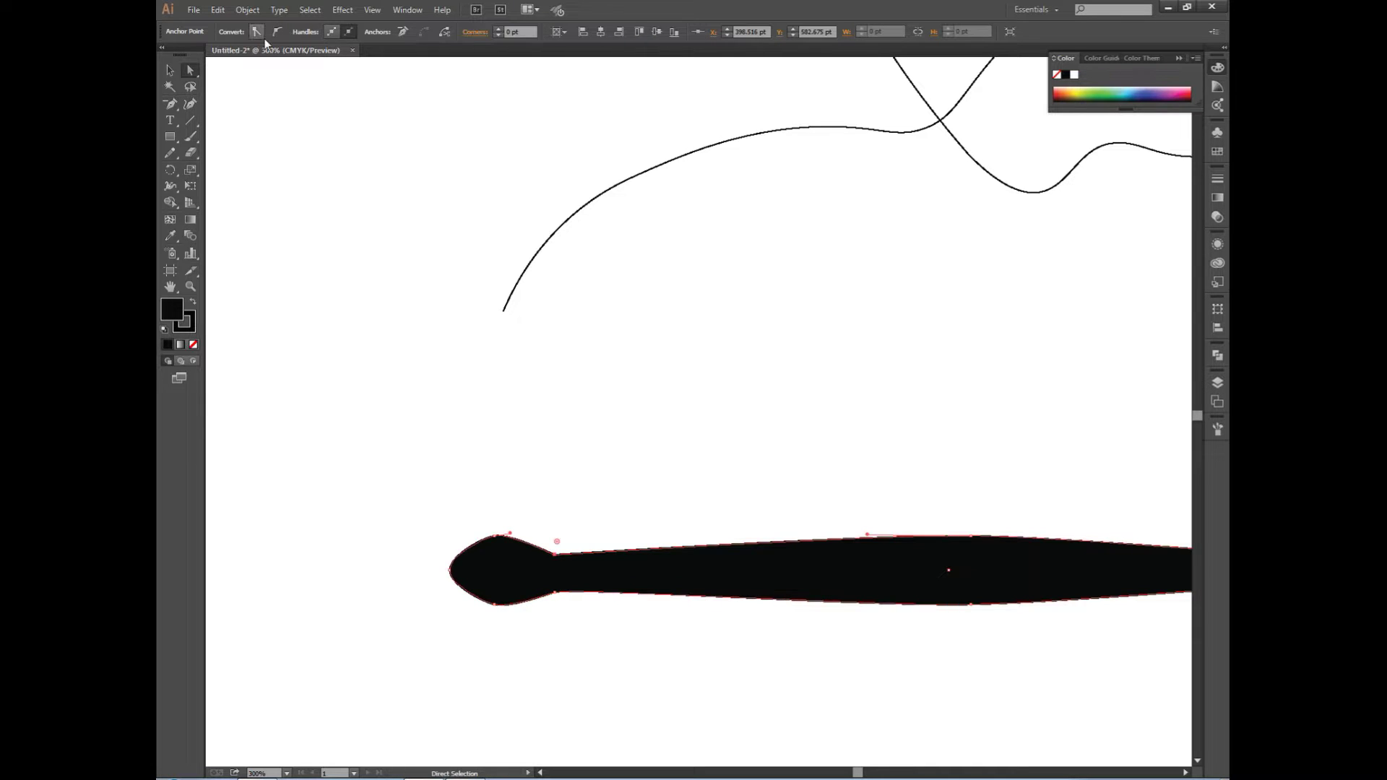
key("v")
left_click(444, 442)
scroll(443, 442, "down", 2)
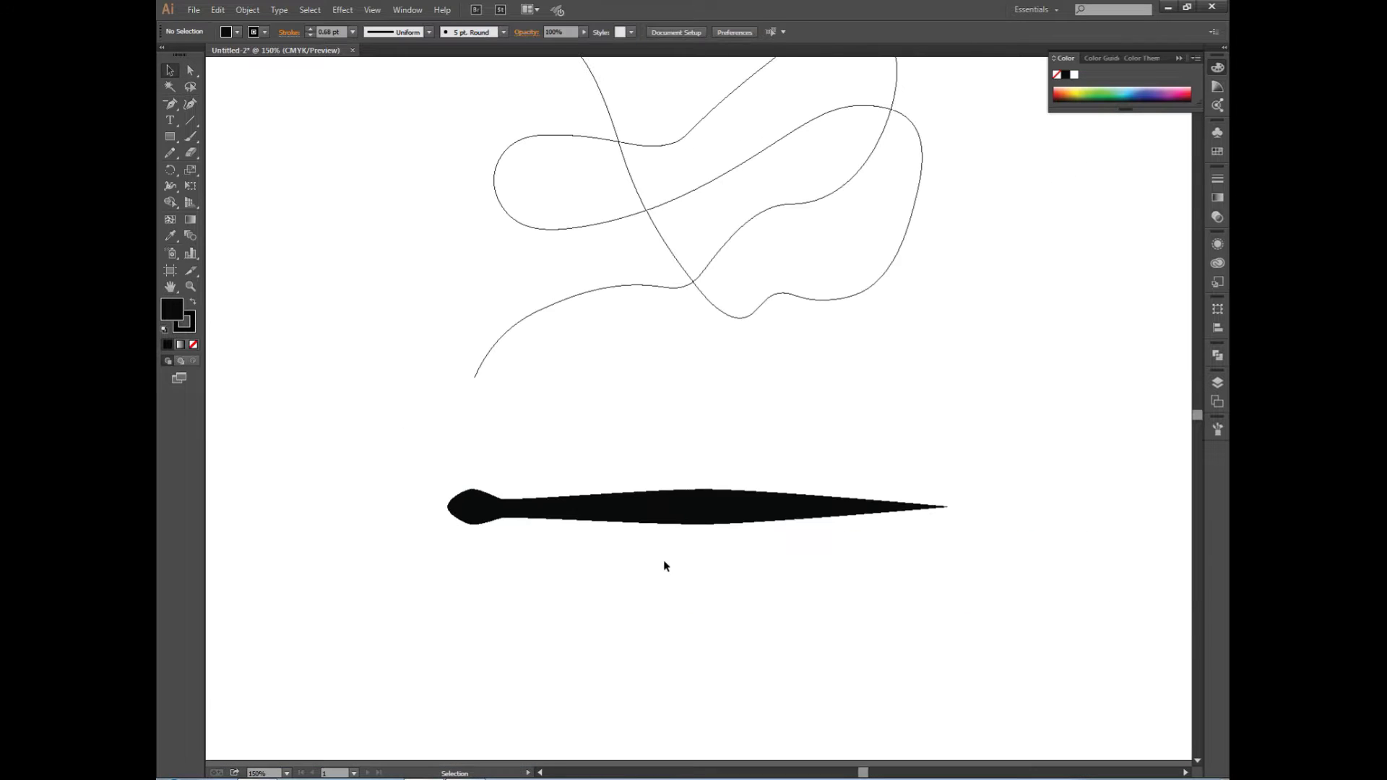
Rotate the black body shape 180° so the head faces right
scroll(663, 561, "up", 2)
right_click(685, 613)
mouse_move(748, 573)
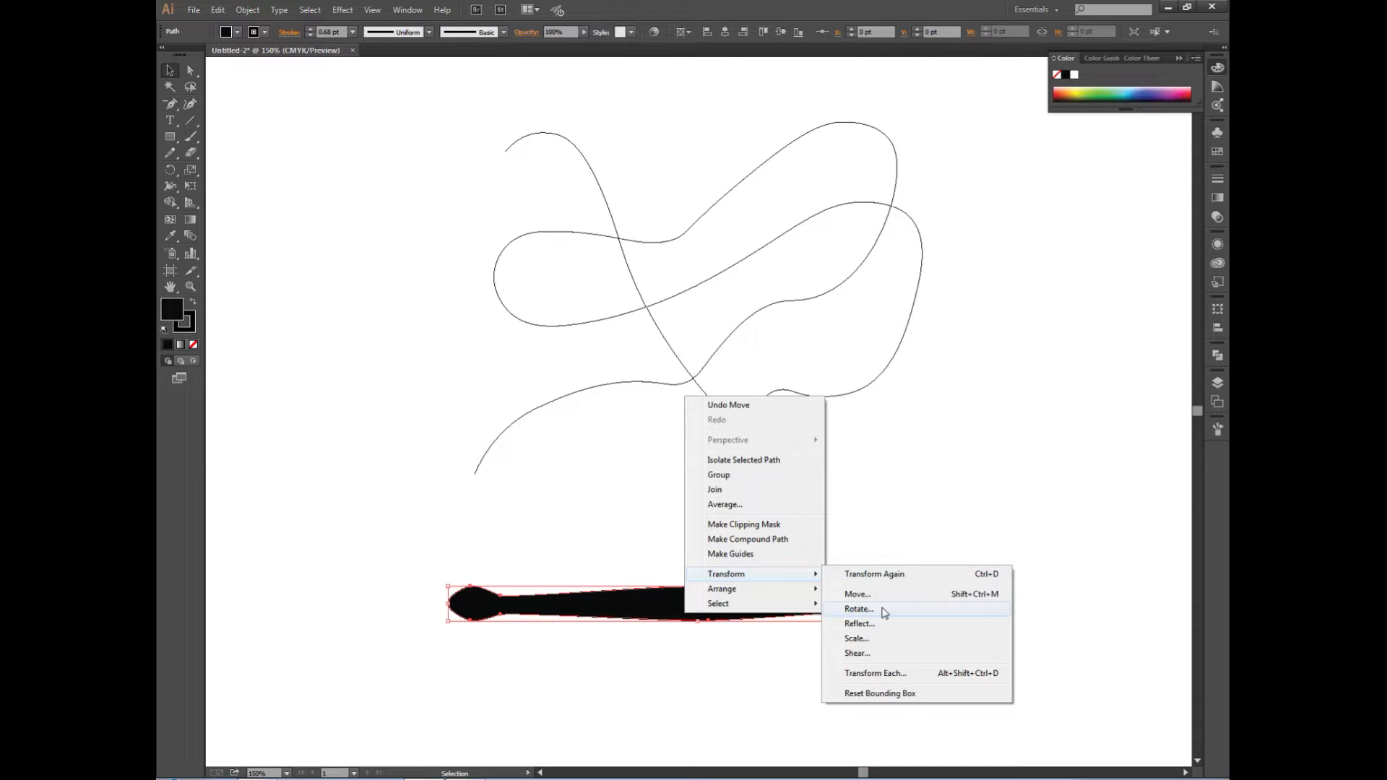
left_click(884, 613)
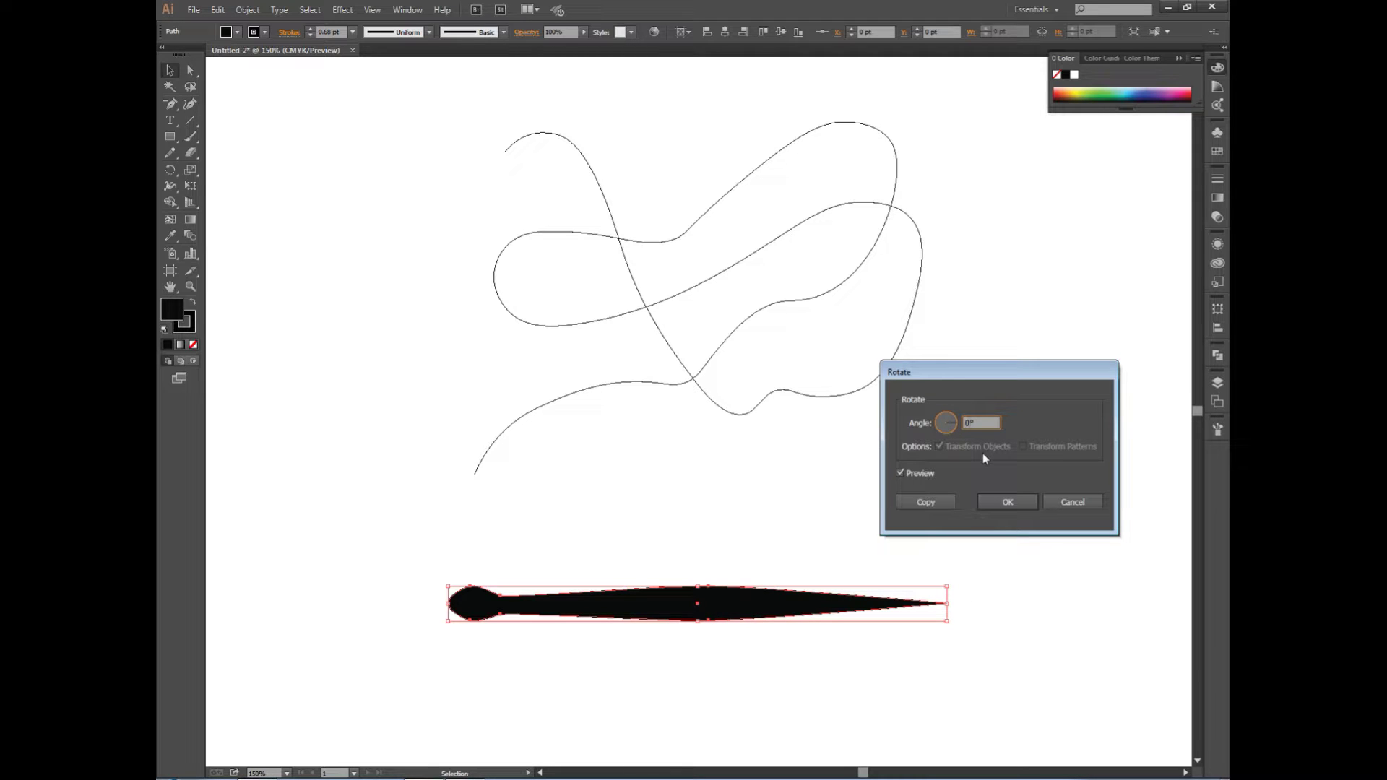
left_click(900, 473)
key("Return")
left_click(764, 491)
Drag the rotated shape into the Brushes panel to create an Art Brush
key("F5")
left_click(936, 613)
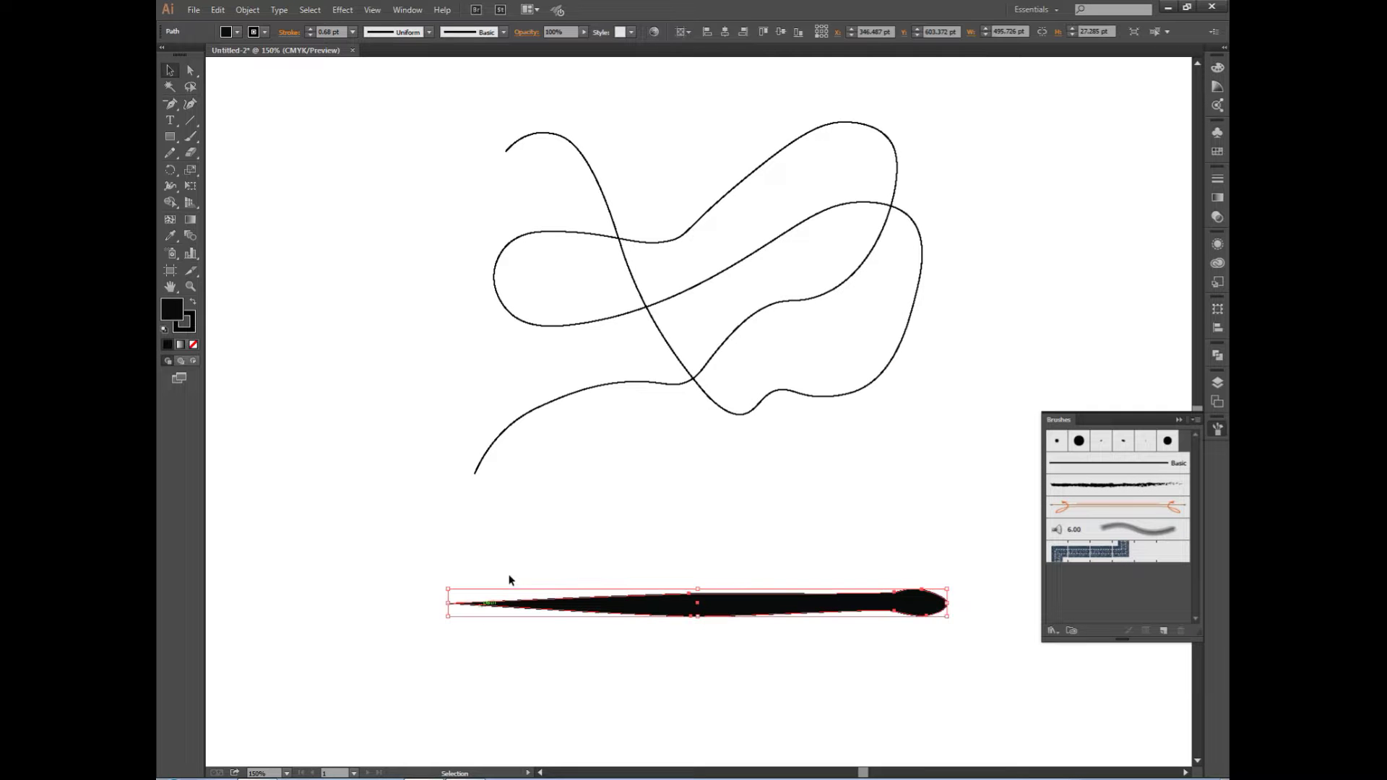
left_click_drag(697, 603, 1062, 564)
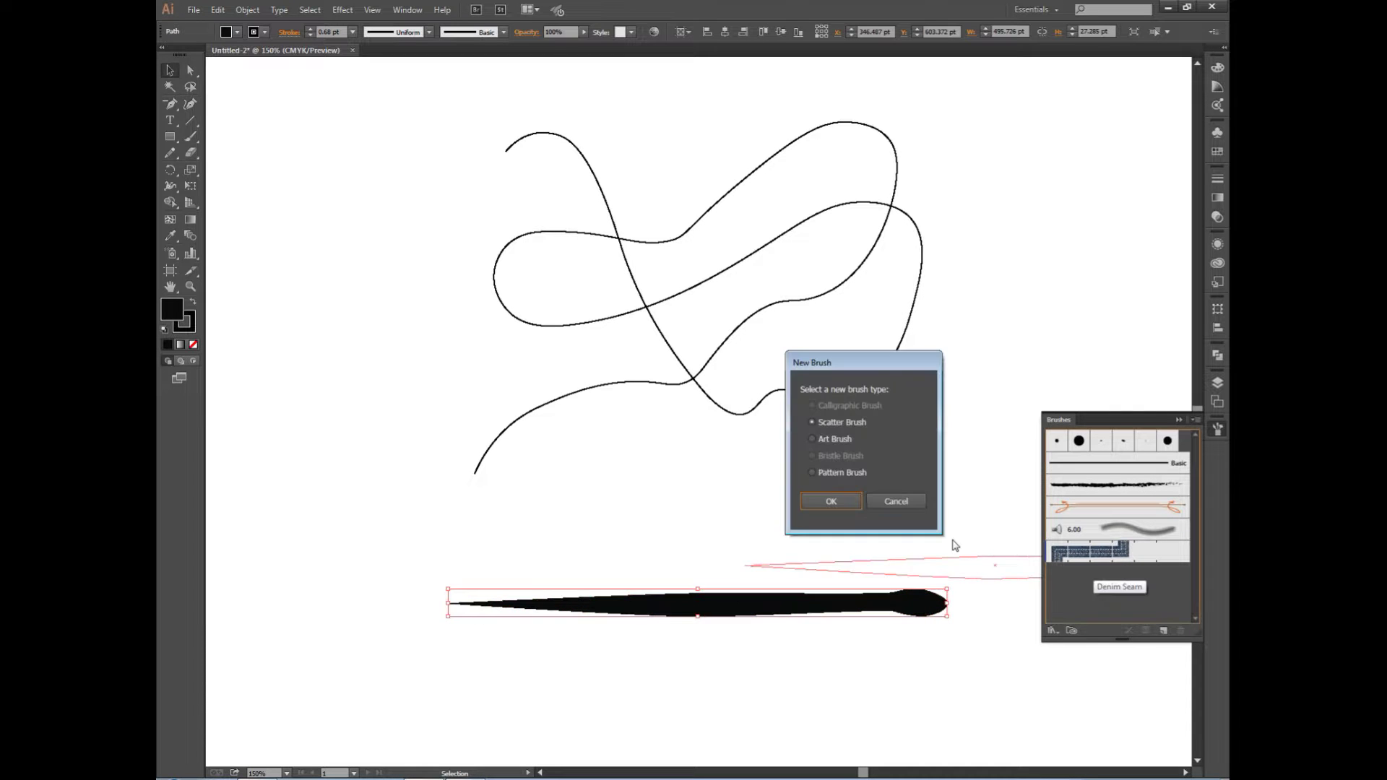
key("Escape")
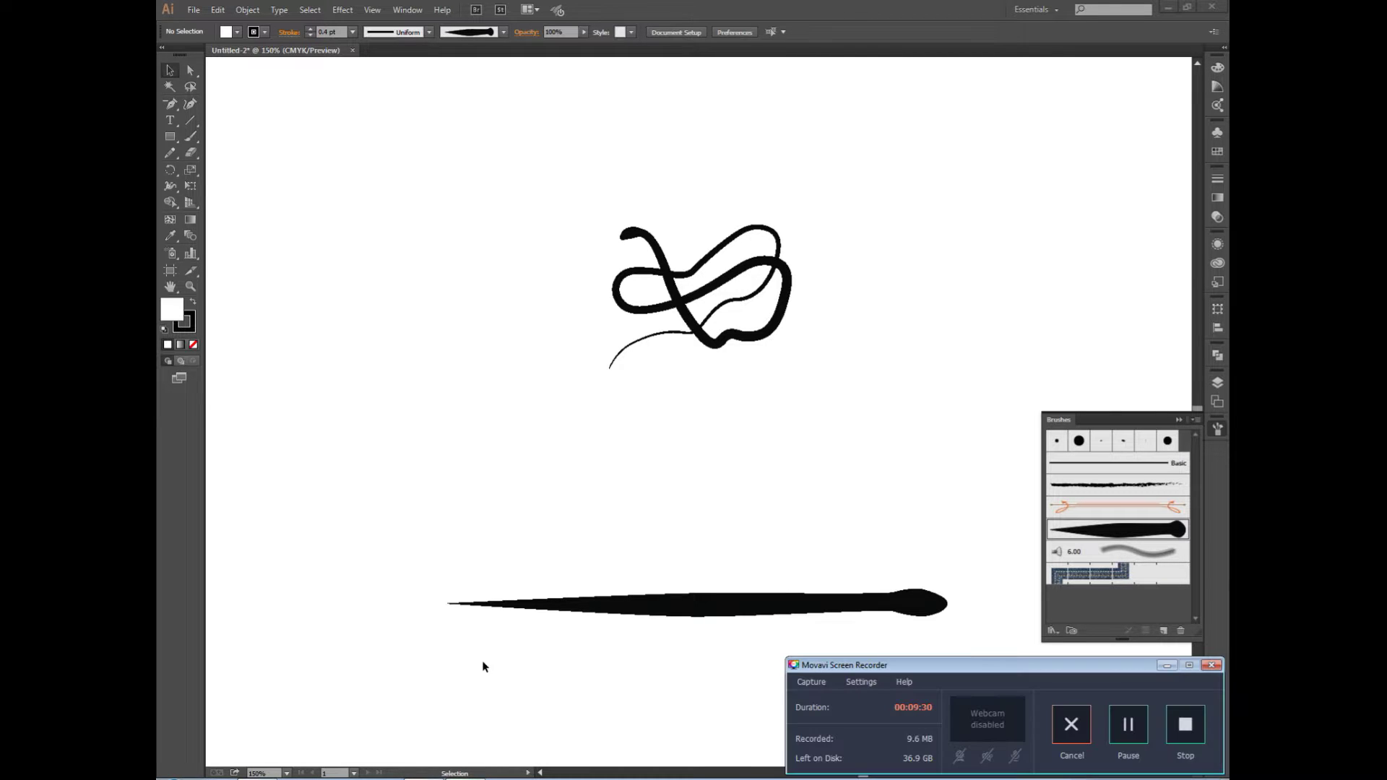
left_click(1217, 383)
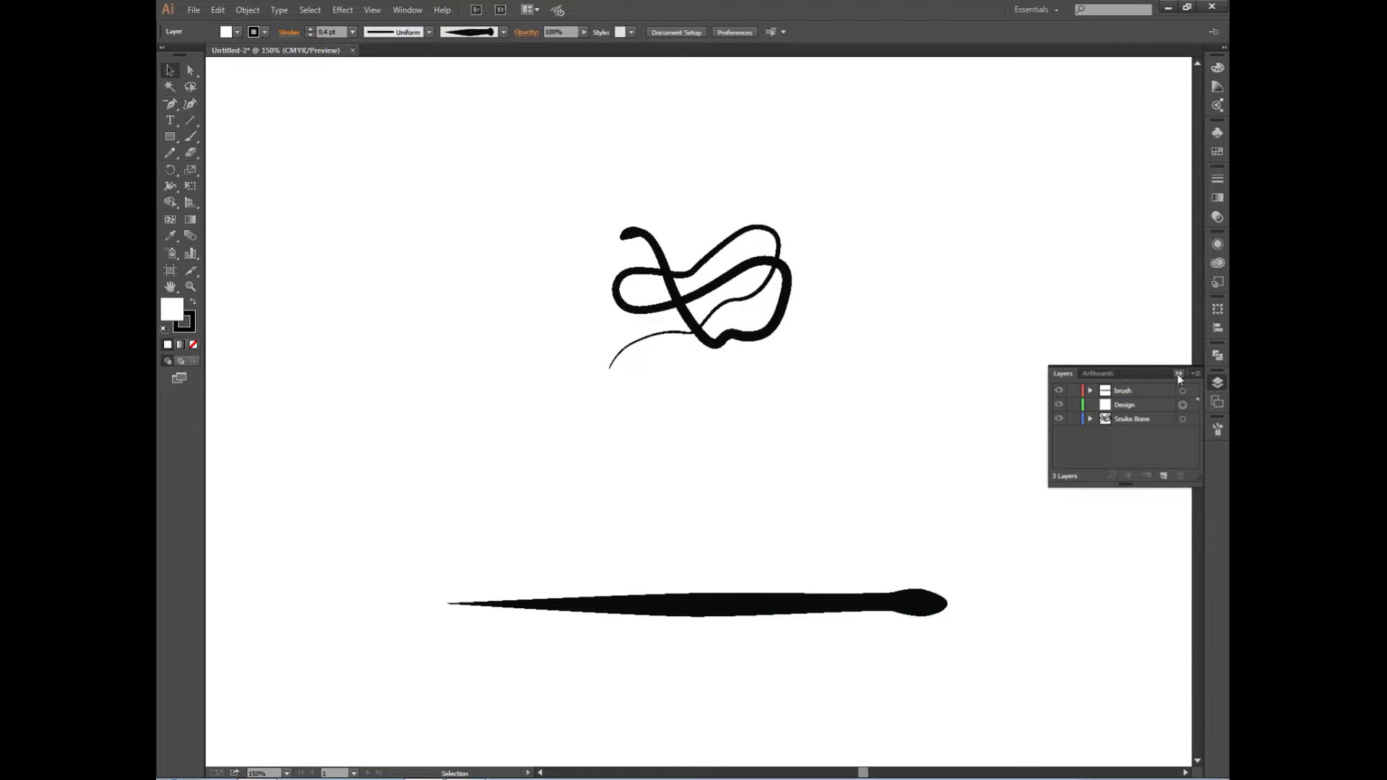
Target the Design layer for the new artwork
left_click(1178, 373)
scroll(629, 229, "up", 3, "alt")
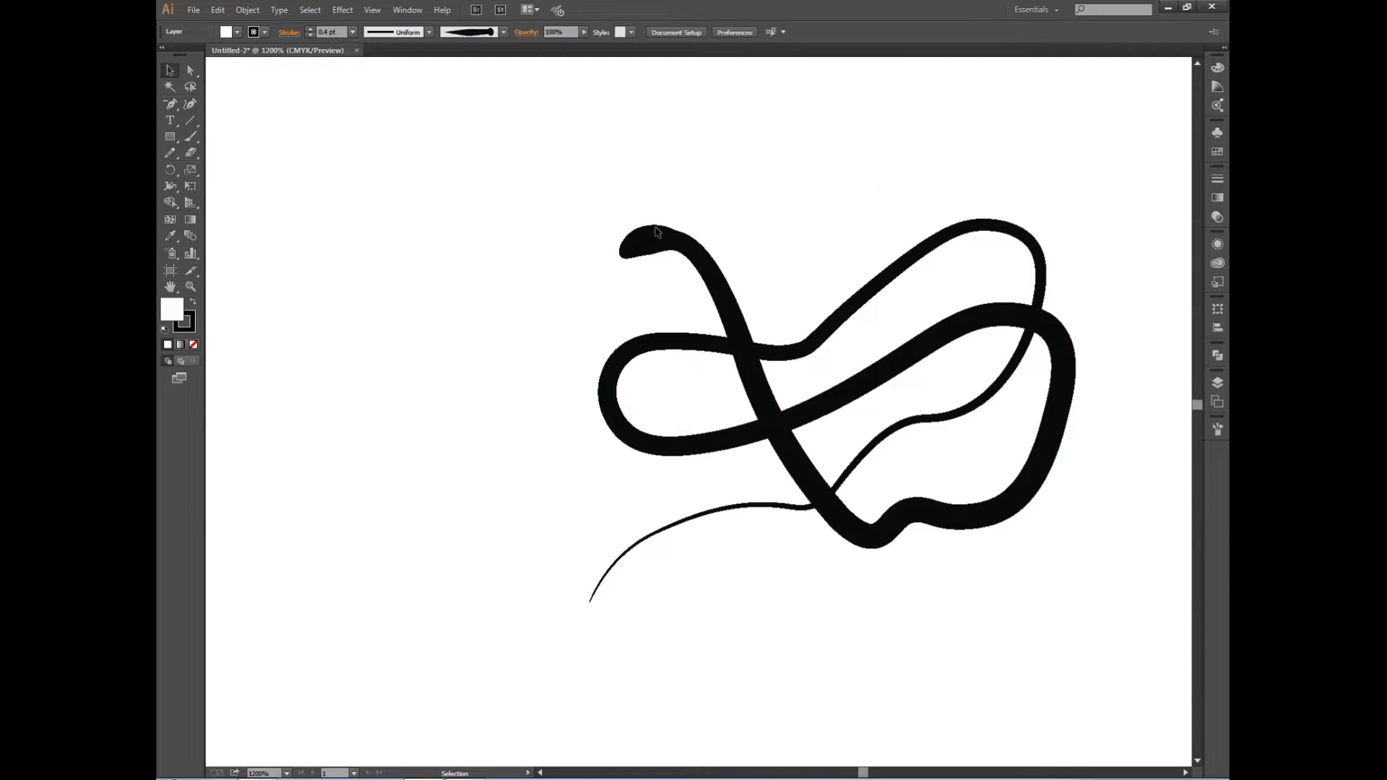
scroll(661, 242, "up", 2, "alt")
scroll(312, 278, "left", 2)
left_click(326, 238)
left_click(191, 70)
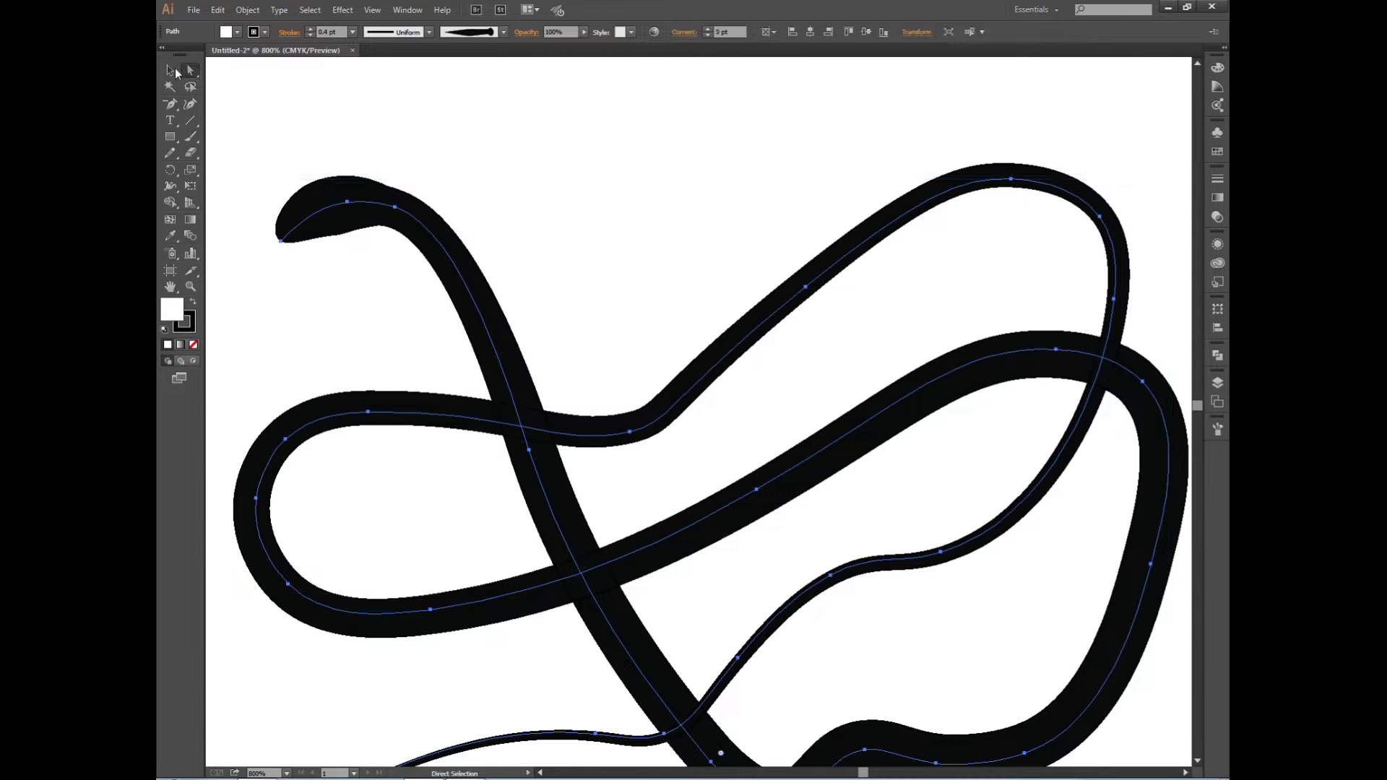
left_click(1217, 383)
left_click(1182, 405)
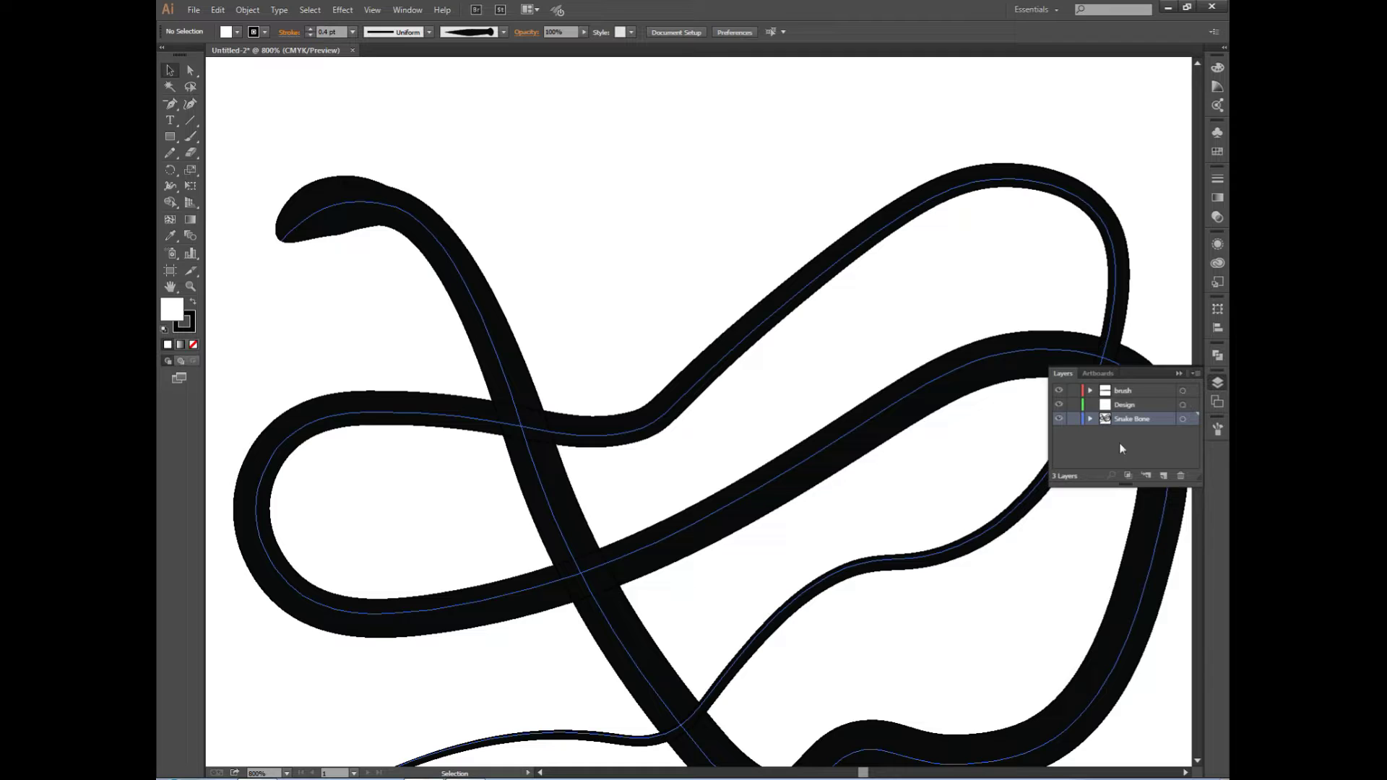
left_click(183, 106)
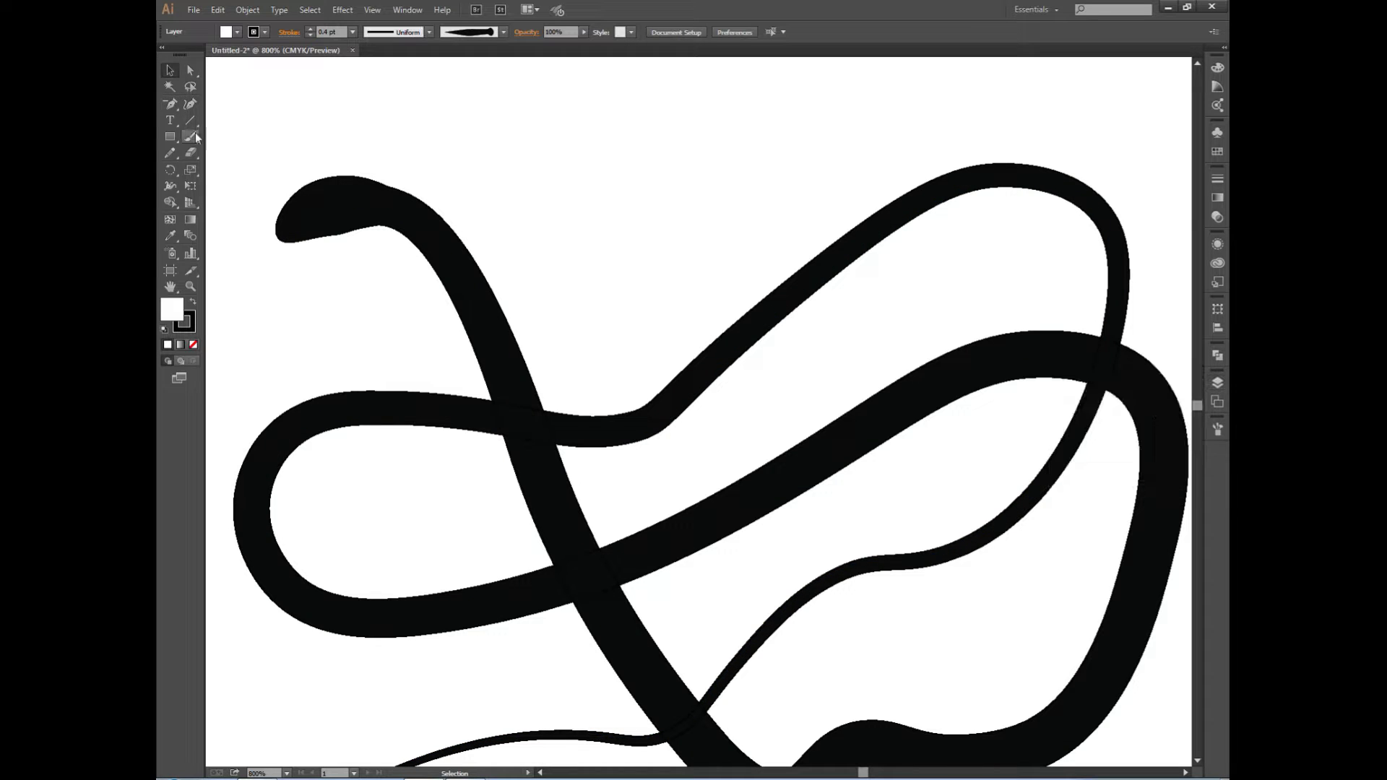
Set the fill to #ff0000 and draw a small polygon hexagon on the snake's head
left_click_drag(178, 140, 231, 186)
scroll(299, 183, "up", 1)
scroll(298, 183, "up", 1)
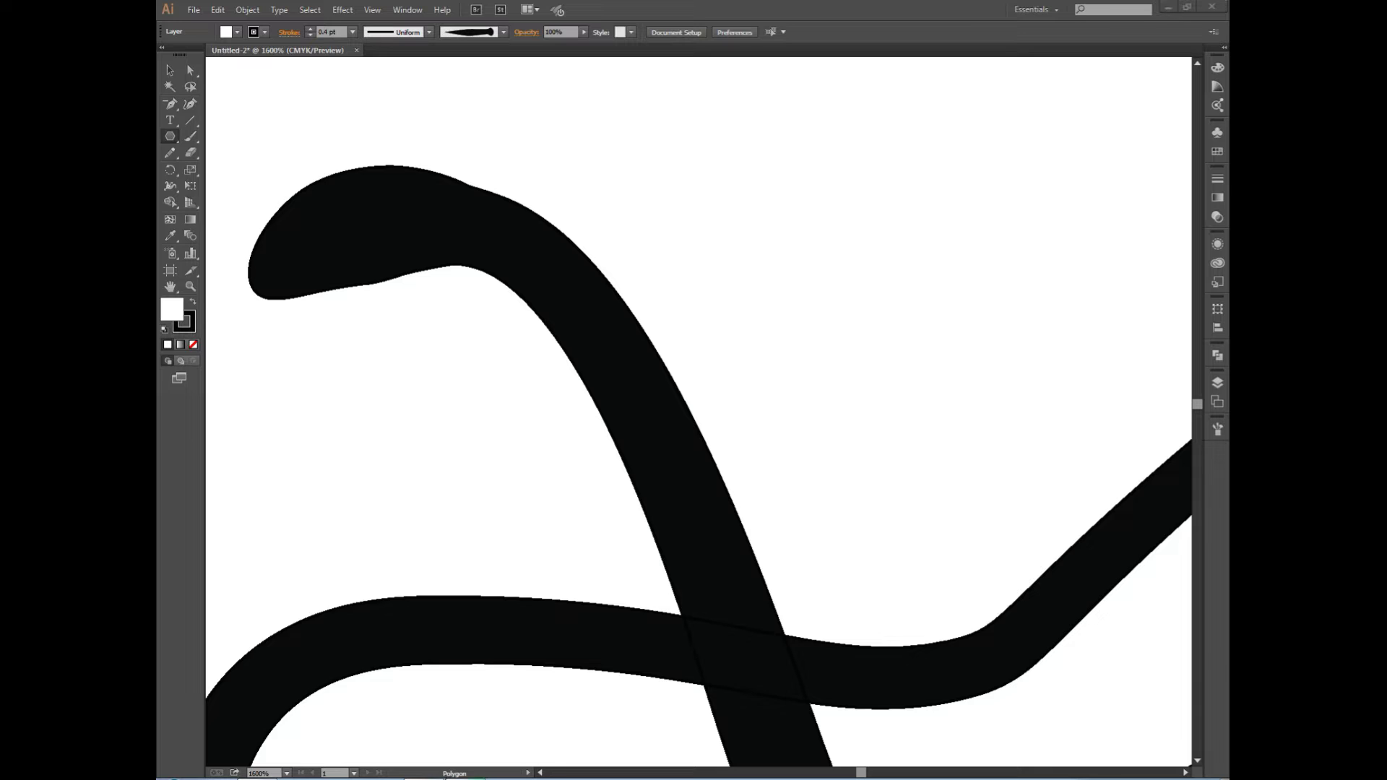
scroll(221, 192, "down", 1)
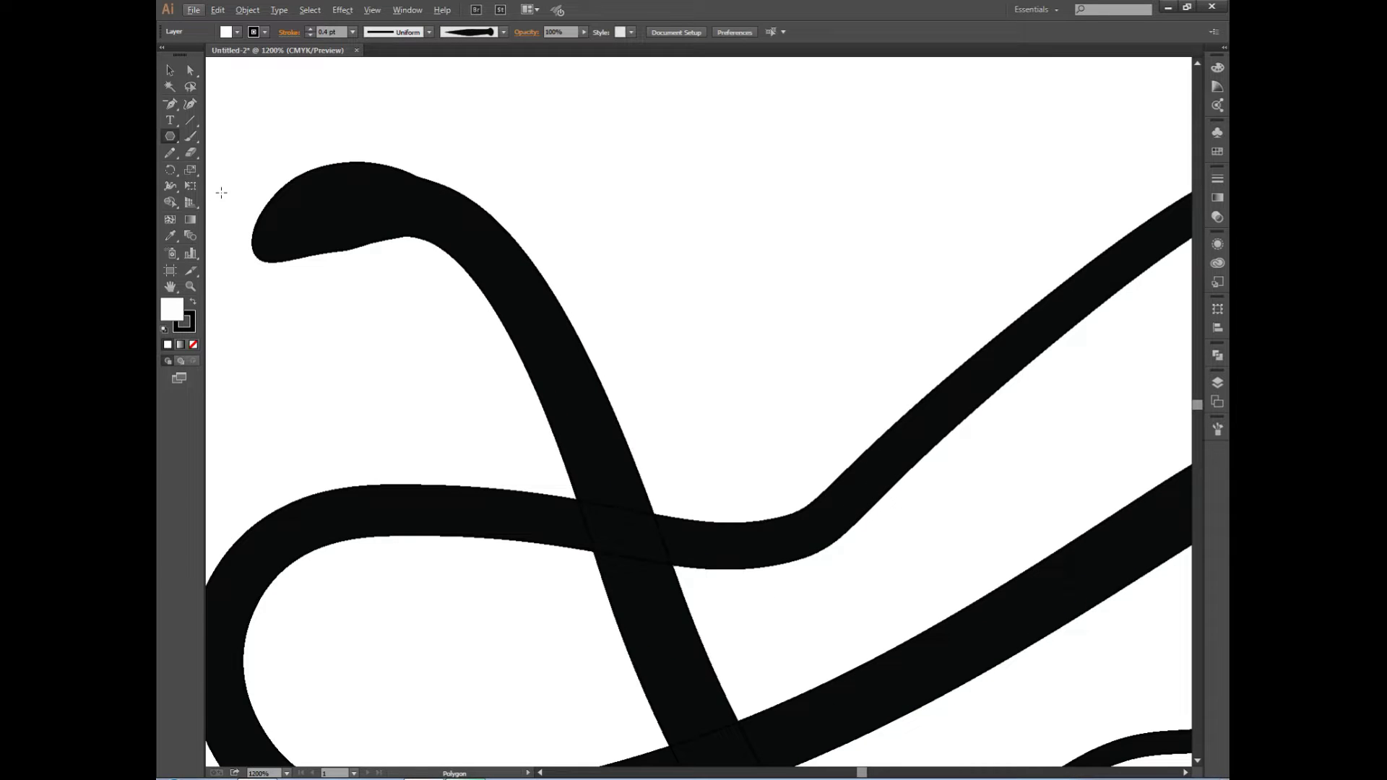
scroll(221, 192, "up", 1)
scroll(236, 140, "up", 2)
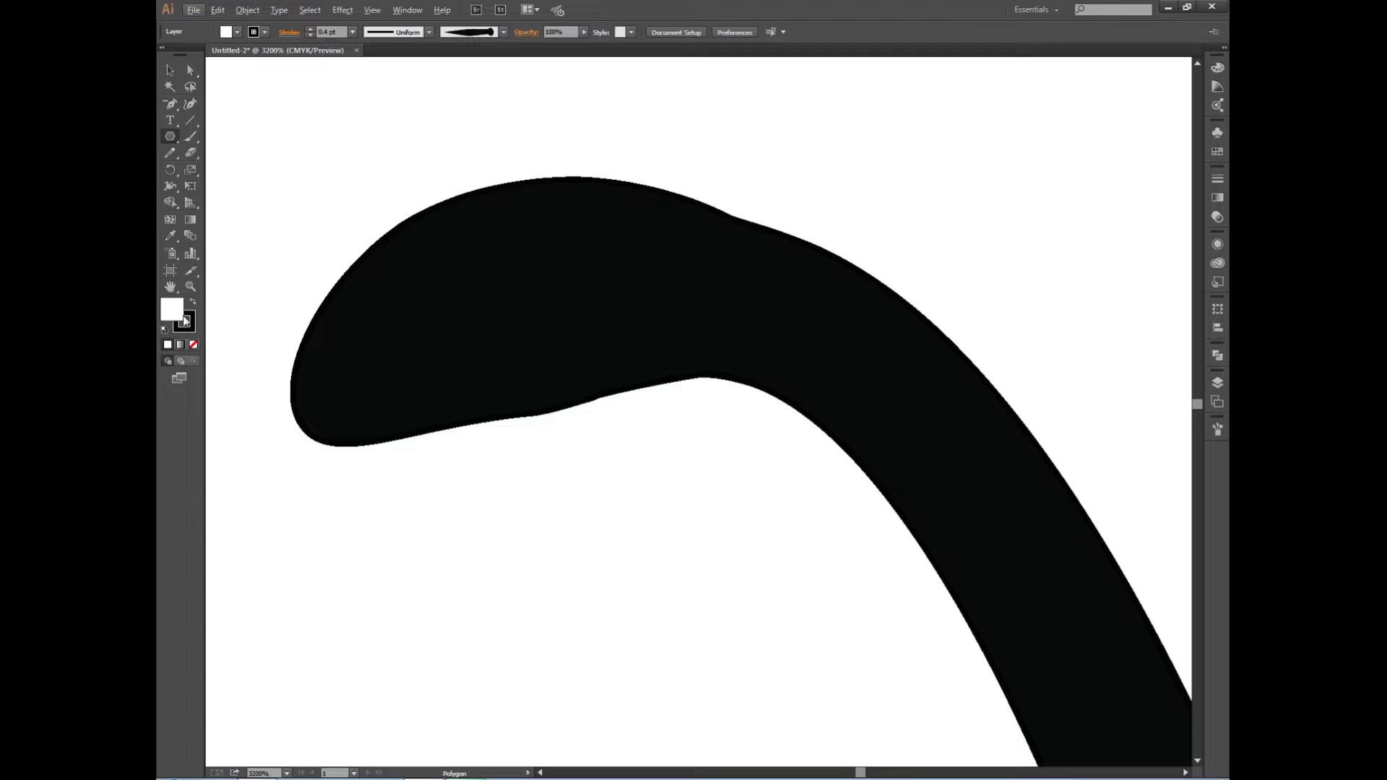
double_click(173, 312)
type("ff0000")
left_click(835, 309)
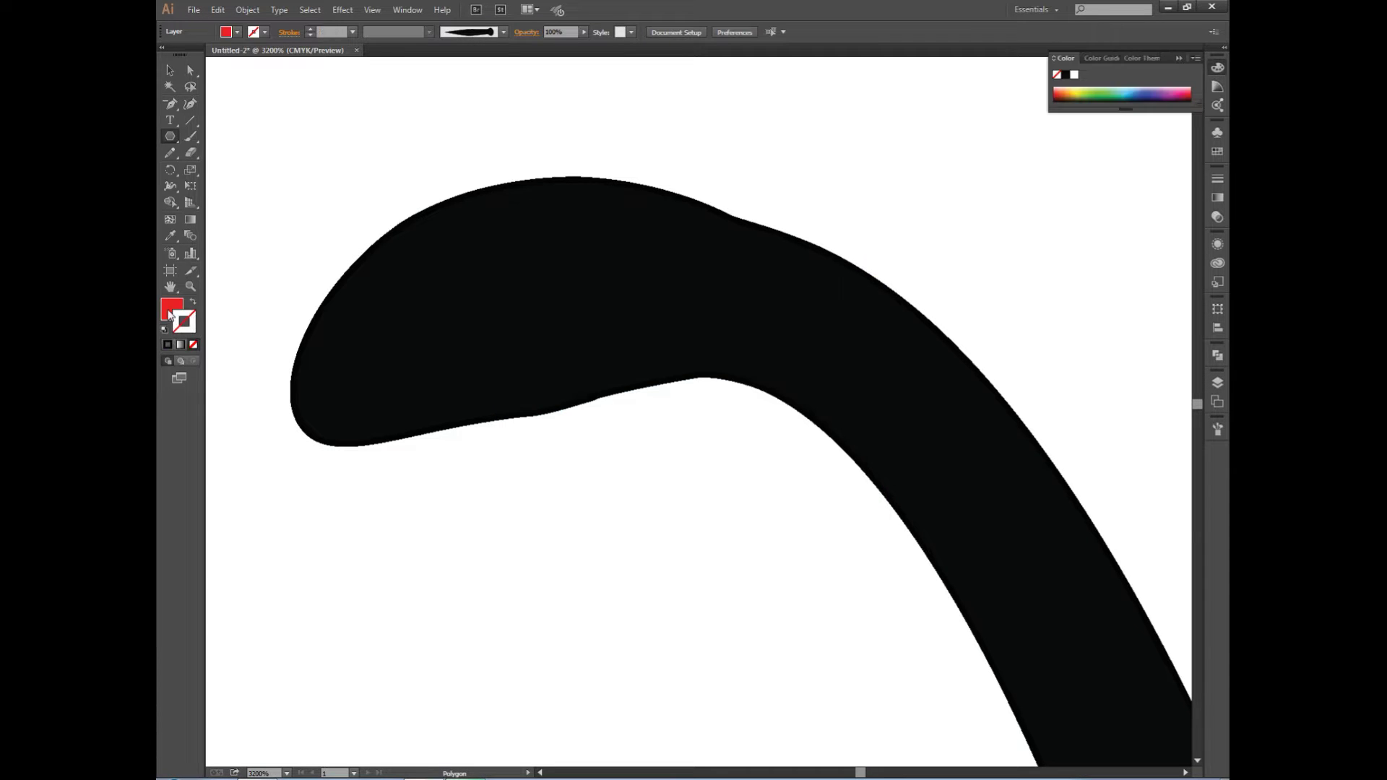
mouse_move(466, 228)
left_mouse_down()
mouse_move(487, 228)
mouse_move(489, 251)
left_mouse_up()
key("v")
left_click(466, 230)
Resize the red hexagon to about 1.07 pt wide
left_click(495, 254)
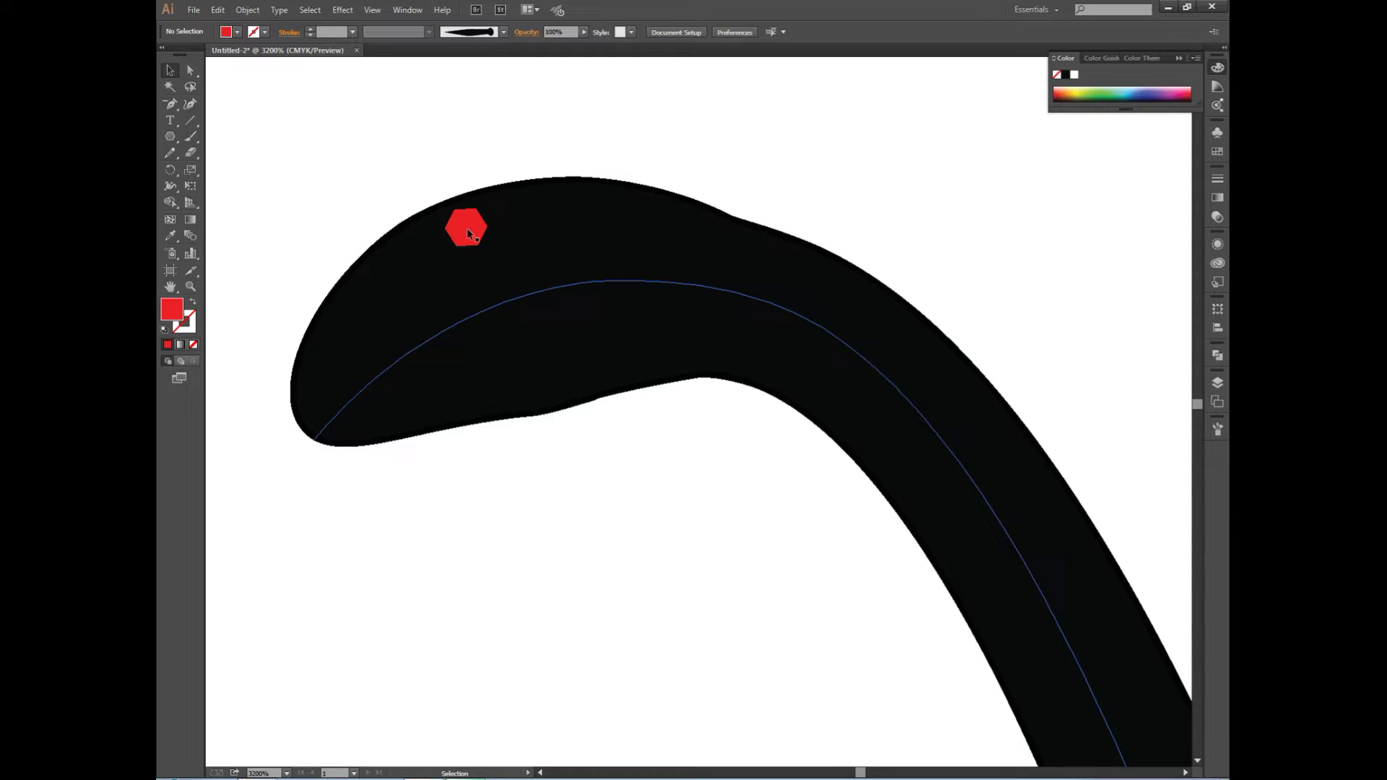
left_click(467, 231)
scroll(466, 228, "up", 5)
left_click_drag(605, 241, 607, 241)
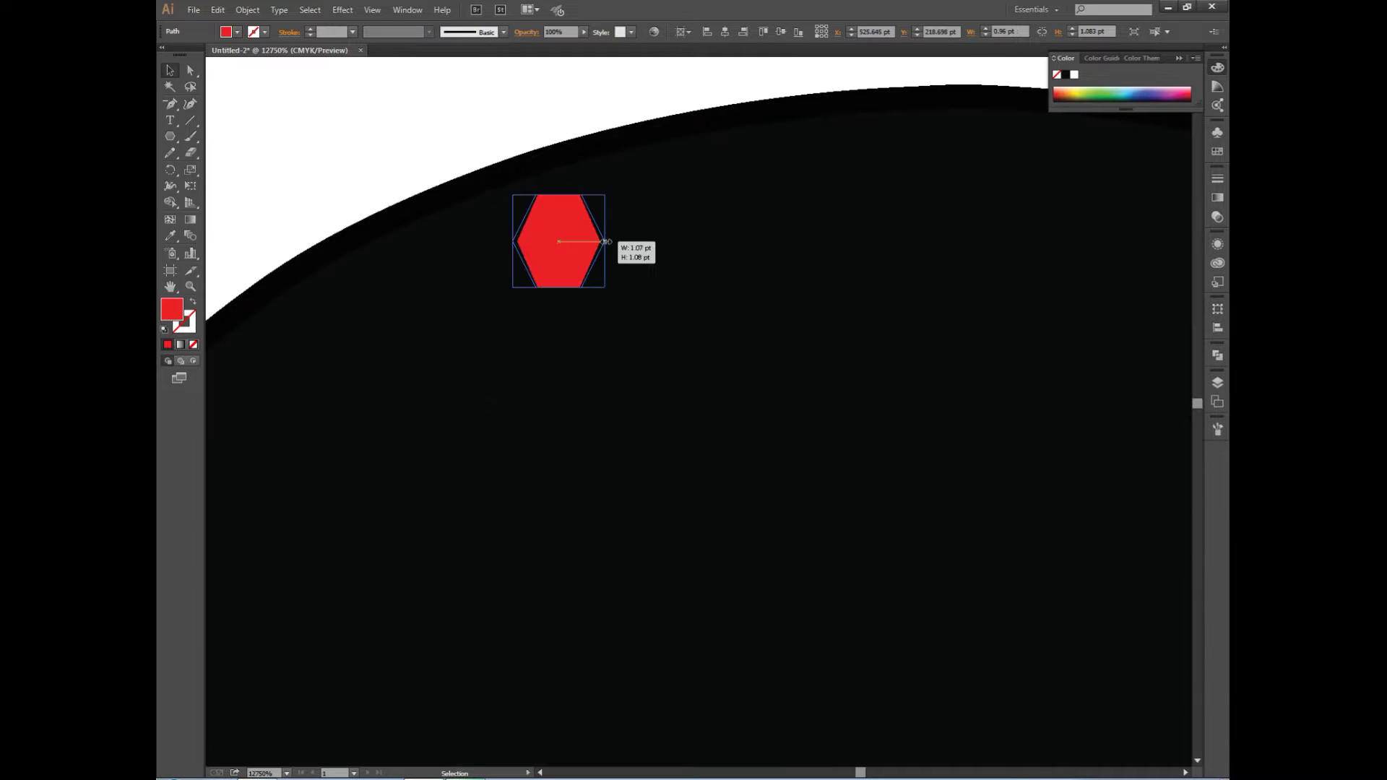
left_click(534, 292)
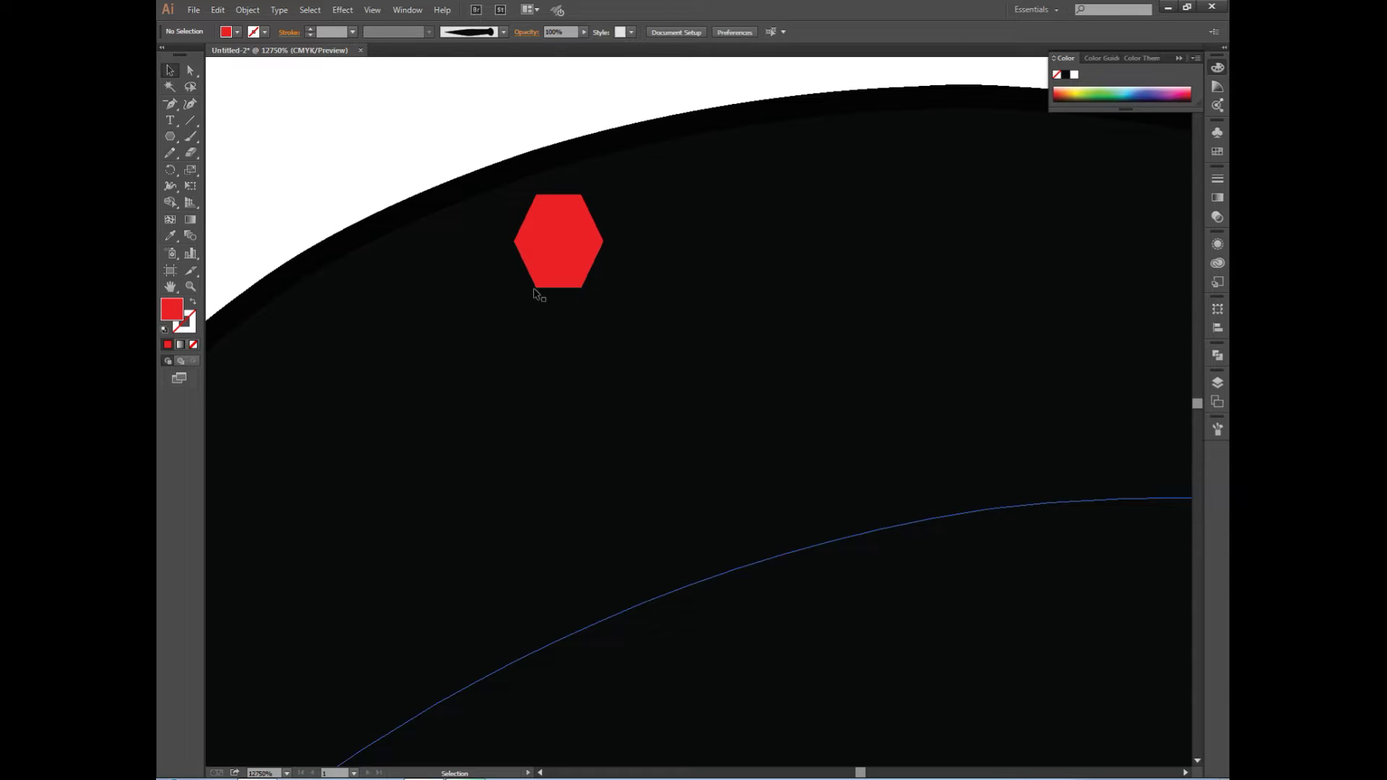
left_click(546, 238)
Add a Transform effect to the hexagon with 150 copies
left_click(342, 9)
mouse_move(527, 167)
left_click(529, 166)
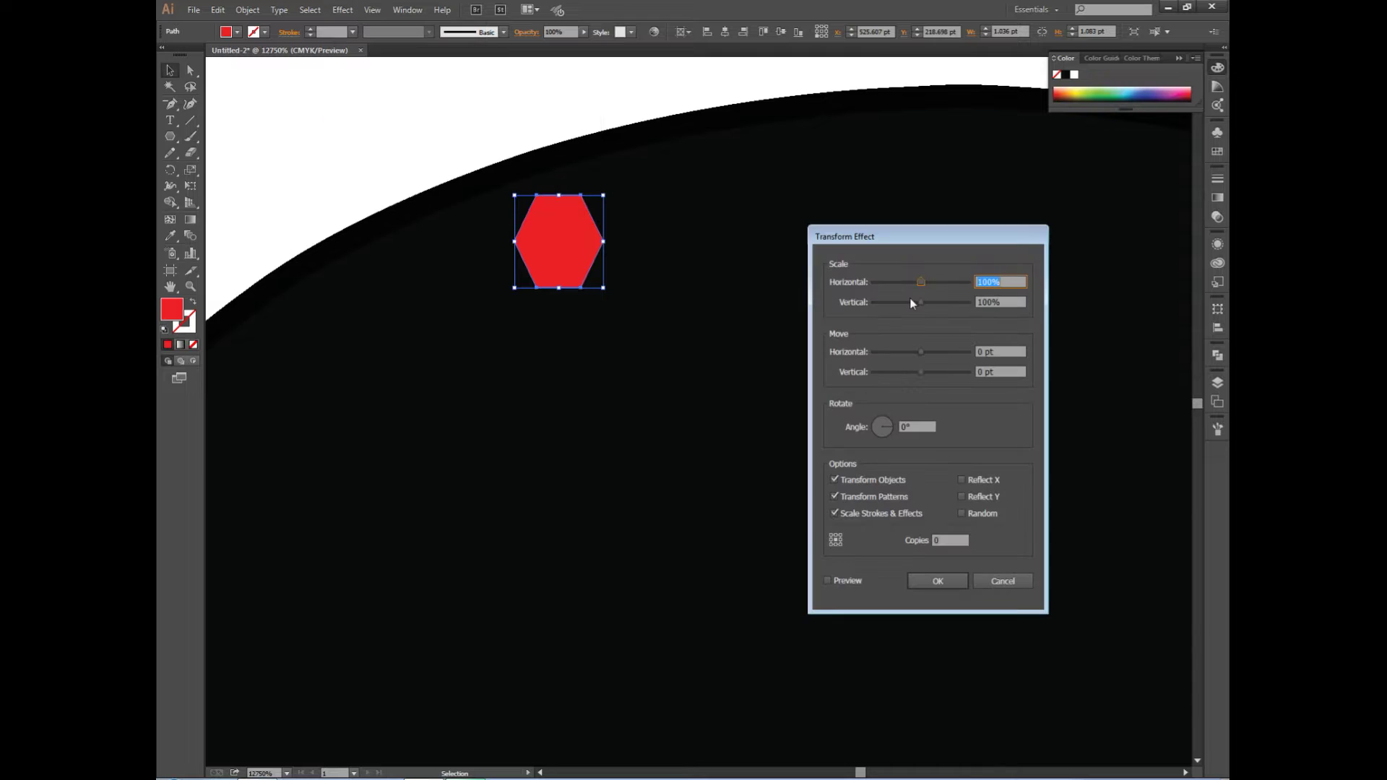
left_click(766, 521)
left_click(884, 482)
type("150")
left_click(774, 523)
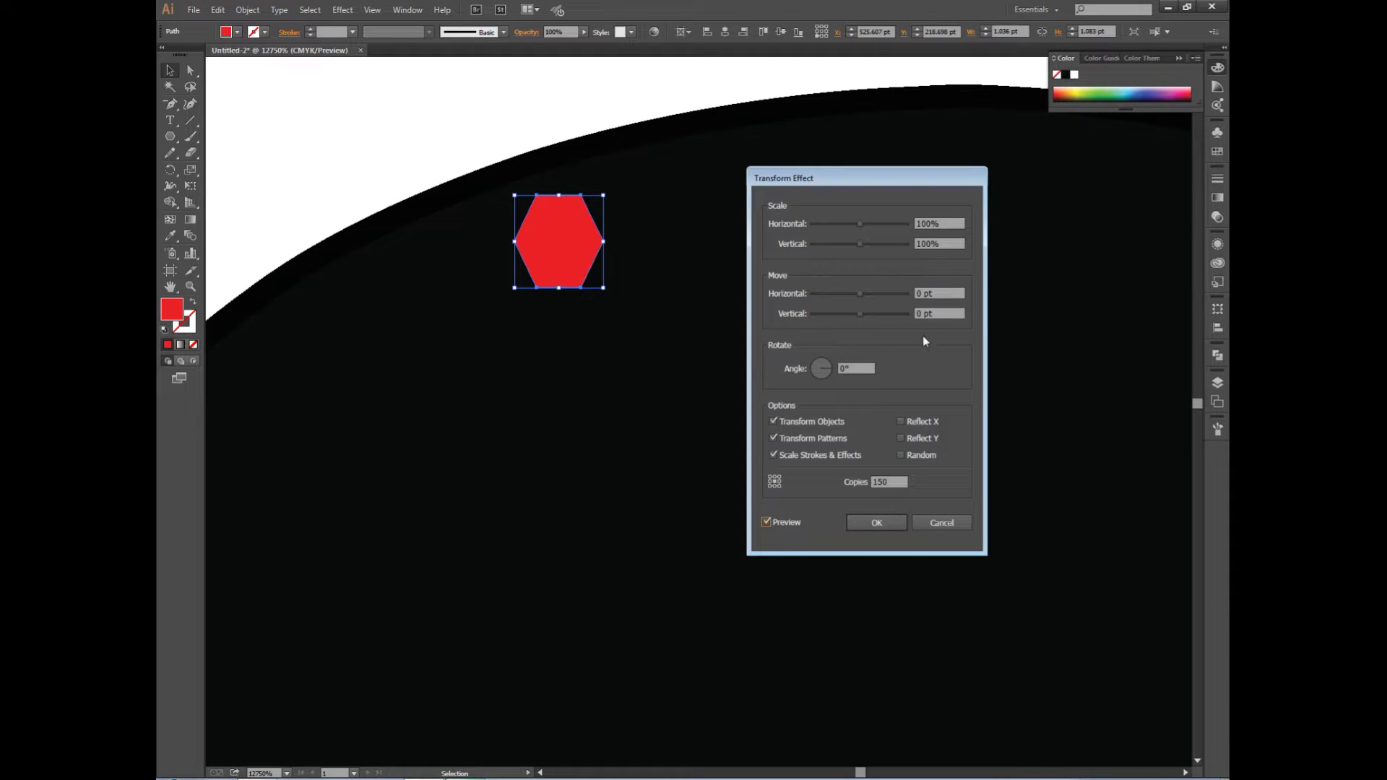
Set the vertical move between copies to 1.25 pt and apply the effect
left_click(939, 313)
type("1.5")
key("Tab")
left_click(859, 313)
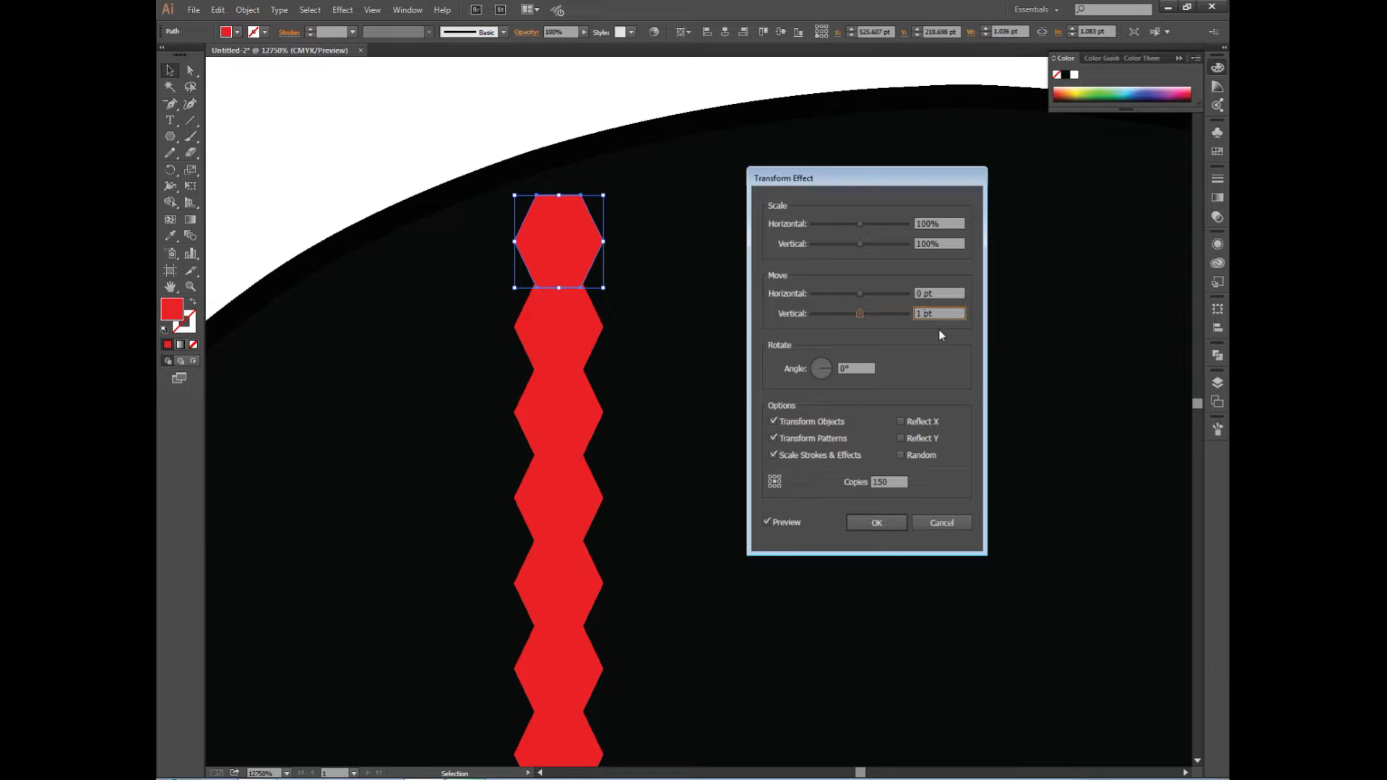
type("1.2")
left_click(766, 522)
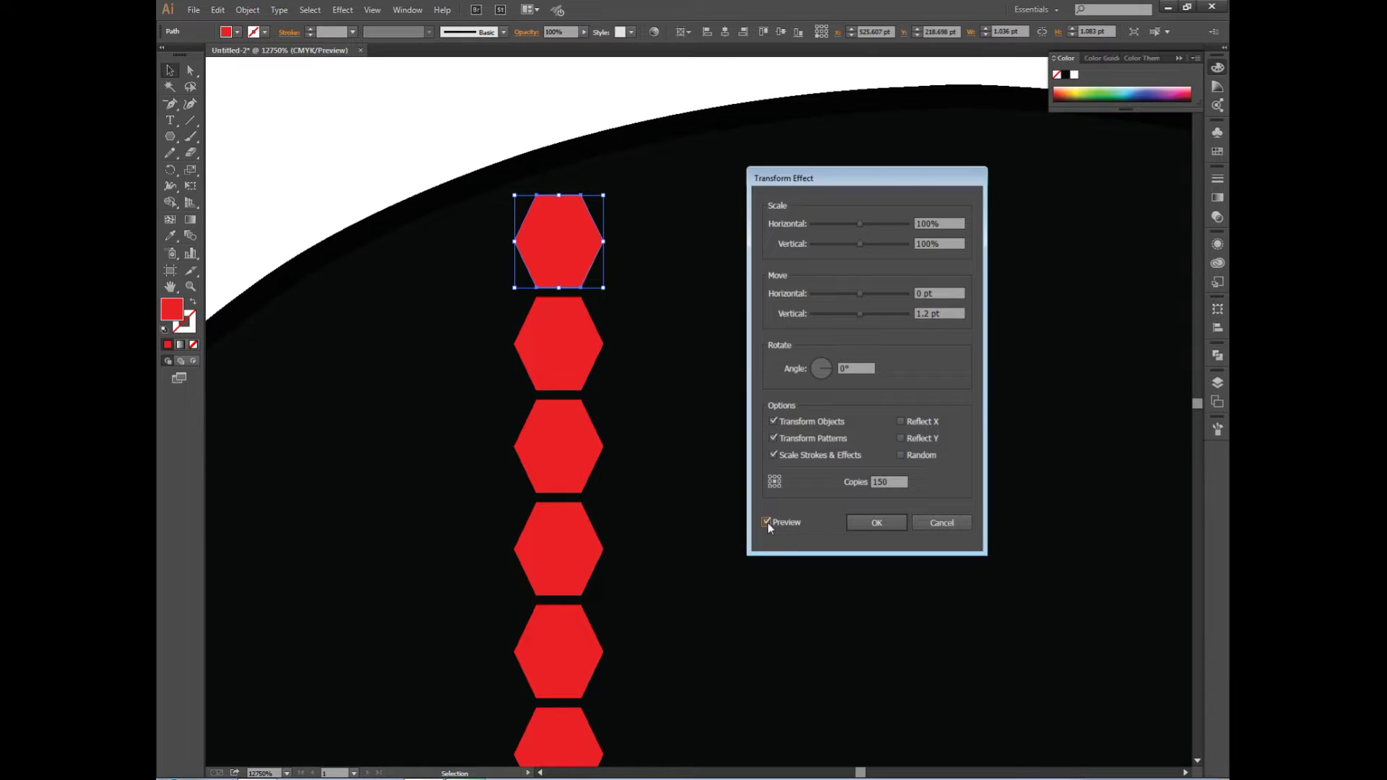
left_click(924, 313)
type("3")
left_click(766, 522)
left_click(926, 313)
type("5")
left_click(766, 521)
left_click(875, 522)
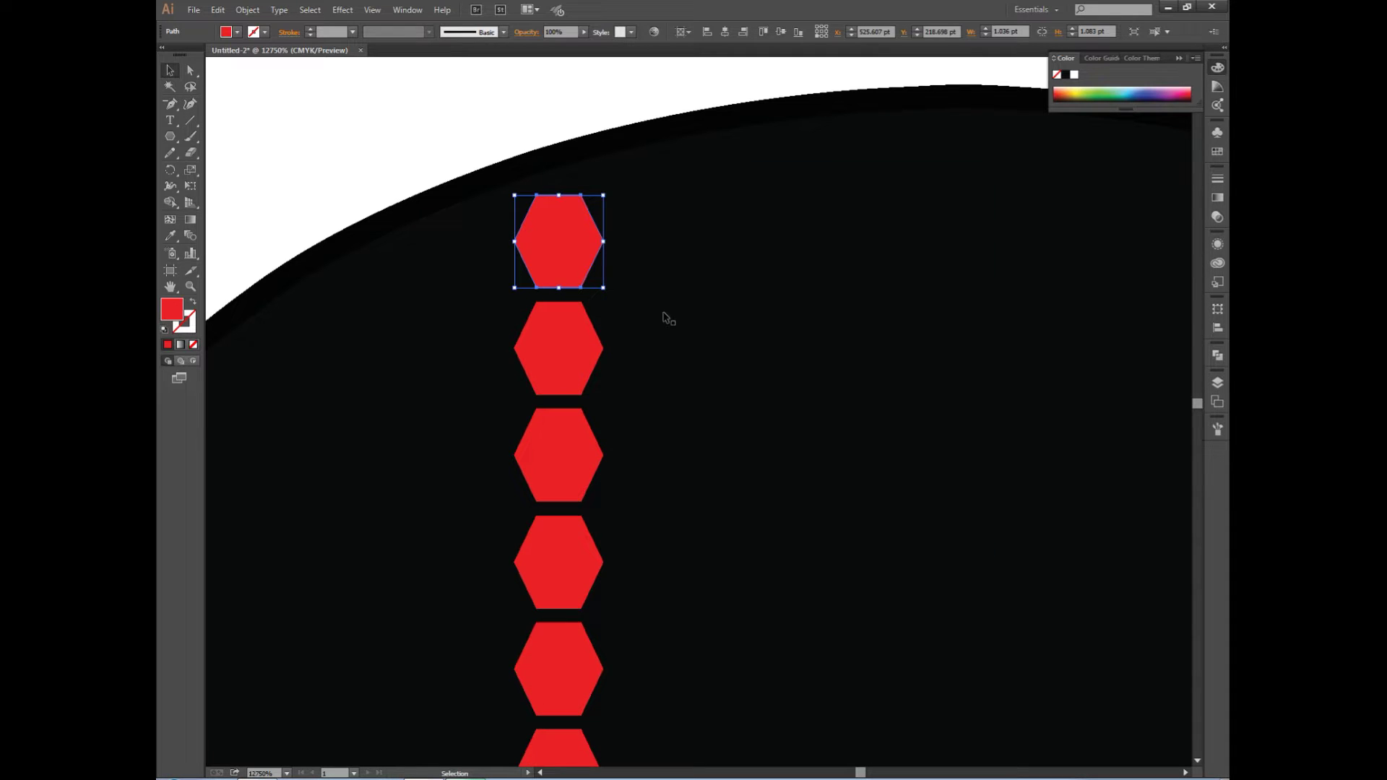
scroll(647, 301, "down", 2)
scroll(646, 304, "down", 3)
scroll(647, 300, "up", 3)
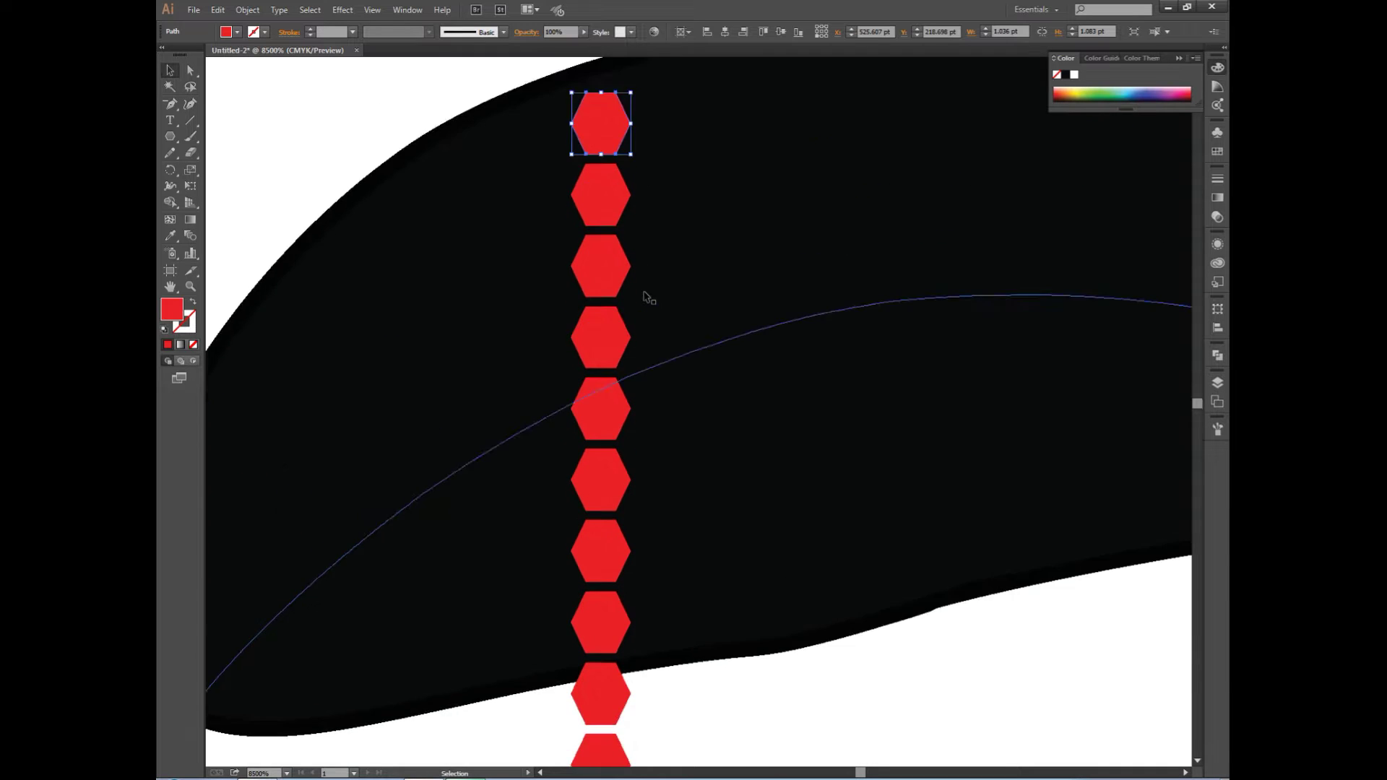
scroll(647, 296, "up", 3)
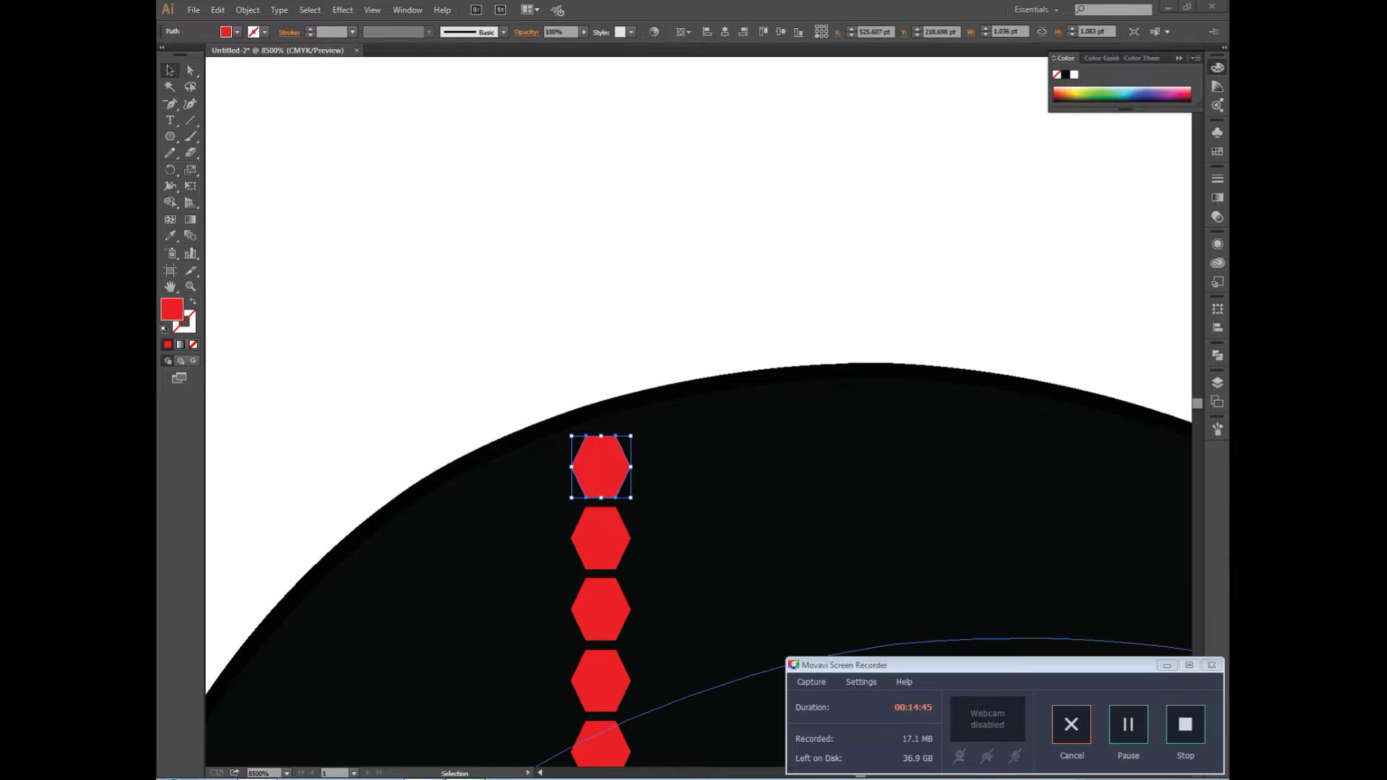
Add a new Transform instance with 1 copy, moved 0.9 pt horizontally and 0.65 pt vertically
left_click(343, 9)
mouse_move(384, 118)
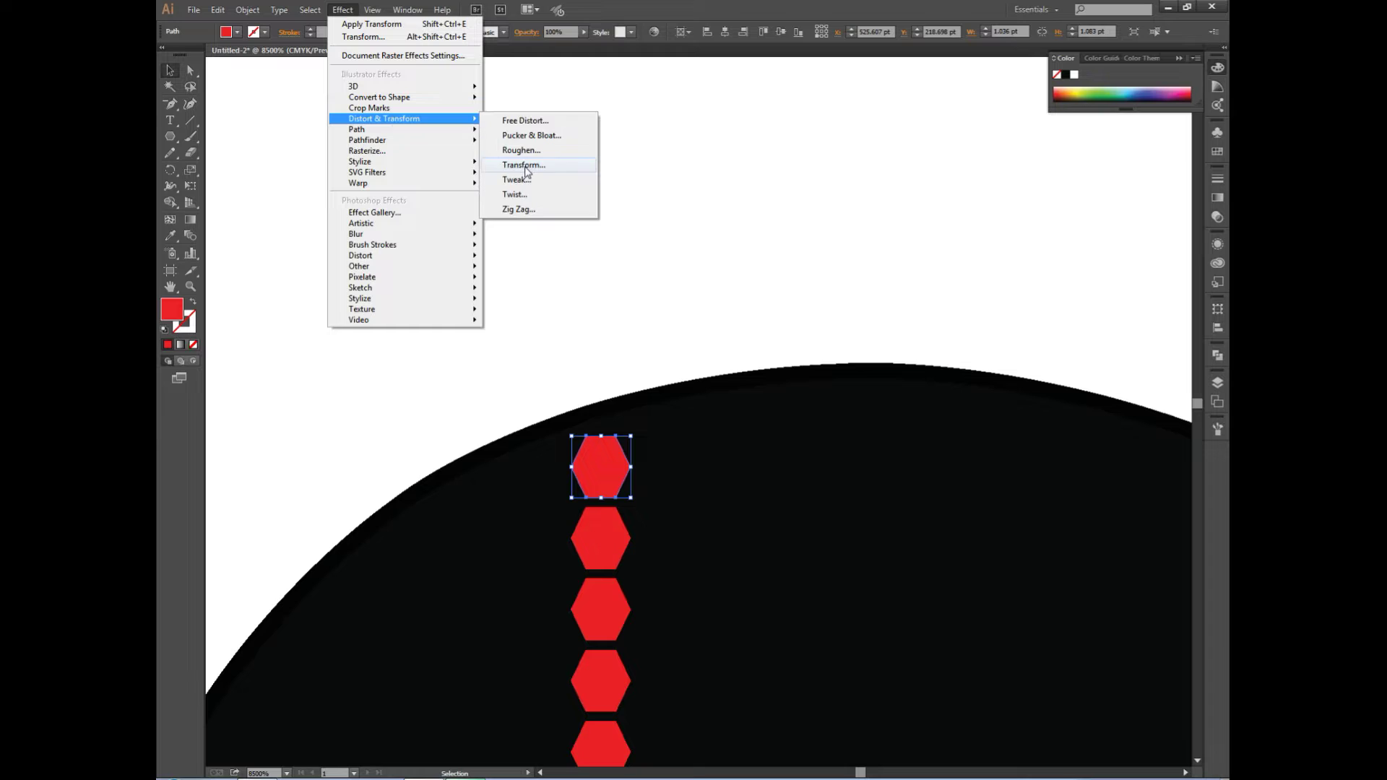
left_click(514, 166)
key("Return")
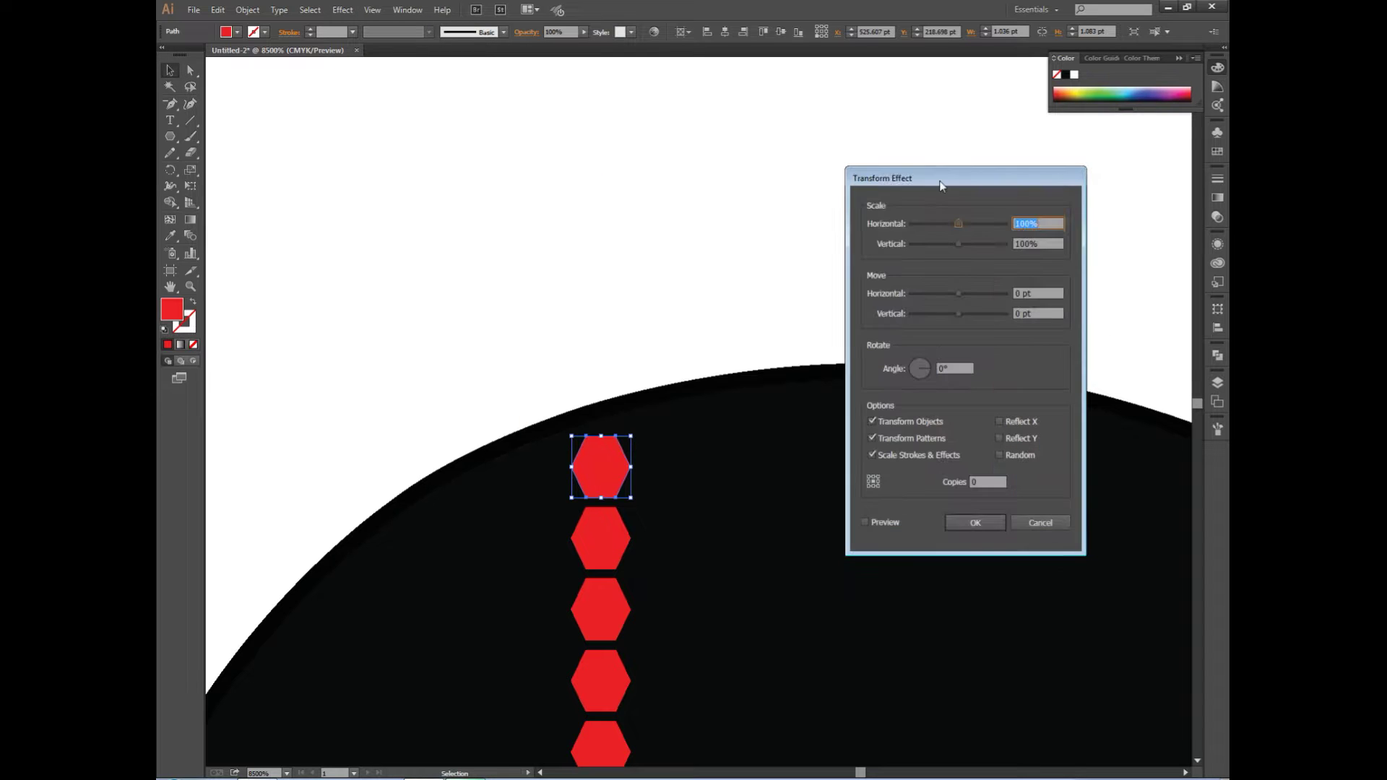
left_click(864, 522)
left_click(988, 481)
type("1")
left_click(1038, 294)
type("1.")
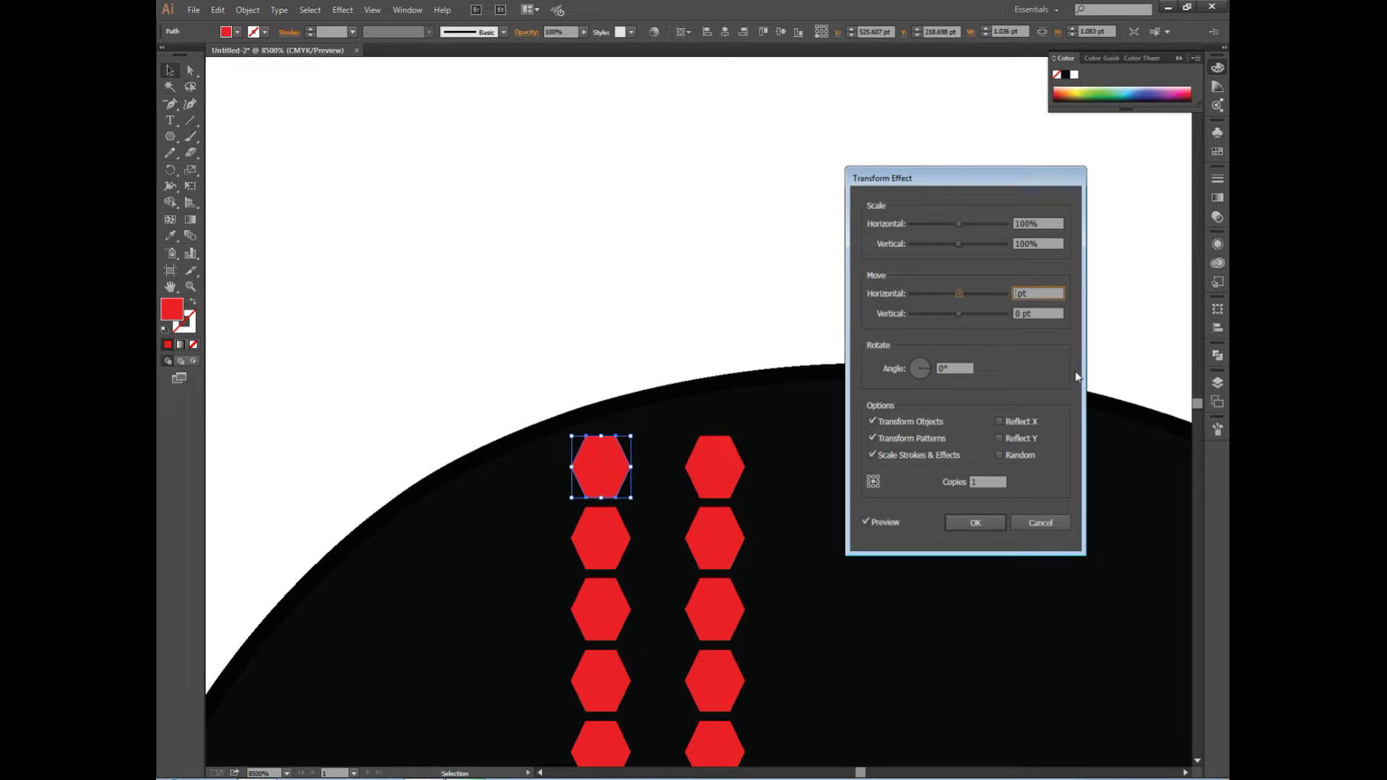
type("25")
double_click(865, 521)
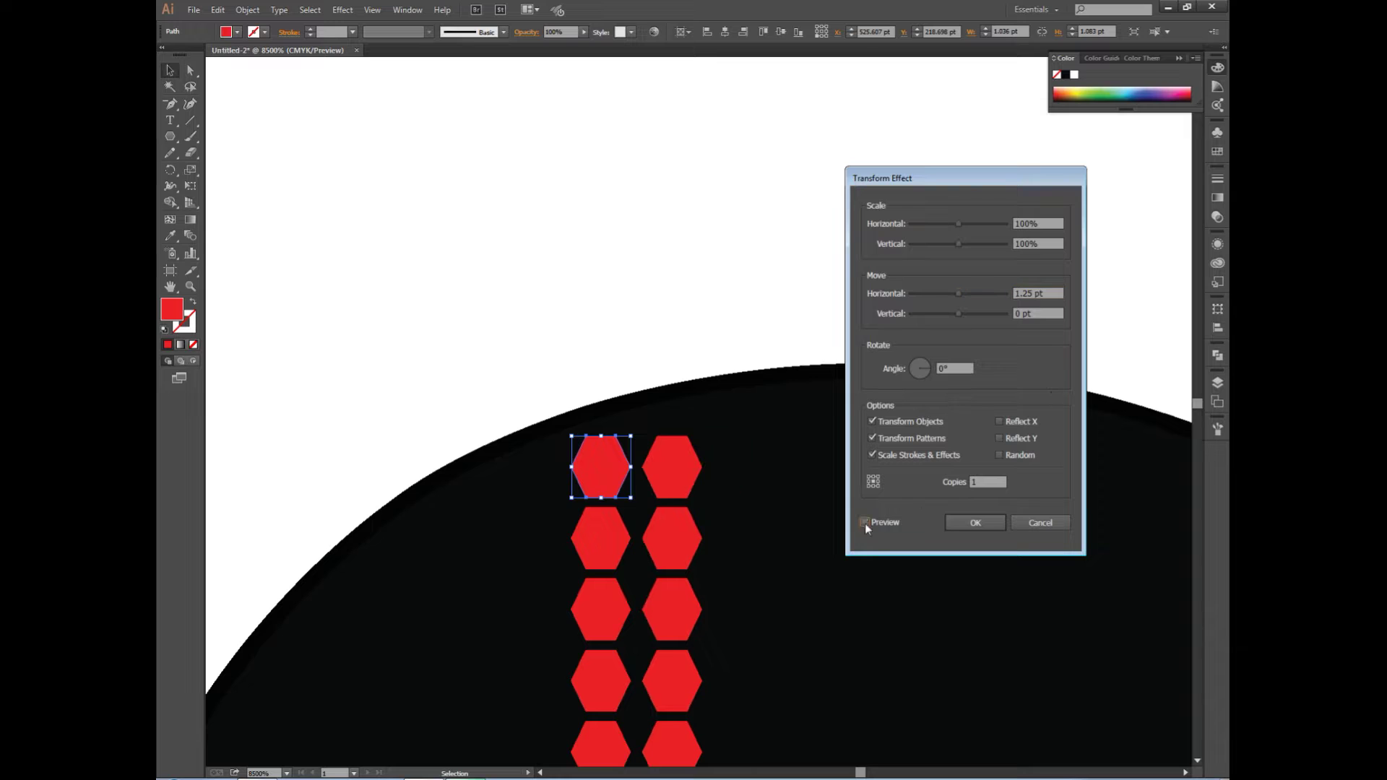
key("Tab")
type("0.65")
left_click(866, 523)
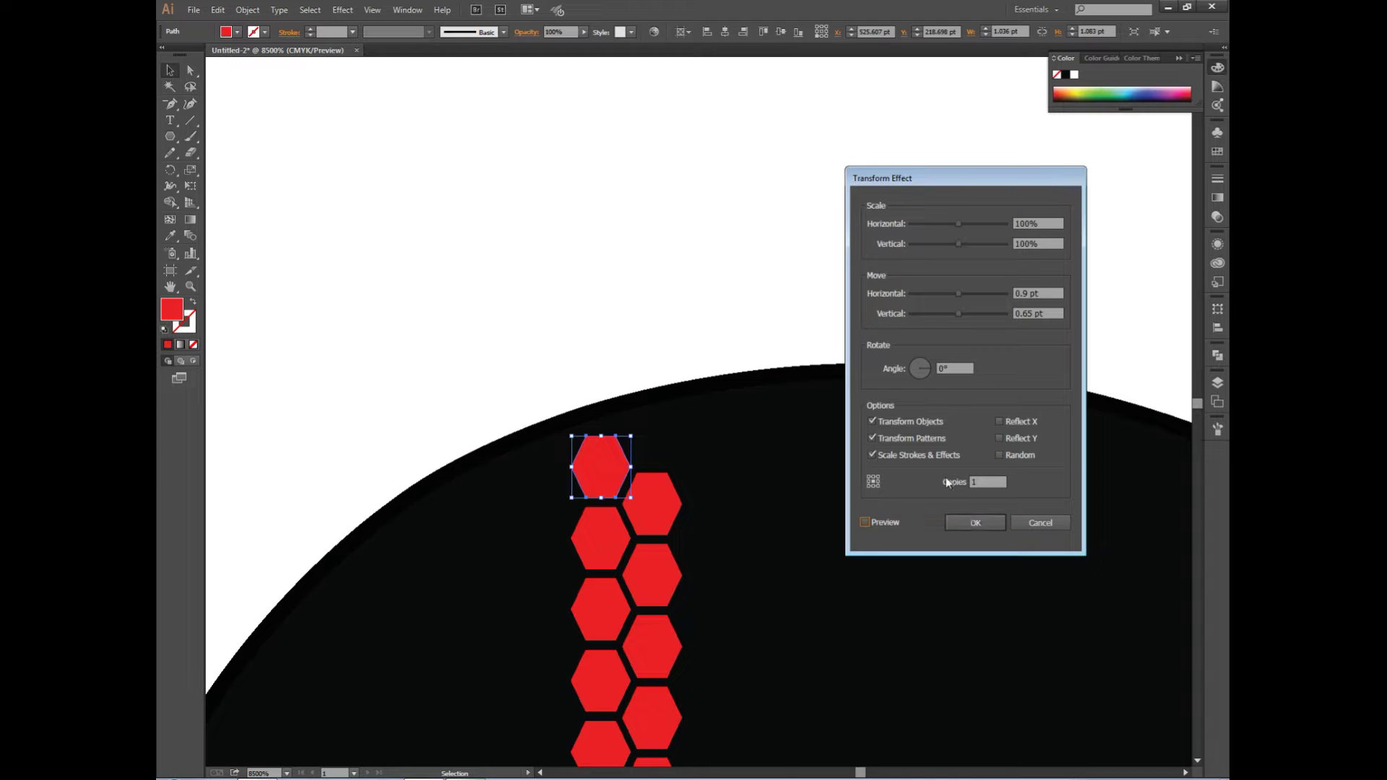
key("F10")
left_click(976, 523)
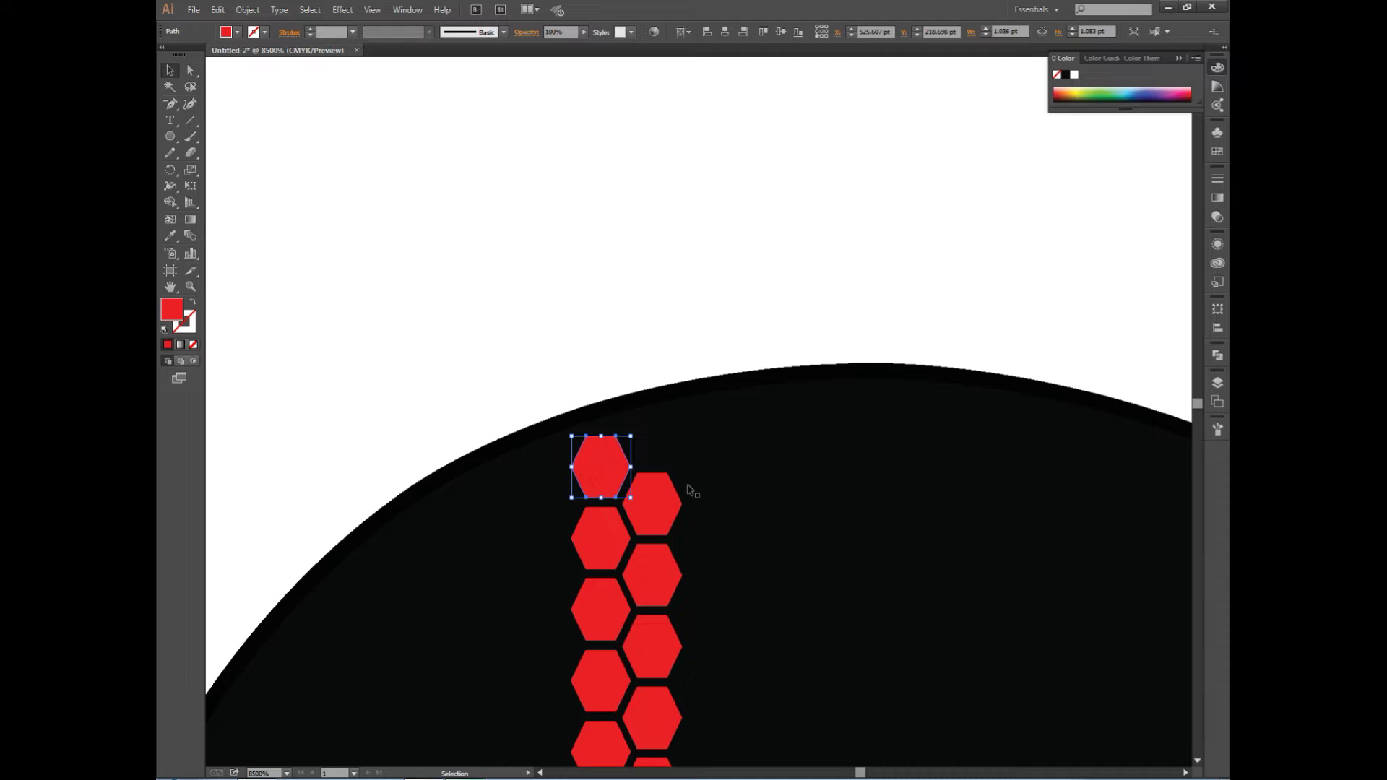
scroll(688, 486, "down", 10)
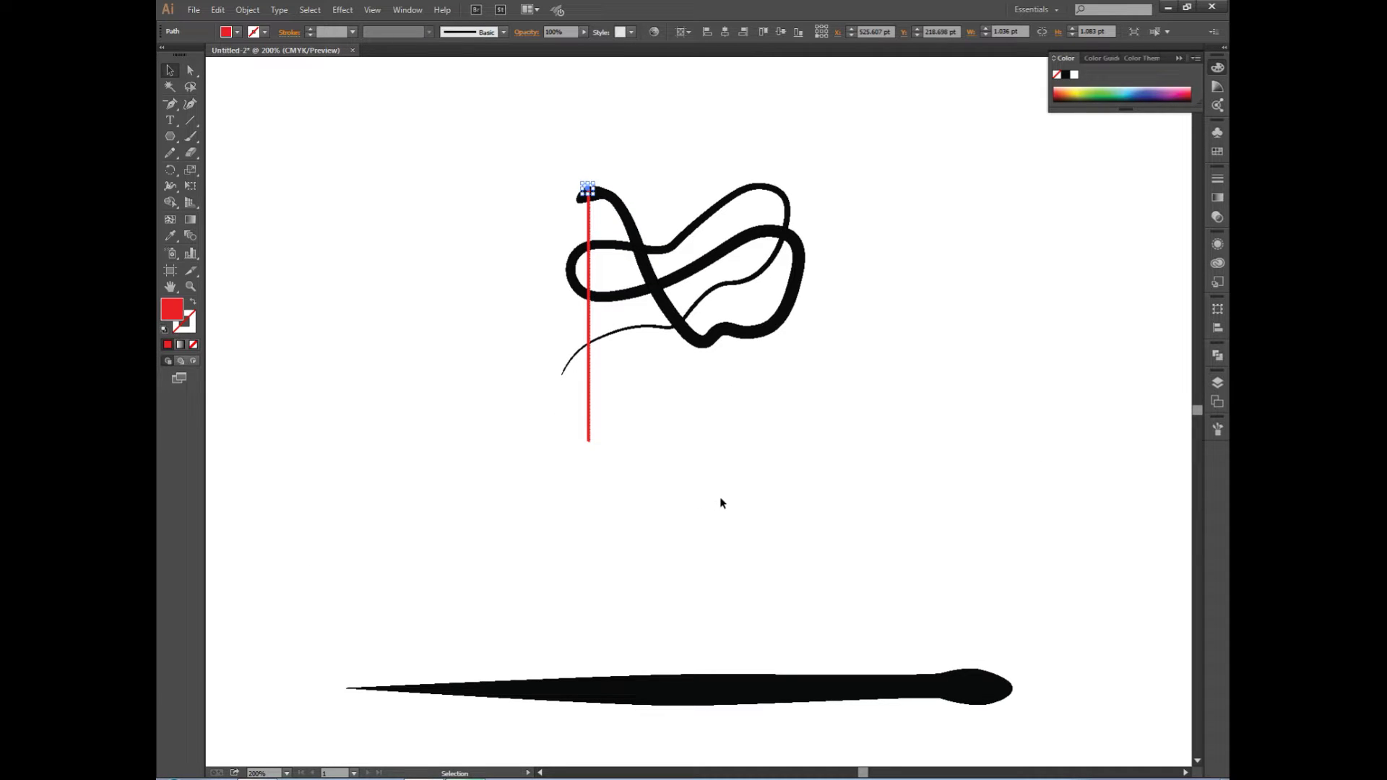
Make a 90° rotated copy of the tapered stroke and move it to the right
left_click(724, 731)
right_click(713, 688)
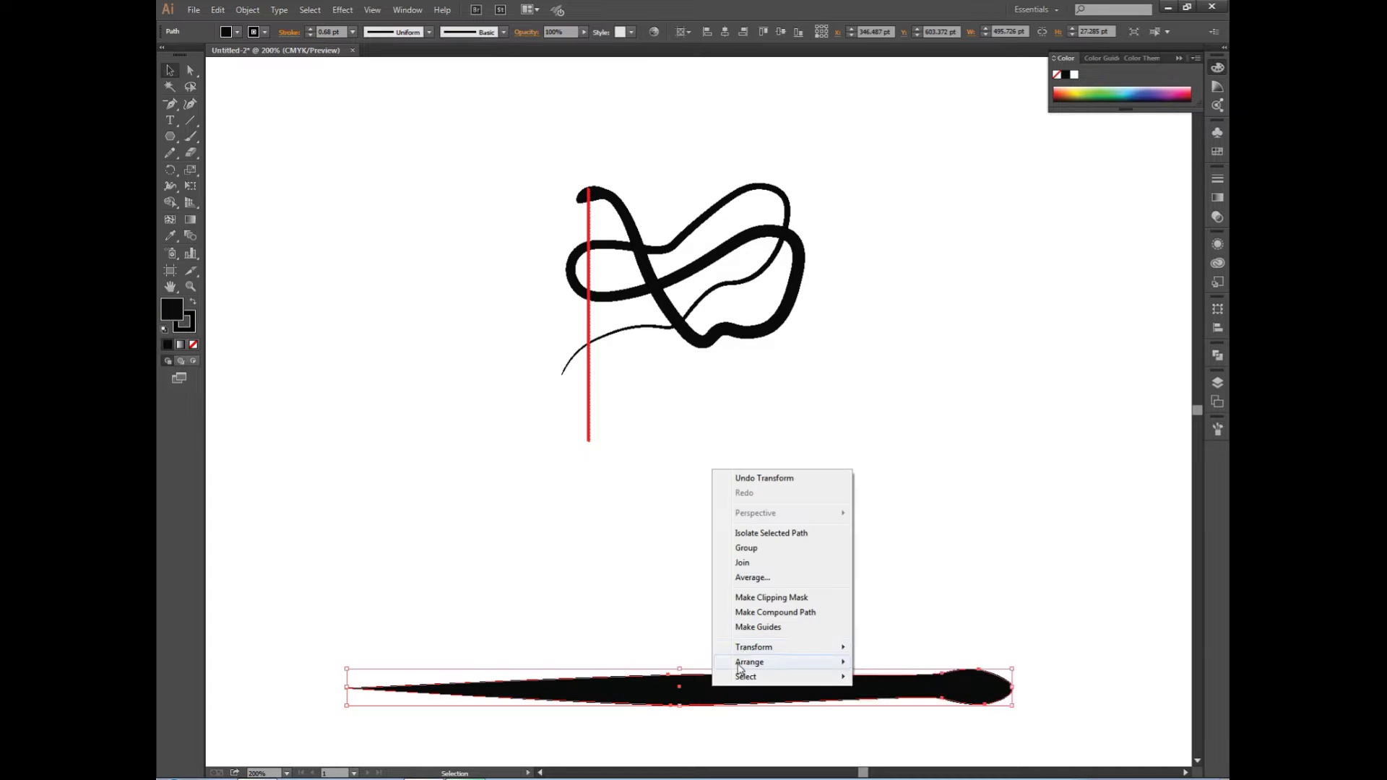
left_click(889, 679)
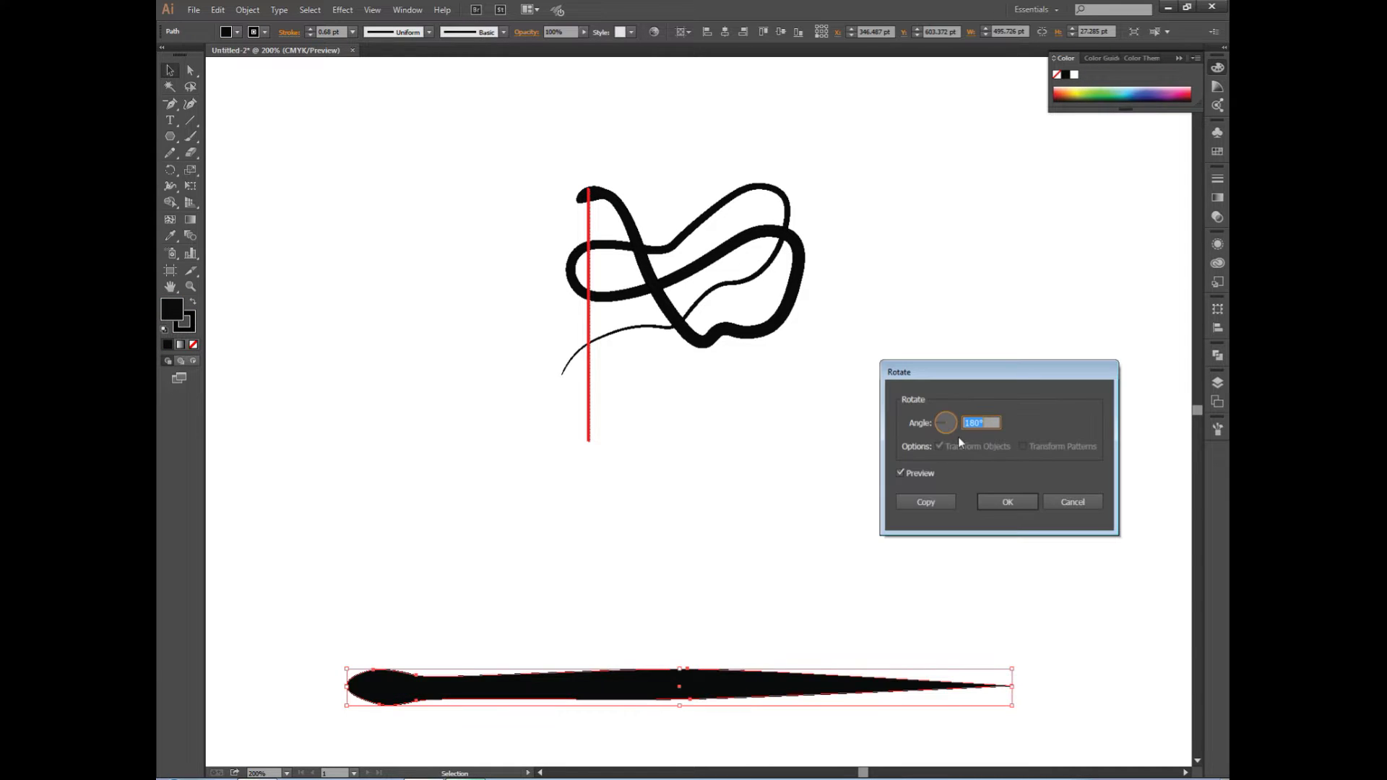
type("90")
key("Tab")
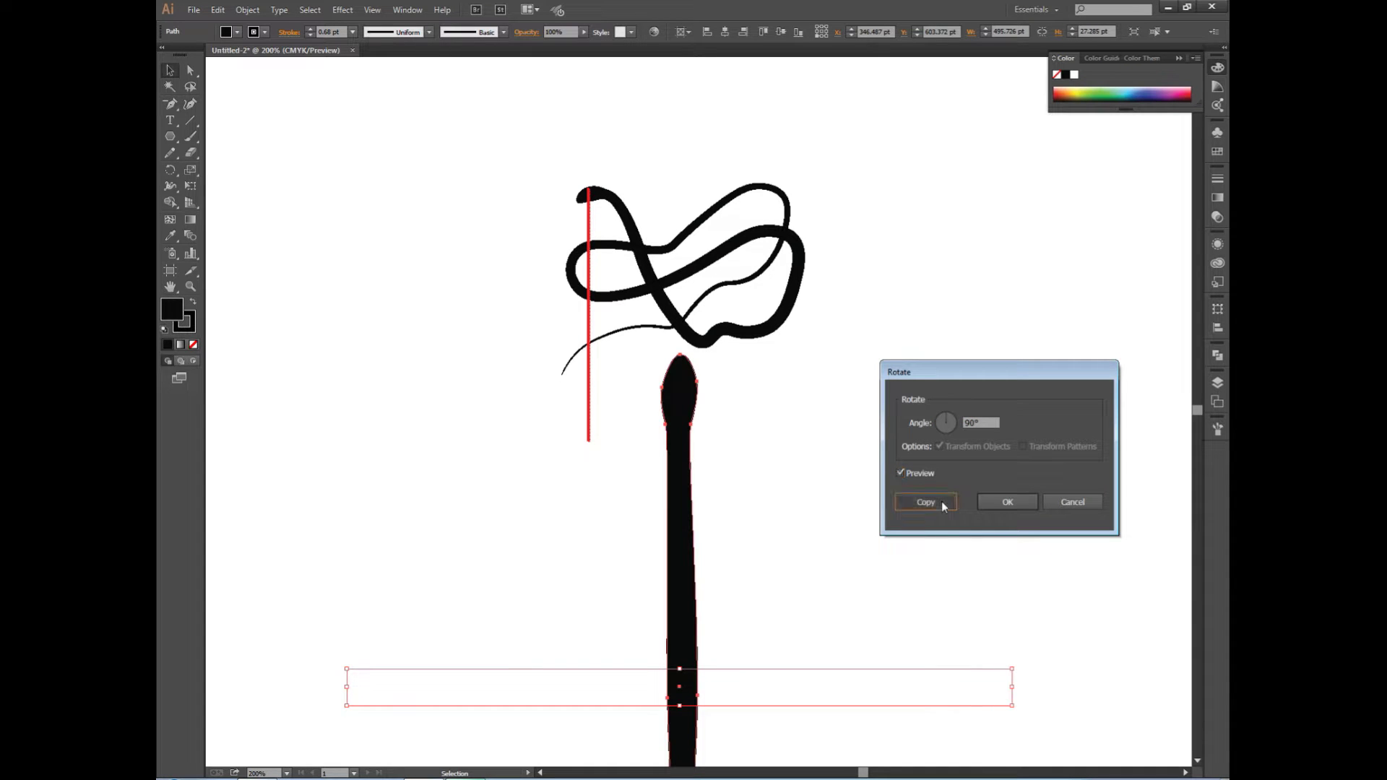
left_click(942, 501)
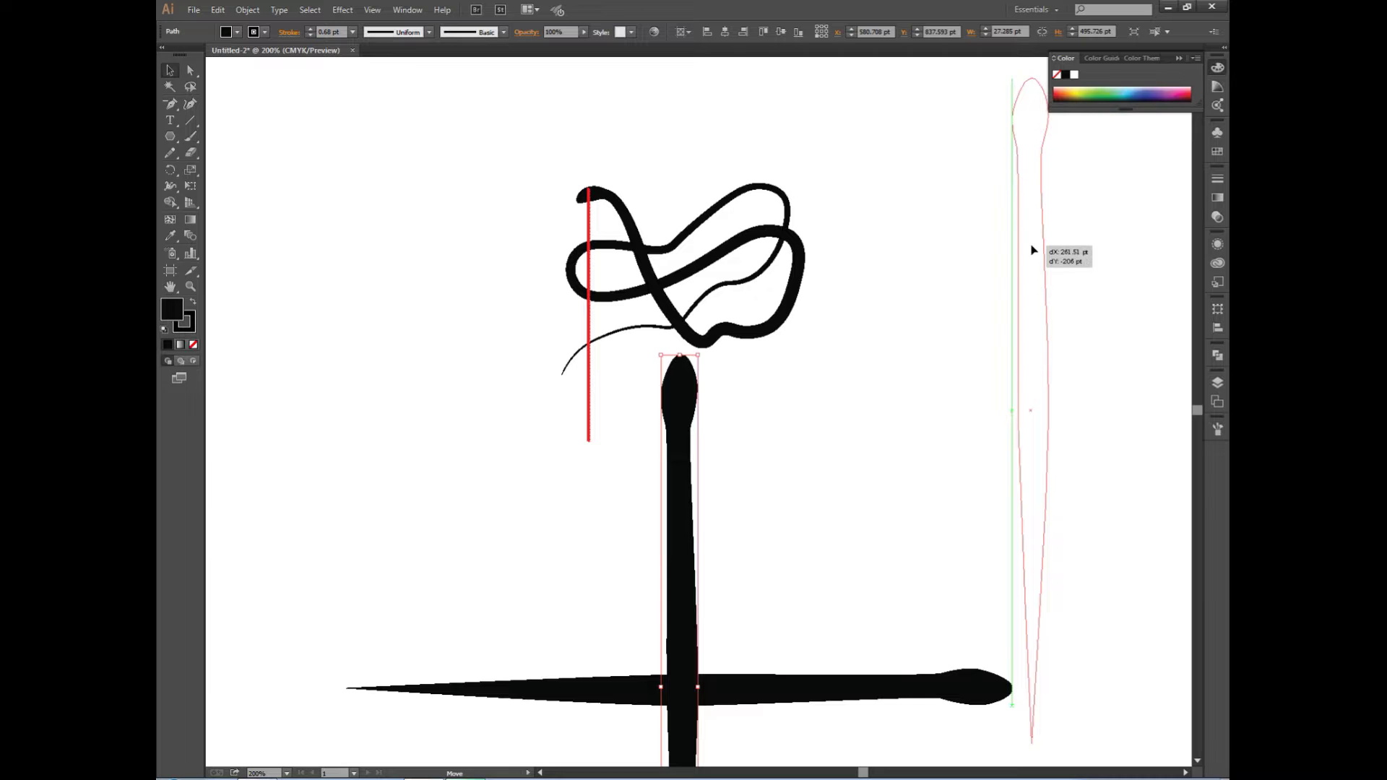
left_click_drag(1015, 305, 1058, 206)
Zoom out to the whole artboard and select the top hexagon of the scale chain
left_click(809, 687)
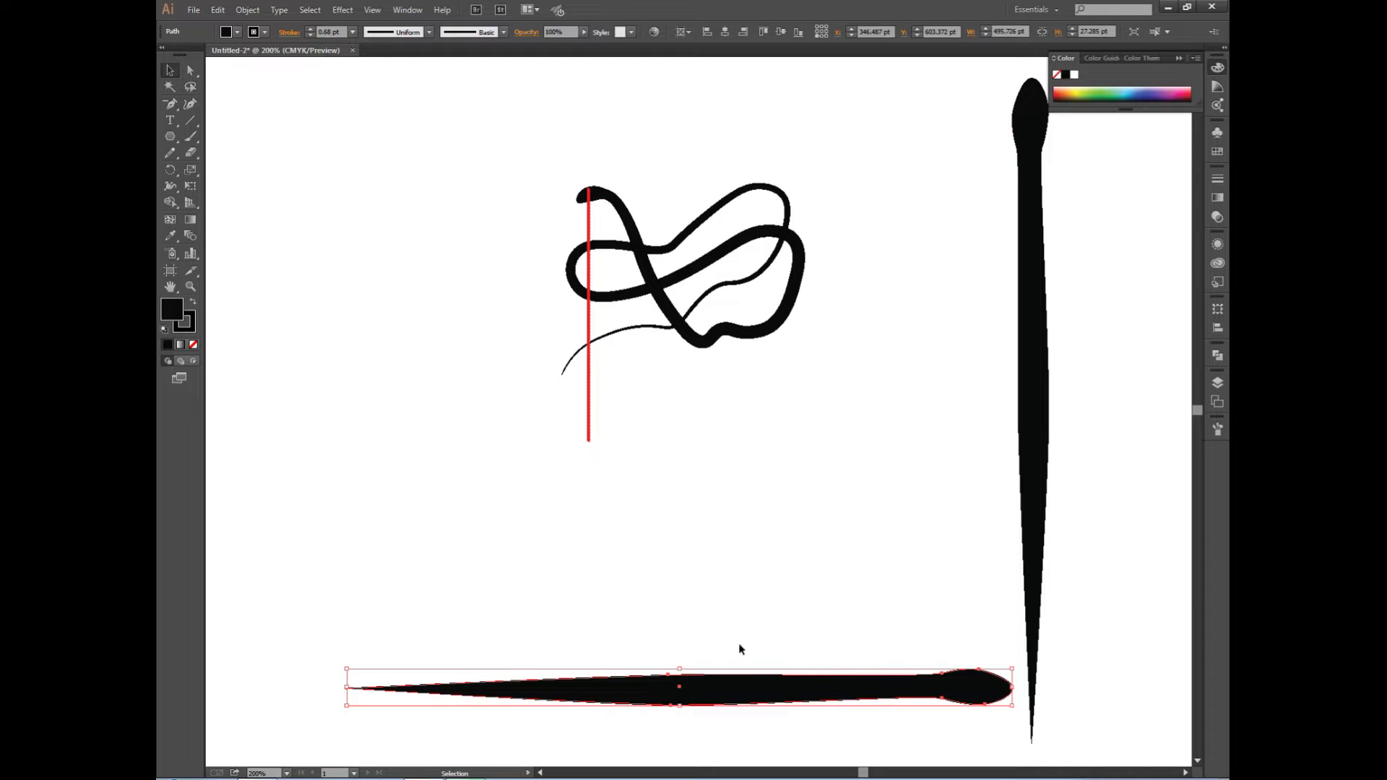
key("ctrl+minus")
key("ctrl+minus")
key("ctrl+minus")
scroll(823, 679, "up", 2)
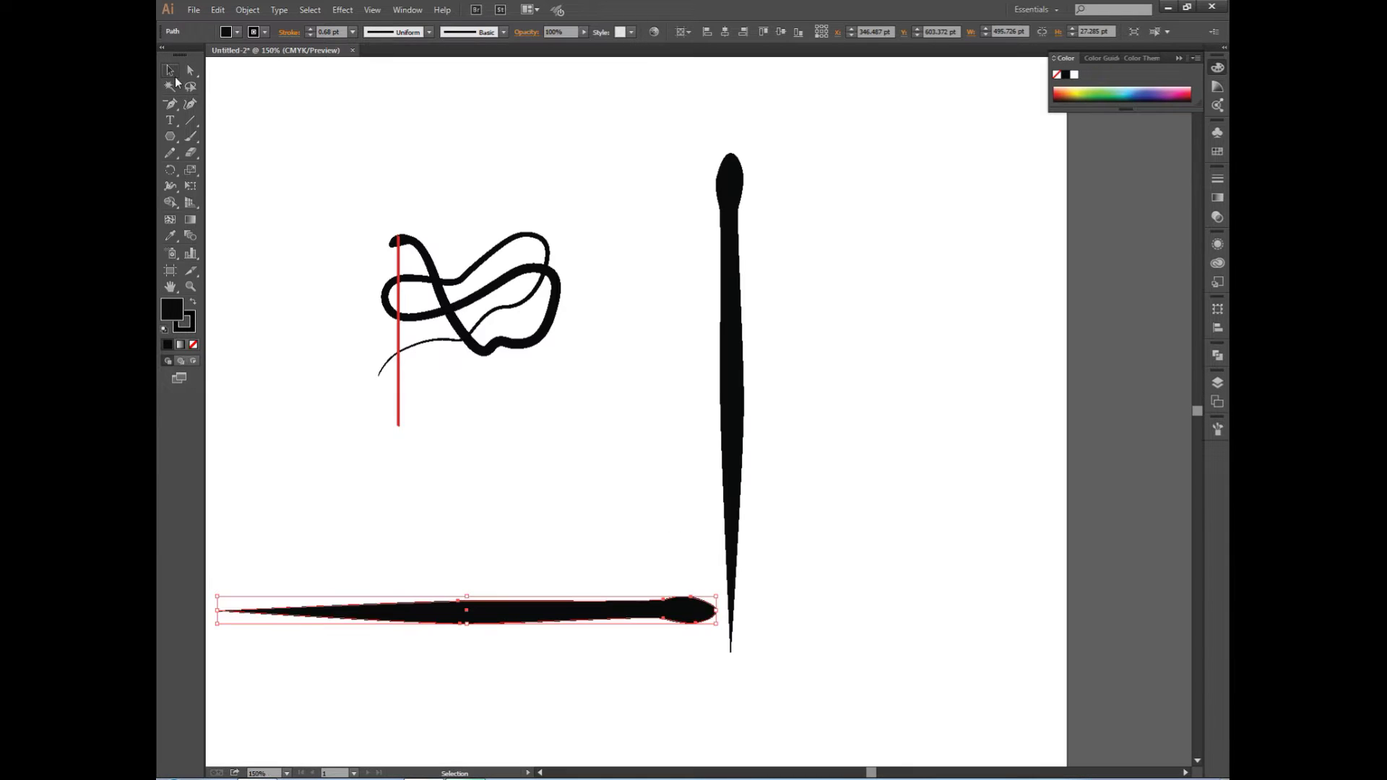
left_click(510, 242)
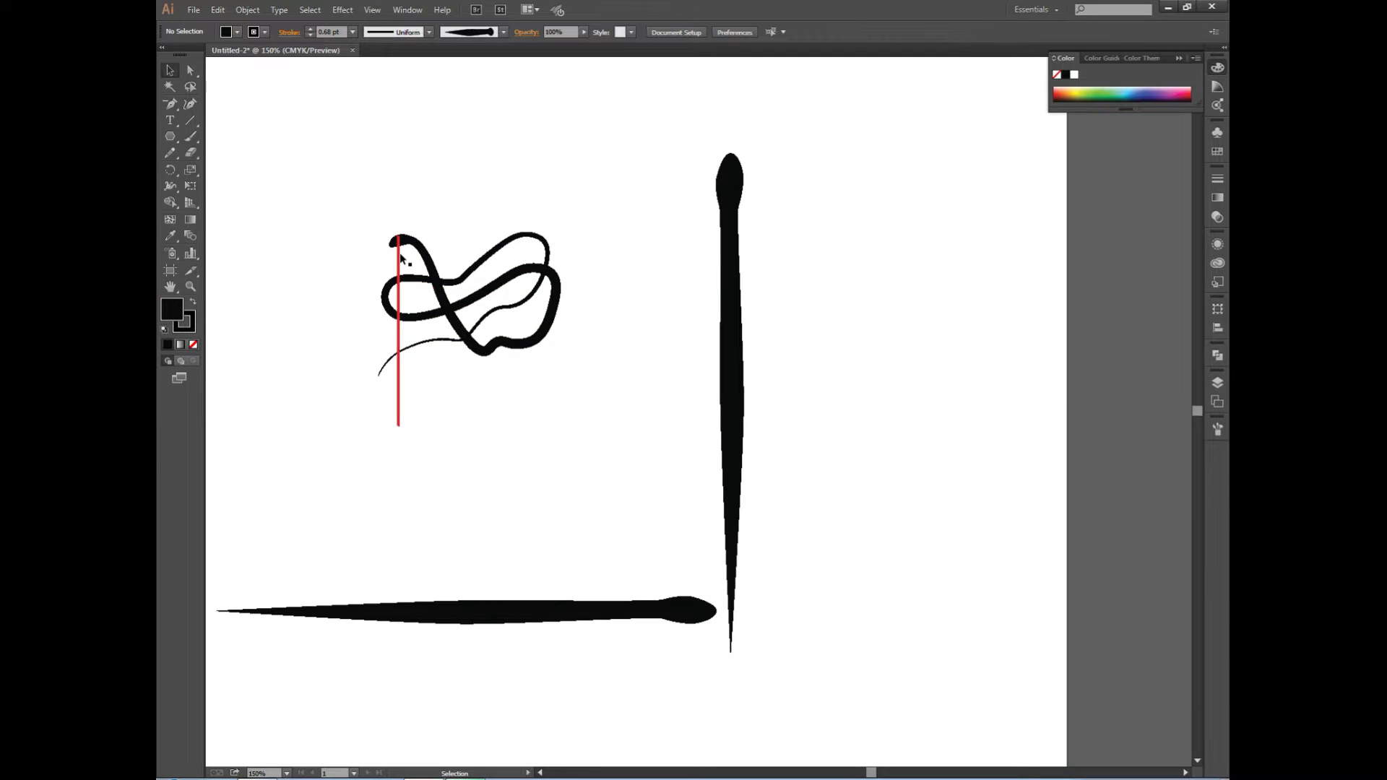
left_click(399, 241)
scroll(418, 248, "up", 8)
key("alt")
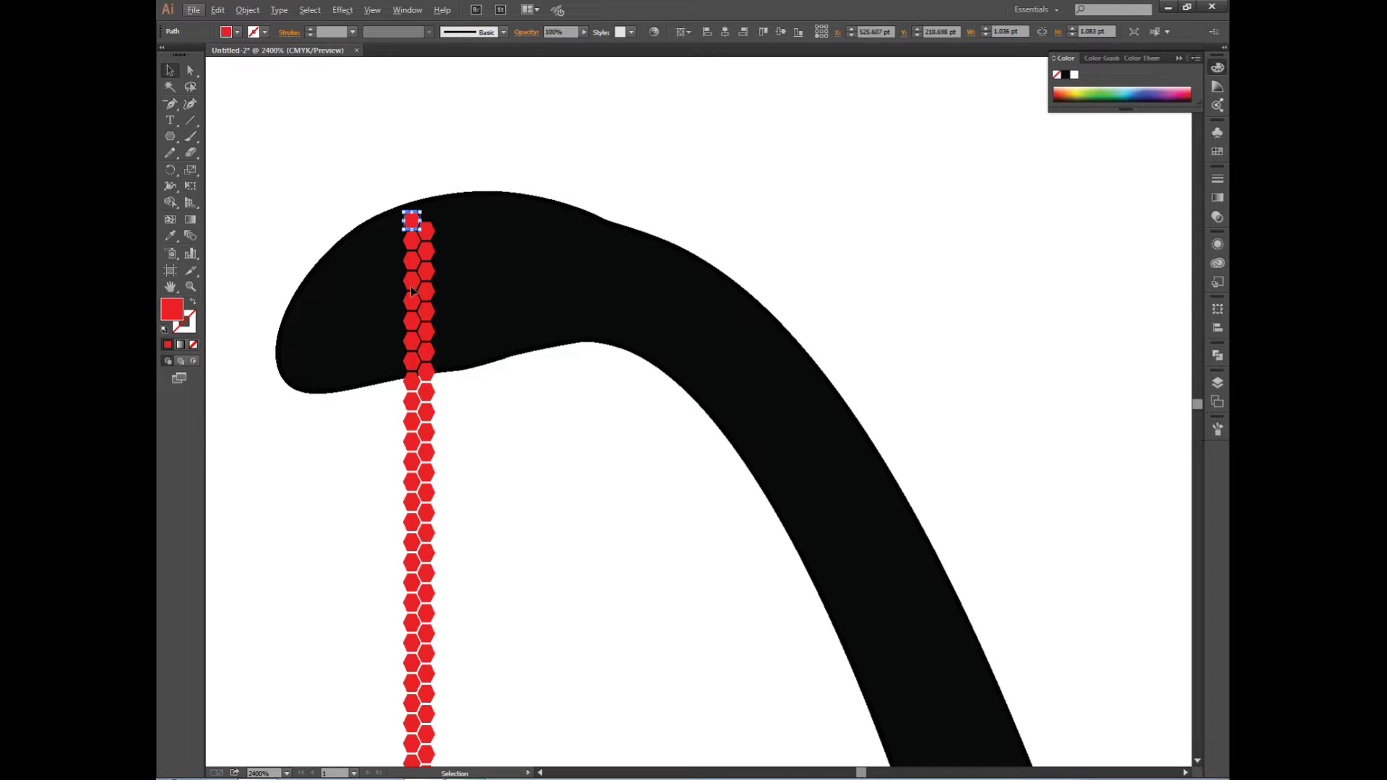
Drop a hexagon copy to the right and nudge the hexagon chain left and down beside the head
mouse_move(412, 221)
left_mouse_down()
mouse_move(869, 235)
mouse_move(1193, 147)
left_mouse_up()
key("ctrl+0")
key("ctrl+plus")
key("ctrl+plus")
key("ctrl+plus")
key("ctrl+plus")
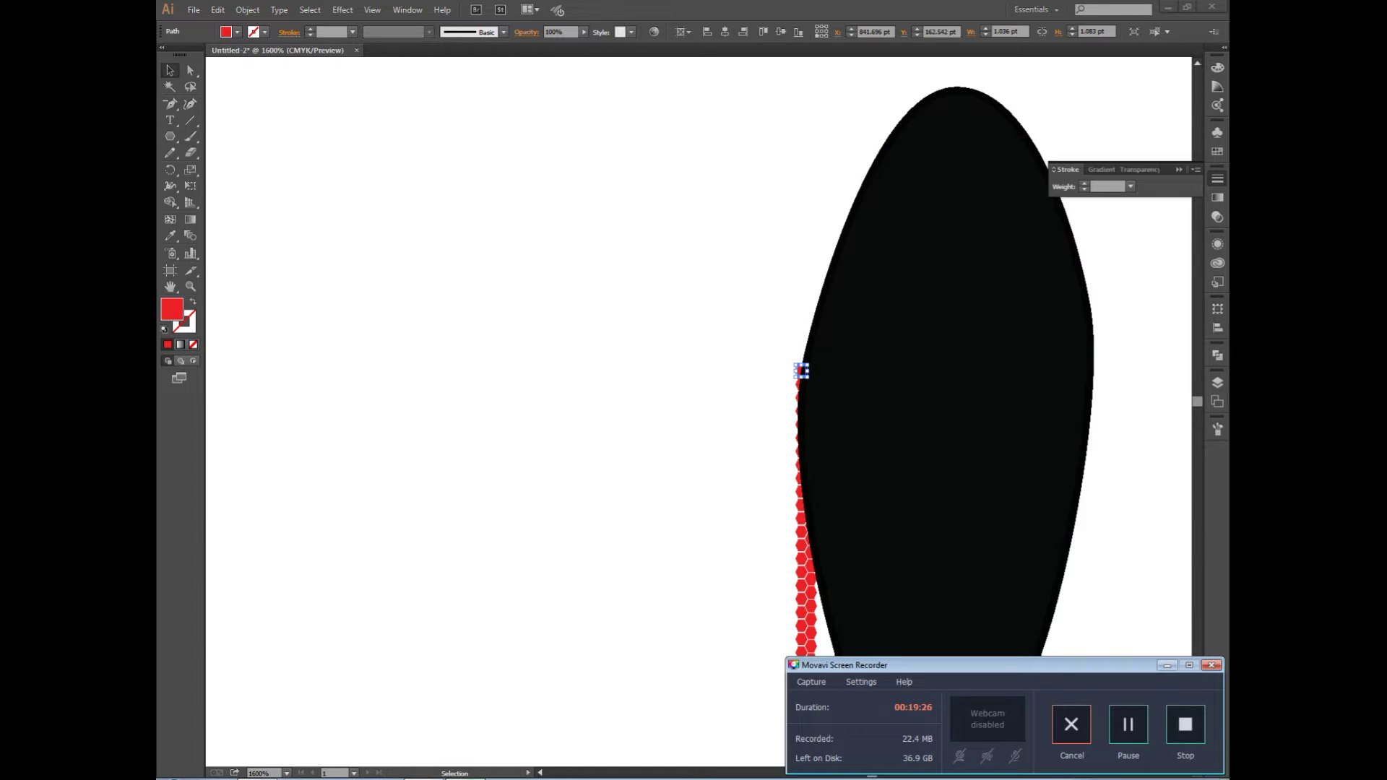
right_click(800, 372)
mouse_move(841, 569)
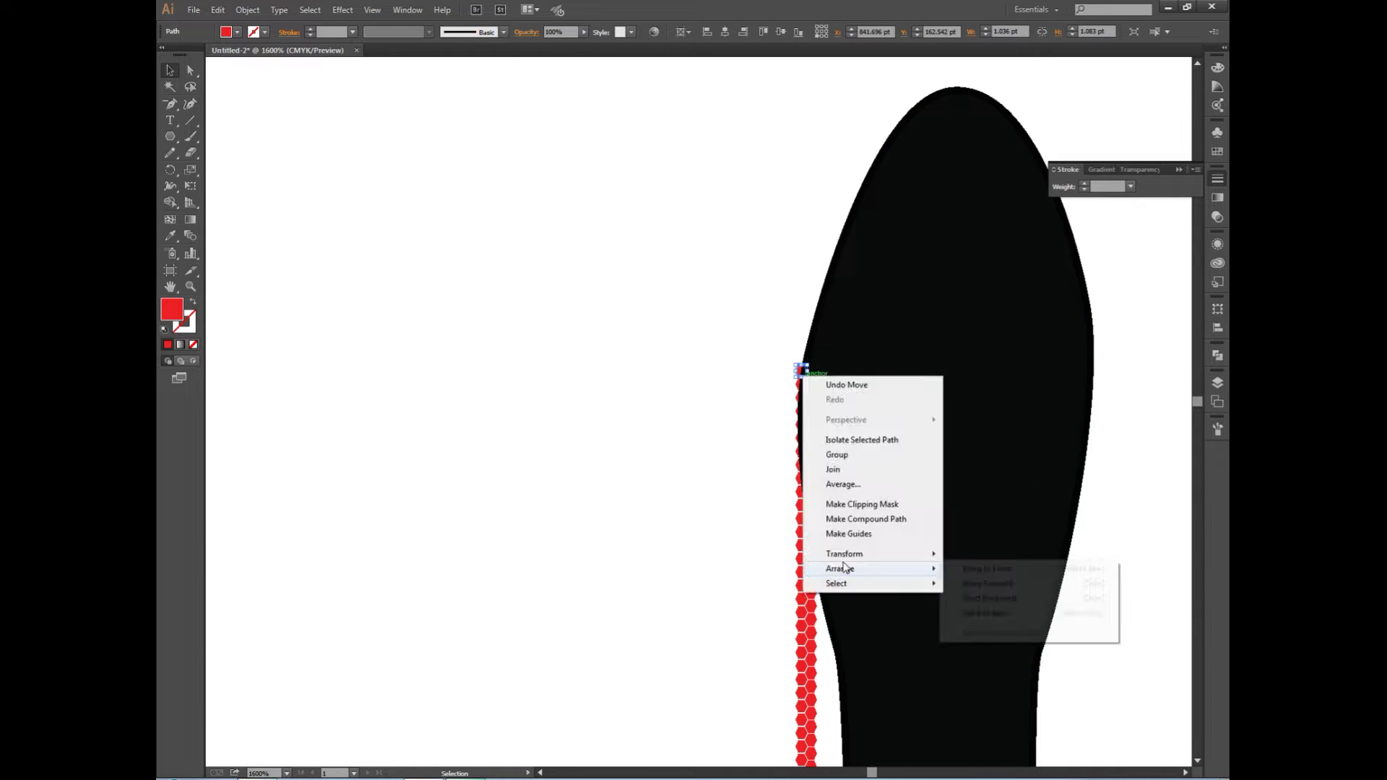
left_click(726, 385)
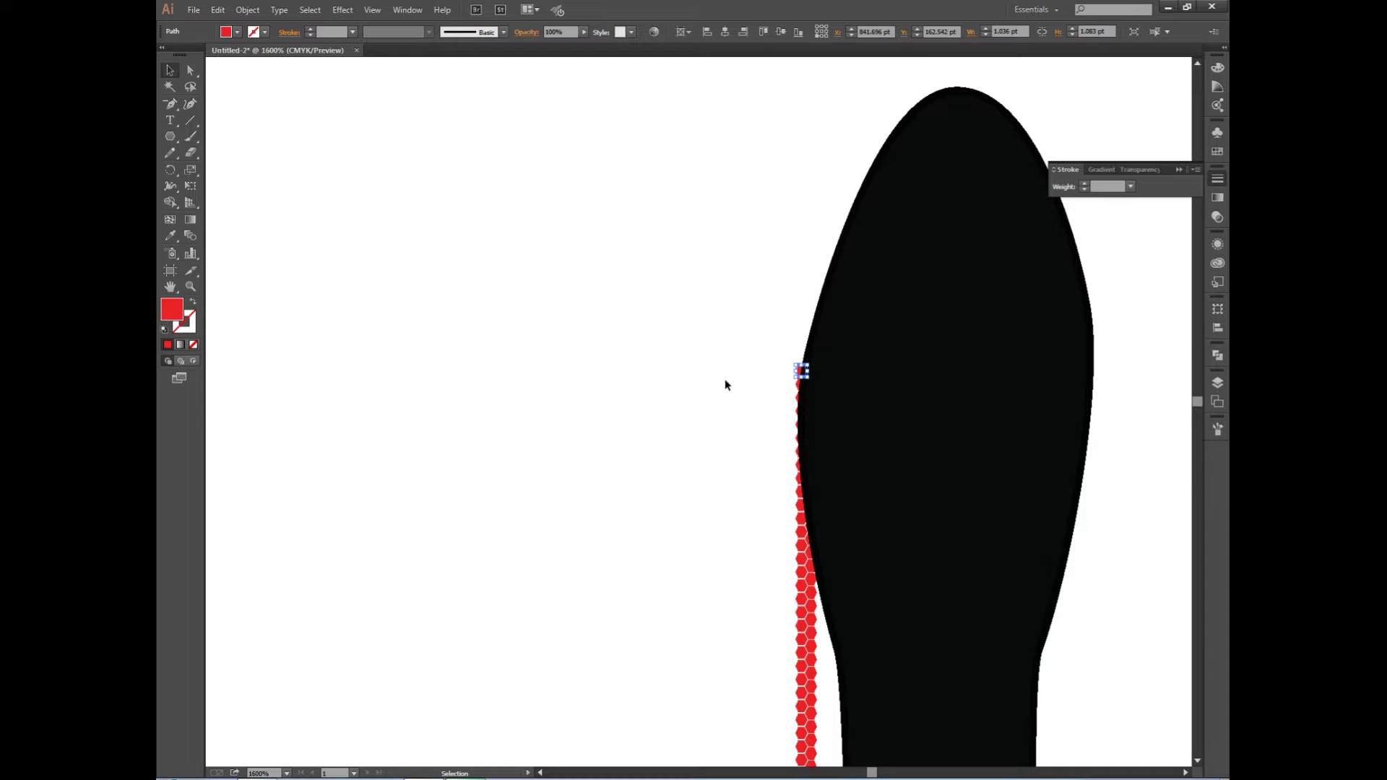
key("F7")
key("Left")
key("Down")
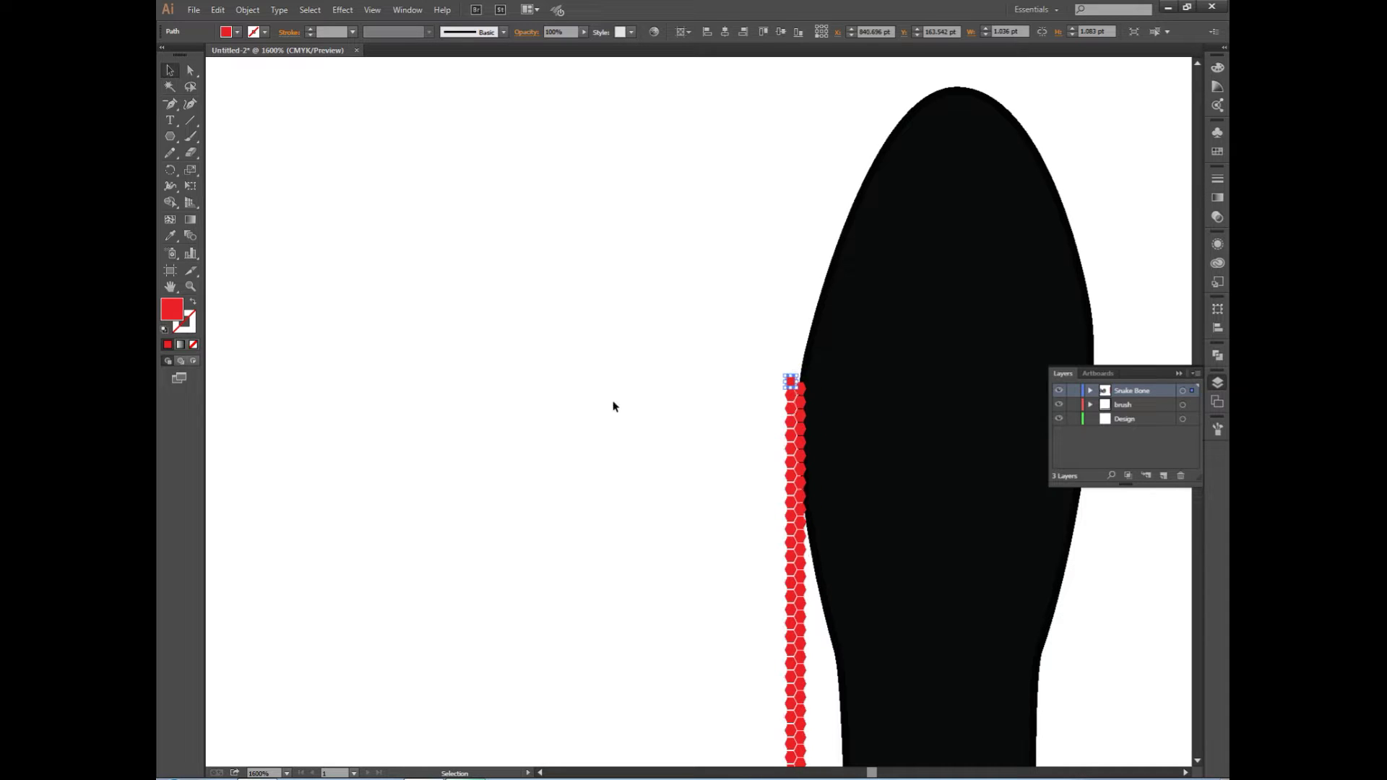
Start another Distort & Transform > Transform effect on the hexagon chain
scroll(715, 217, "up", 5)
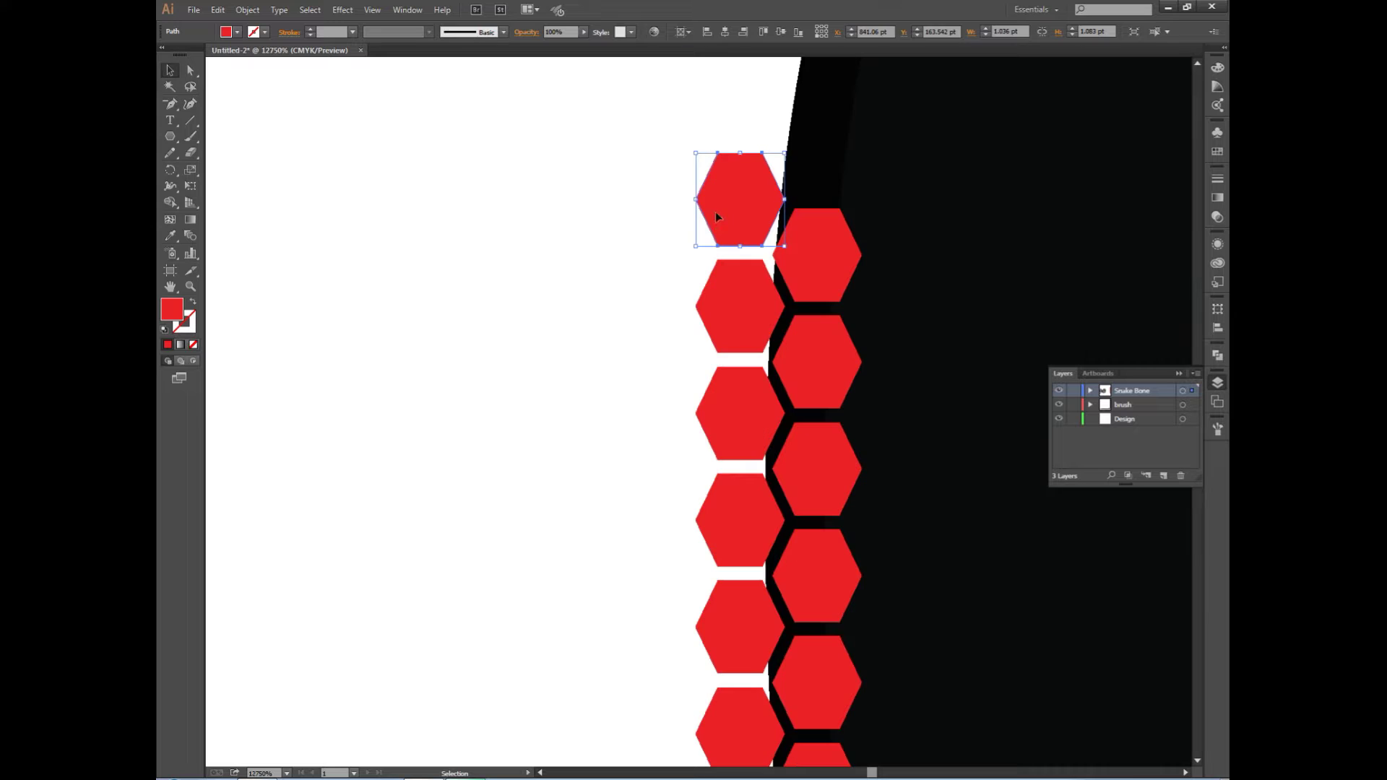
scroll(656, 427, "down", 3)
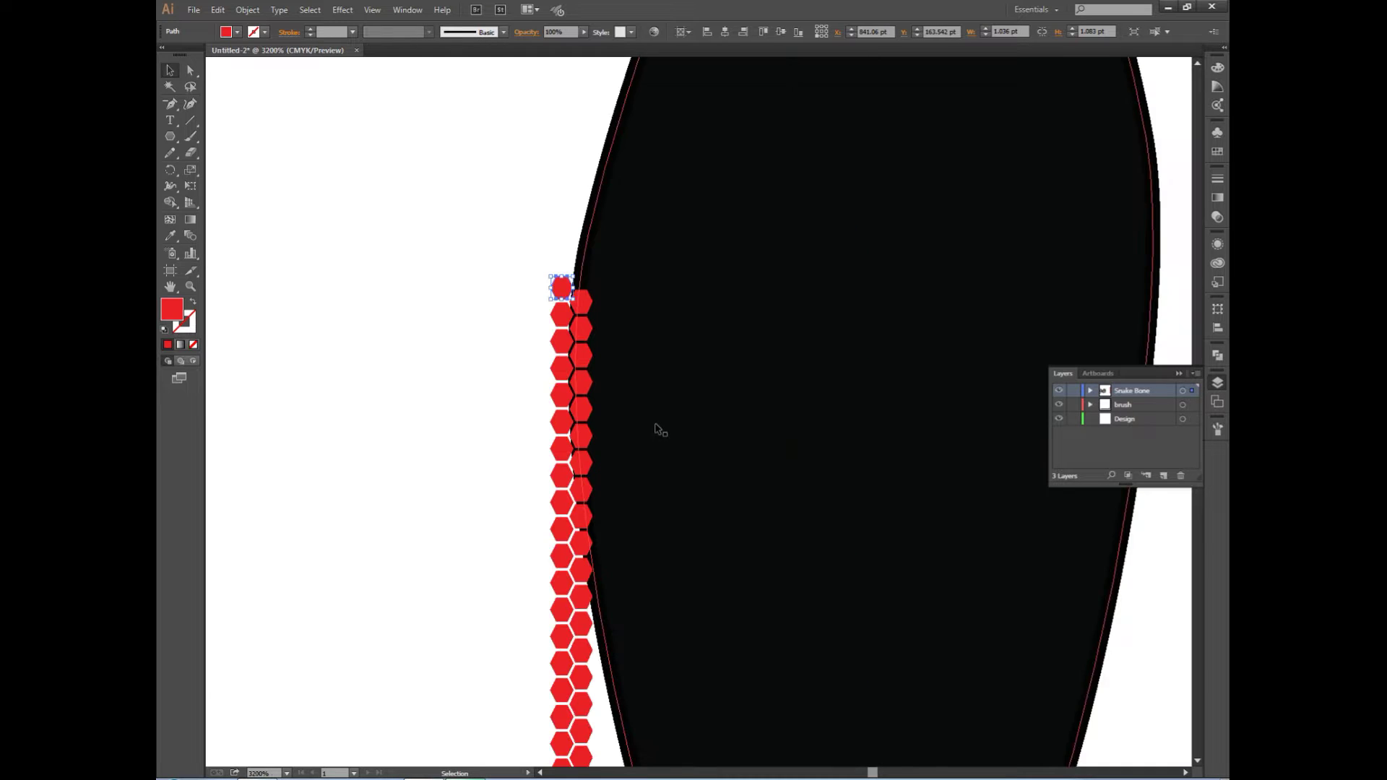
scroll(569, 378, "right", 2)
scroll(570, 388, "right", 1)
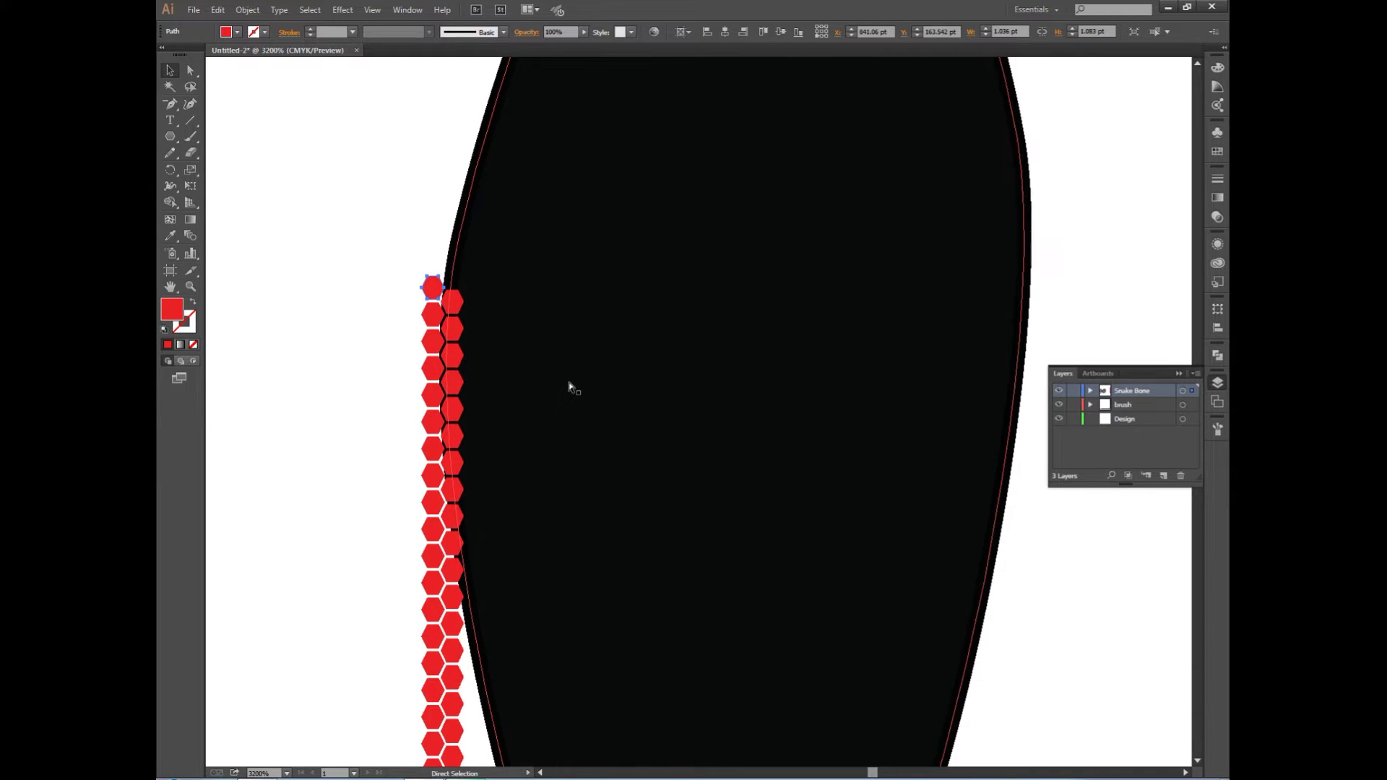
scroll(570, 388, "left", 1)
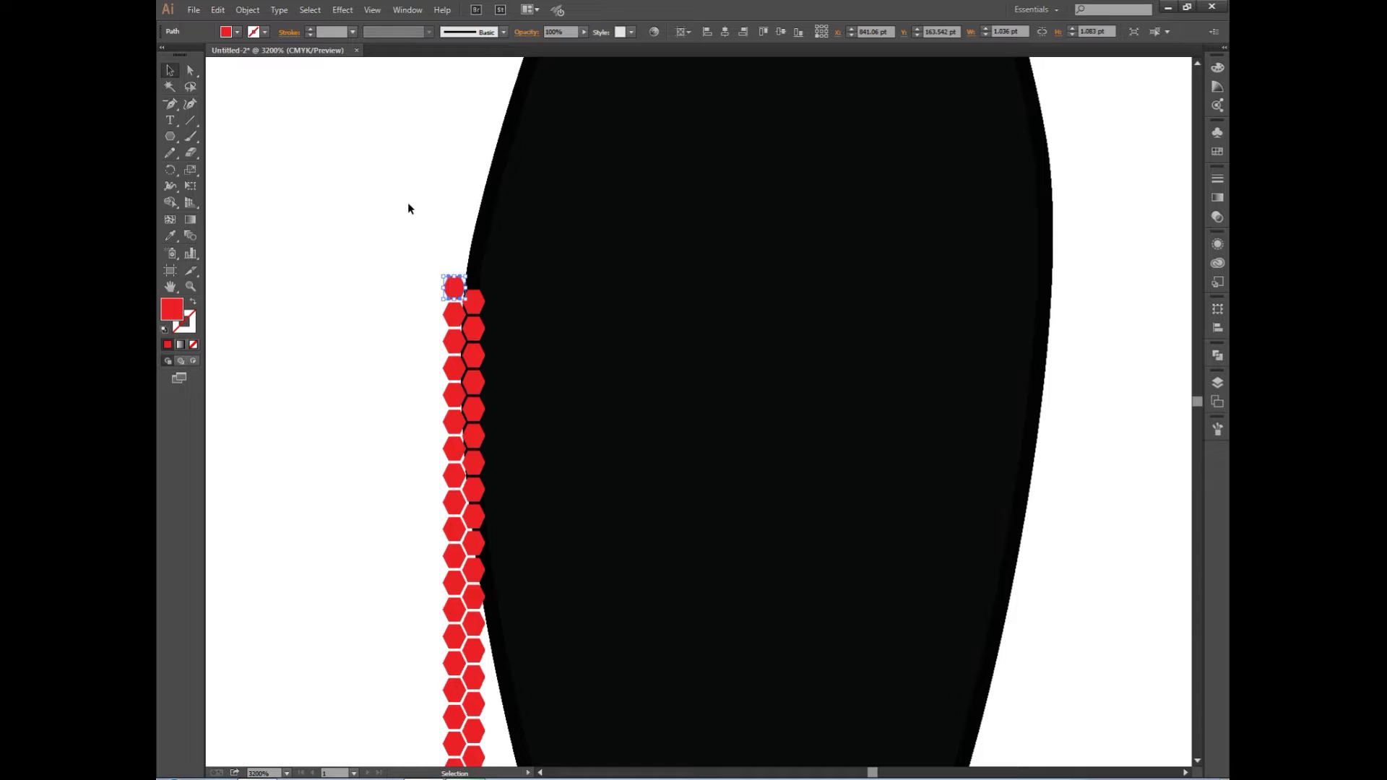
left_click(342, 10)
left_click(516, 174)
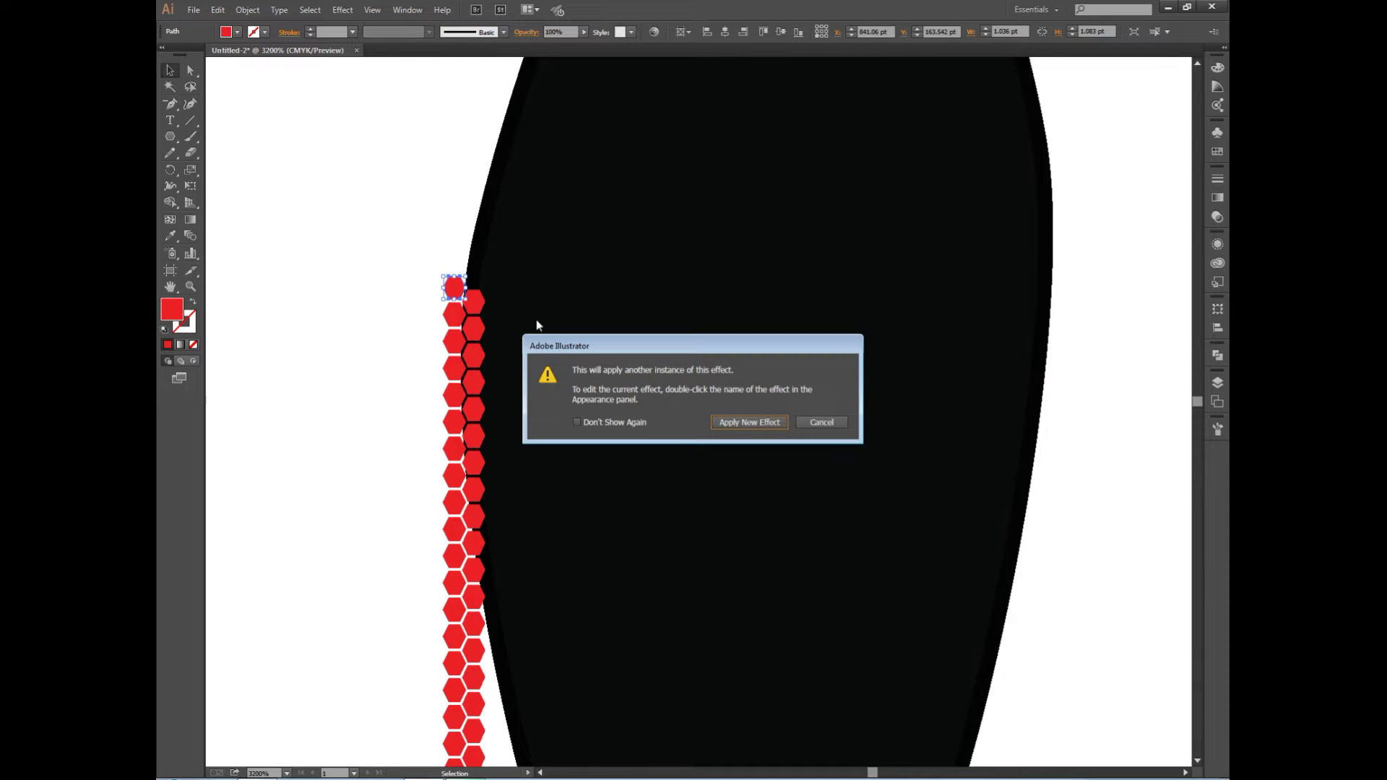
Add a new Transform effect with Preview on, trying a 2 pt horizontal move
left_click(720, 428)
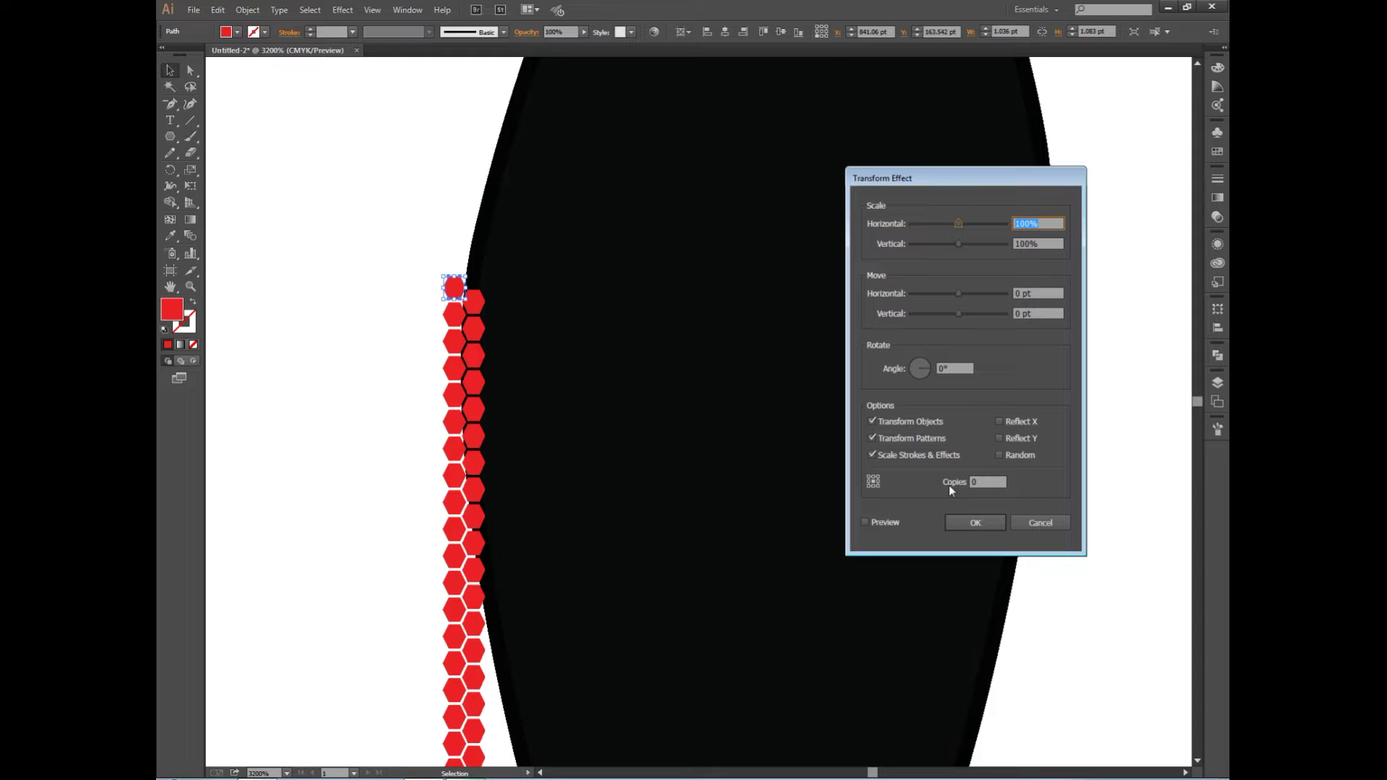
left_click(865, 521)
type("2")
left_click(1018, 293)
key("BackSpace")
type("2")
left_click(865, 521)
left_click(865, 521)
Set the horizontal move to 1.8 pt with 8 copies and apply the effect
double_click(1037, 293)
type("1.8")
double_click(987, 481)
type("5")
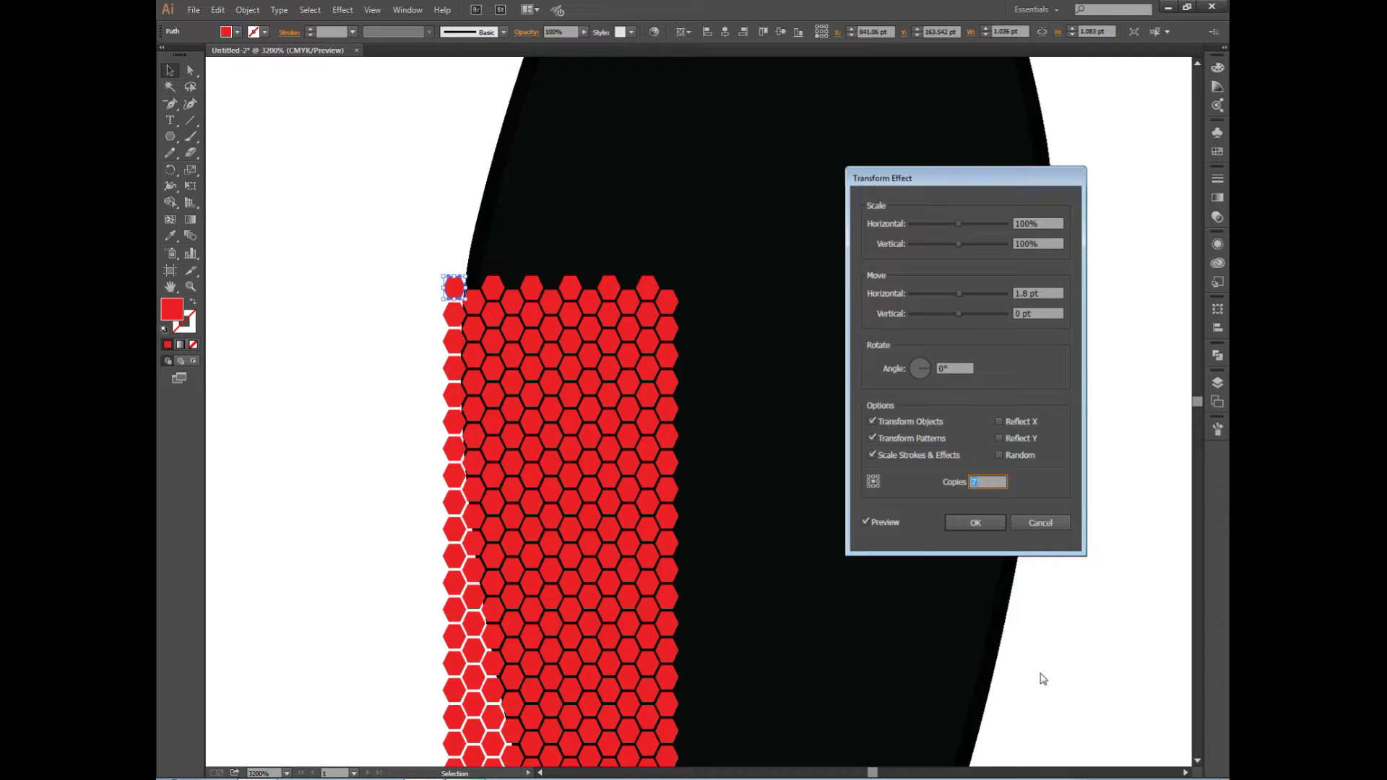
key("Up")
key("Return")
scroll(747, 280, "down", 4)
scroll(748, 280, "down", 4)
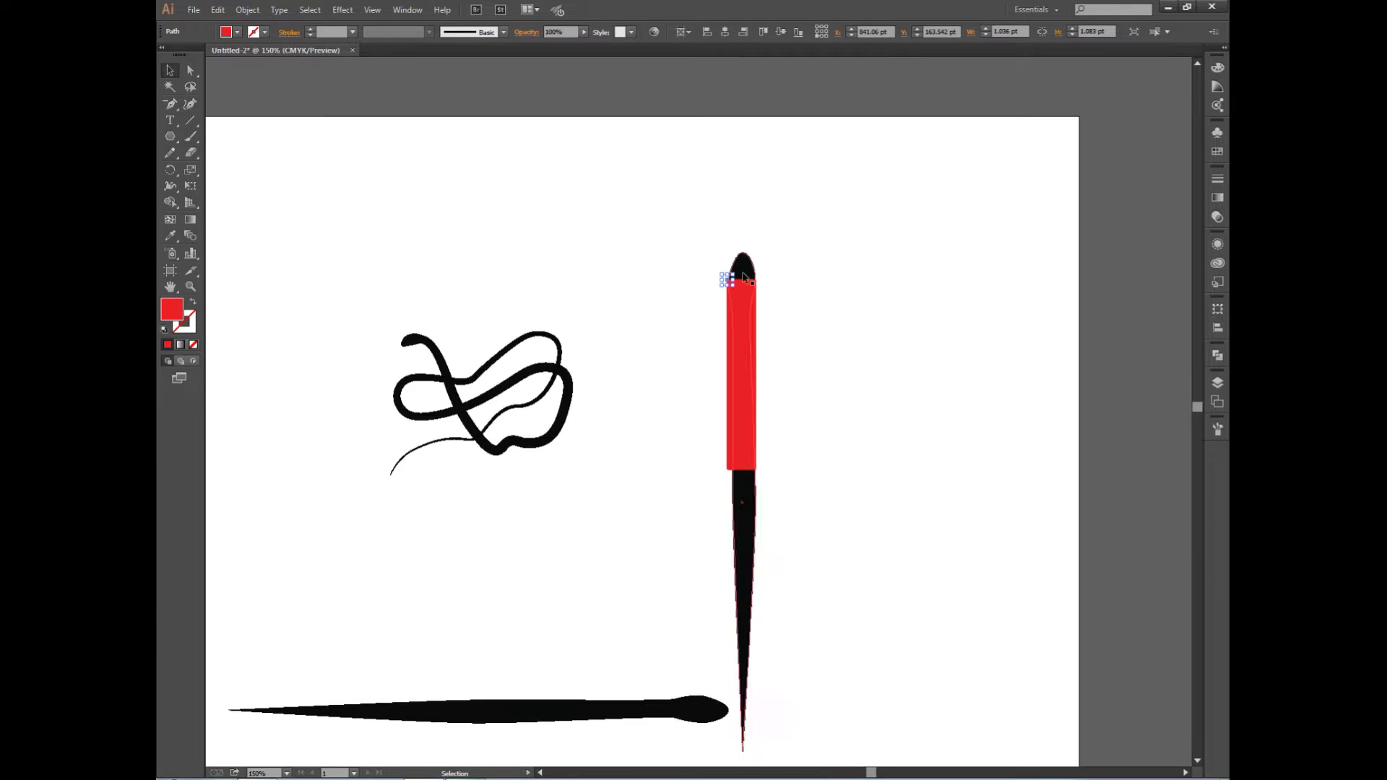
Set the hexagon grid's opacity to 95% and save the drawing as snake.ai
scroll(729, 282, "up", 5)
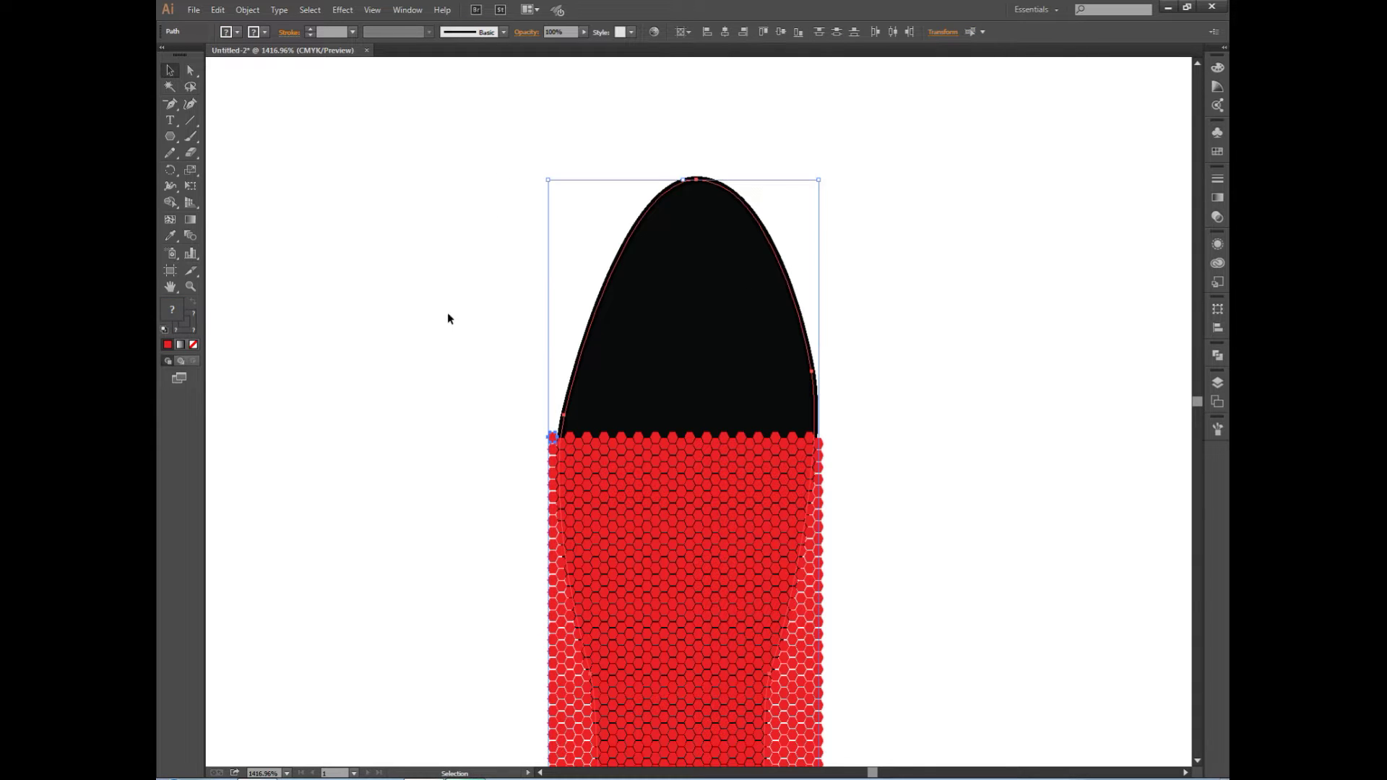
left_click(726, 34)
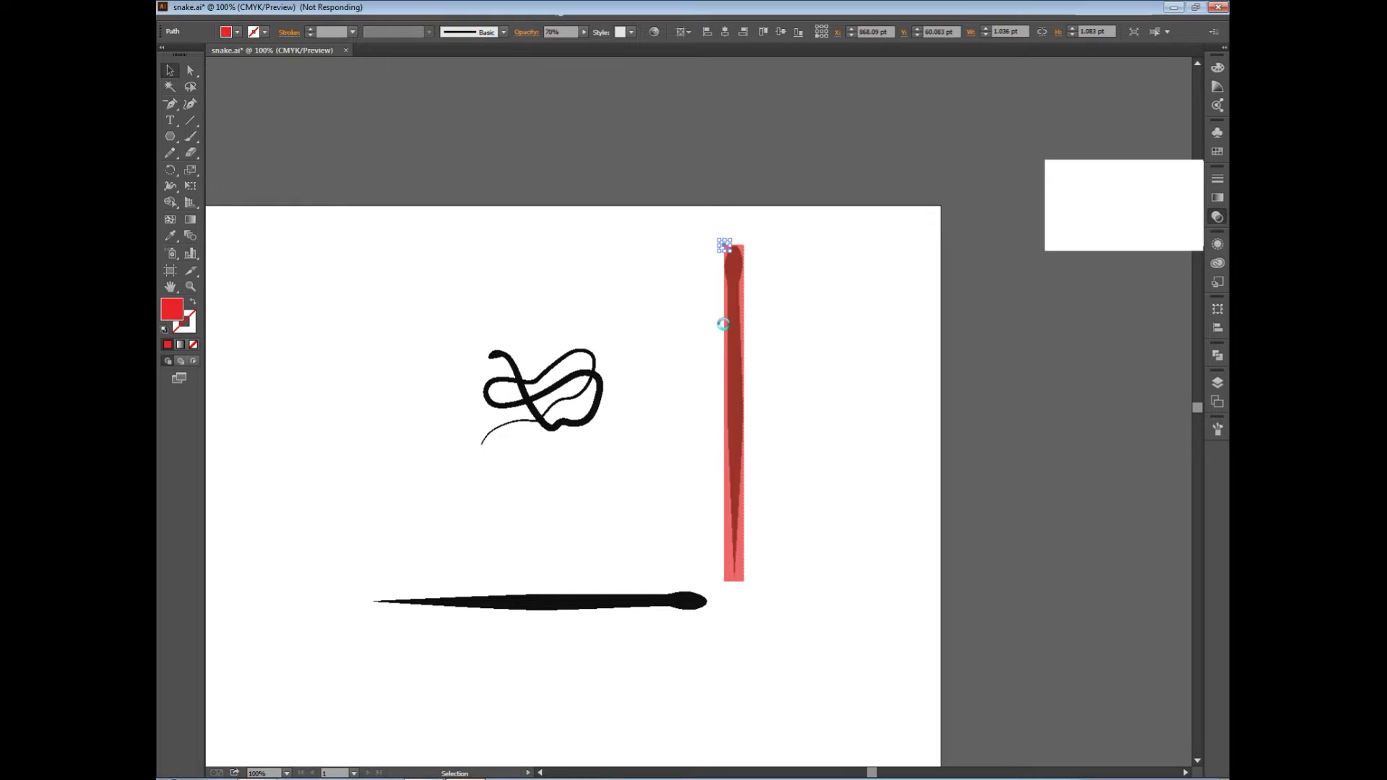
key("Return")
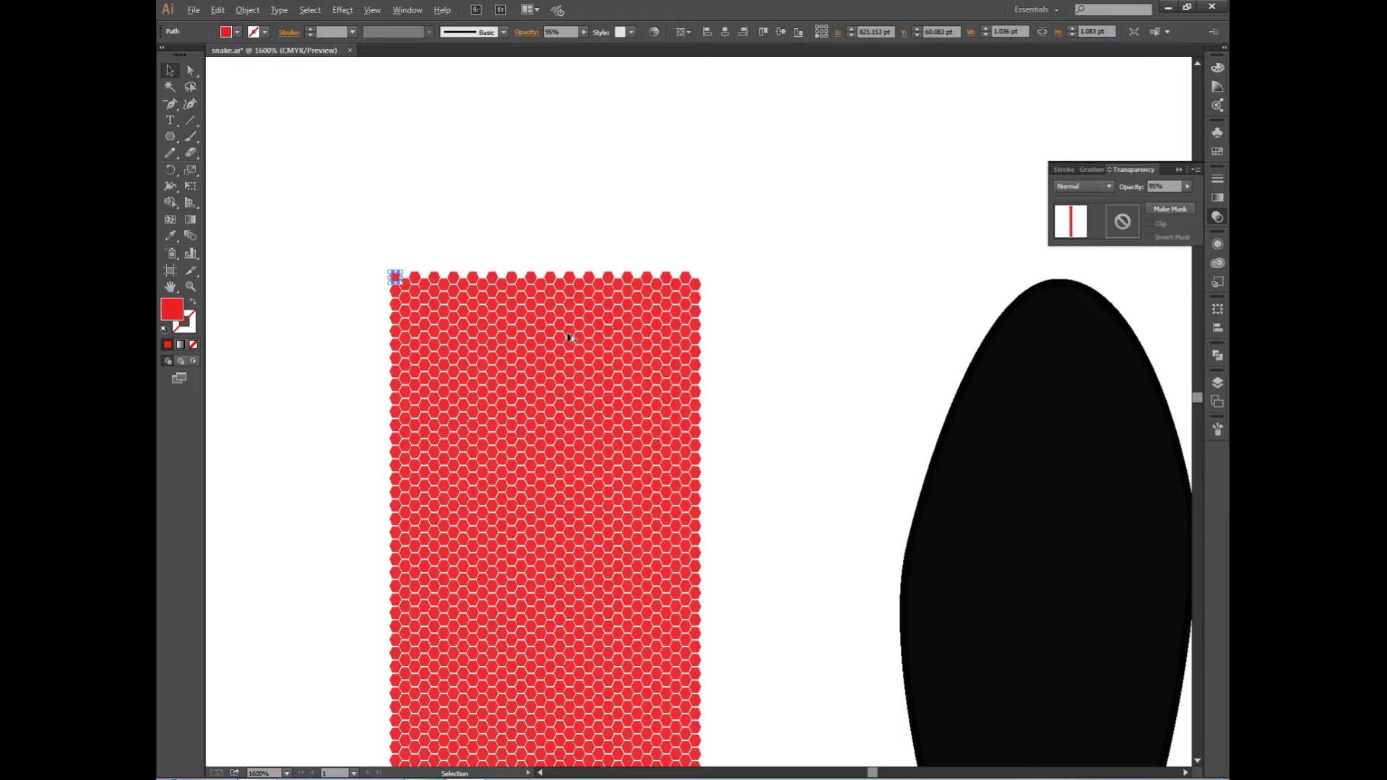
scroll(556, 337, "down", 2)
scroll(556, 337, "down", 1)
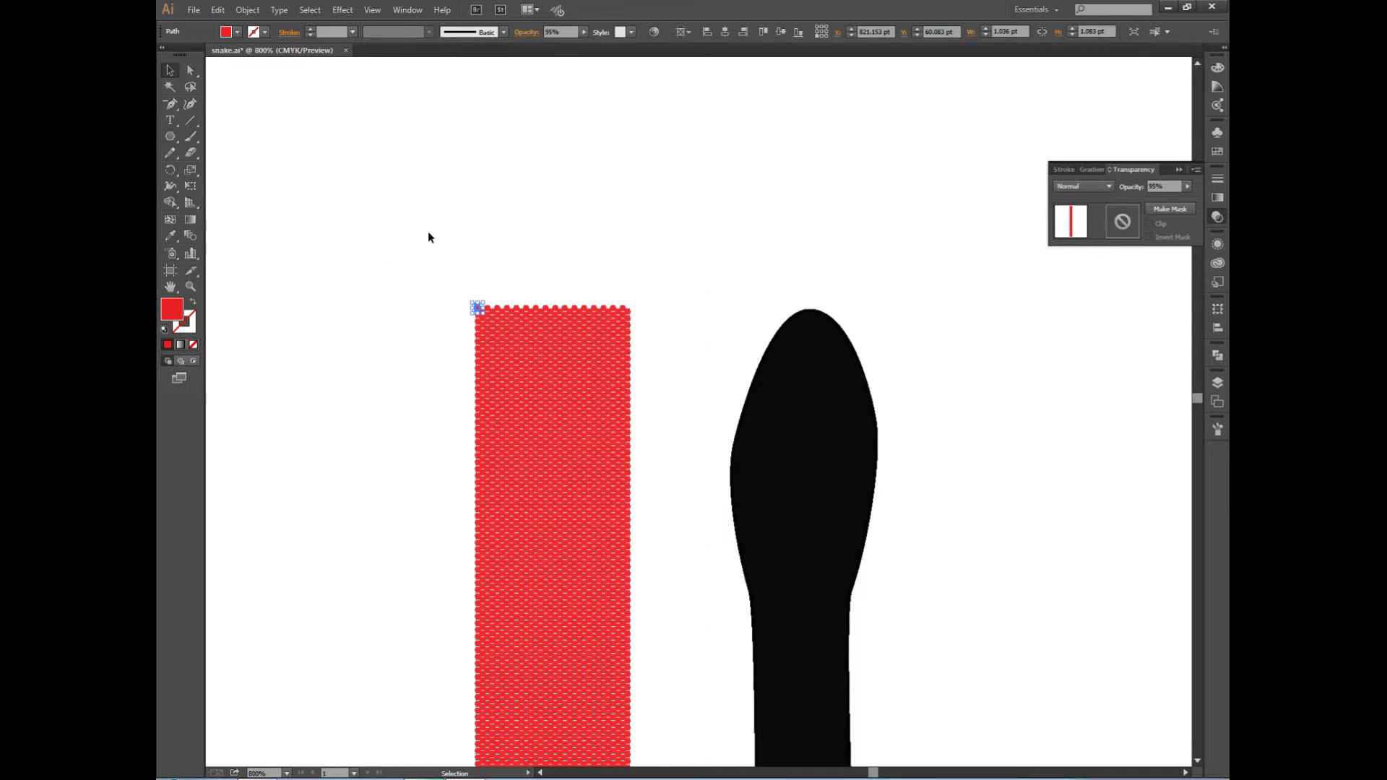
Expand the grid's appearance into separate hexagons and select the black head shape
left_click(247, 9)
left_click(291, 176)
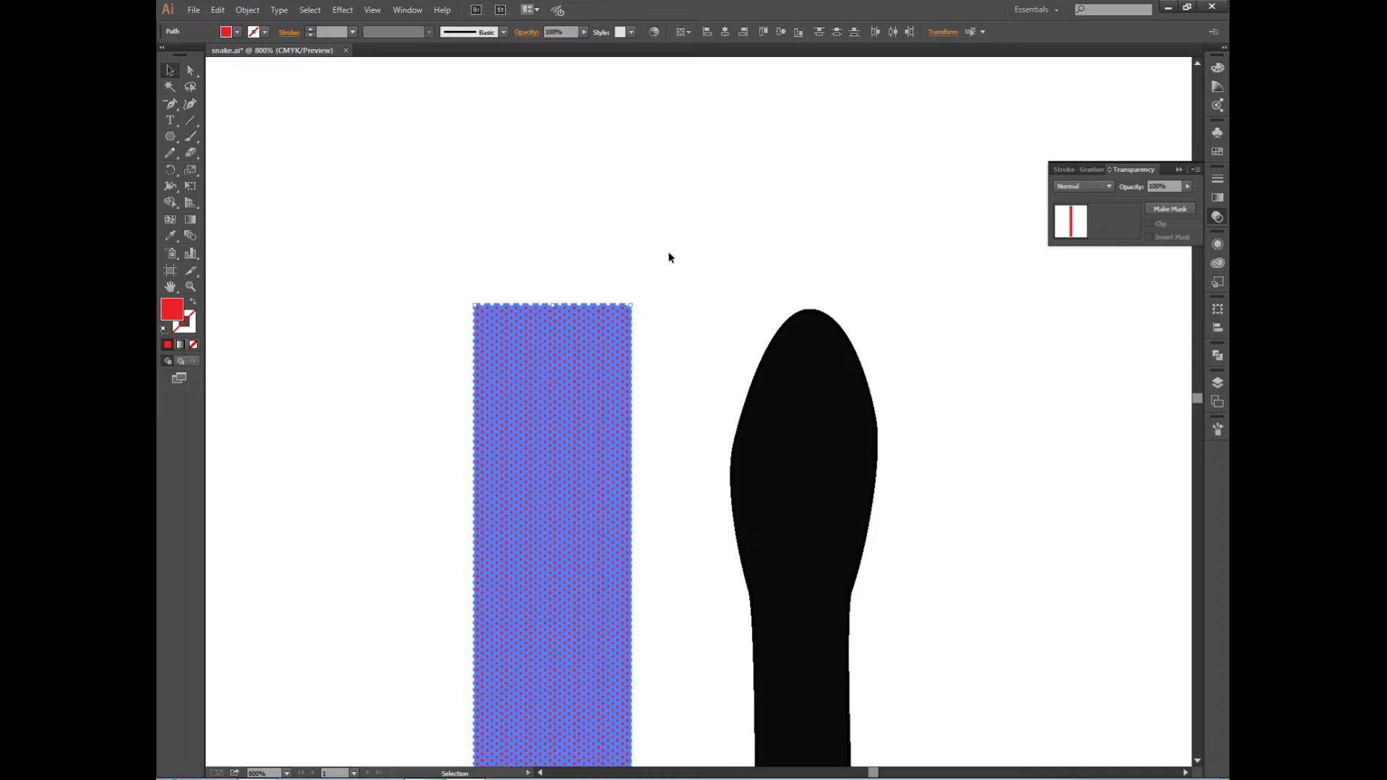
left_click(808, 319)
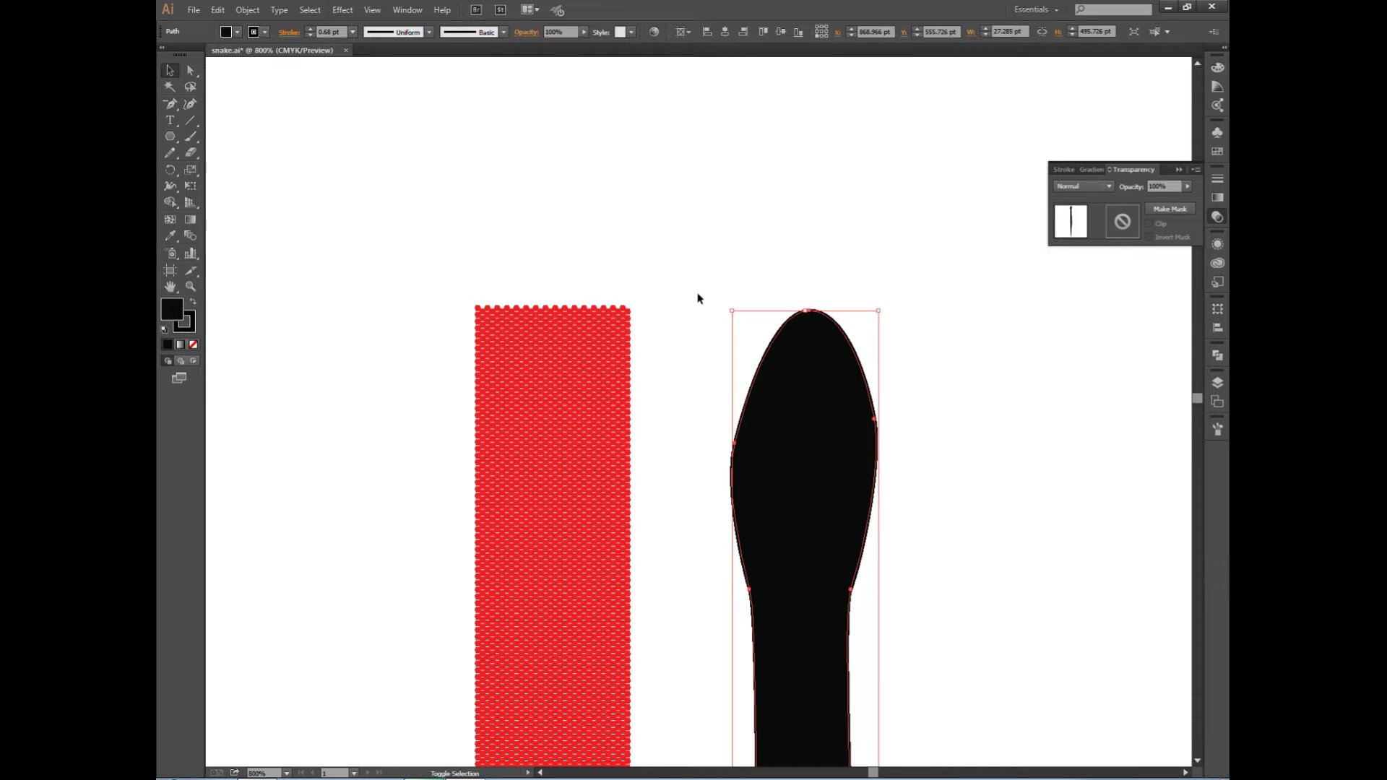
Nudge the black head shape and fill the first selected hexagon row black
key("Left")
key("Left")
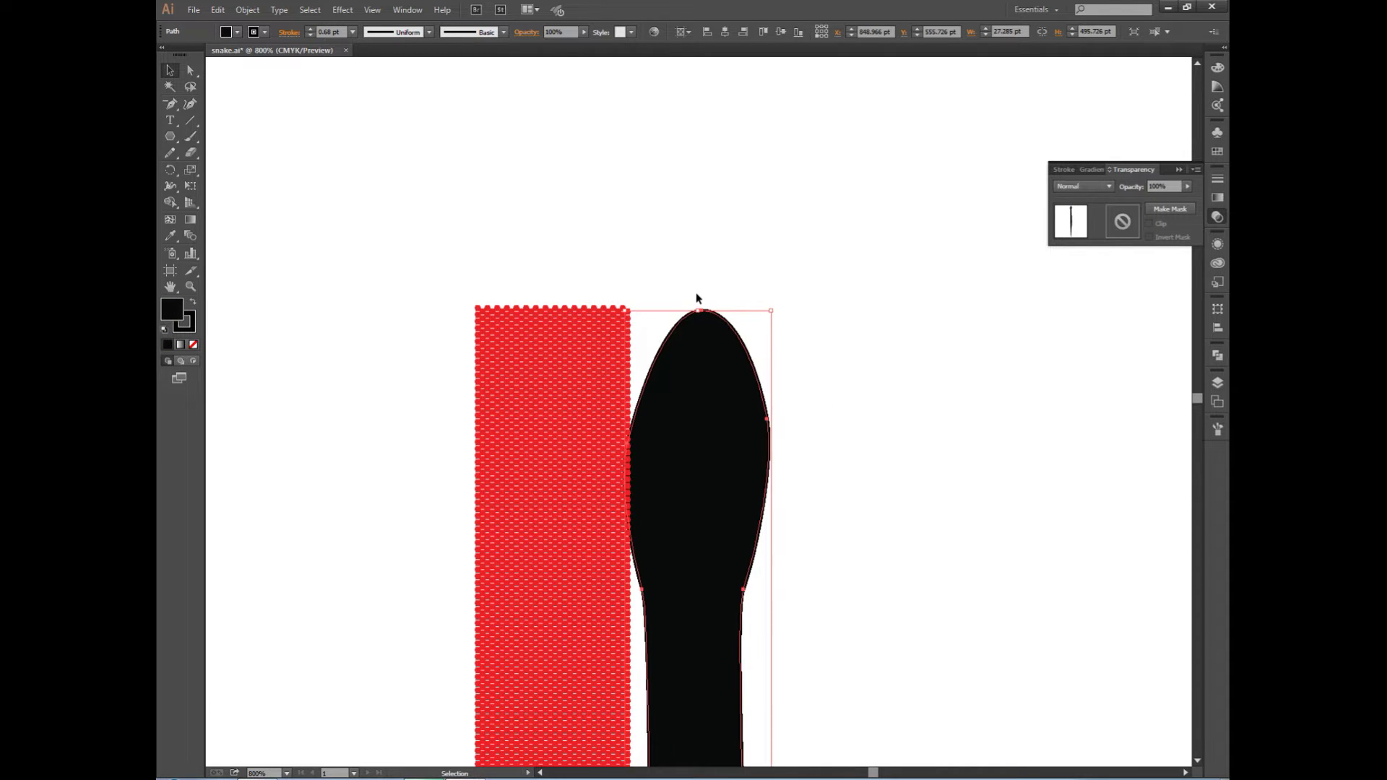
key("Right")
key("Right")
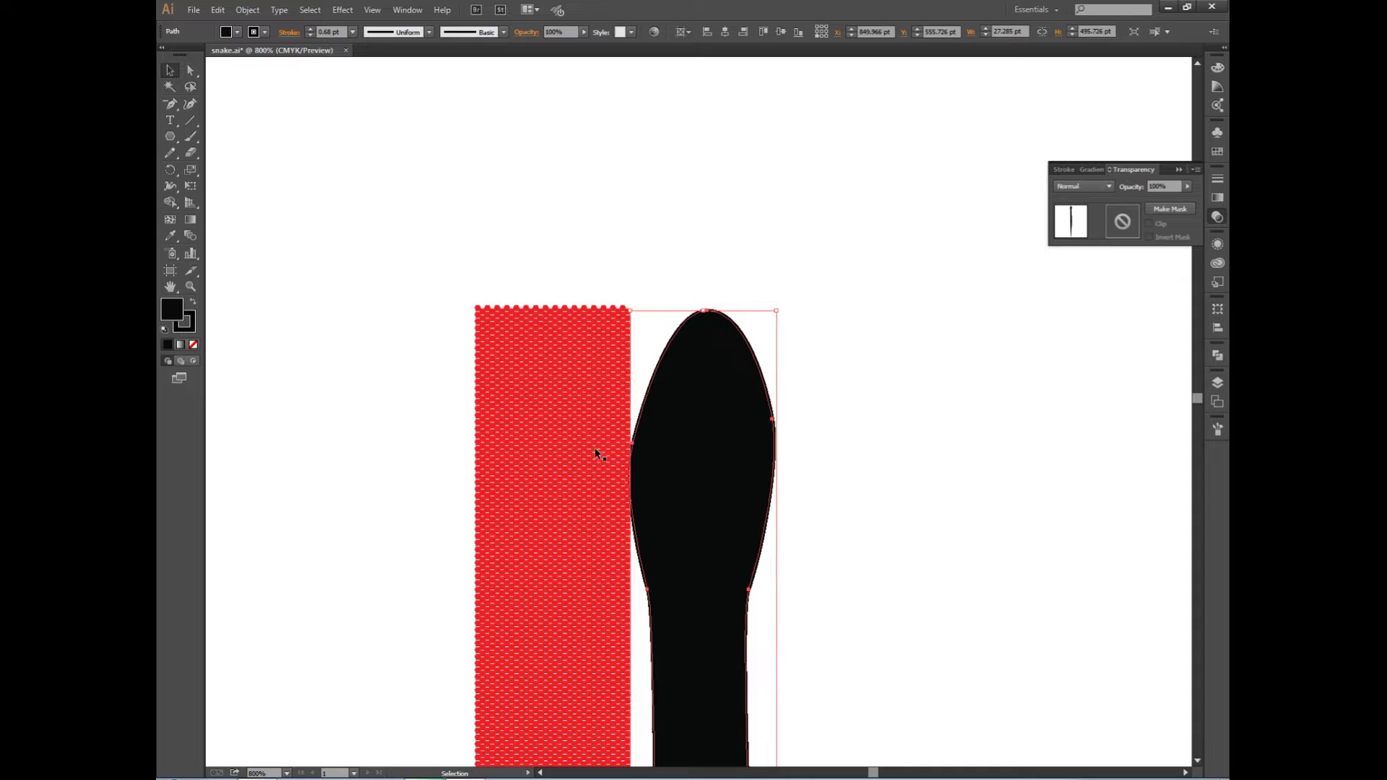
scroll(618, 631, "up", 2)
left_click_drag(629, 450, 240, 517)
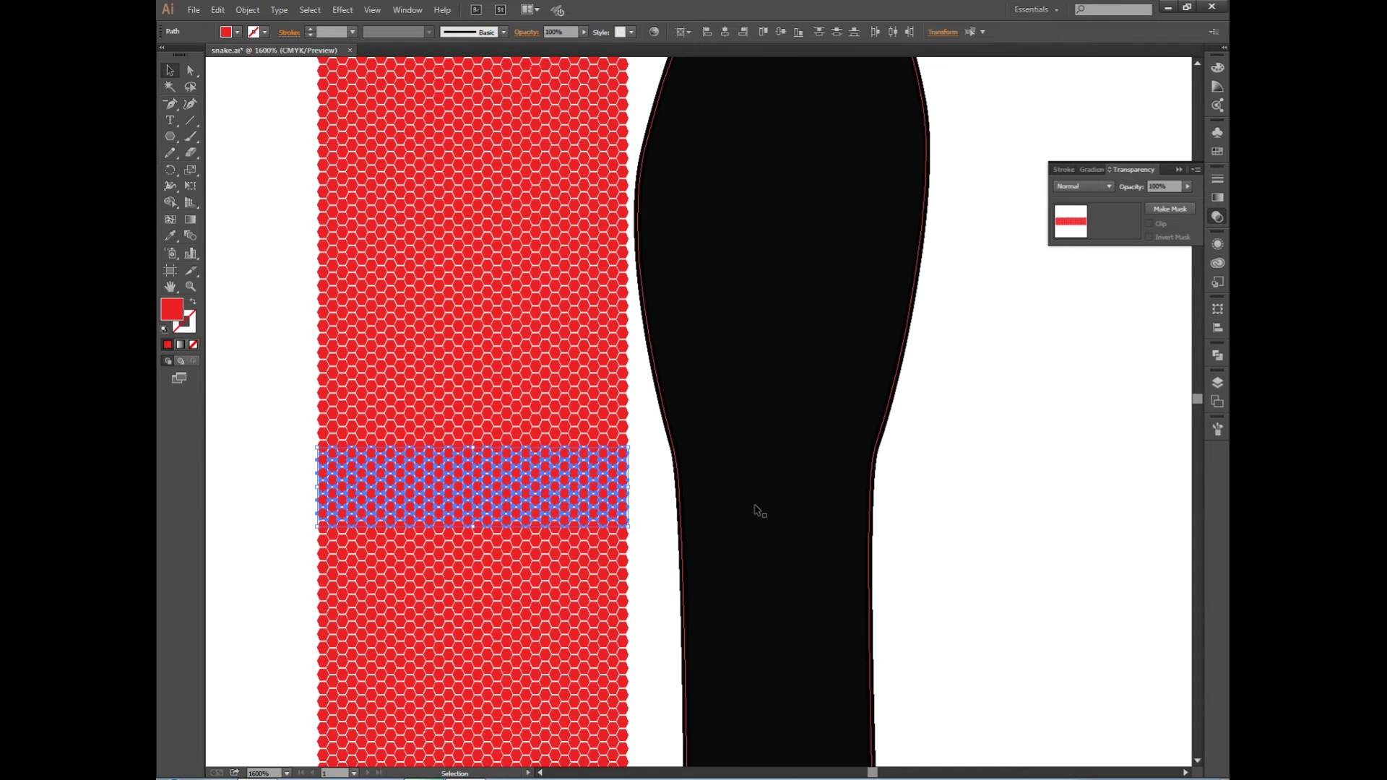
double_click(171, 309)
left_click(823, 309)
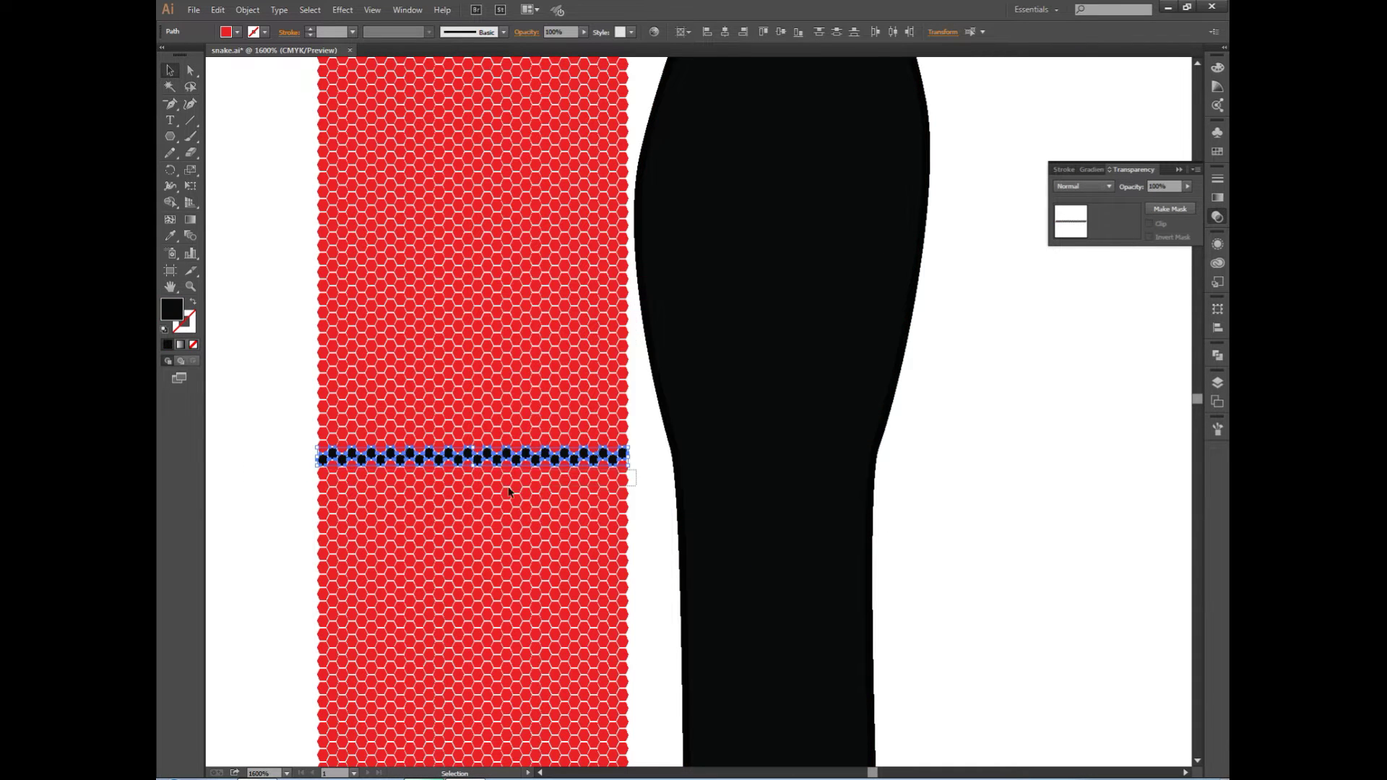
Fill the next band, trying yellow and orange before settling on blue 3366CC
left_click_drag(301, 470, 635, 506)
double_click(172, 310)
left_click(834, 309)
double_click(172, 309)
left_click(845, 309)
double_click(172, 310)
type("3366CC")
key("Return")
Make the next band black and the middle band green 66CC33
left_click_drag(635, 505, 310, 517)
double_click(172, 309)
key("Return")
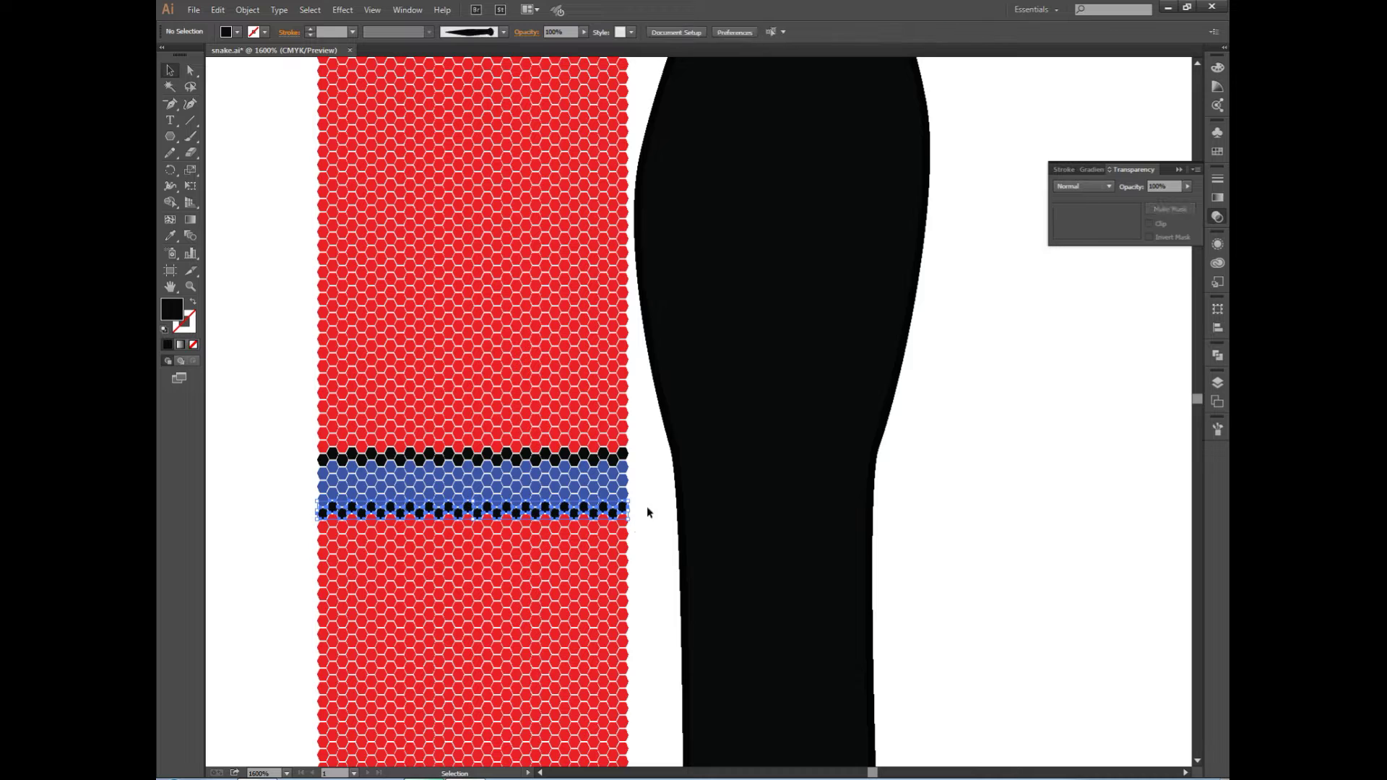
left_click_drag(645, 506, 311, 463)
double_click(172, 309)
type("66CC33")
key("Return")
left_click(708, 534)
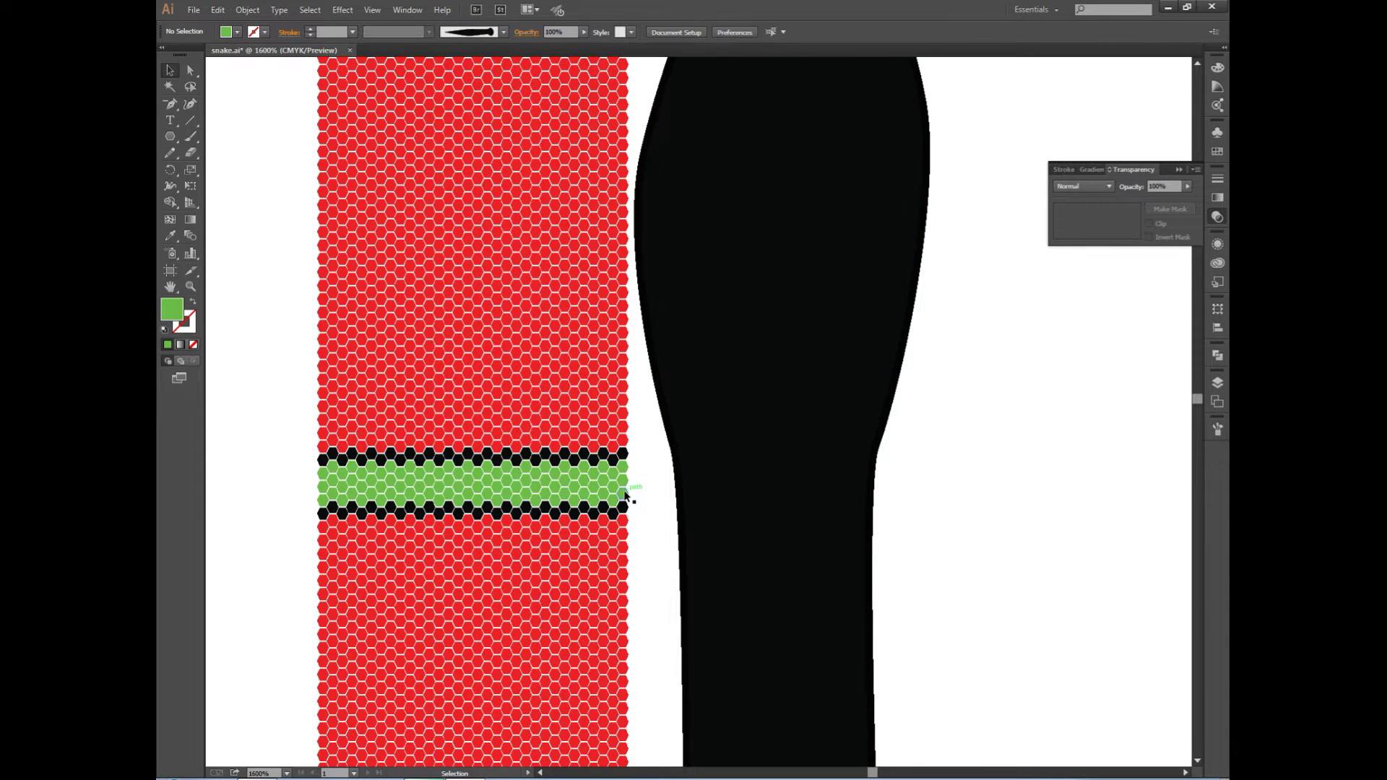
Eyedropper the green fill onto a second band of hexagon rows
scroll(647, 511, "down", 2)
key("ctrl+minus")
key("ctrl+minus")
key("ctrl+minus")
scroll(643, 506, "up", 3)
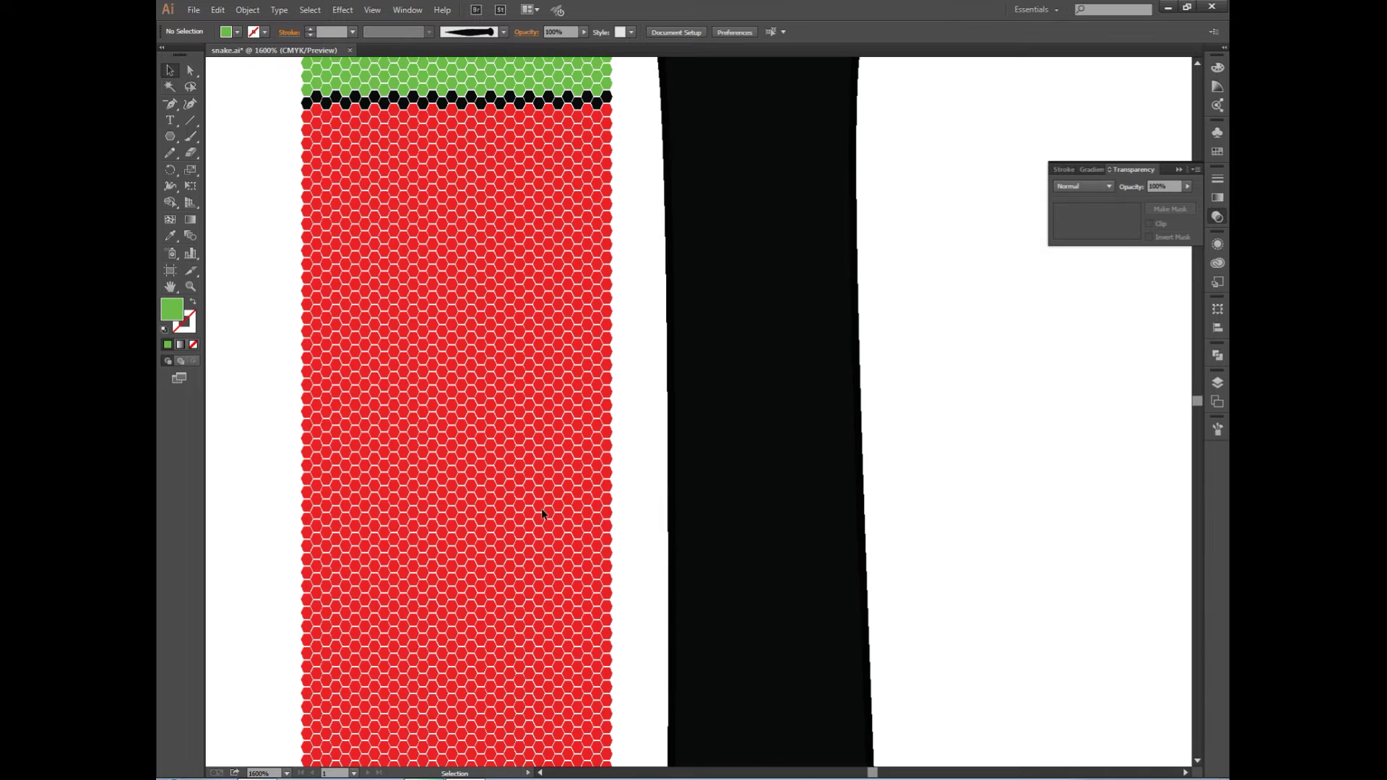
left_click(614, 516)
double_click(172, 309)
key("Return")
scroll(644, 573, "up", 1)
left_click_drag(615, 544, 249, 569)
key("i")
left_click(420, 83)
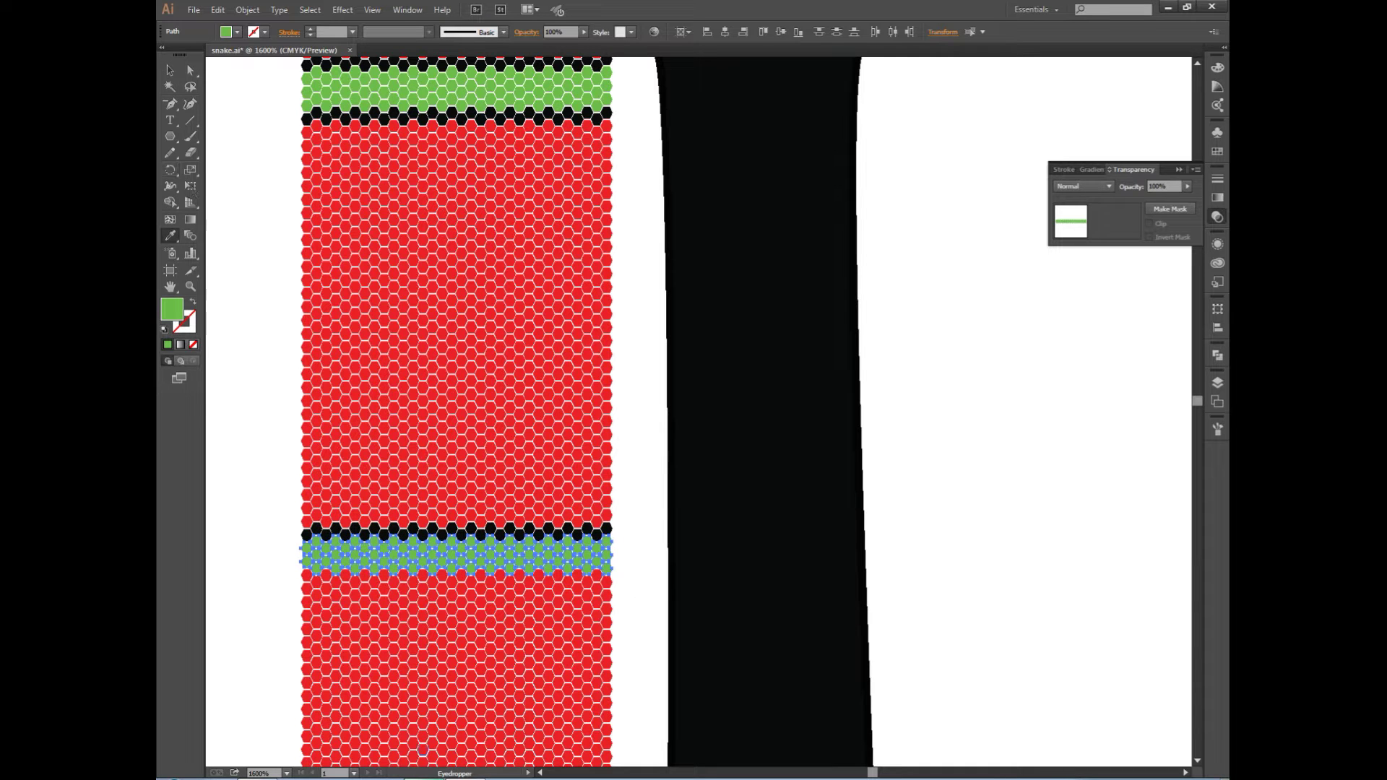
Eyedropper black onto the hexagon row below the second green band
left_click_drag(678, 558, 528, 581)
left_click_drag(266, 576, 671, 582)
key("i")
left_click(671, 551)
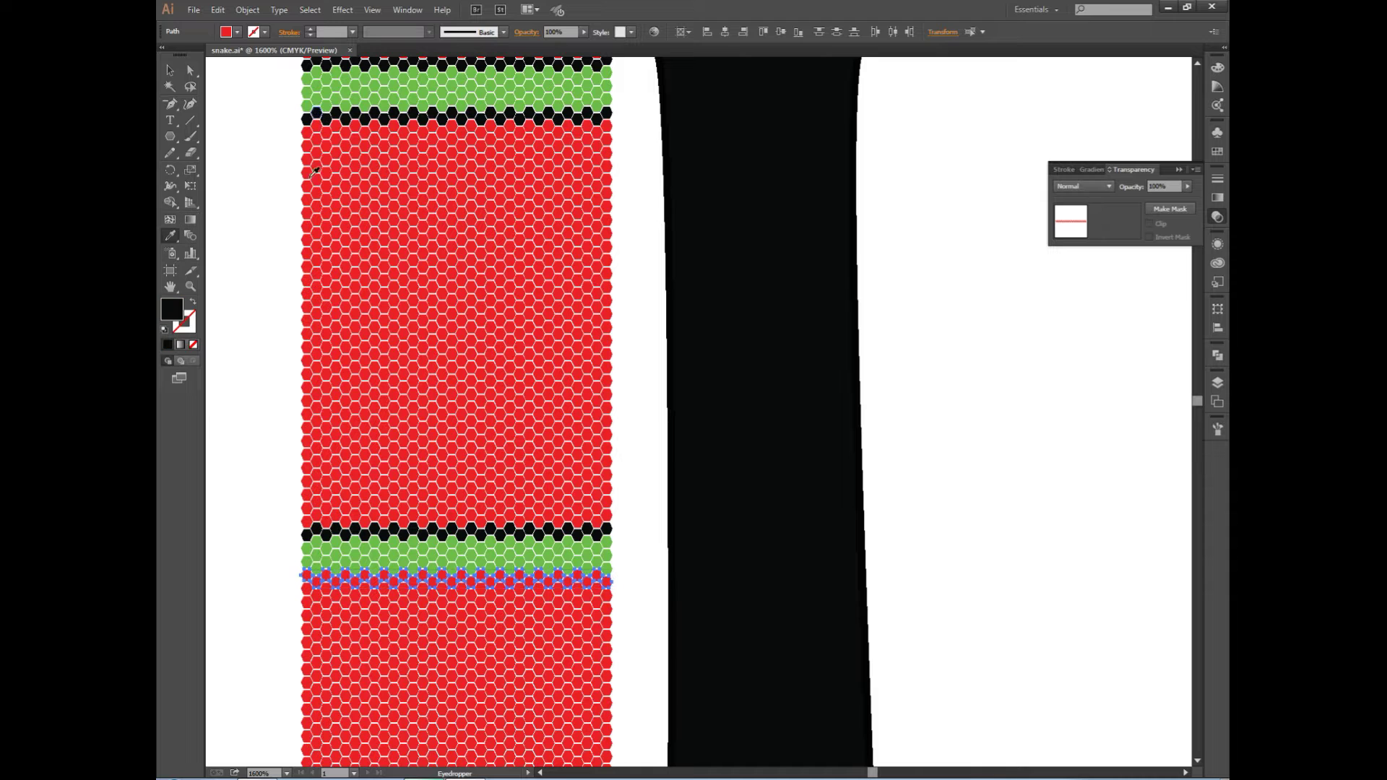
key("v")
key("ctrl+minus")
key("ctrl+minus")
key("ctrl+minus")
scroll(677, 521, "down", 1)
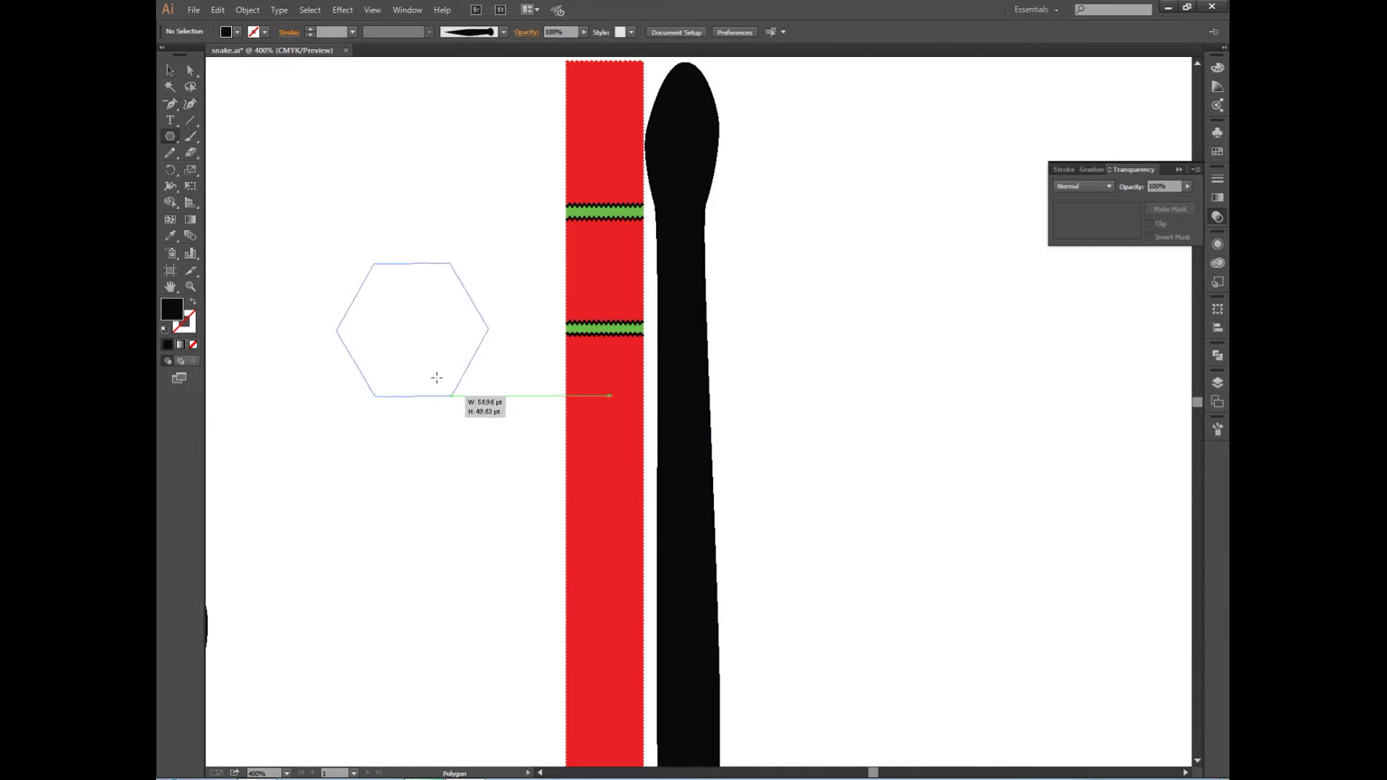
Select a hexagon row further down the strip to start another band
left_click_drag(411, 329, 465, 332)
left_click(170, 71)
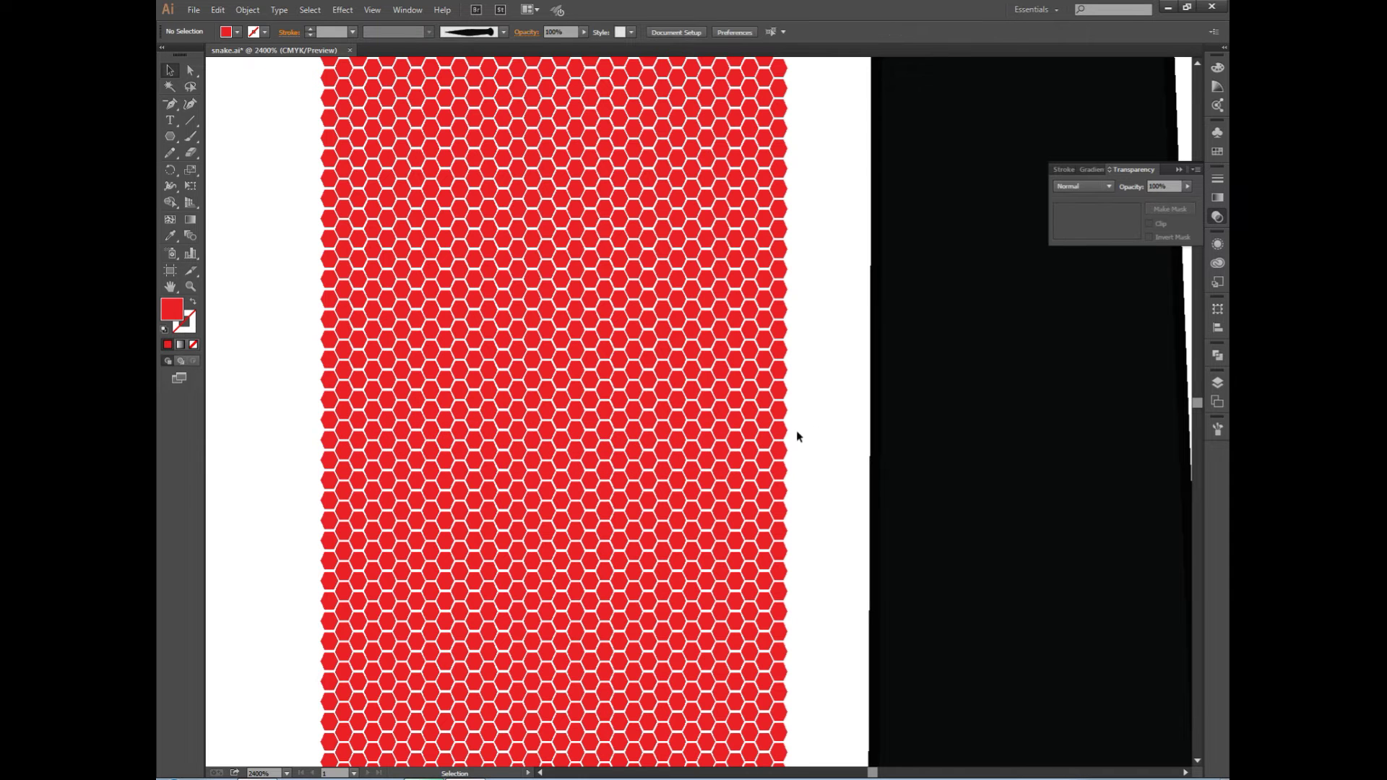
left_click(641, 438)
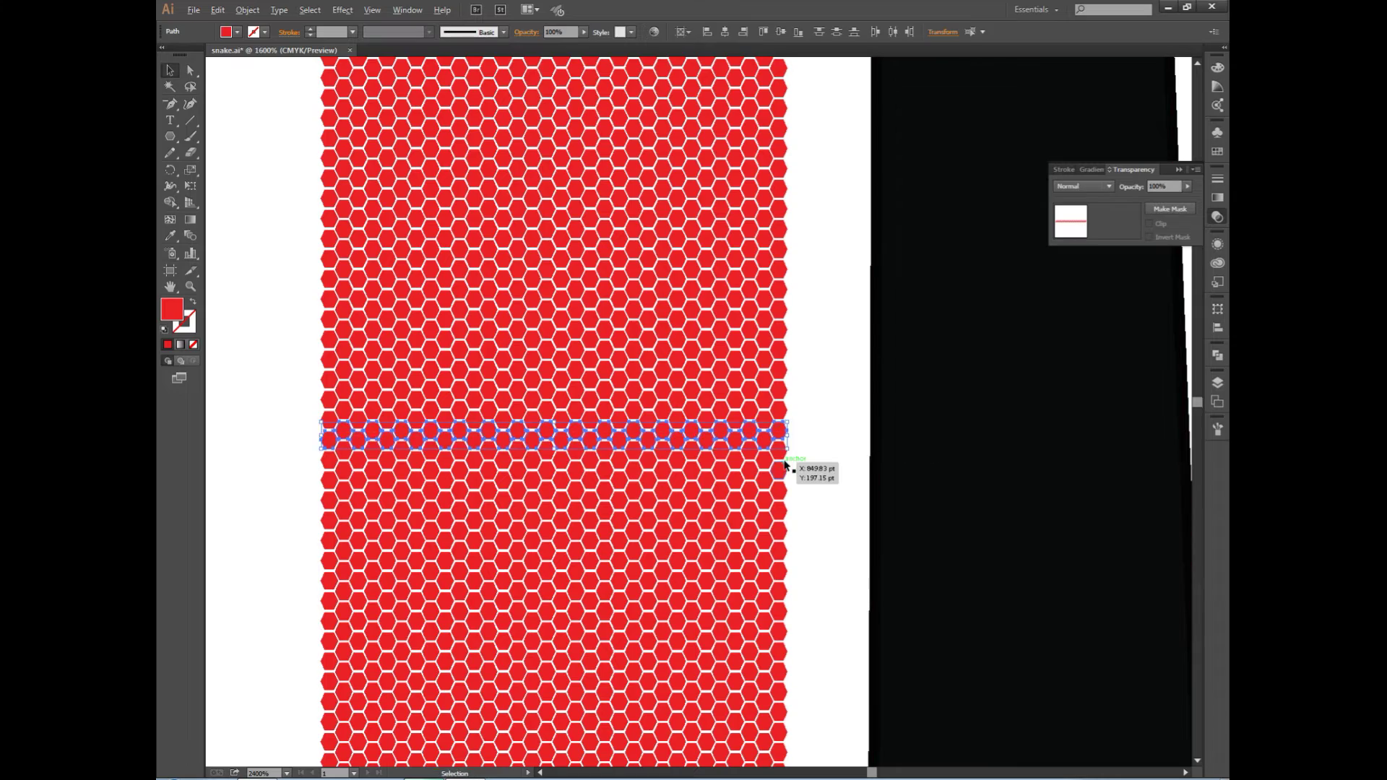
key("ctrl+minus")
key("ctrl+minus")
key("i")
scroll(694, 505, "up", 3)
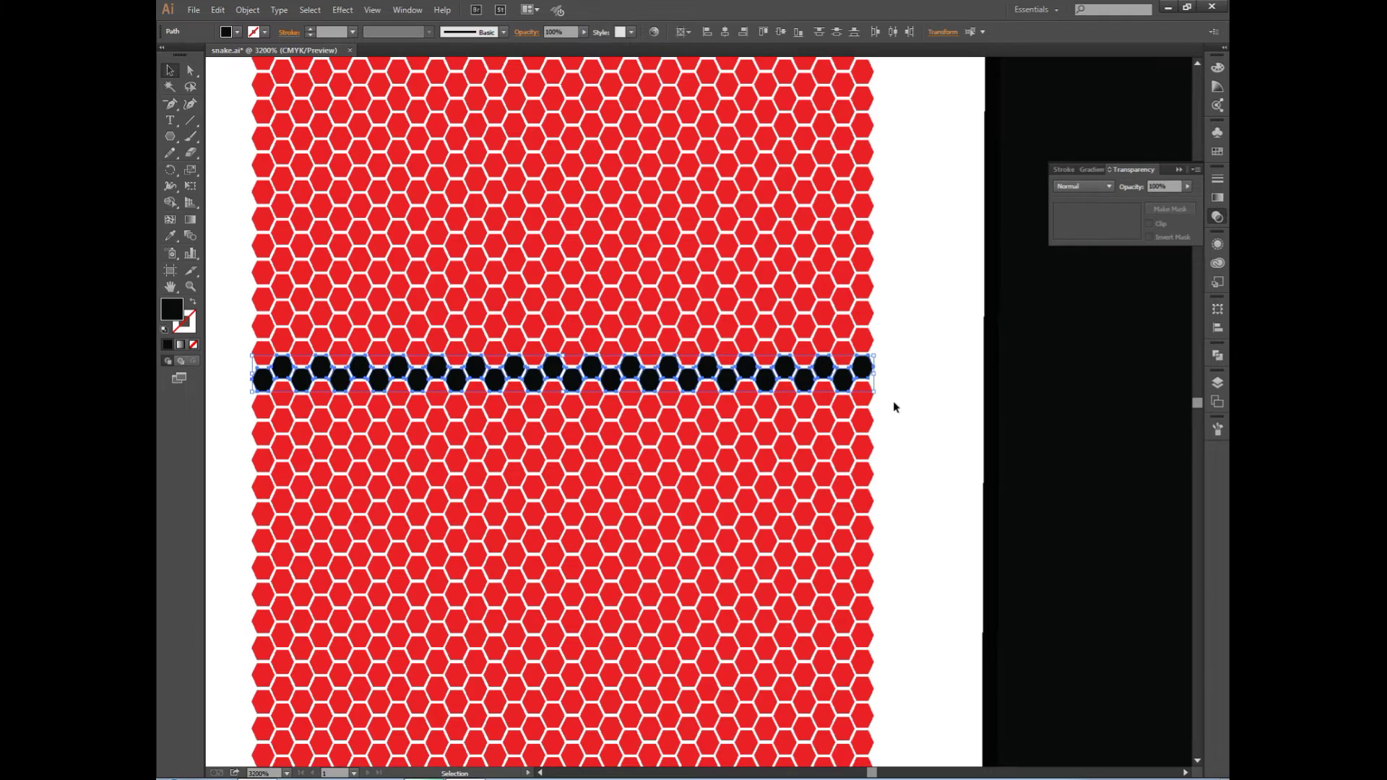
key("v")
Eyedropper the green fill onto another hexagon row in the red strip
left_click(634, 433)
key("ctrl+minus")
key("ctrl+minus")
key("ctrl+minus")
key("i")
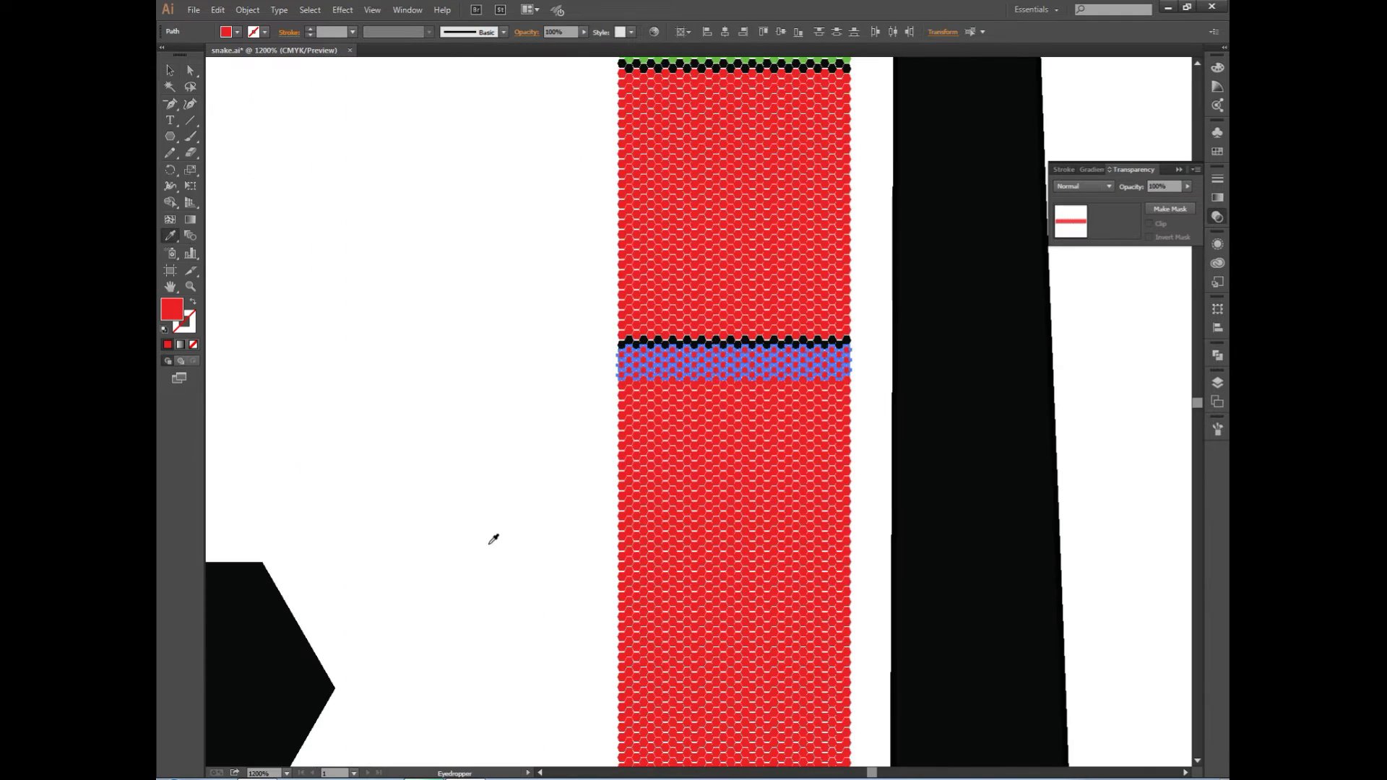
scroll(455, 534, "down", 3)
scroll(452, 506, "down", 3)
left_click(287, 623)
scroll(866, 186, "up", 2)
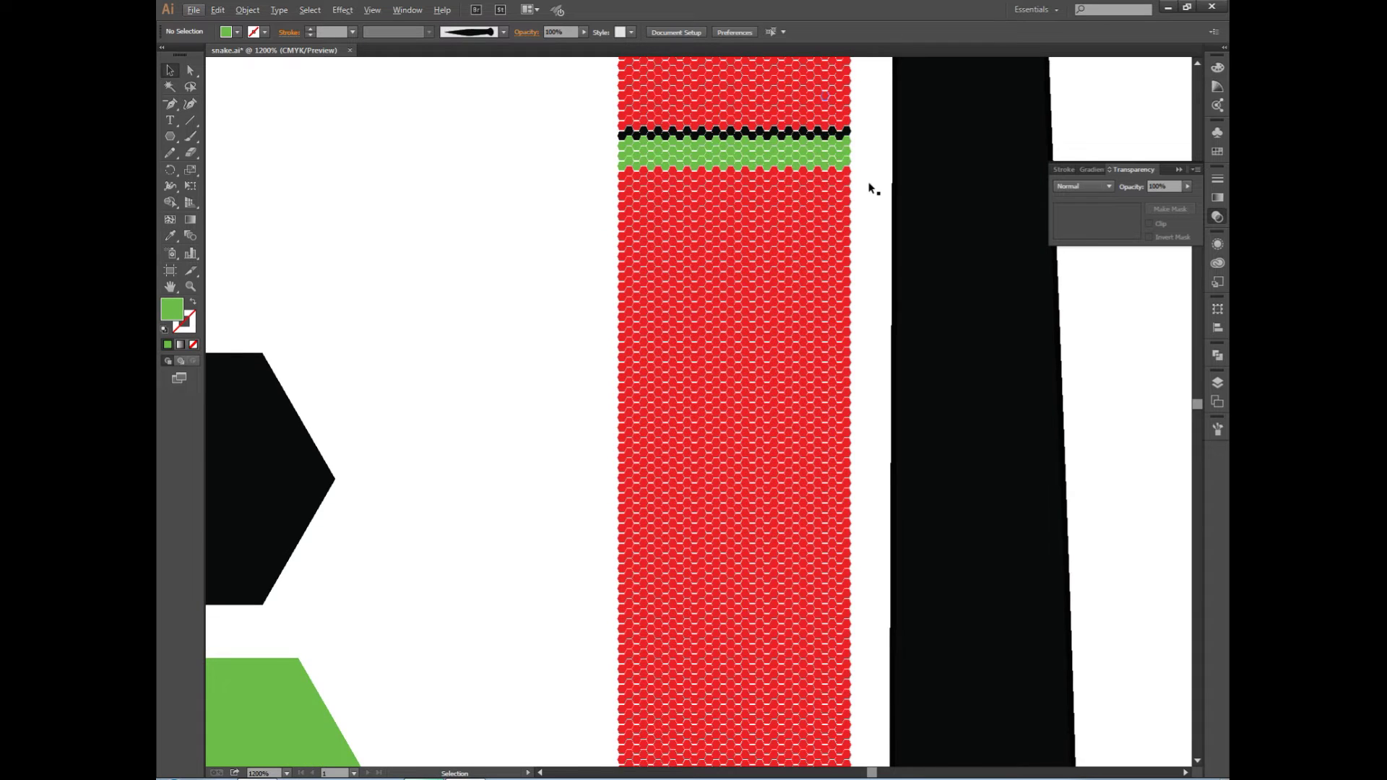
scroll(866, 186, "up", 1)
key("v")
Eyedropper black onto the row below that green band, then clear the selection
left_click(552, 172)
key("i")
left_click(549, 87)
scroll(760, 508, "down", 3)
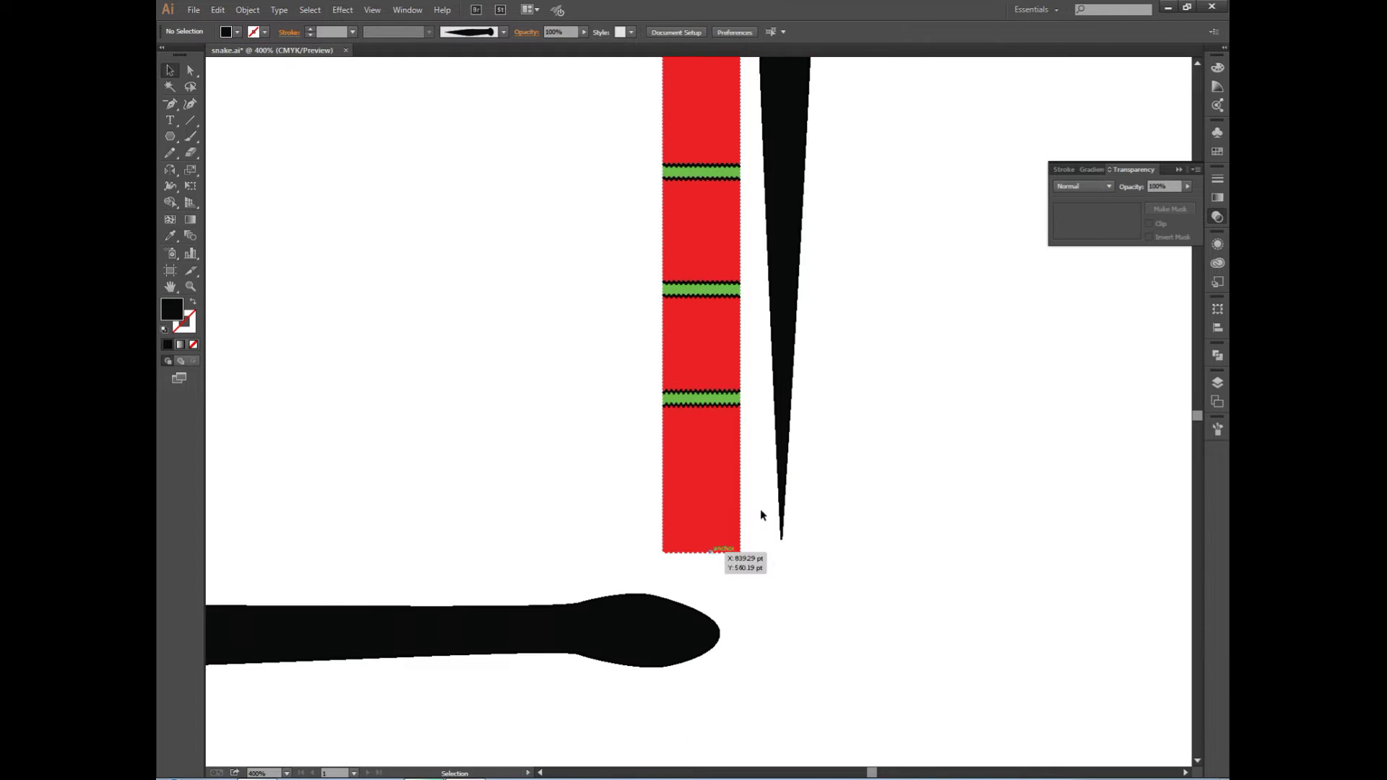
scroll(760, 509, "up", 2)
key("v")
left_click(749, 513)
Eyedropper black onto another red hexagon row further down
scroll(505, 715, "down", 2)
left_click(618, 653)
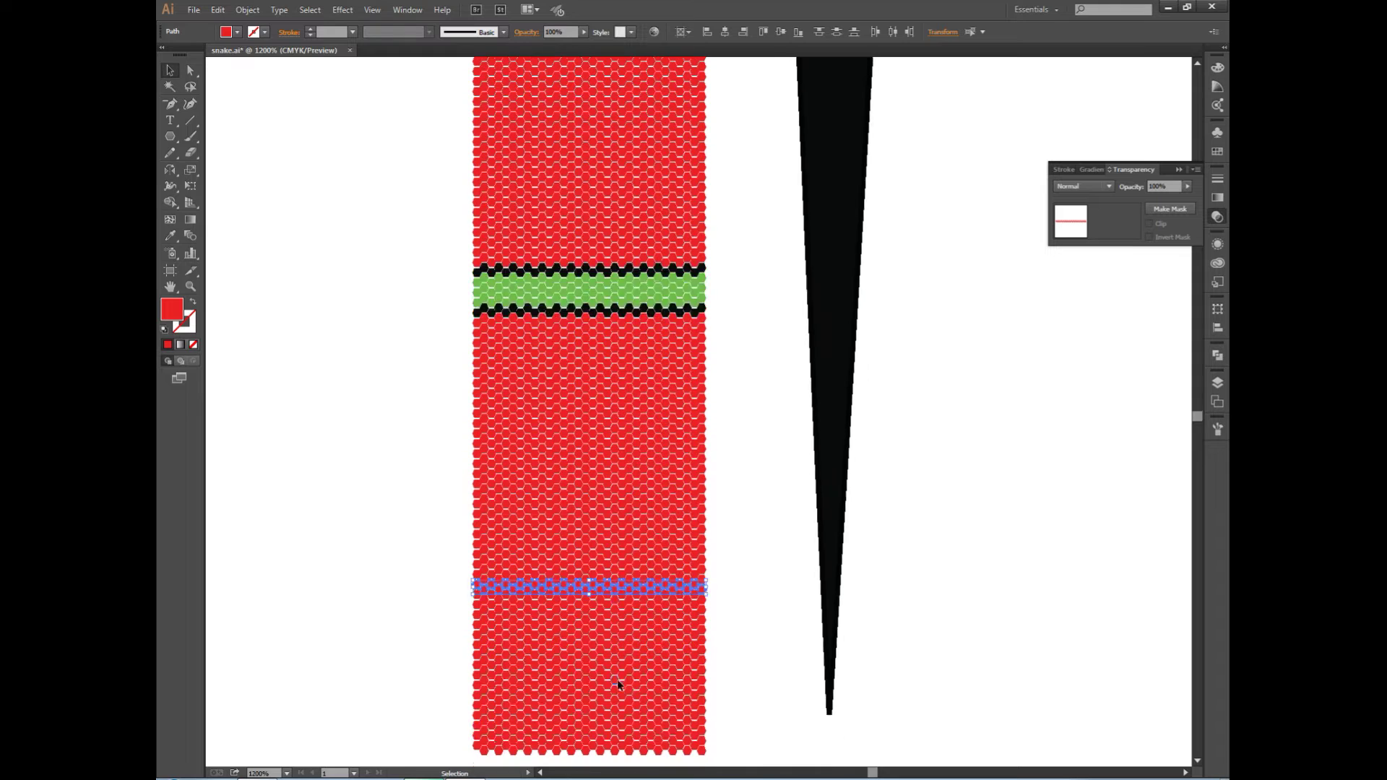
scroll(650, 650, "up", 2)
left_click_drag(349, 346, 351, 345)
key("i")
left_click(1094, 361)
Eyedropper green onto the three rows beneath that black row
key("v")
left_click_drag(877, 360, 314, 416)
key("i")
scroll(726, 590, "down", 4)
left_click(698, 456)
scroll(730, 597, "up", 4)
Turn the row below the new green band black and select both sample hexagons
key("v")
key("ctrl+shift+a")
left_click(241, 298)
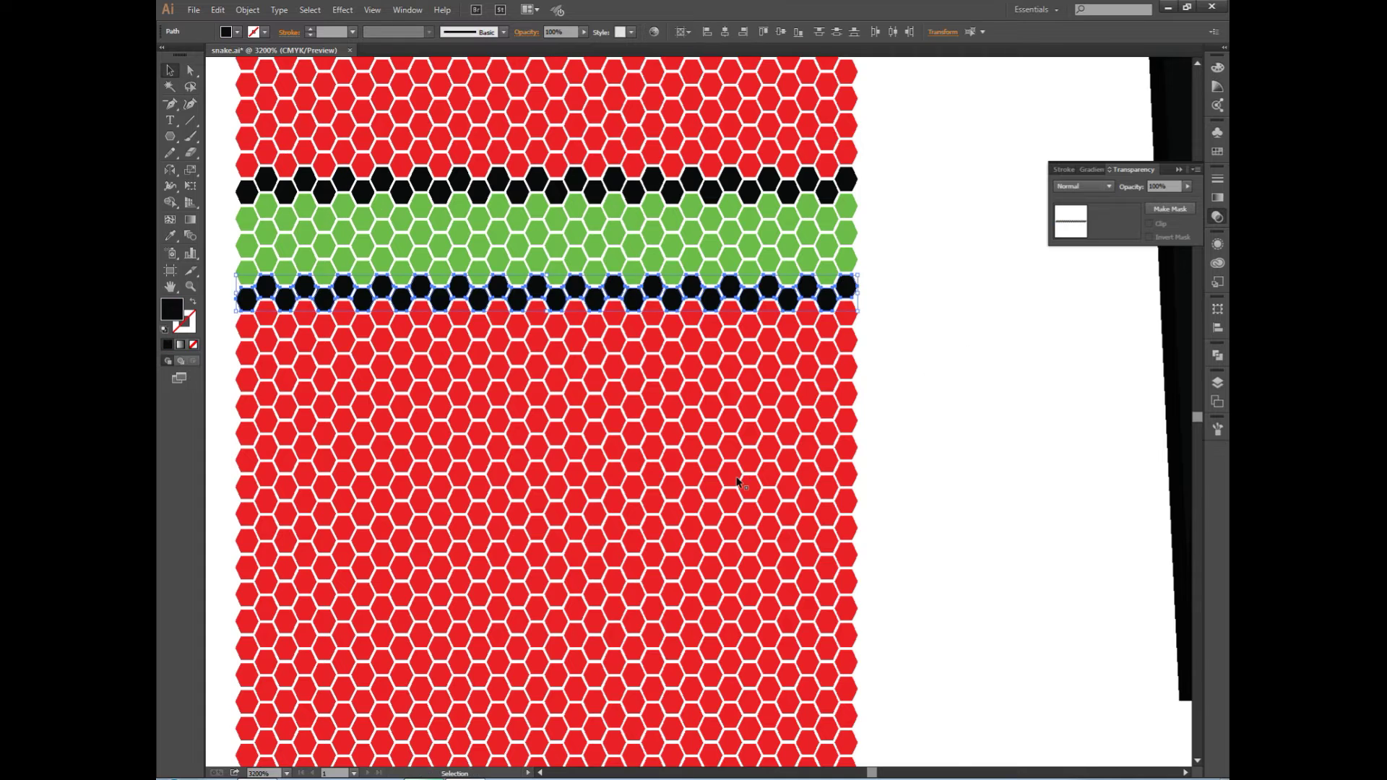
scroll(743, 479, "down", 5)
left_click_drag(666, 292, 643, 217)
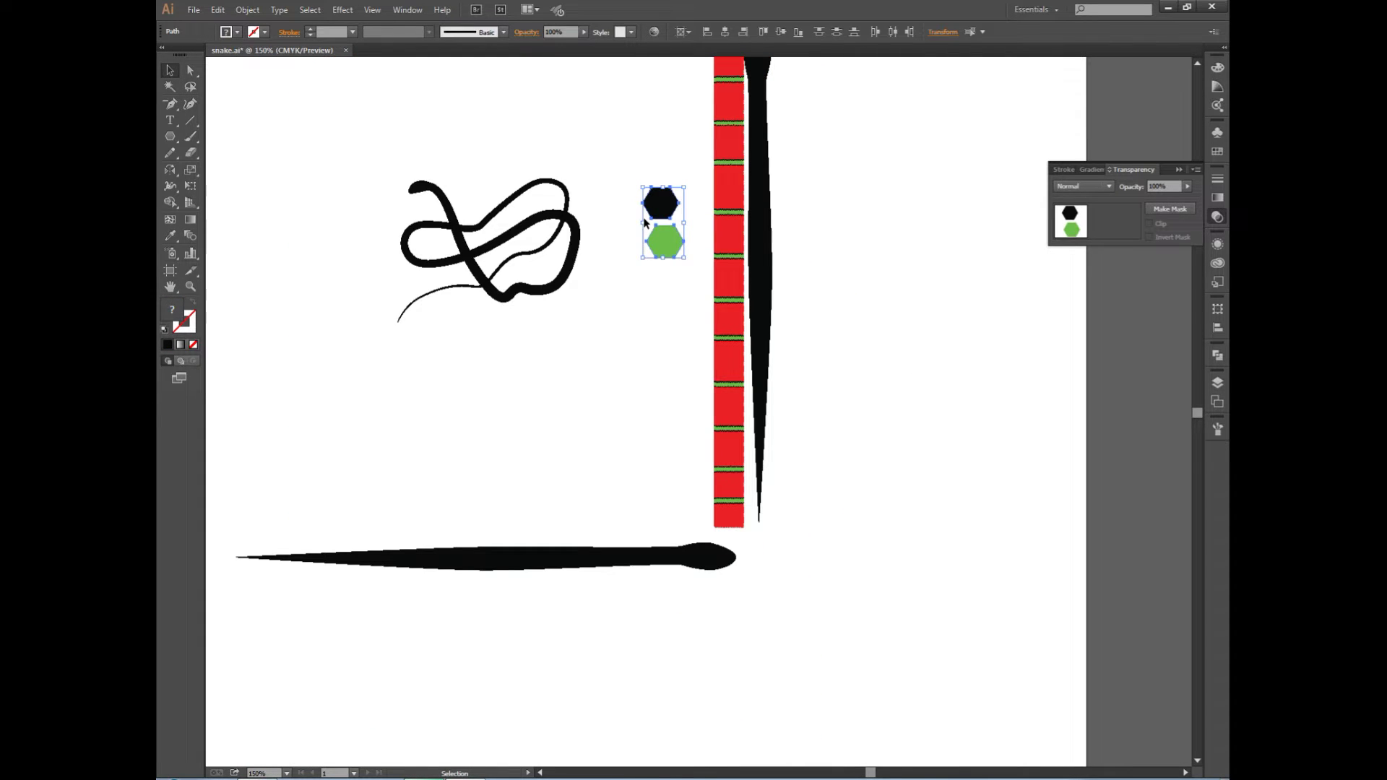
Delete the two sample hexagons and select the snake outline lying over the strip
key("Delete")
scroll(715, 264, "up", 2)
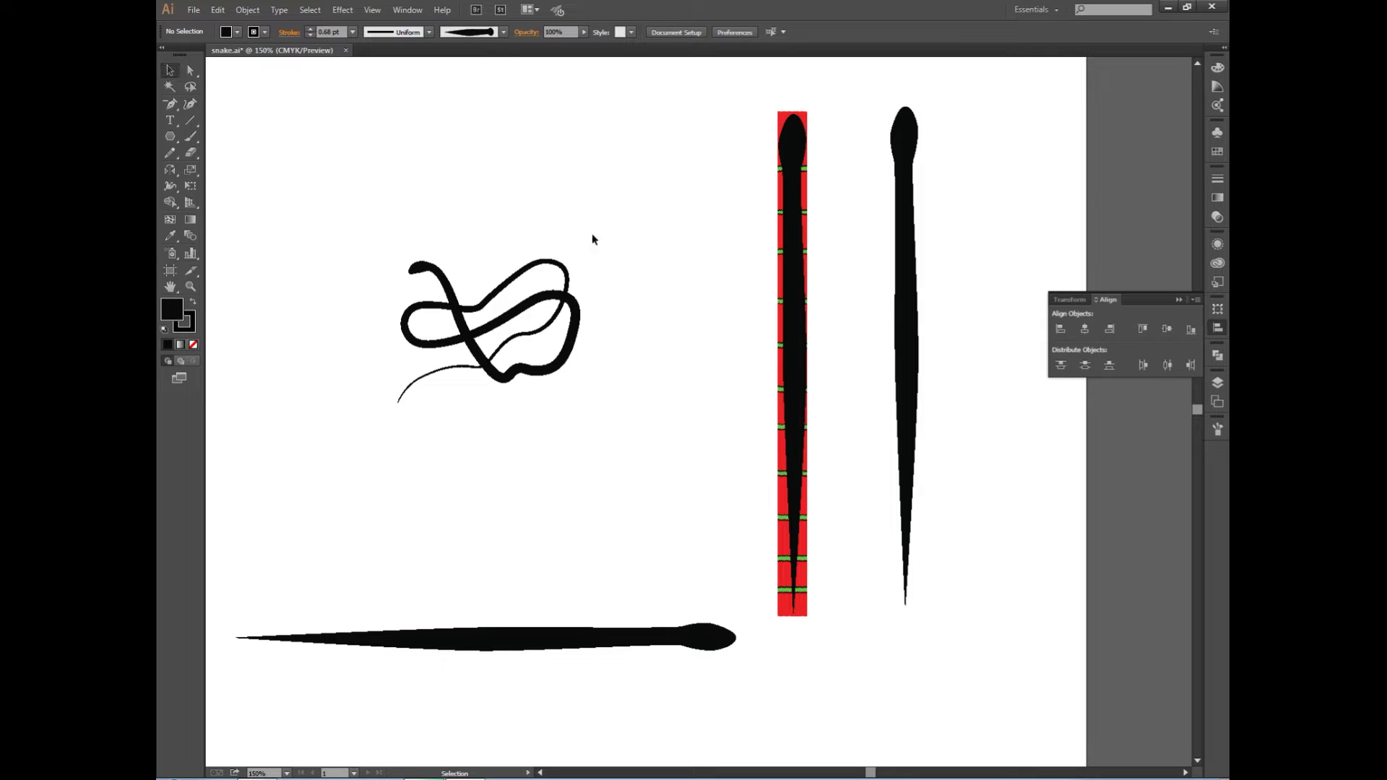
left_click(793, 307)
key("a")
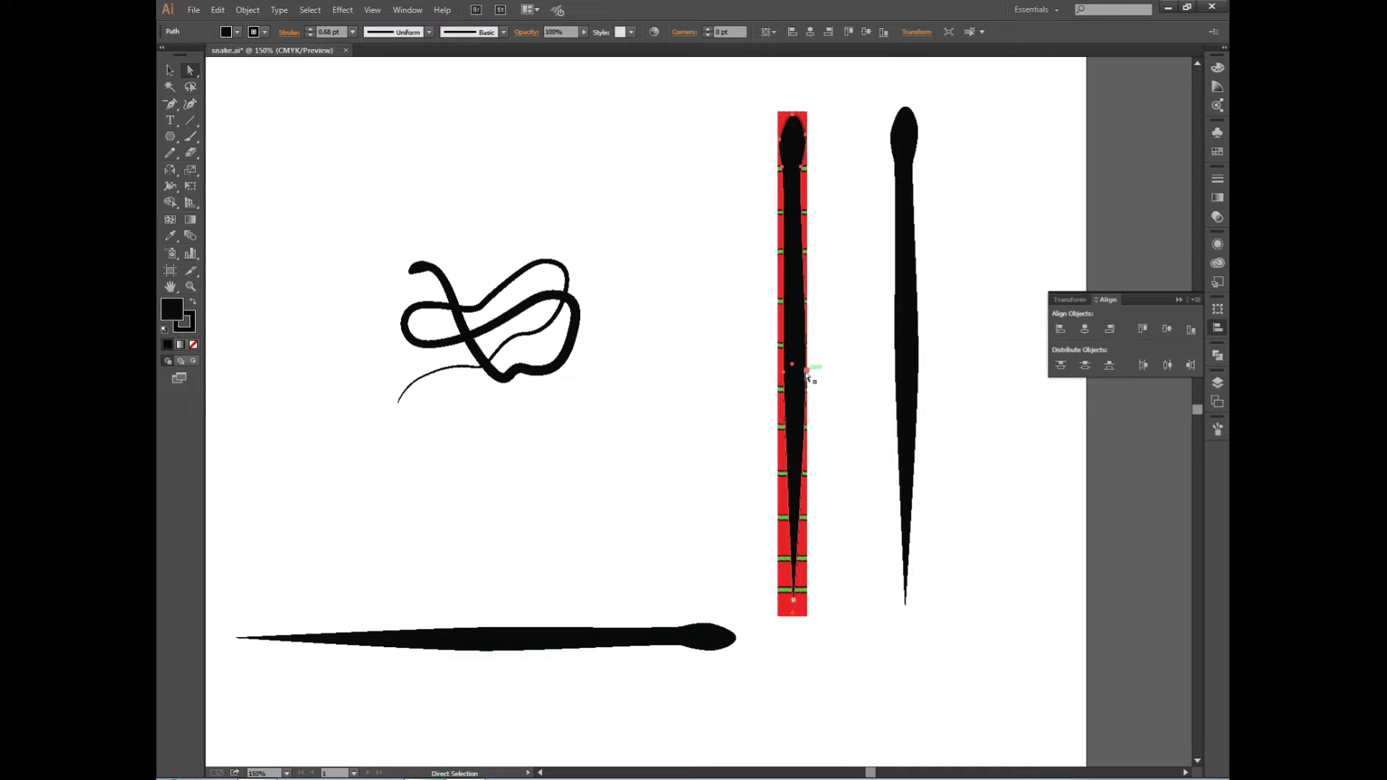
left_click(805, 372)
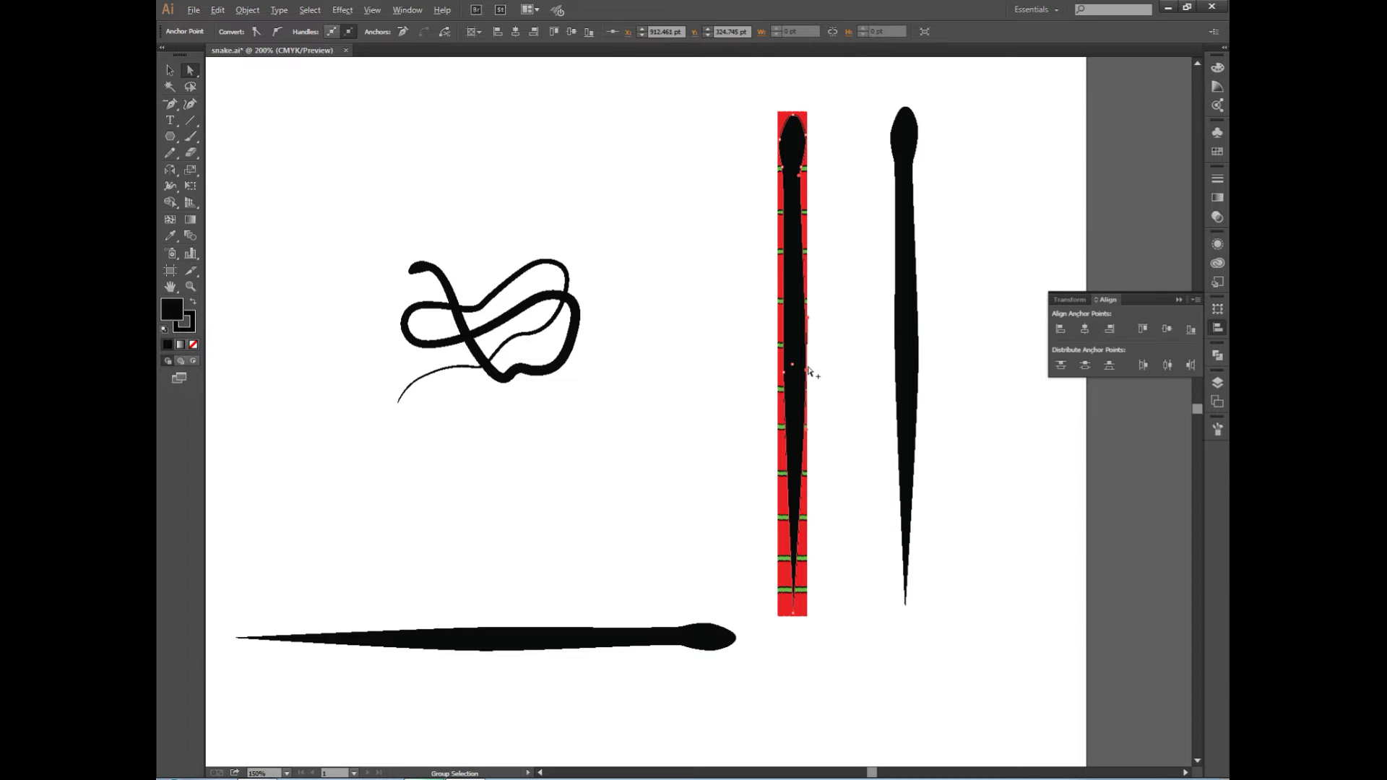
left_click(246, 9)
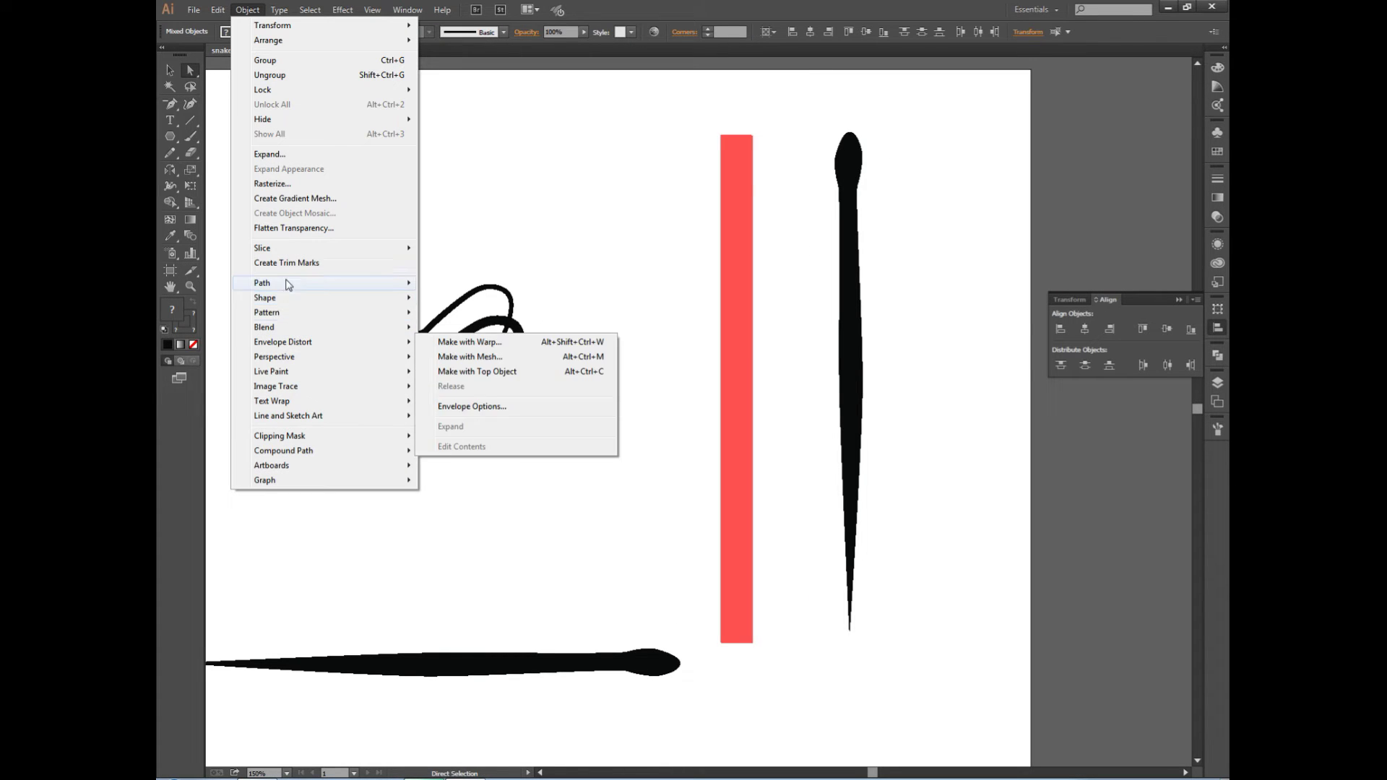
mouse_move(284, 341)
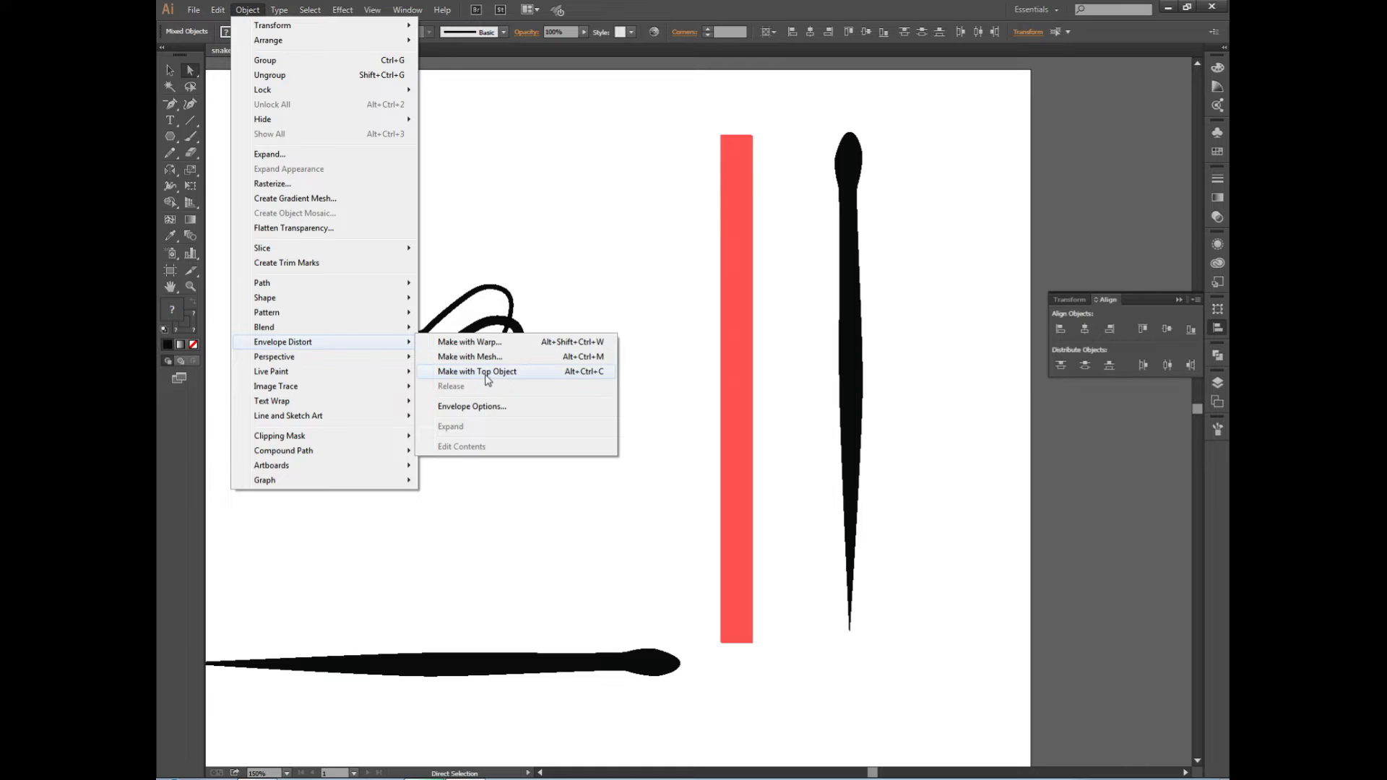
Envelope Distort the strip with the top snake object, then shift the black silhouette right
left_click(487, 372)
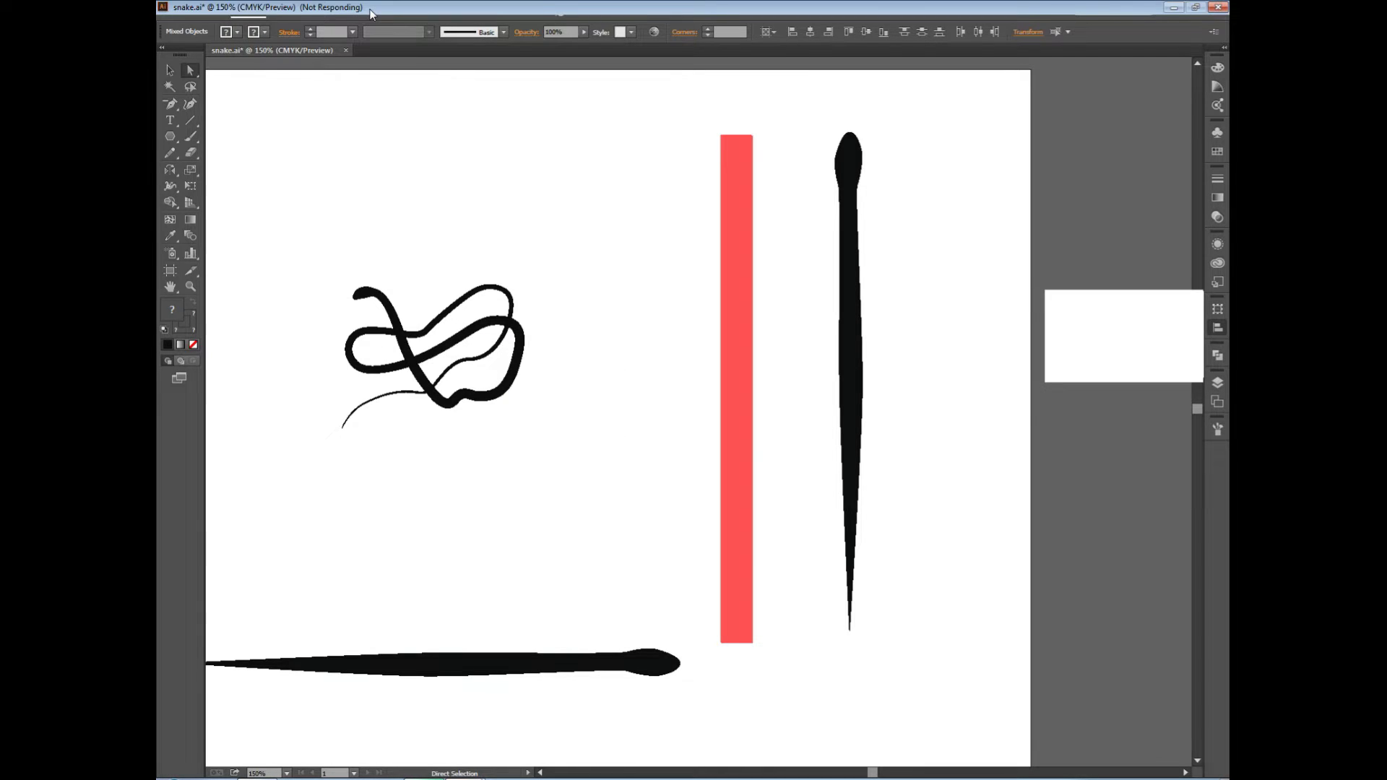
left_click(618, 371)
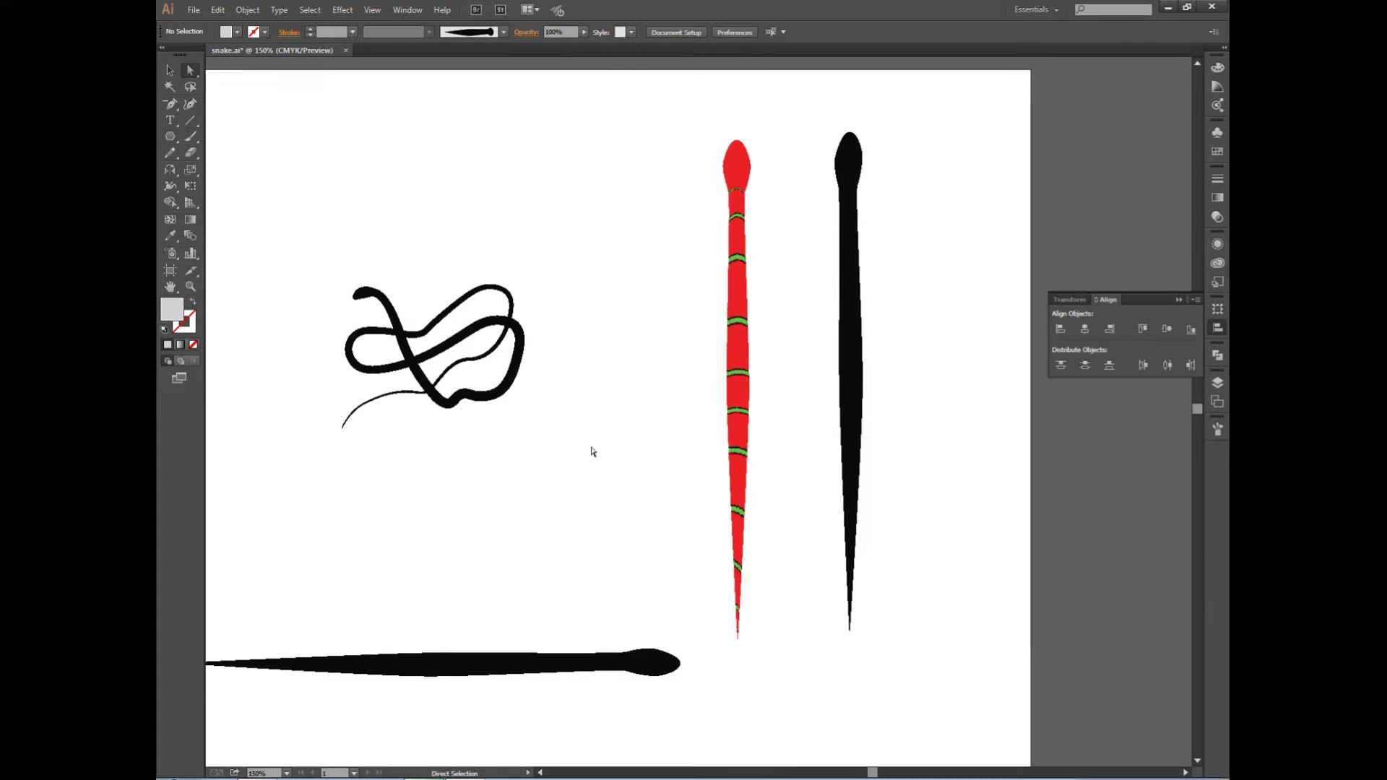
left_click(853, 283)
key("shift+Right")
key("shift+Right")
key("shift+Right")
key("shift+Right")
key("shift+Right")
key("shift+Right")
key("shift+Right")
key("shift+Right")
key("shift+Right")
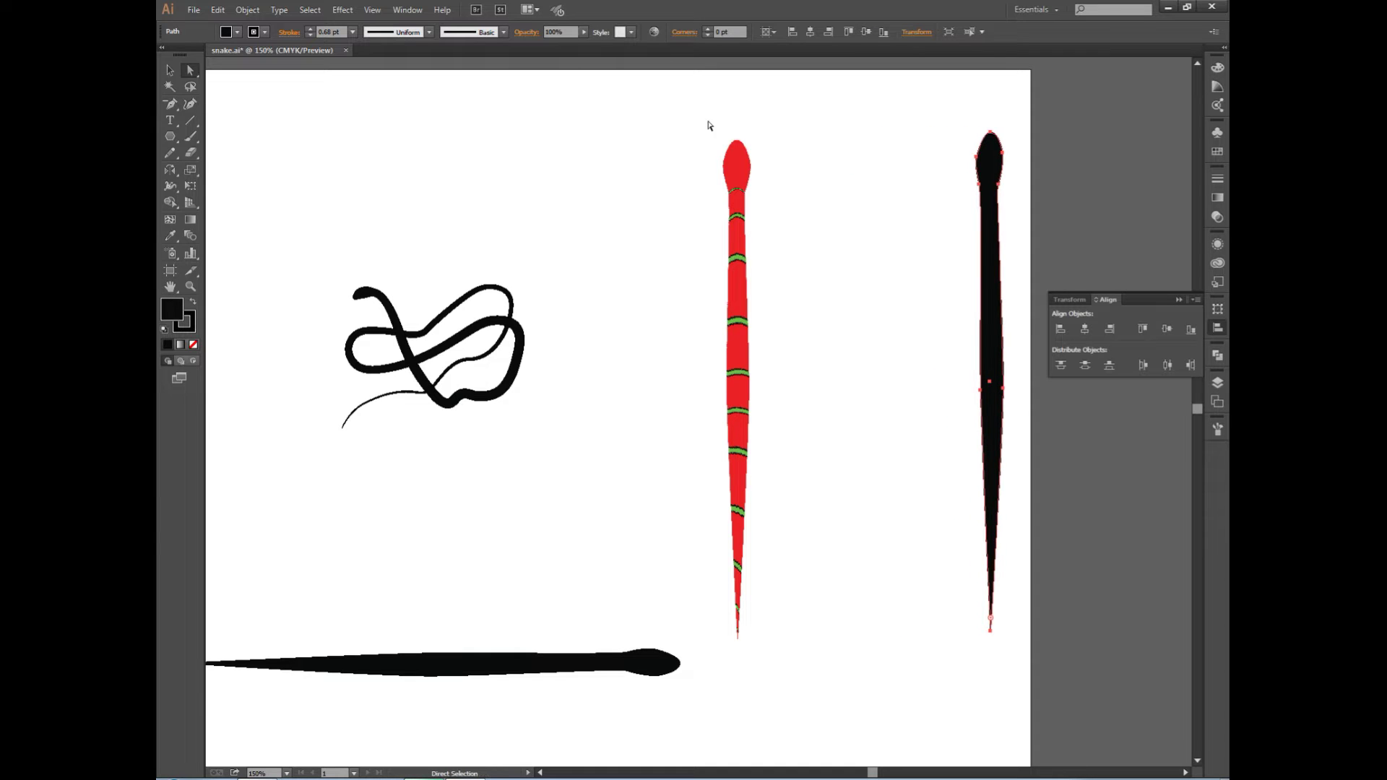
left_click(740, 403)
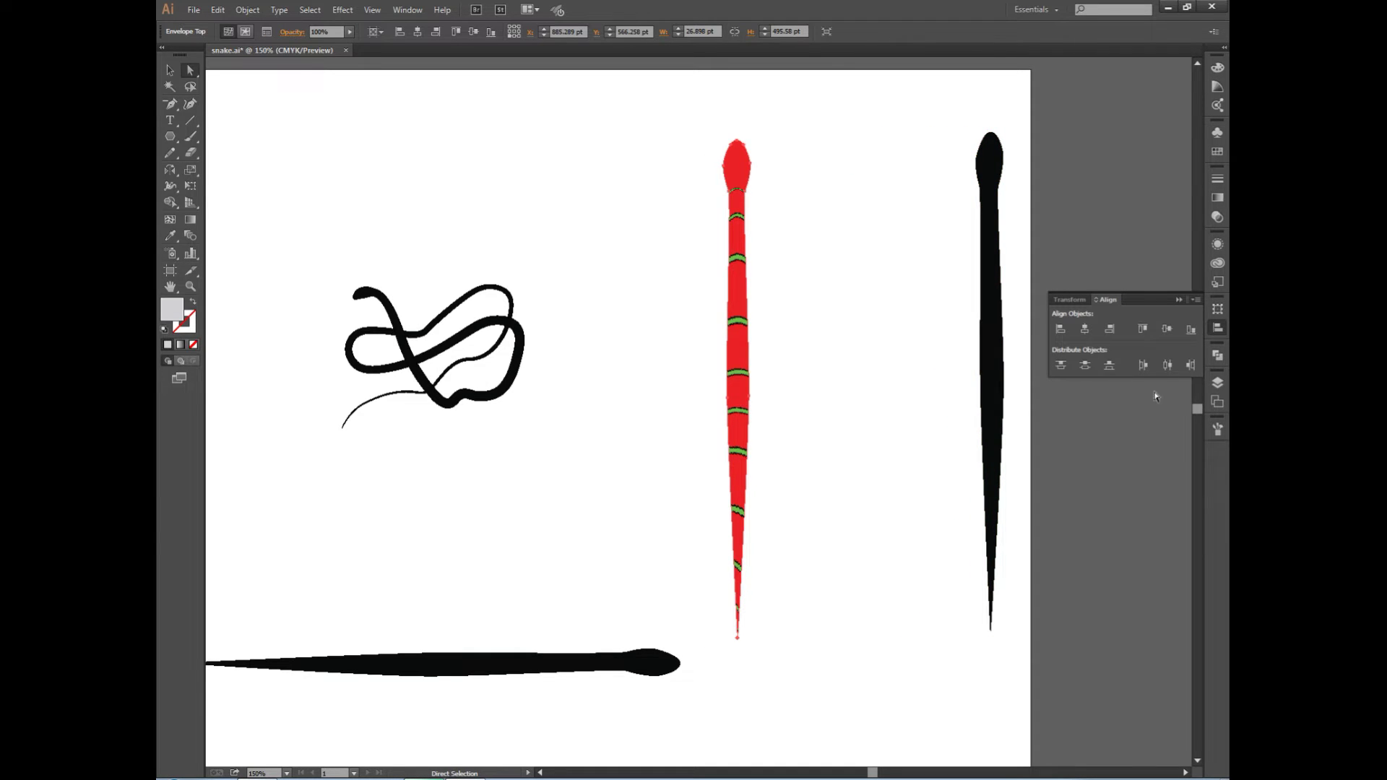
Rotate the red banded snake horizontal and save it as a new Art Brush
right_click(730, 324)
mouse_move(771, 406)
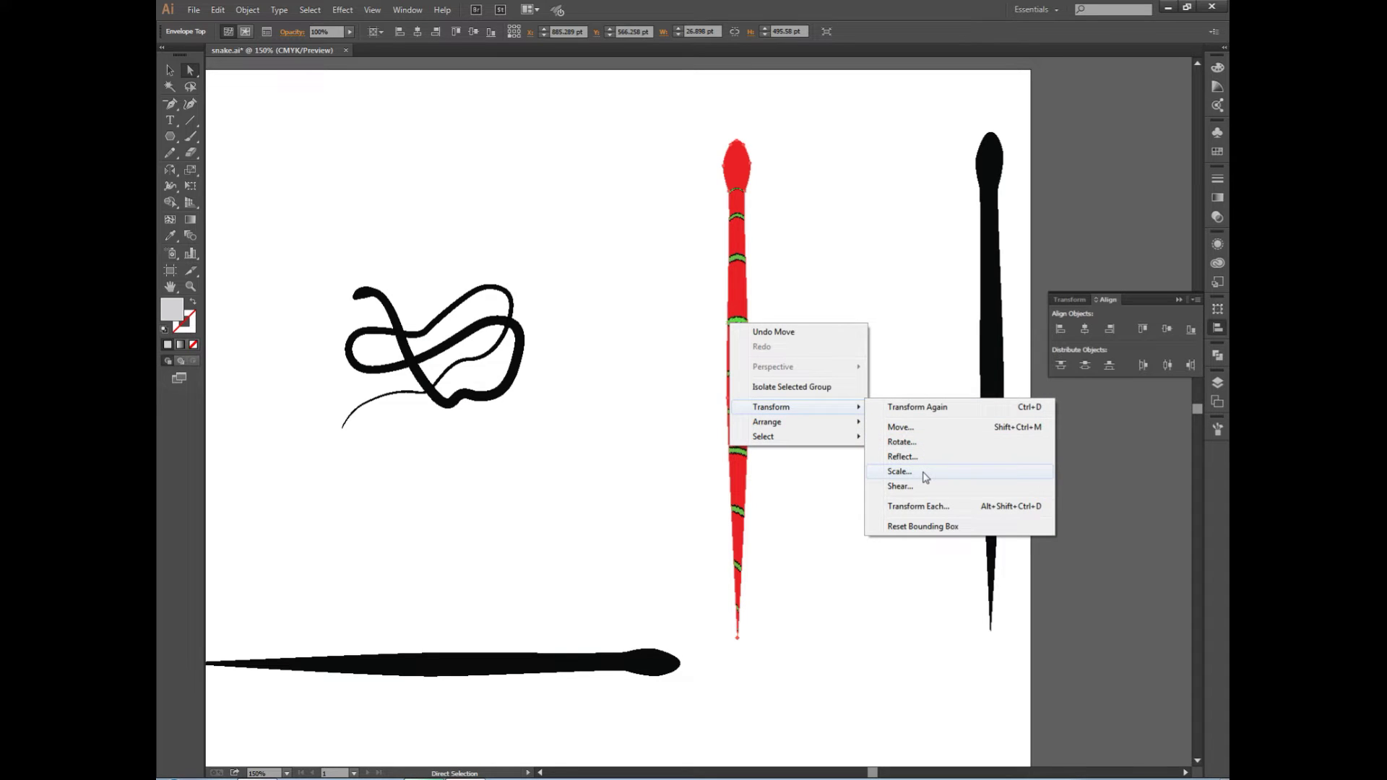
left_click(900, 471)
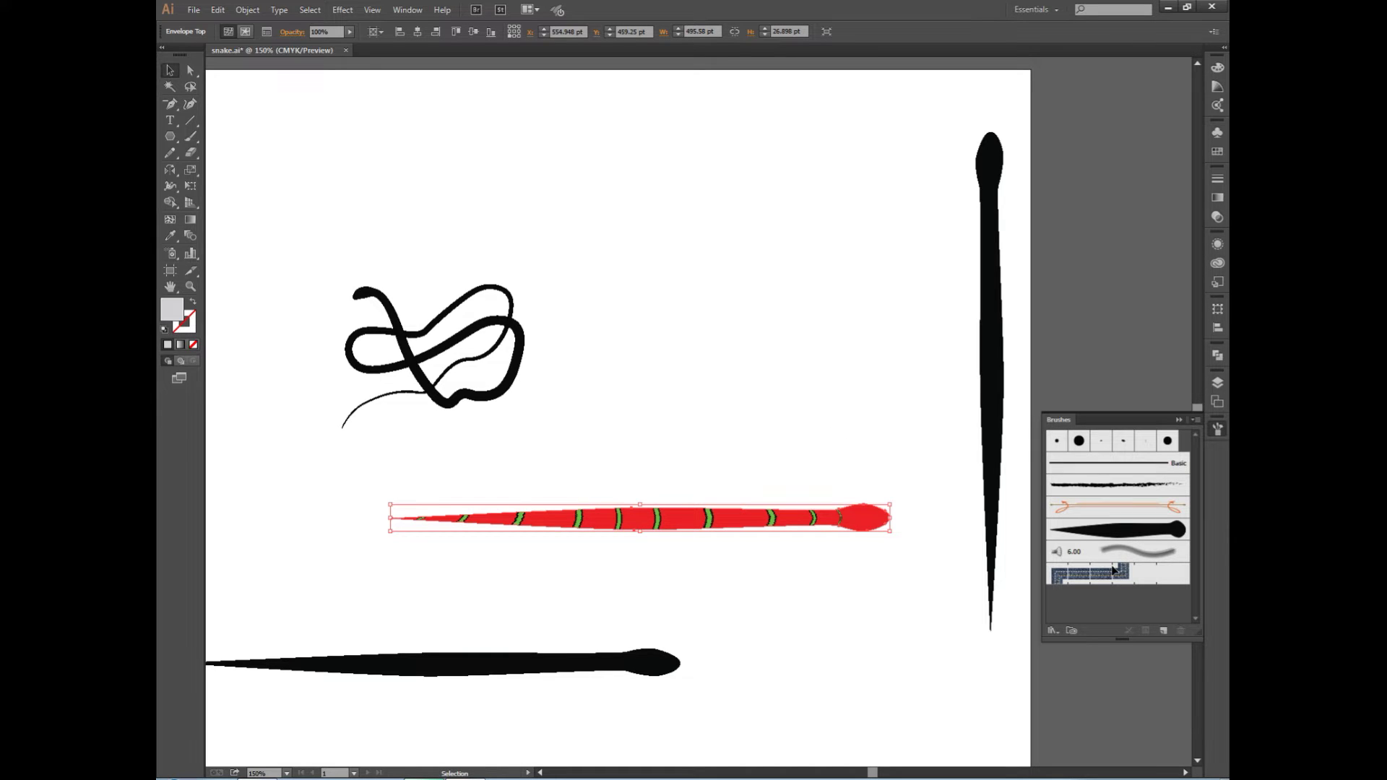
left_click_drag(1107, 561, 1110, 527)
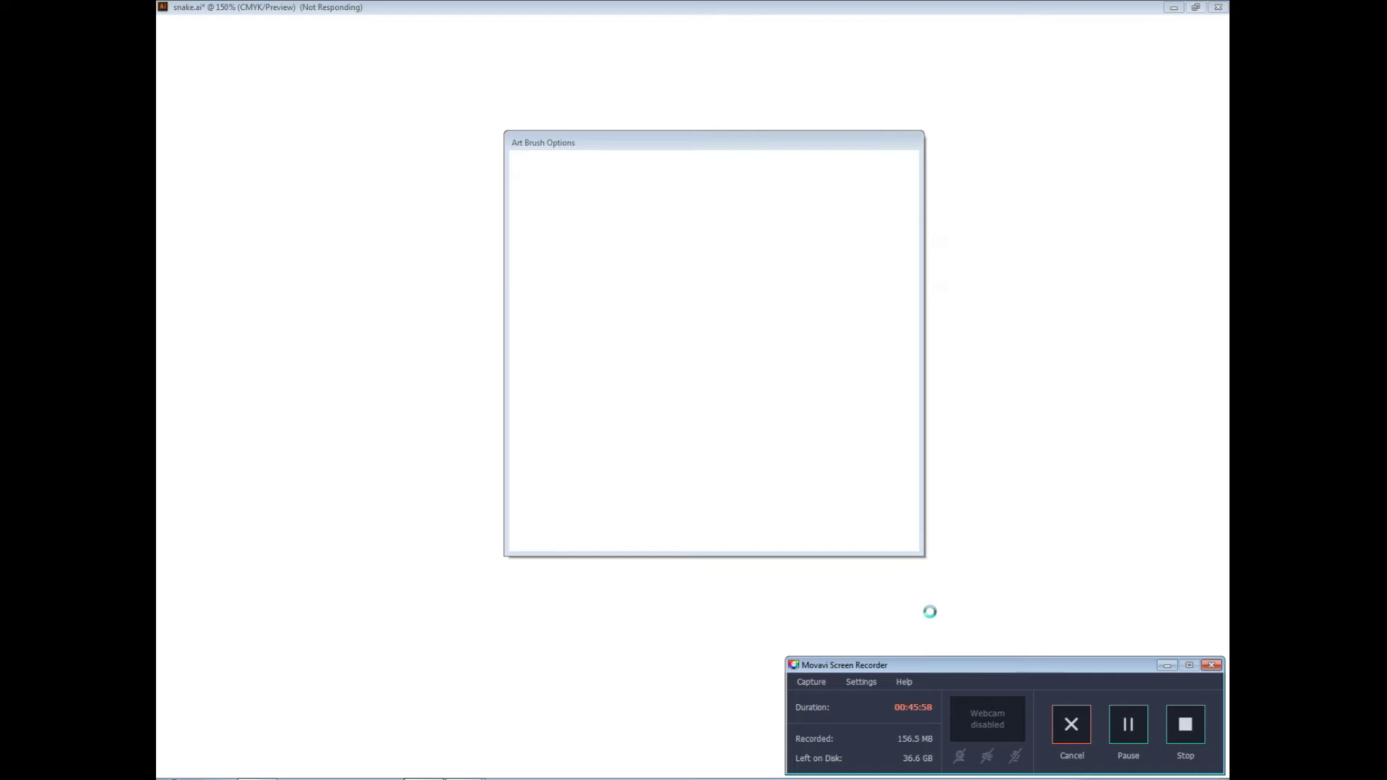
key("Return")
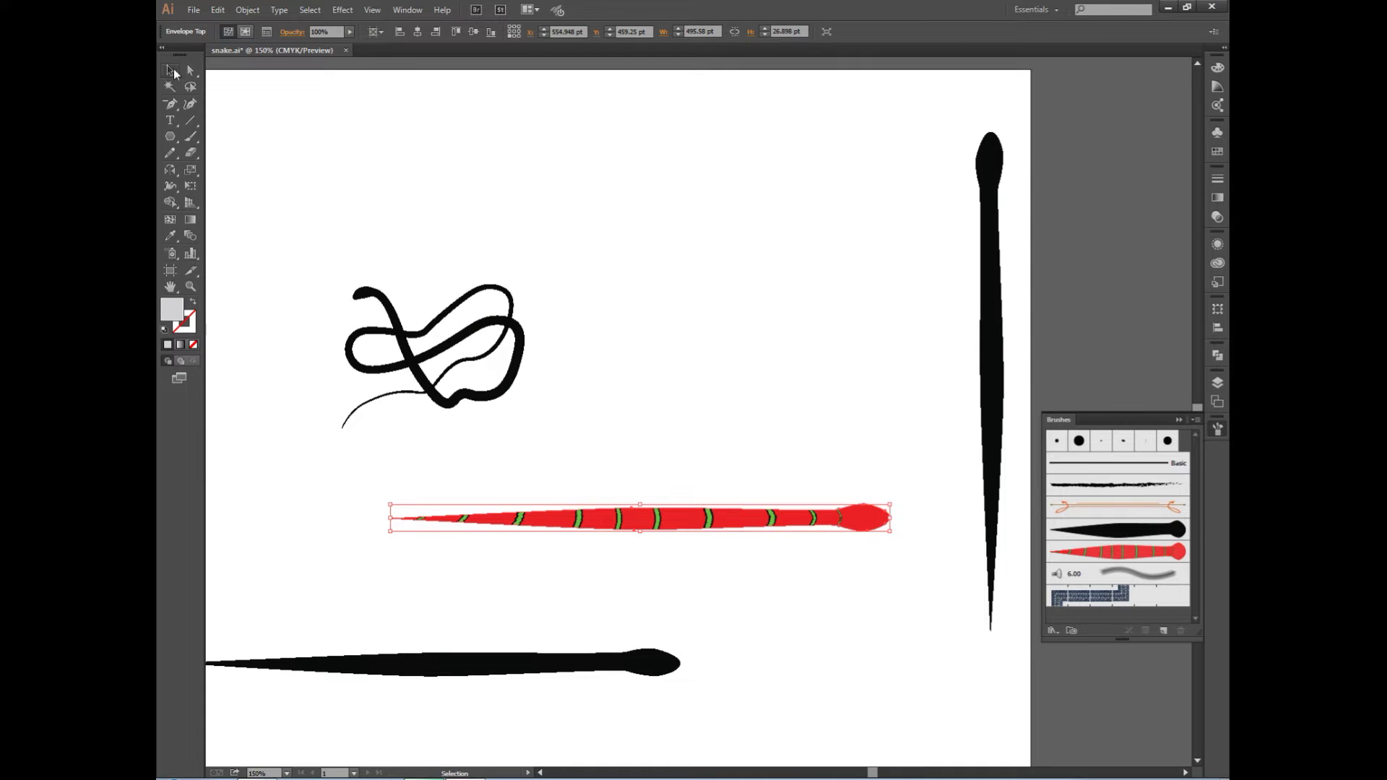
left_click(401, 333)
left_click(247, 10)
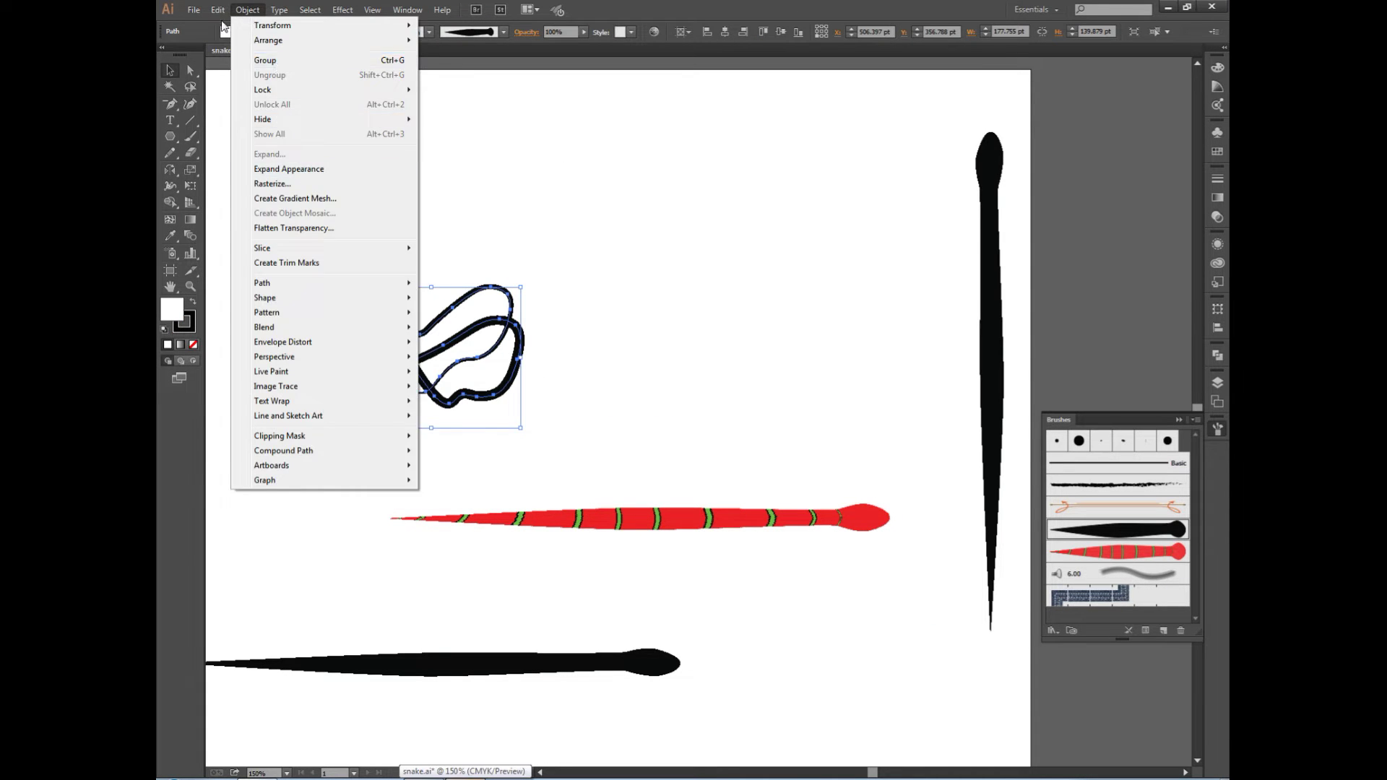
left_click(238, 76)
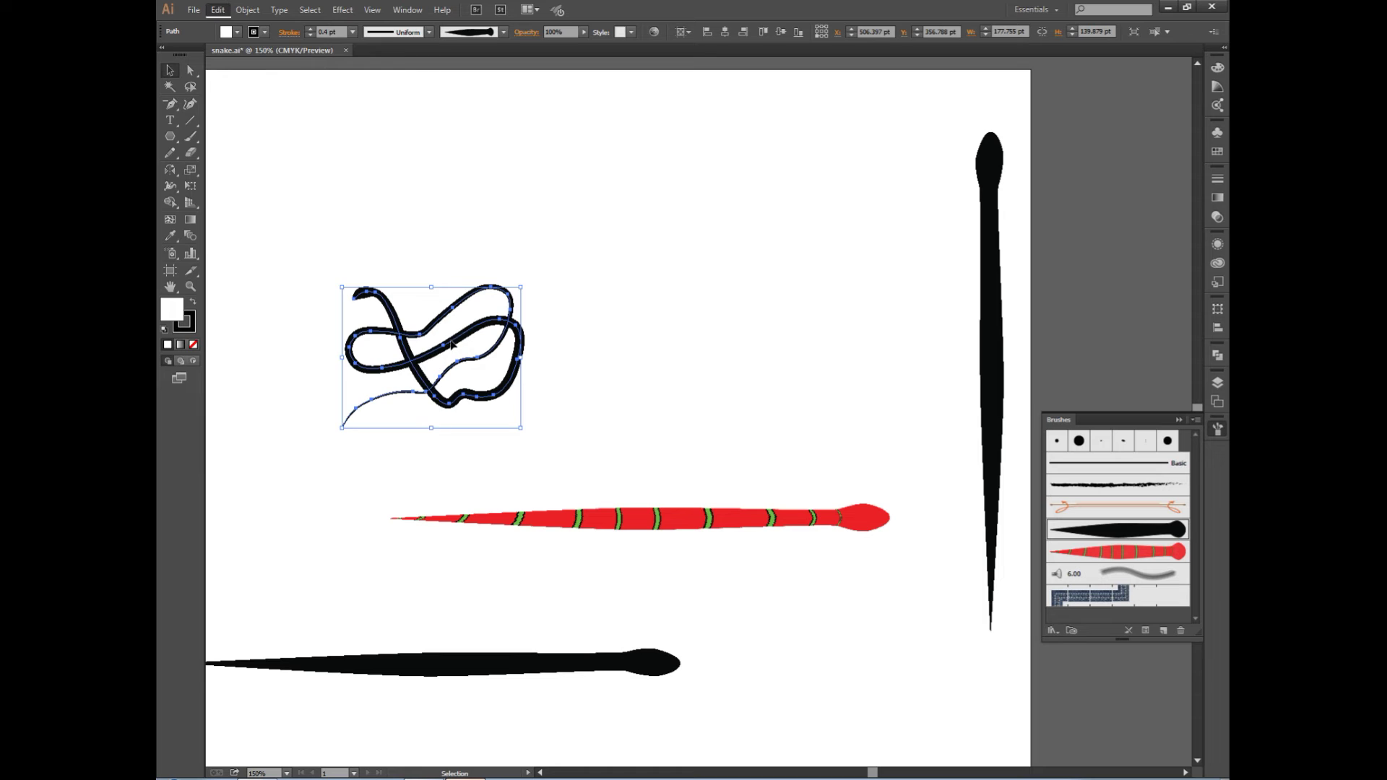
mouse_move(466, 349)
left_mouse_down()
mouse_move(581, 349)
mouse_move(674, 479)
left_mouse_up()
key("ctrl+f")
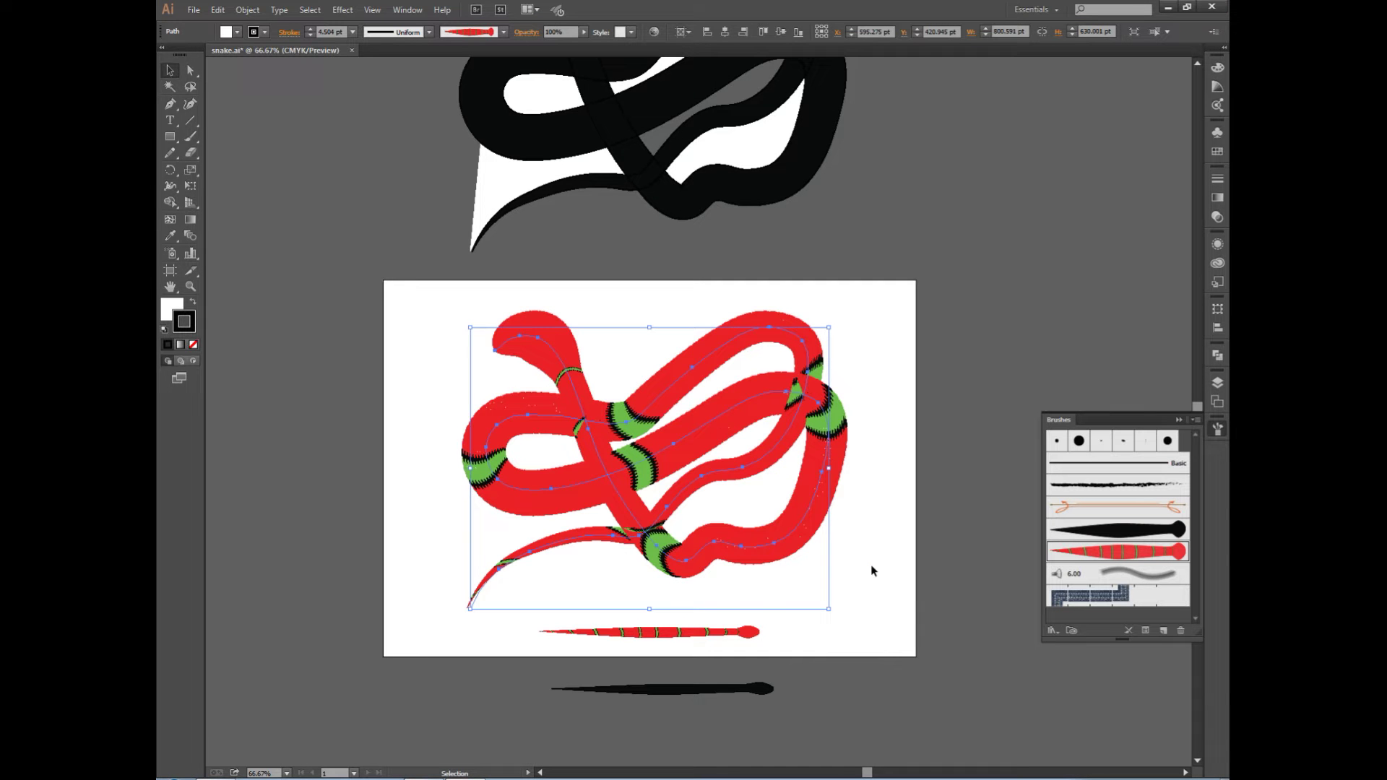
left_click(869, 565)
scroll(588, 387, "up", 5)
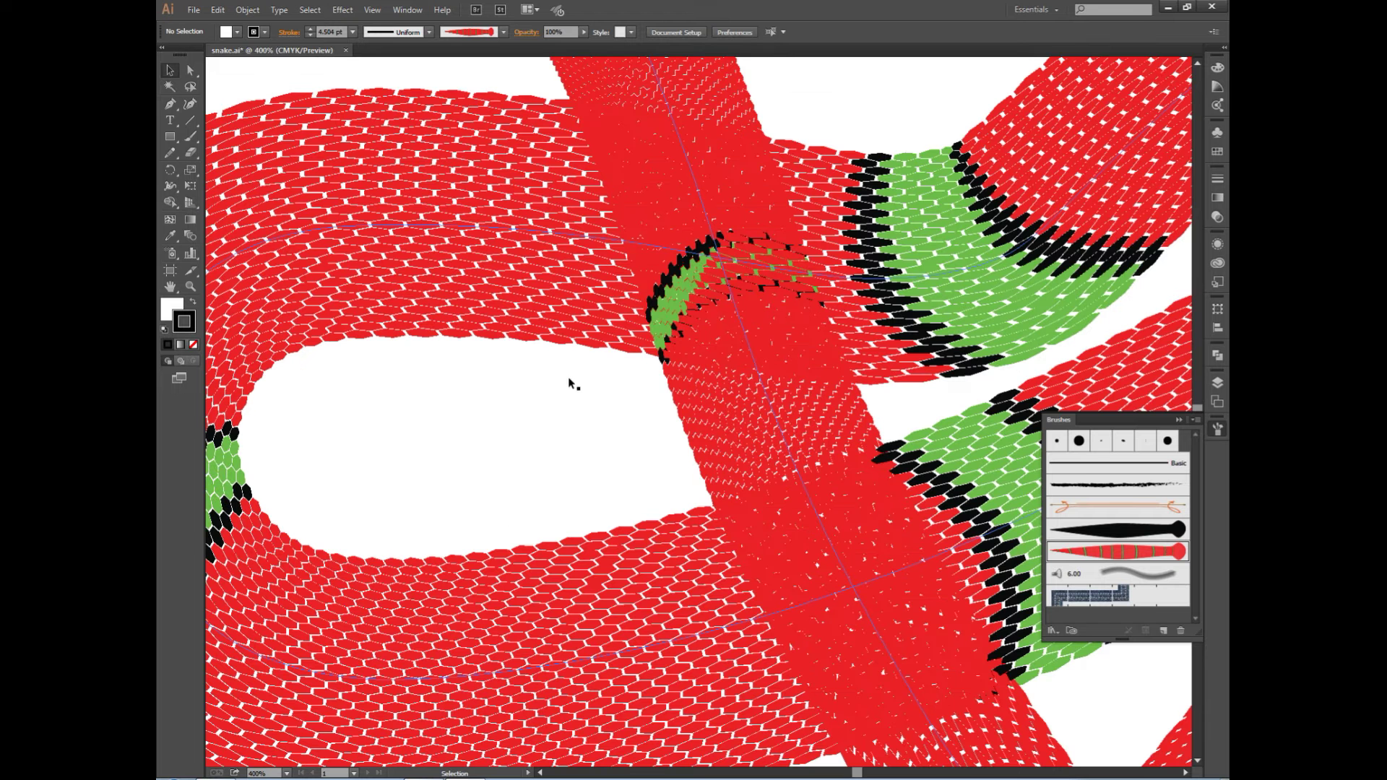
scroll(659, 466, "right", 2)
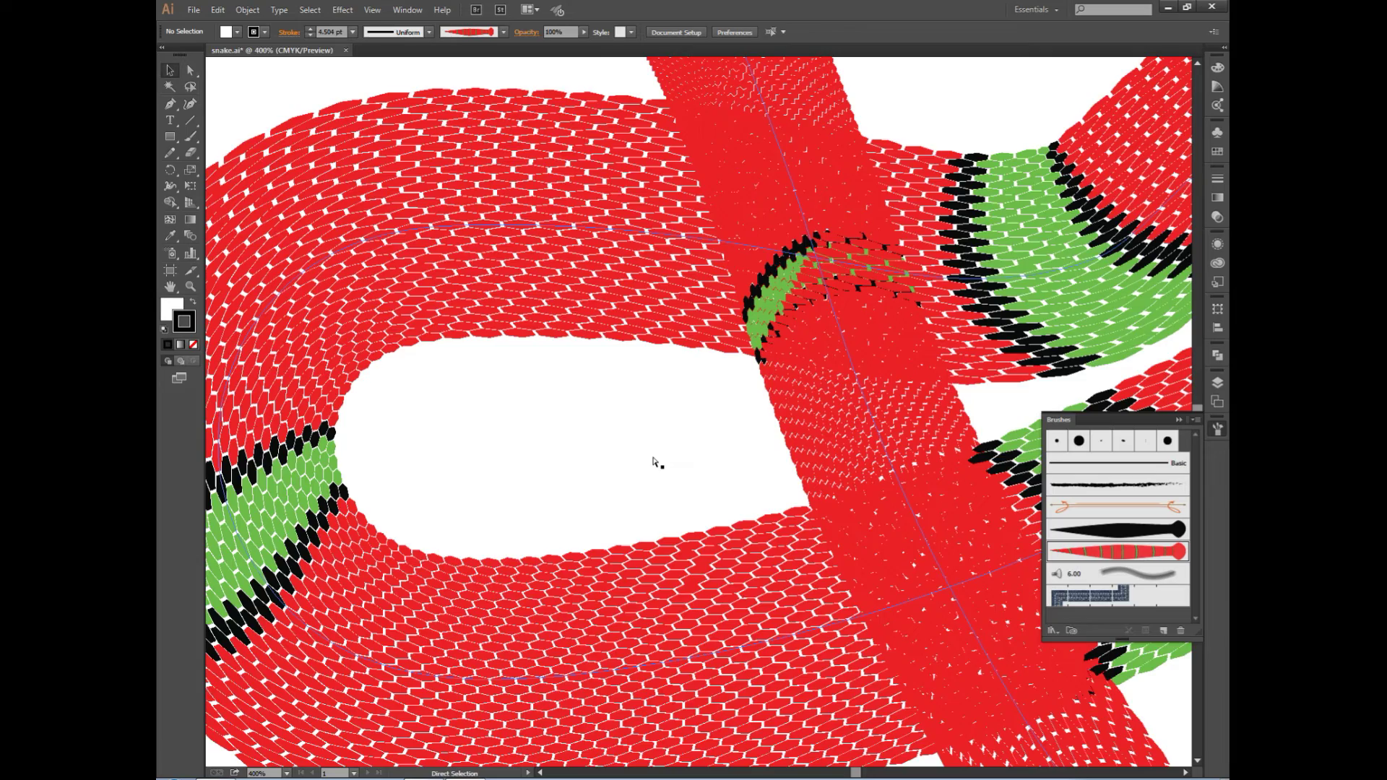
scroll(722, 520, "right", 4)
scroll(845, 641, "right", 3)
scroll(848, 643, "right", 3)
scroll(848, 643, "right", 3)
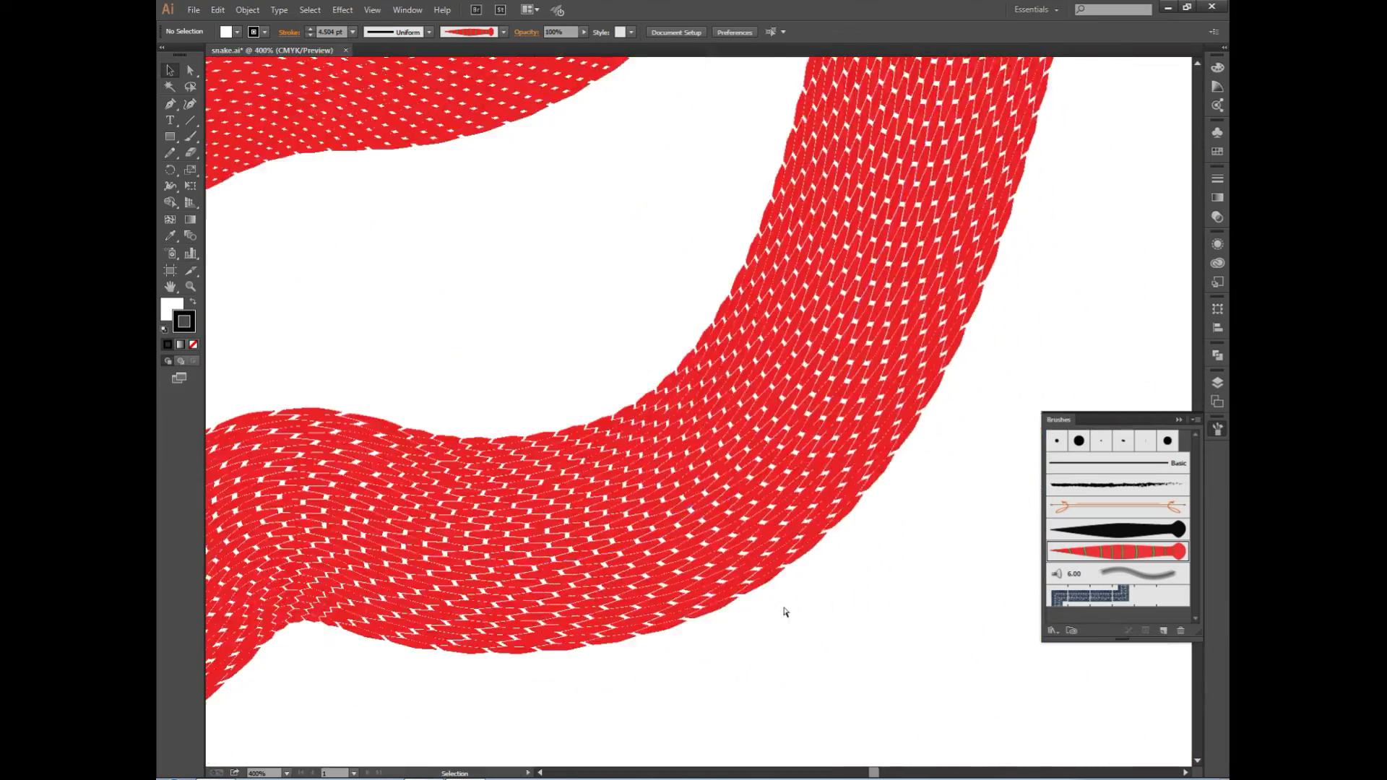
scroll(782, 612, "right", 3)
scroll(505, 686, "left", 3)
scroll(416, 652, "left", 3)
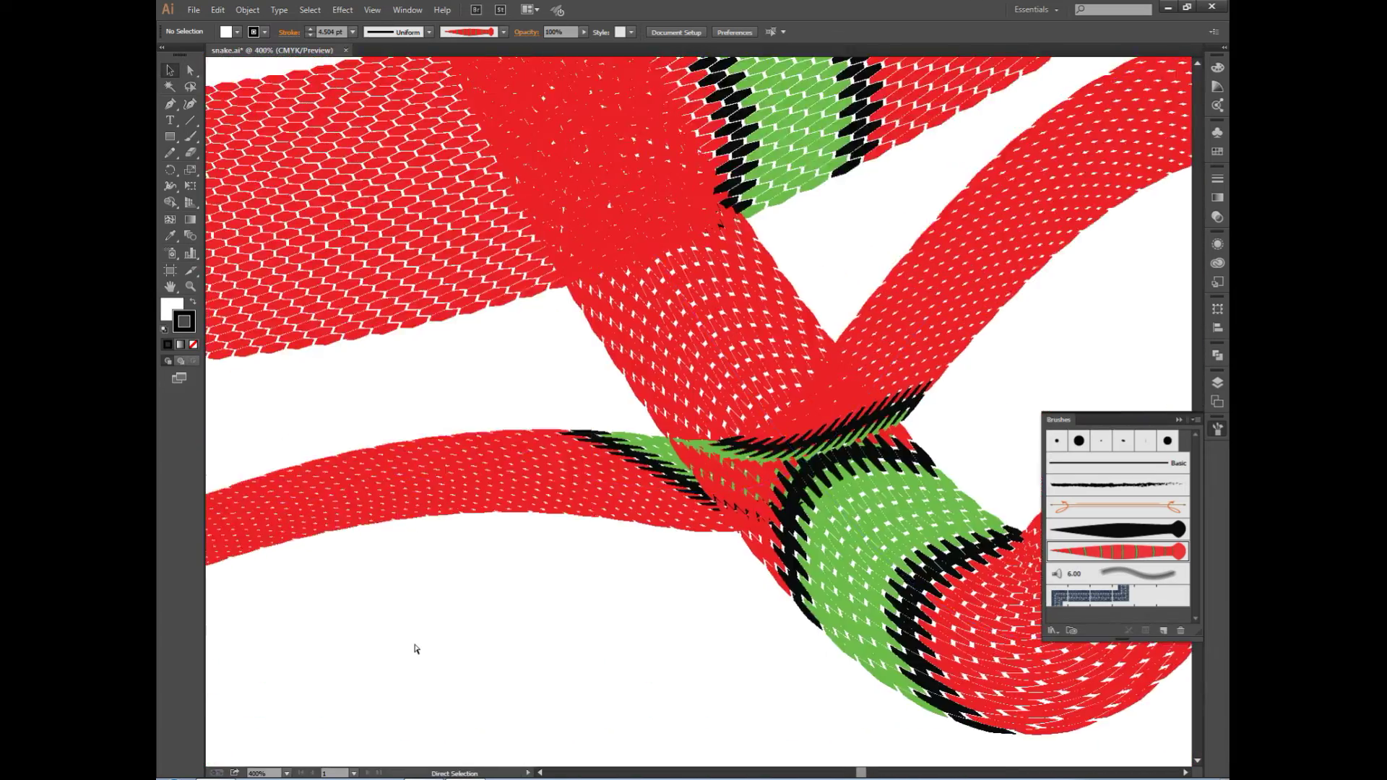
scroll(417, 651, "left", 3)
scroll(417, 652, "left", 3)
scroll(418, 646, "down", 3)
scroll(426, 639, "down", 3)
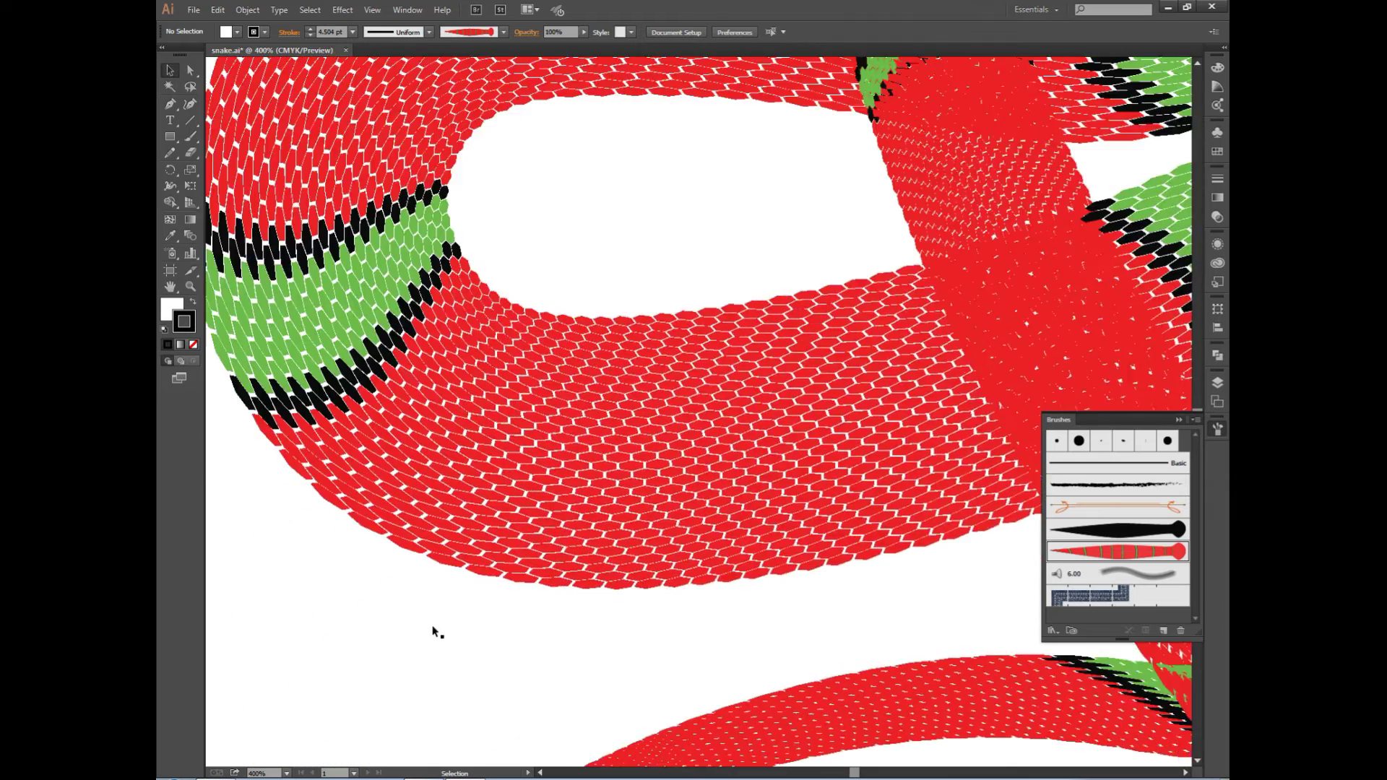
scroll(436, 634, "down", 3)
scroll(436, 632, "down", 8)
scroll(438, 628, "up", 2)
scroll(440, 695, "up", 5)
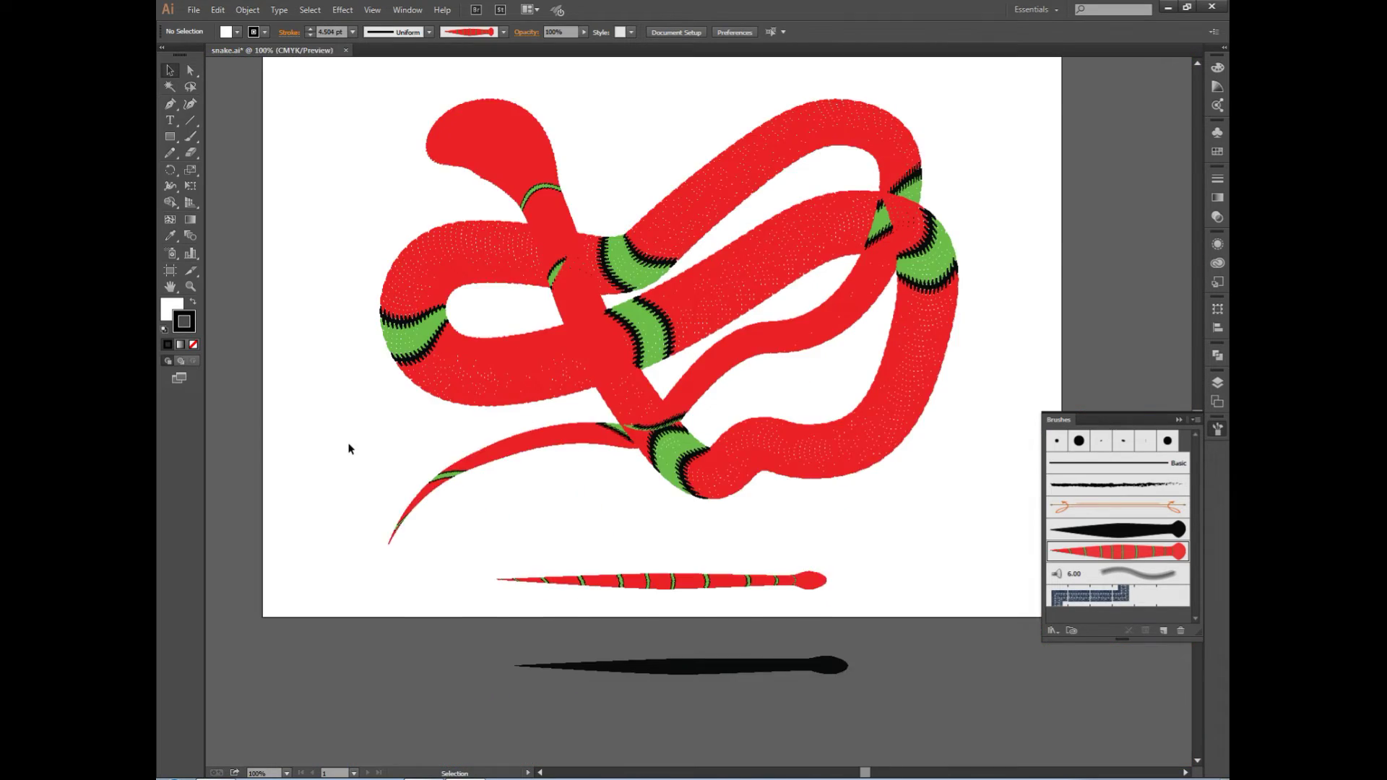
scroll(362, 448, "up", 2)
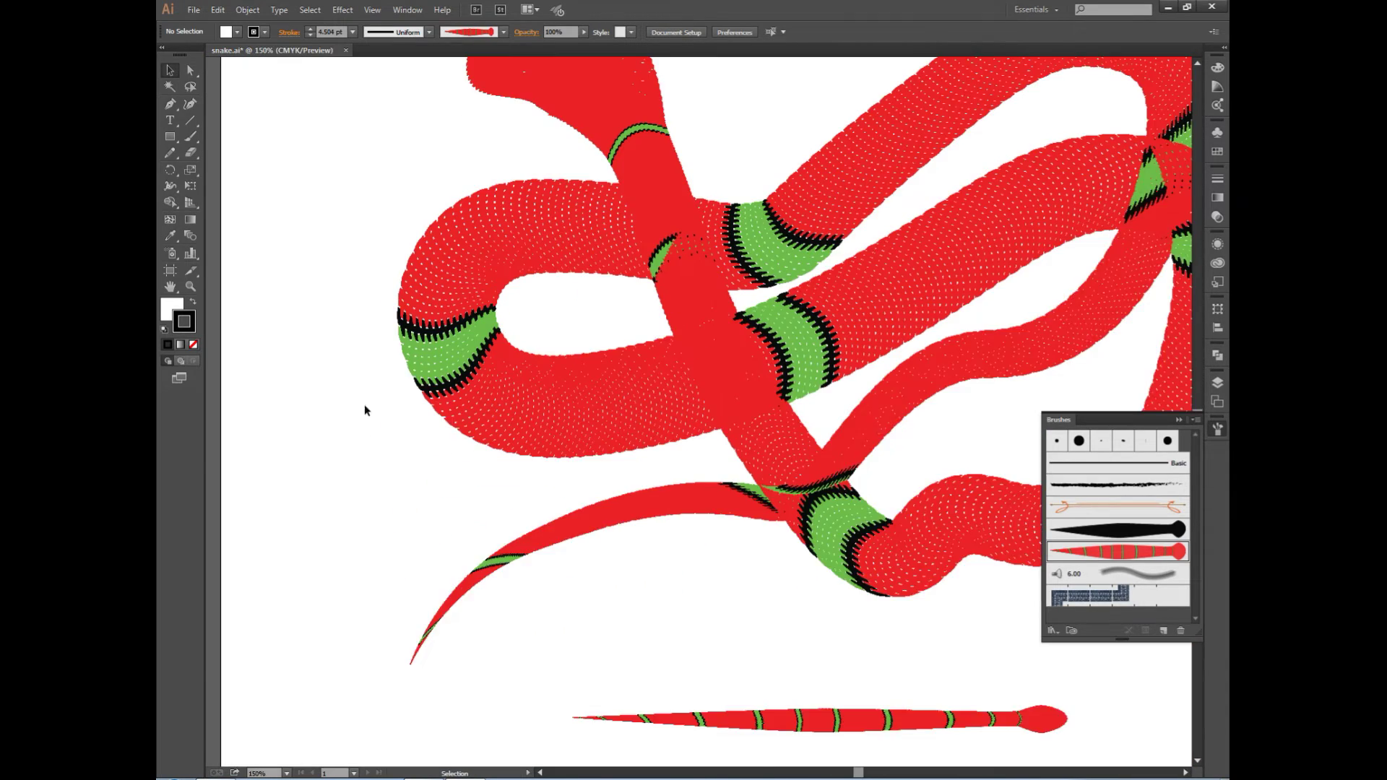
scroll(364, 404, "up", 1)
key("ctrl+0")
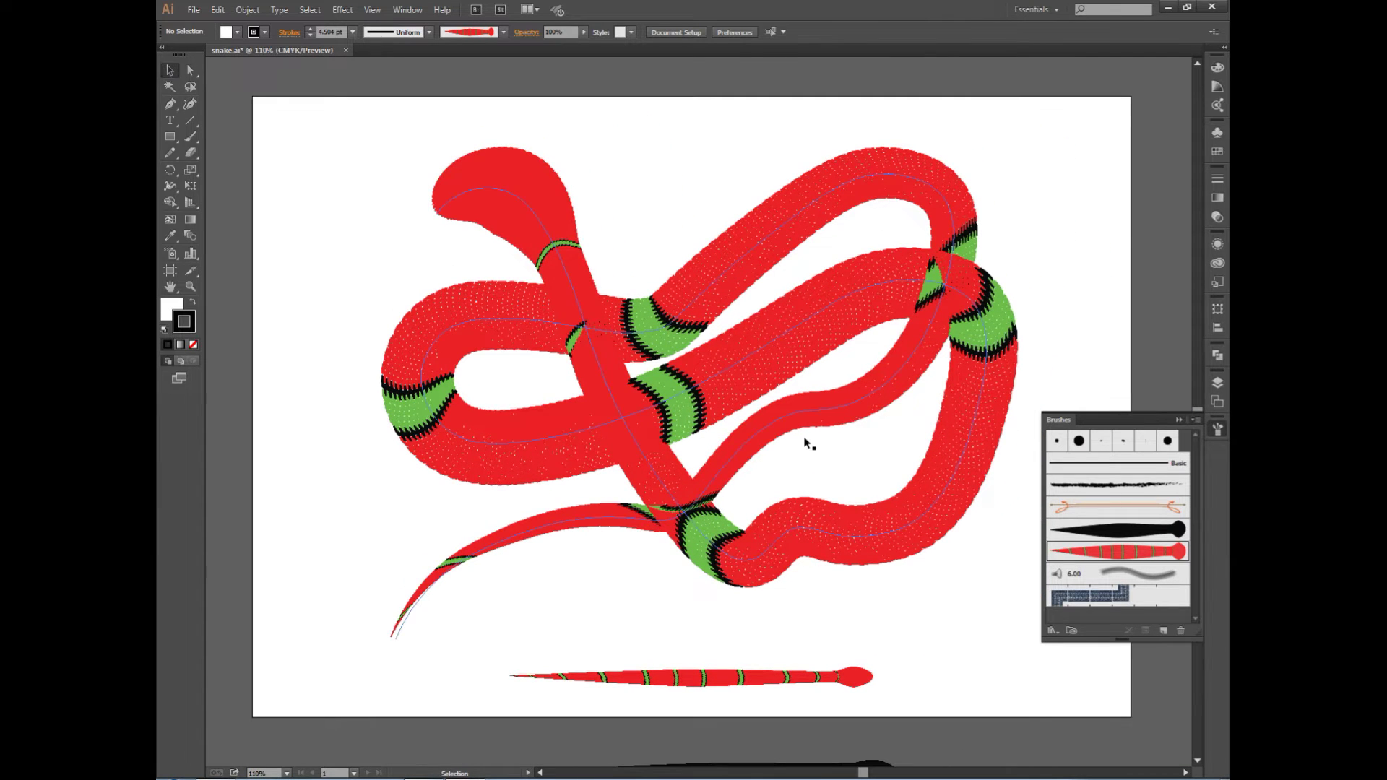
Expand the red snake's brush appearance into plain artwork and save the file
left_click(587, 468)
left_click(247, 9)
left_click(277, 178)
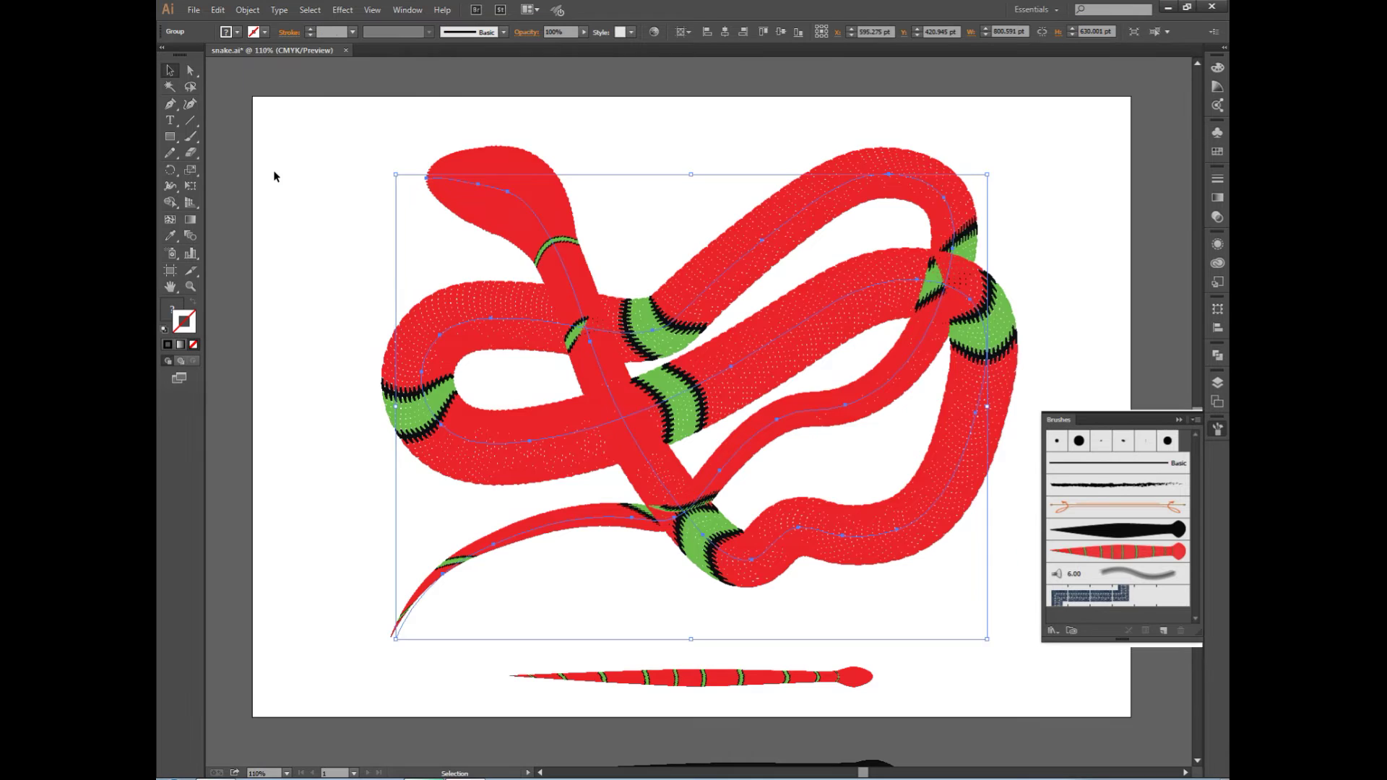
left_click(247, 9)
left_click(271, 78)
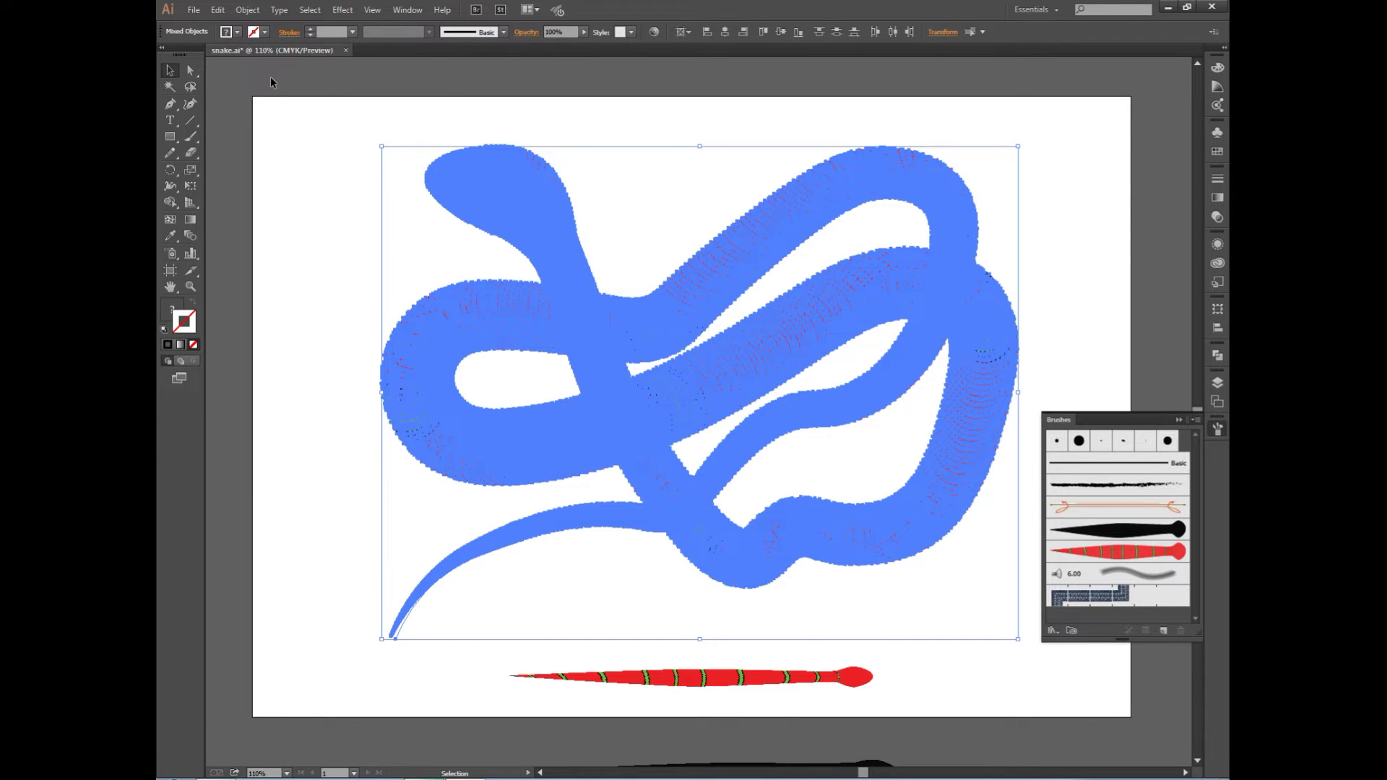
left_click(293, 210)
key("ctrl+s")
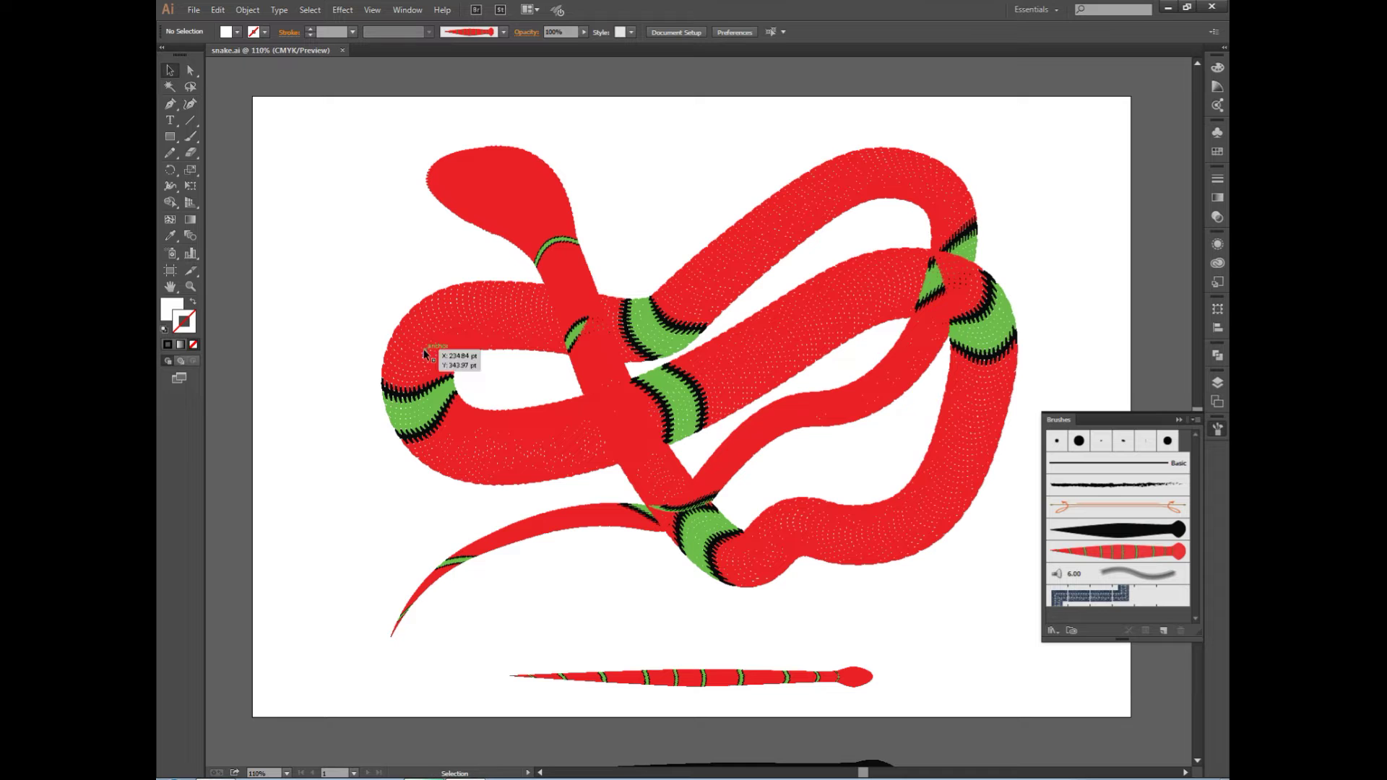
Expand the black shadow snake's brush stroke above the artboard into outlined shapes
key("ctrl+minus")
key("ctrl+minus")
scroll(718, 291, "up", 4)
scroll(699, 289, "up", 1)
left_click(699, 289)
left_click(247, 9)
left_click(289, 177)
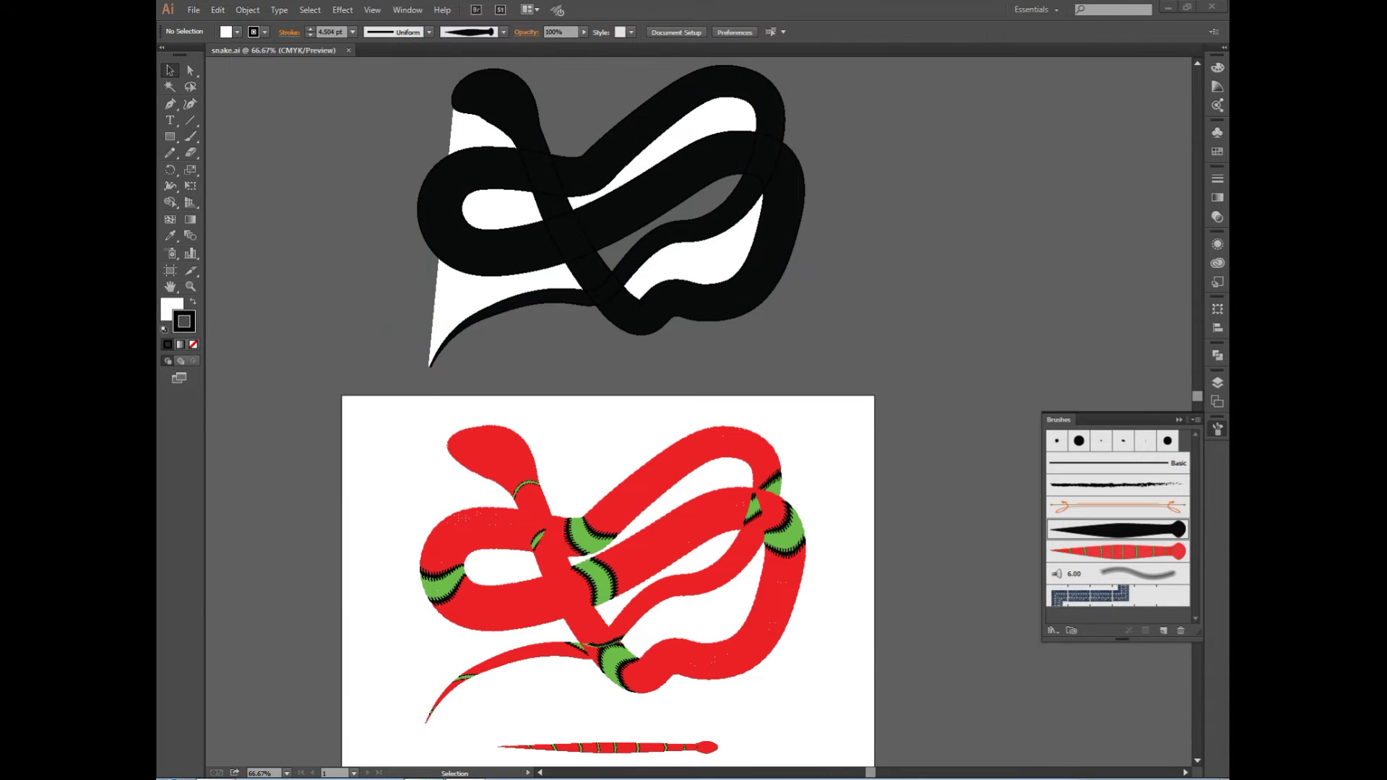
left_click(424, 198)
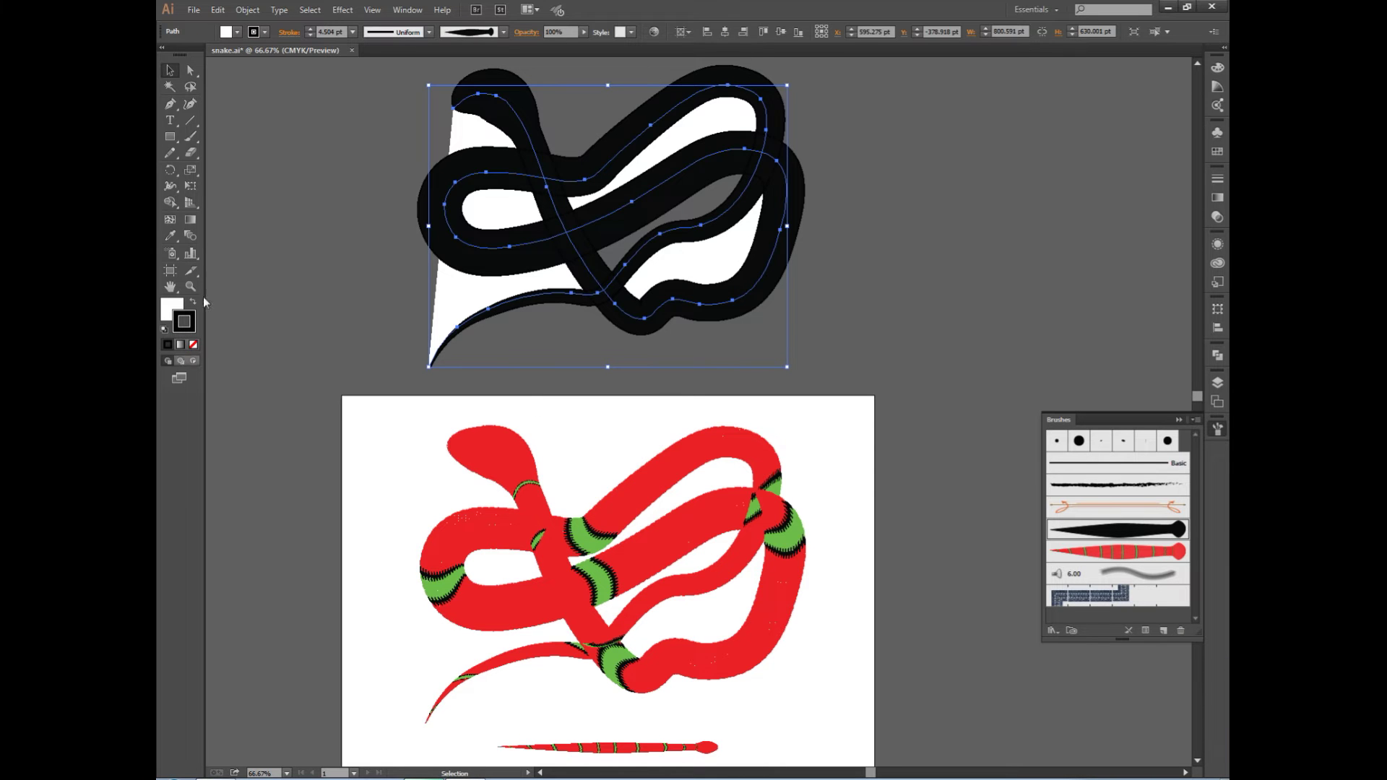
right_click(553, 187)
left_click(531, 238)
left_click(252, 10)
left_click(288, 177)
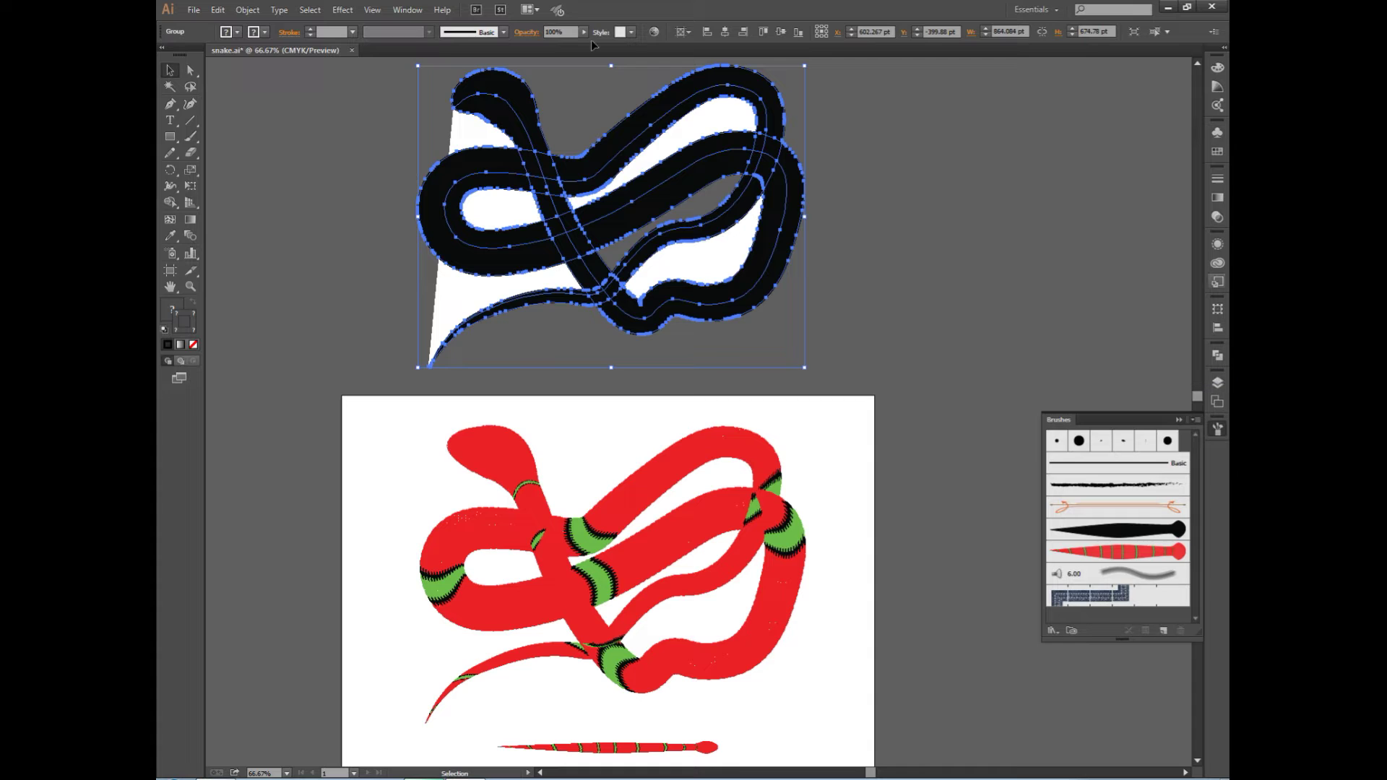
left_click(407, 10)
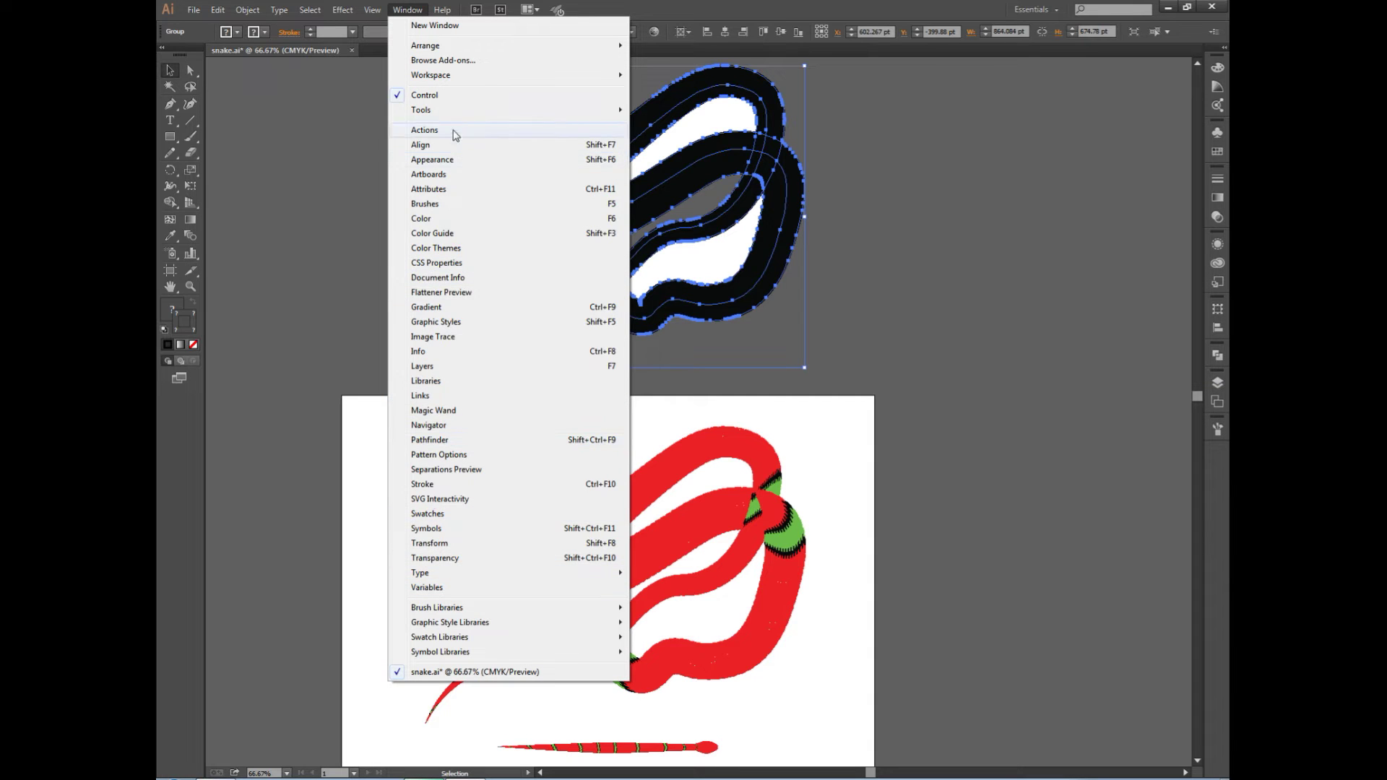
Divide the outlined black snake with Pathfinder and delete its three white leftover pieces
left_click(430, 440)
left_click(1063, 406)
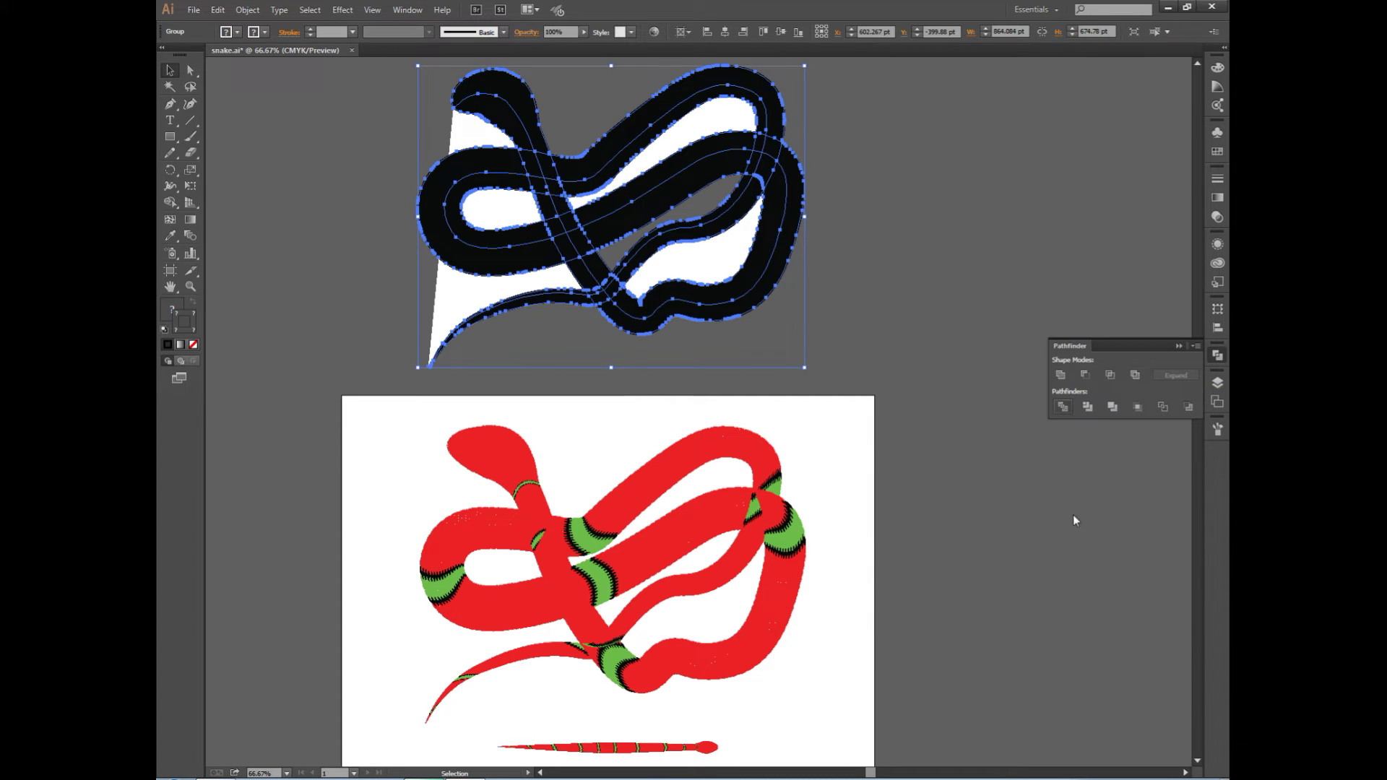
left_click(505, 210)
key("Delete")
left_click(674, 140)
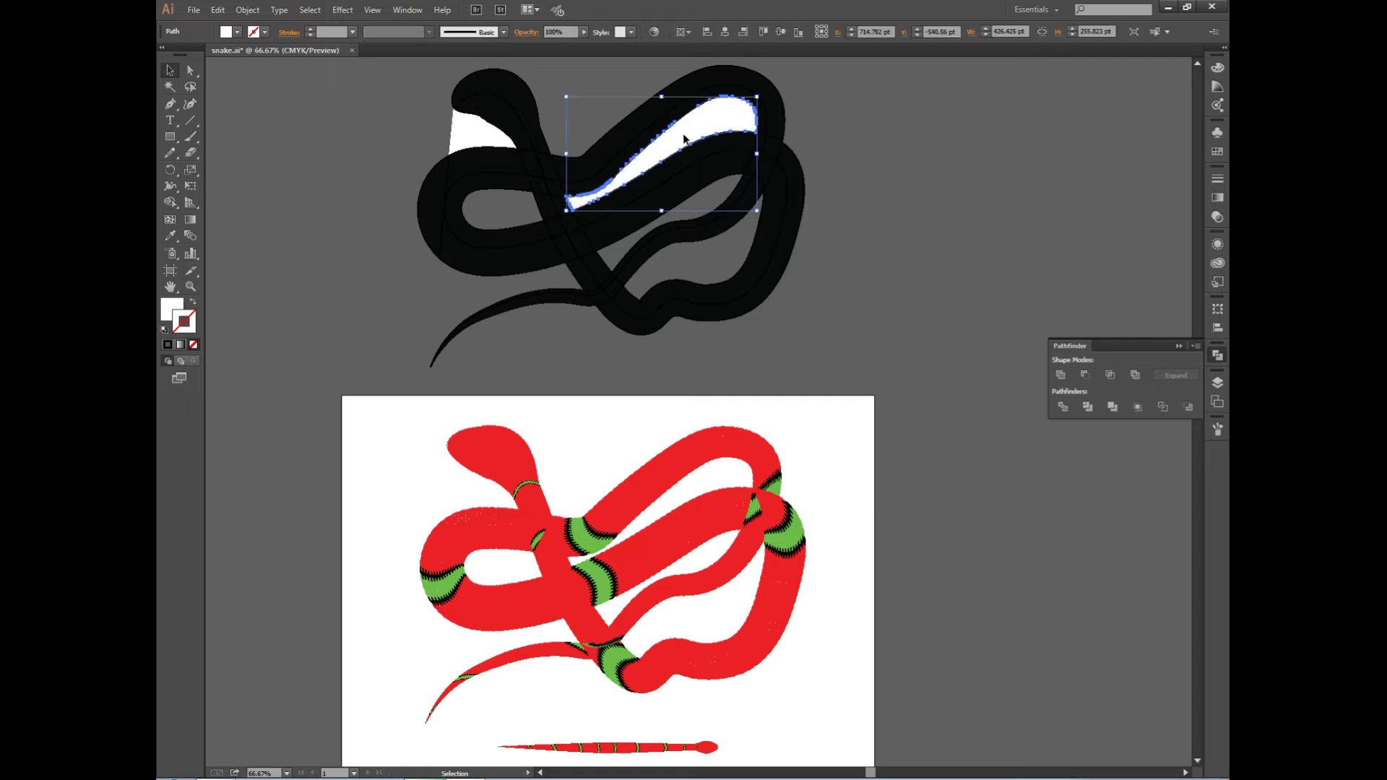
key("Delete")
left_click(480, 133)
key("Delete")
Select the remaining black outline pieces: diagonal bands, bottom-right outline and head
key("ctrl+plus")
key("ctrl+plus")
left_click(1161, 407)
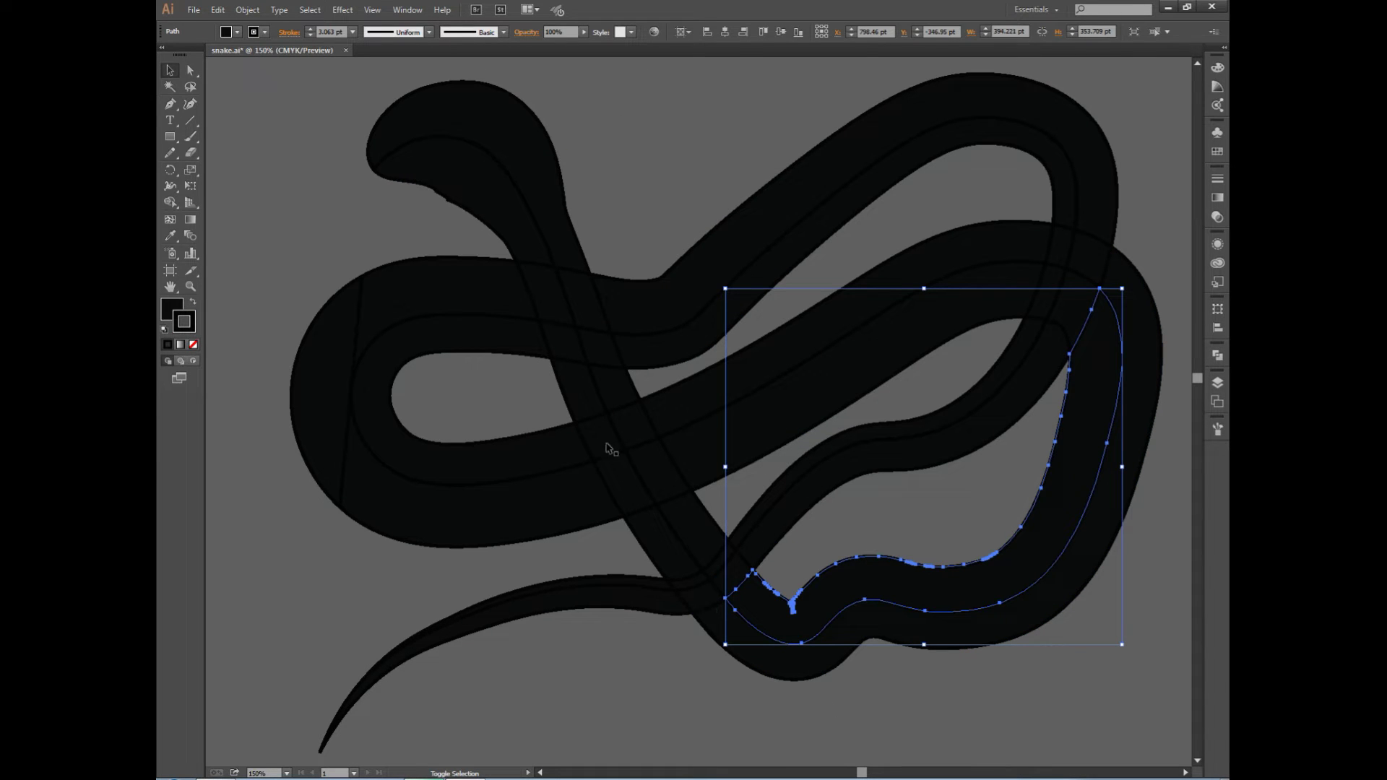
left_click(612, 356, "shift")
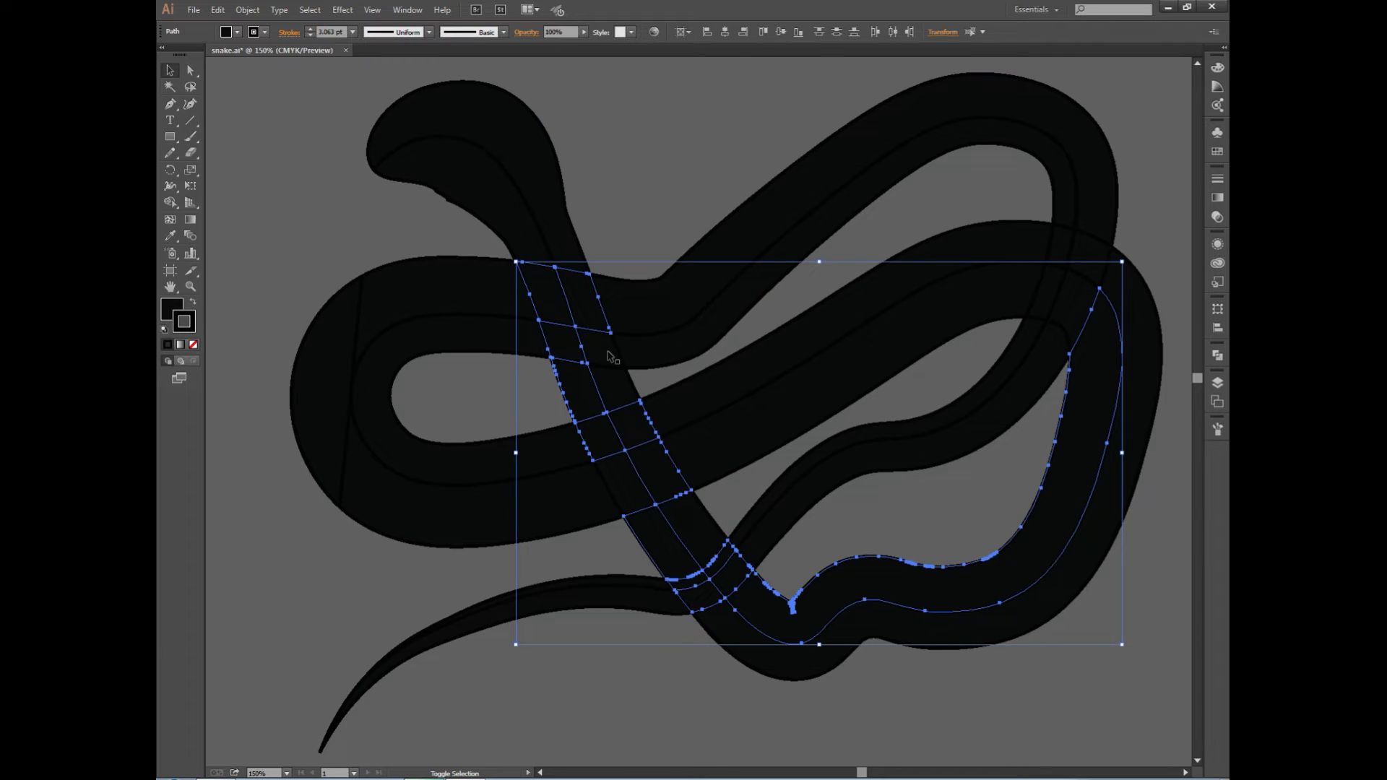
left_click(631, 500, "shift")
left_click(792, 676, "shift")
left_click(480, 205, "shift")
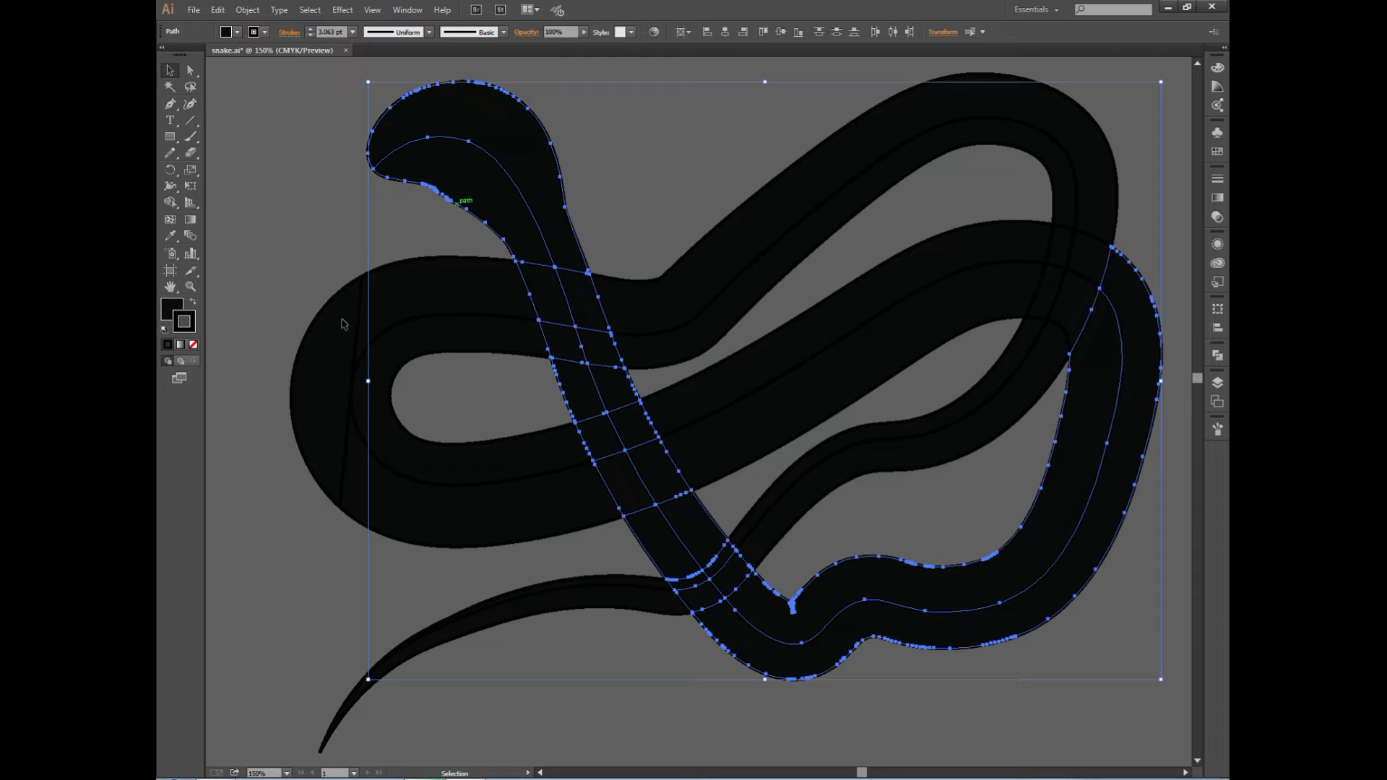
left_click(1216, 354)
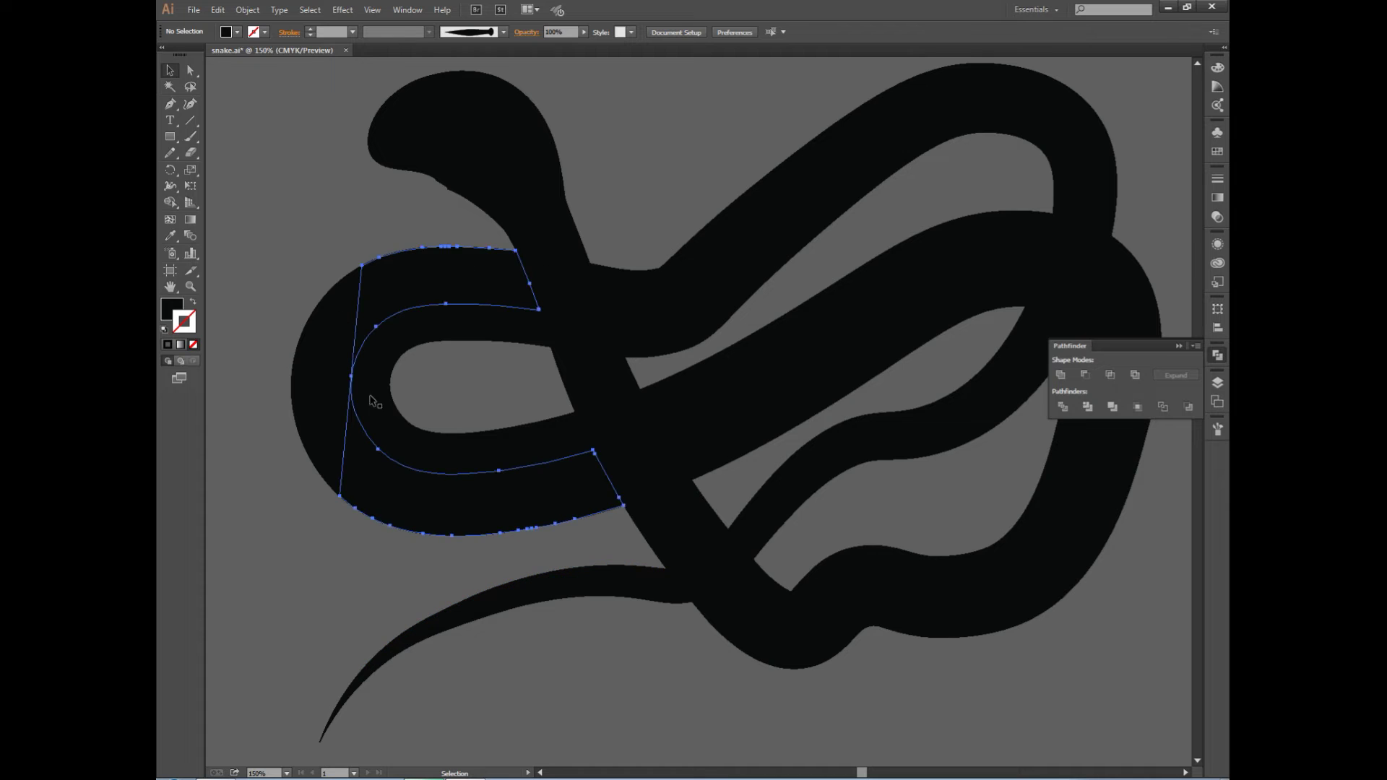
Select the whole black snake silhouette and place a copy of it to the right
left_click(576, 577)
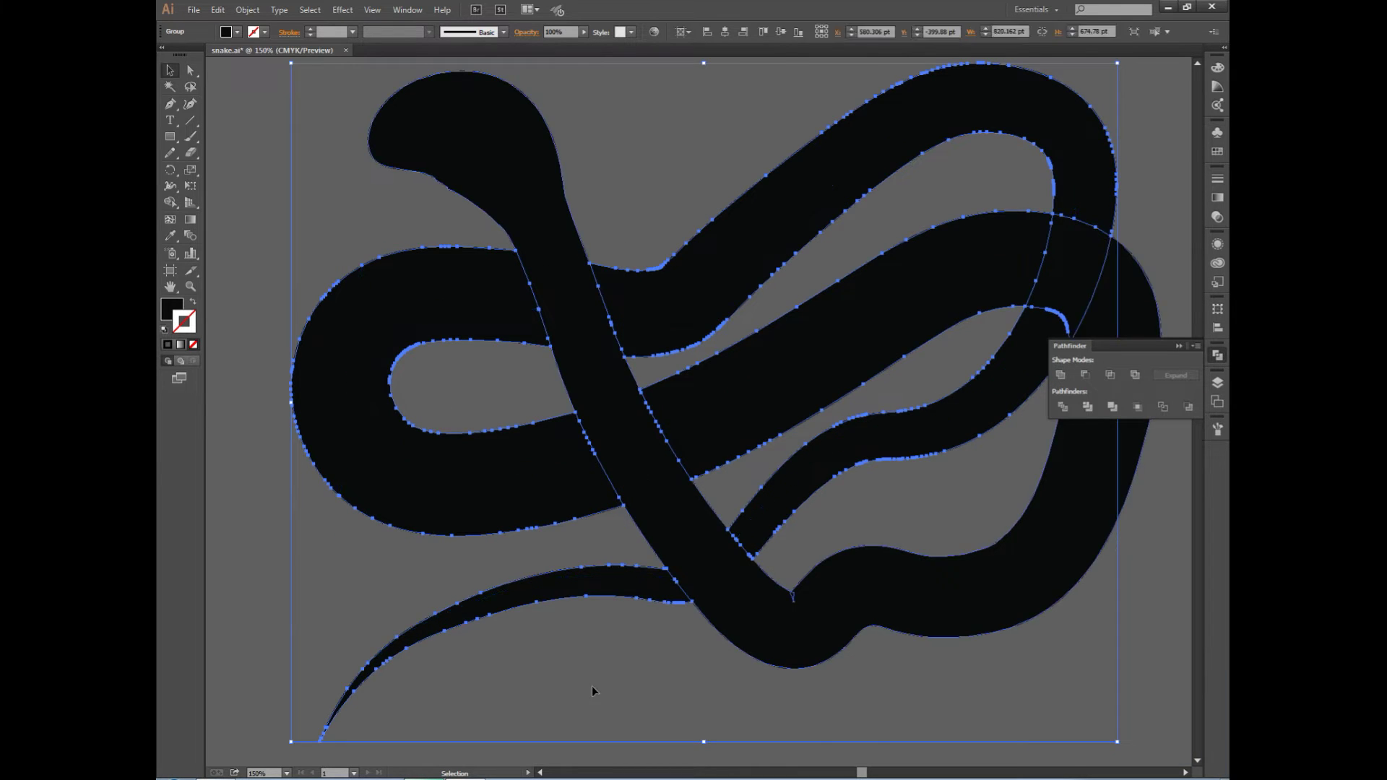
left_click(345, 433)
key("ctrl+minus")
key("ctrl+minus")
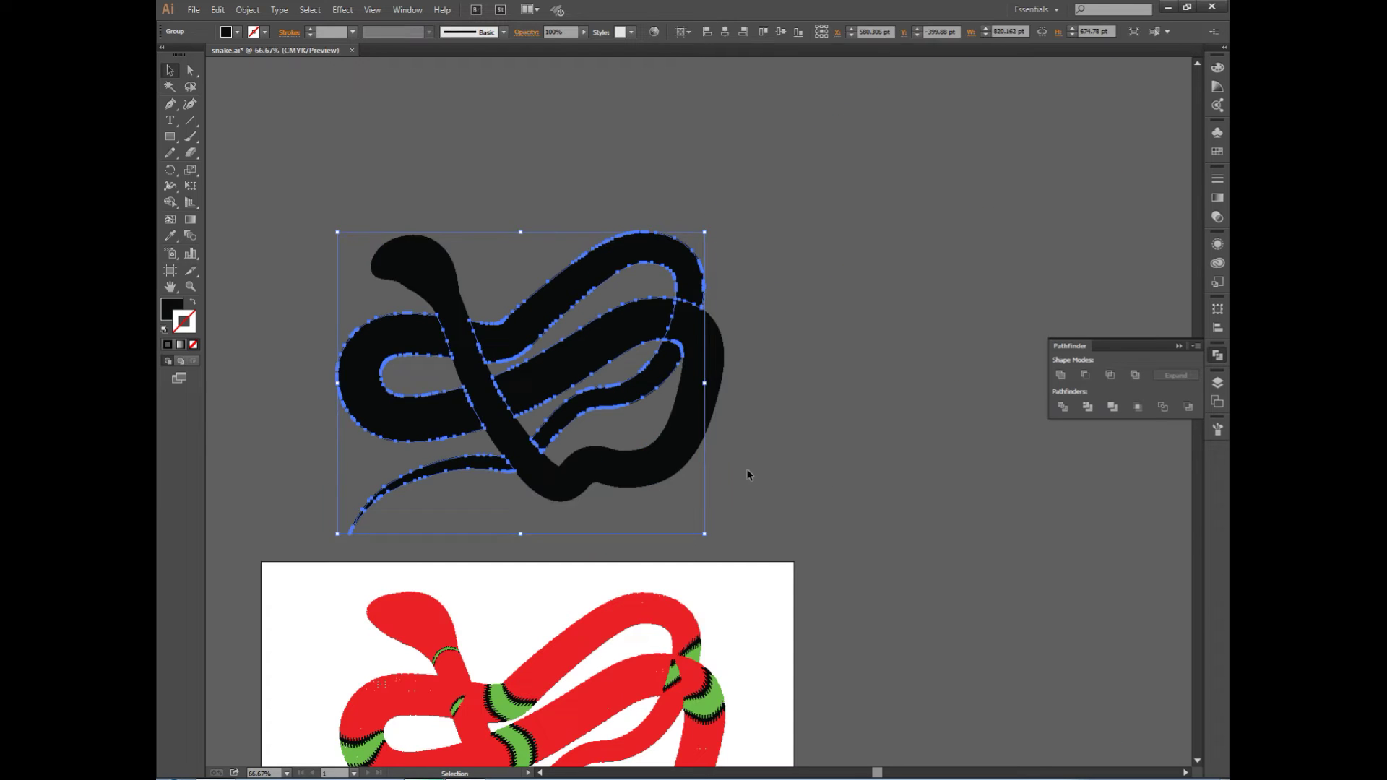
left_click_drag(935, 442, 829, 582)
key("ctrl+z")
scroll(851, 482, "down", 3)
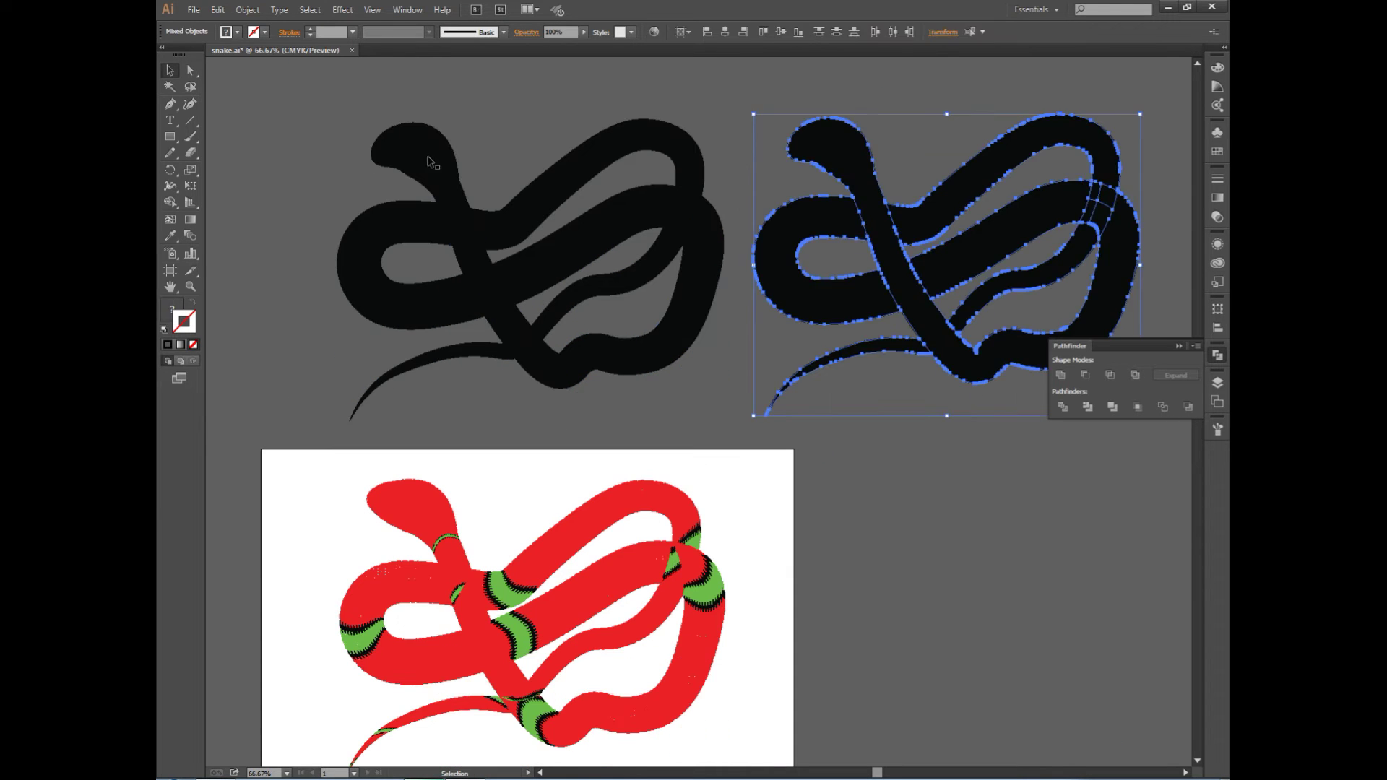
left_click_drag(593, 343, 602, 568)
key("ctrl+z")
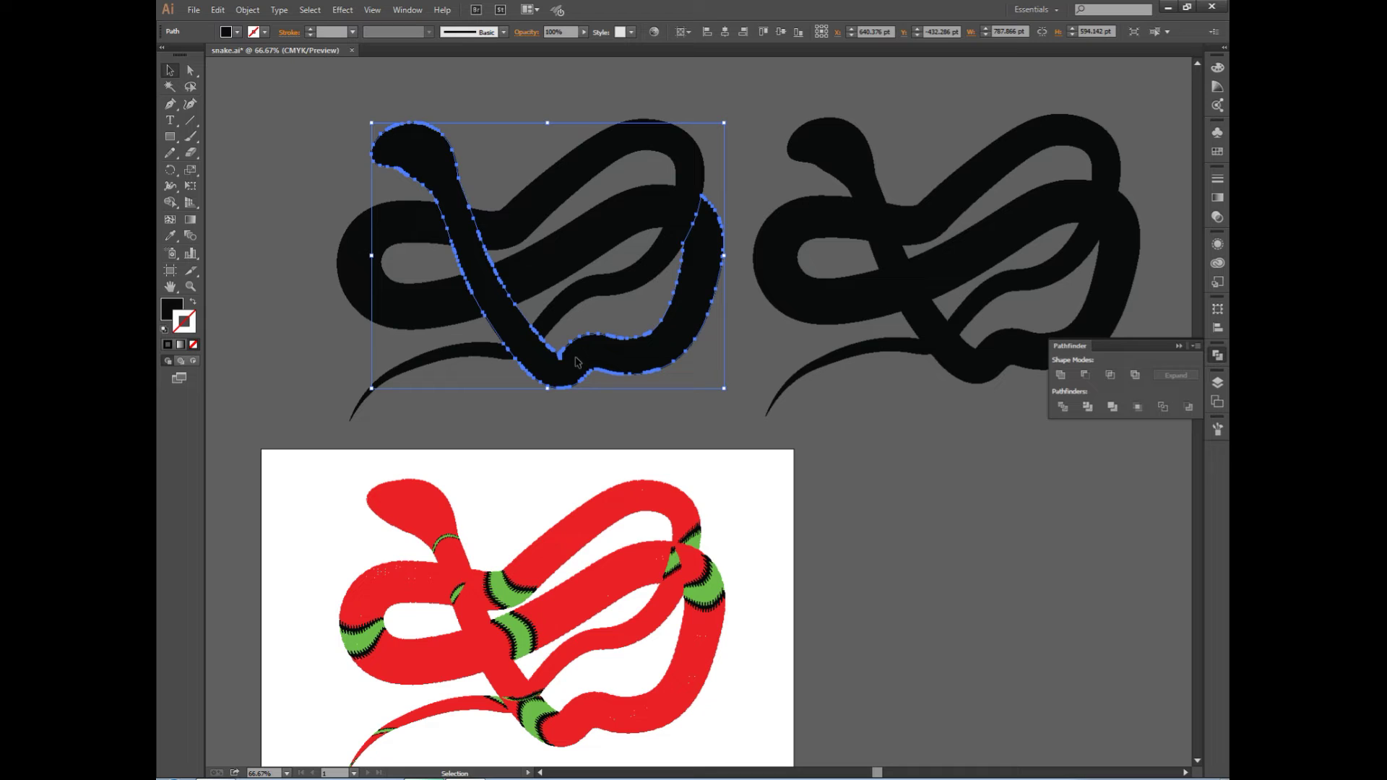
key("shift+Down")
key("shift+Down")
key("shift+Down")
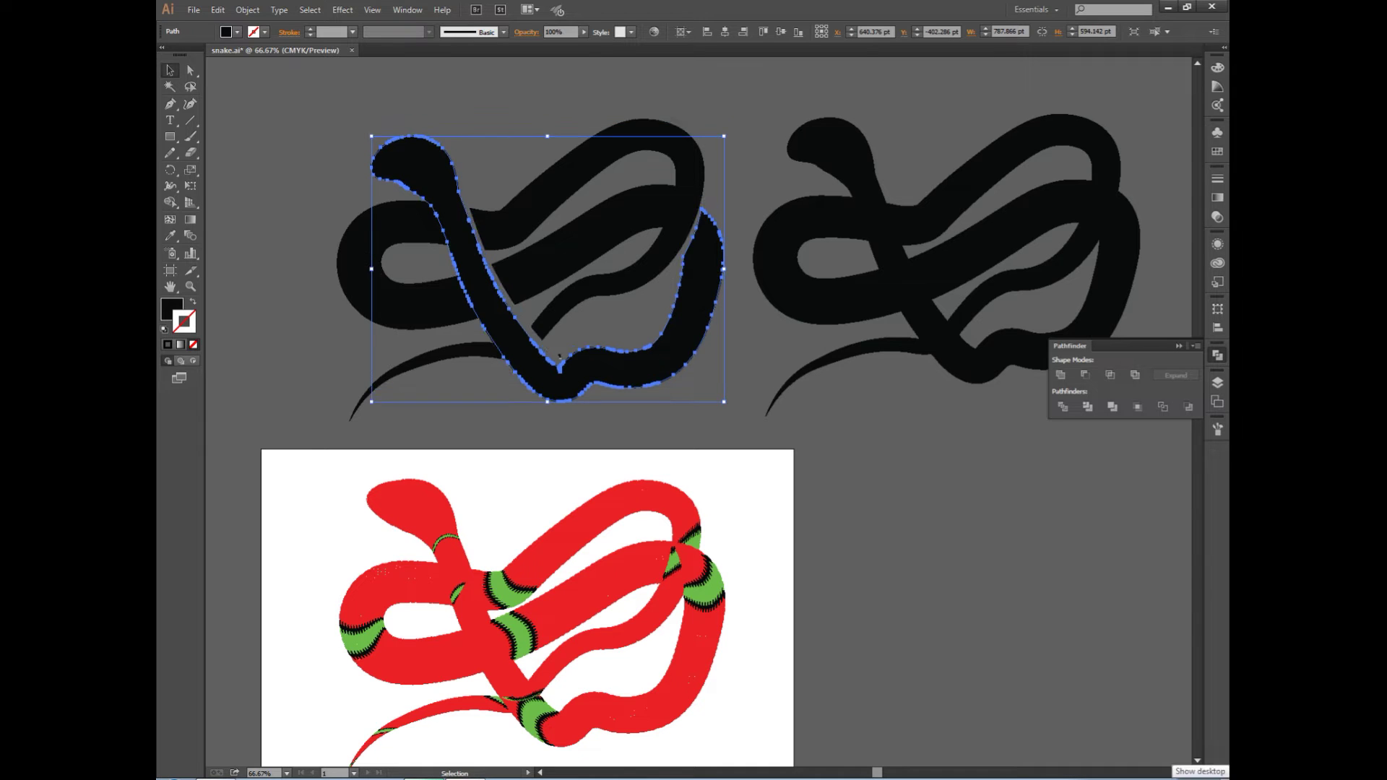
key("shift+Up")
key("shift+Up")
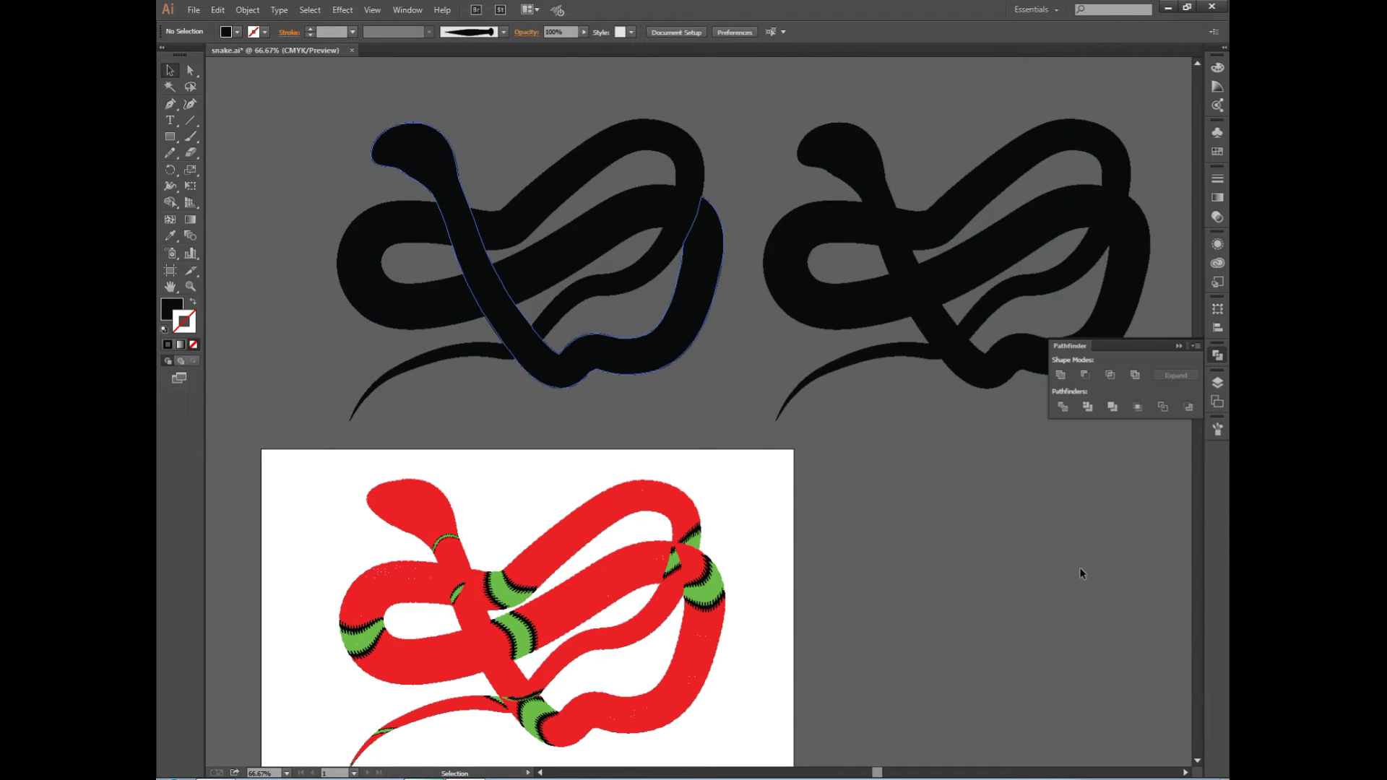
Send the black silhouette behind the red snake and unlock the Design layer
key("shift+Up")
key("shift+Up")
key("shift+Up")
key("shift+Down")
key("shift+Down")
key("shift+Down")
key("shift+Down")
key("shift+Down")
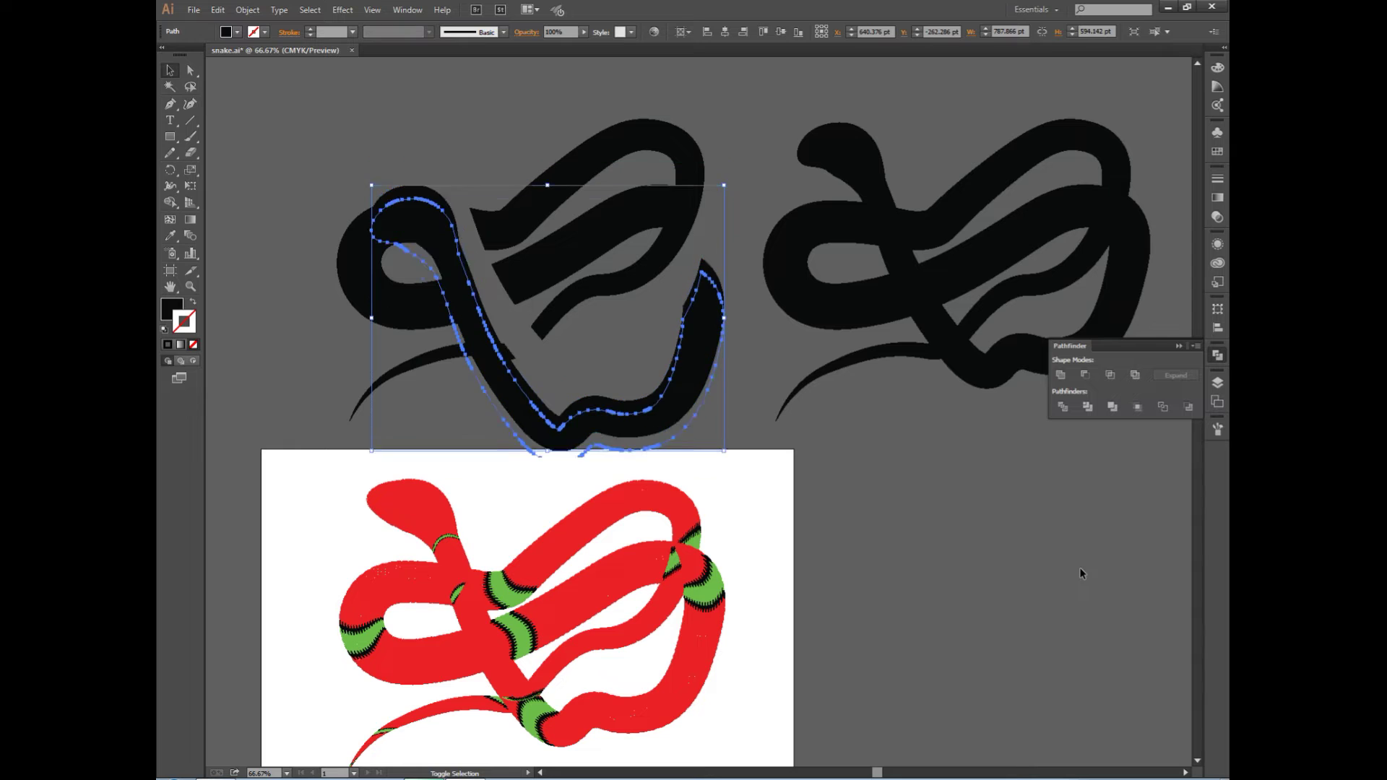
key("shift+Down")
key("shift+Down")
key("shift+Down")
key("shift+Down")
key("shift+Down")
key("shift+Down")
key("shift+Down")
key("shift+Down")
key("shift+Down")
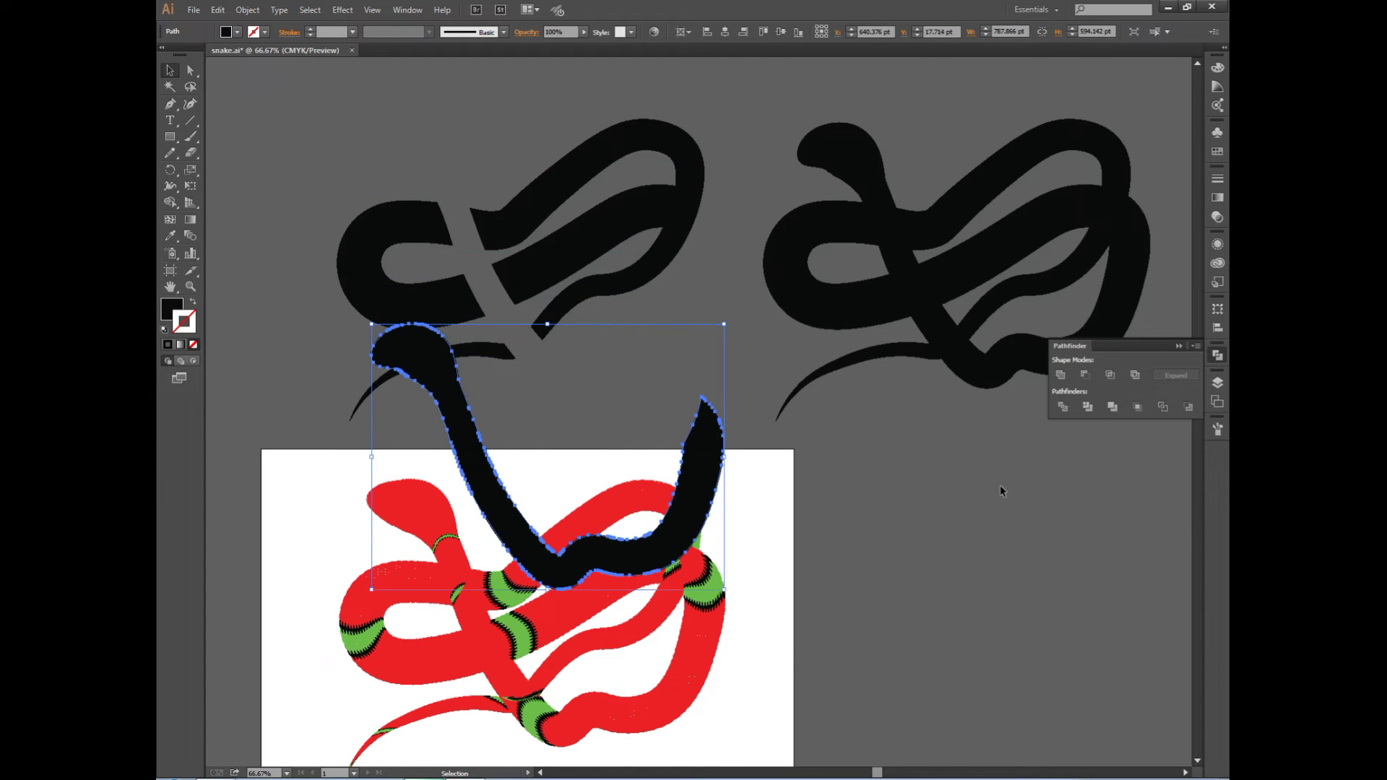
key("ctrl+shift+bracketleft")
left_click(1217, 383)
left_click(1073, 419)
key("ctrl+shift+a")
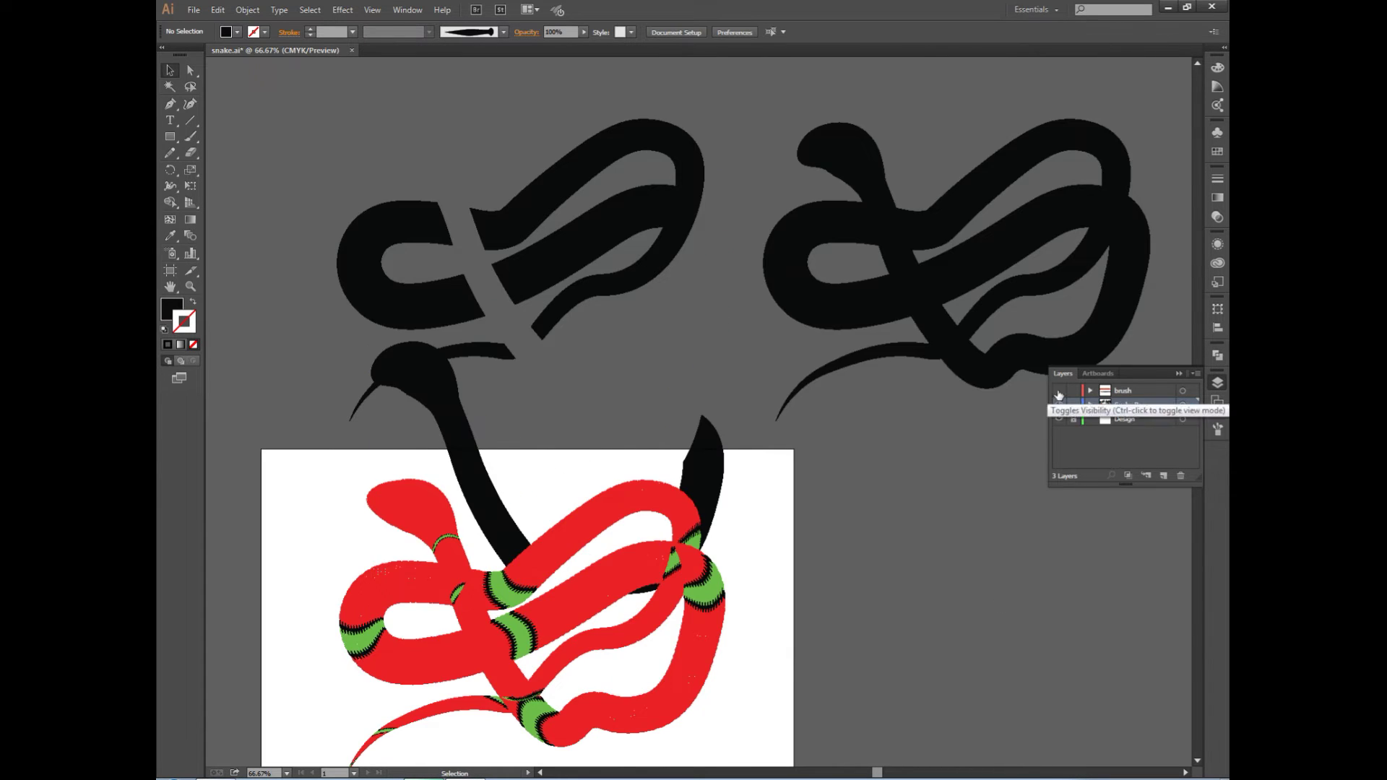
Nudge the black silhouette with arrow keys until it aligns beneath the red snake
key("ctrl+y")
key("ctrl+y")
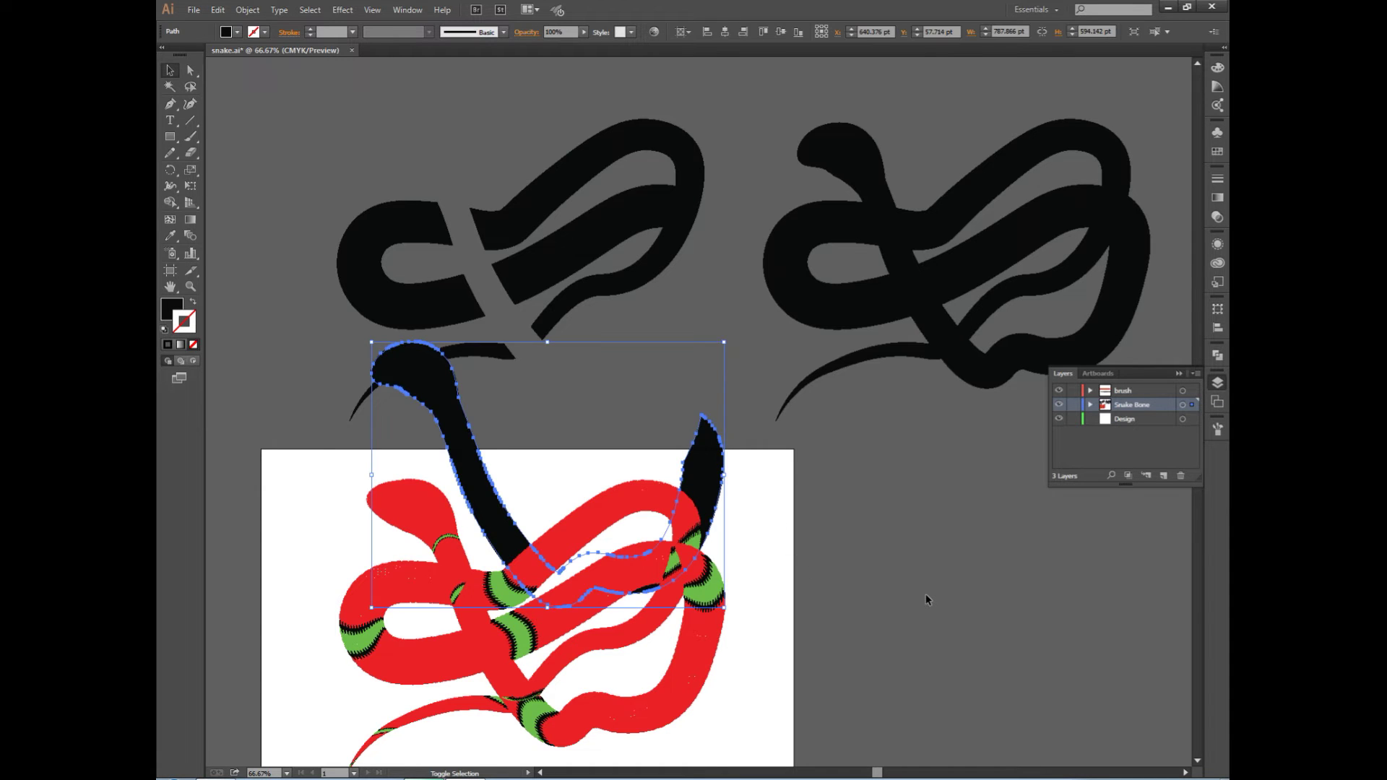
key("shift+Down")
key("shift+Down")
key("shift+Down")
key("shift+Down")
key("shift+Down")
key("shift+Down")
key("shift+Down")
key("shift+Down")
key("shift+Down")
key("shift+Down")
key("shift+Down")
key("shift+Down")
key("shift+Down")
key("shift+Down")
key("shift+Down")
key("shift+Down")
key("shift+Down")
key("shift+Down")
key("Down")
key("Down")
key("Down")
key("Down")
key("Up")
key("Up")
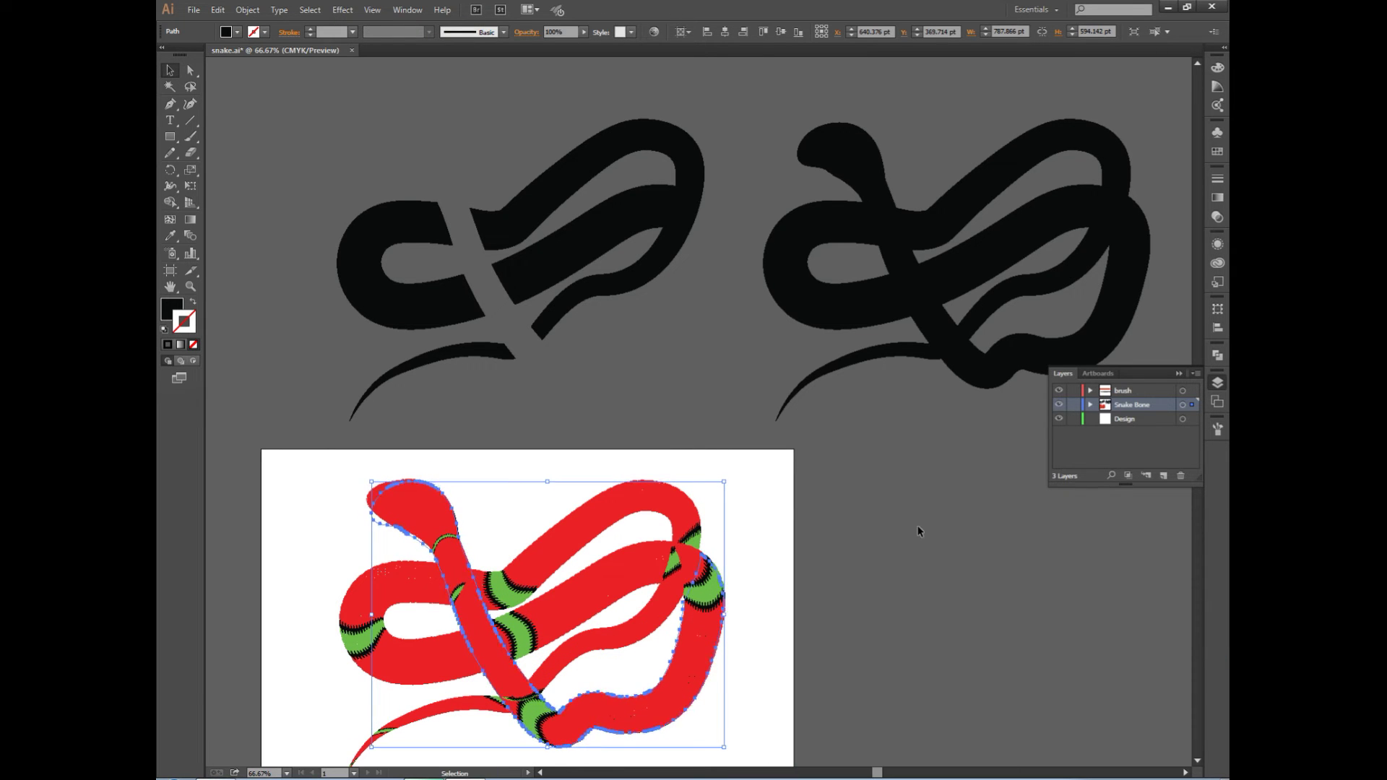
key("Down")
left_click(687, 353)
scroll(920, 551, "down", 5)
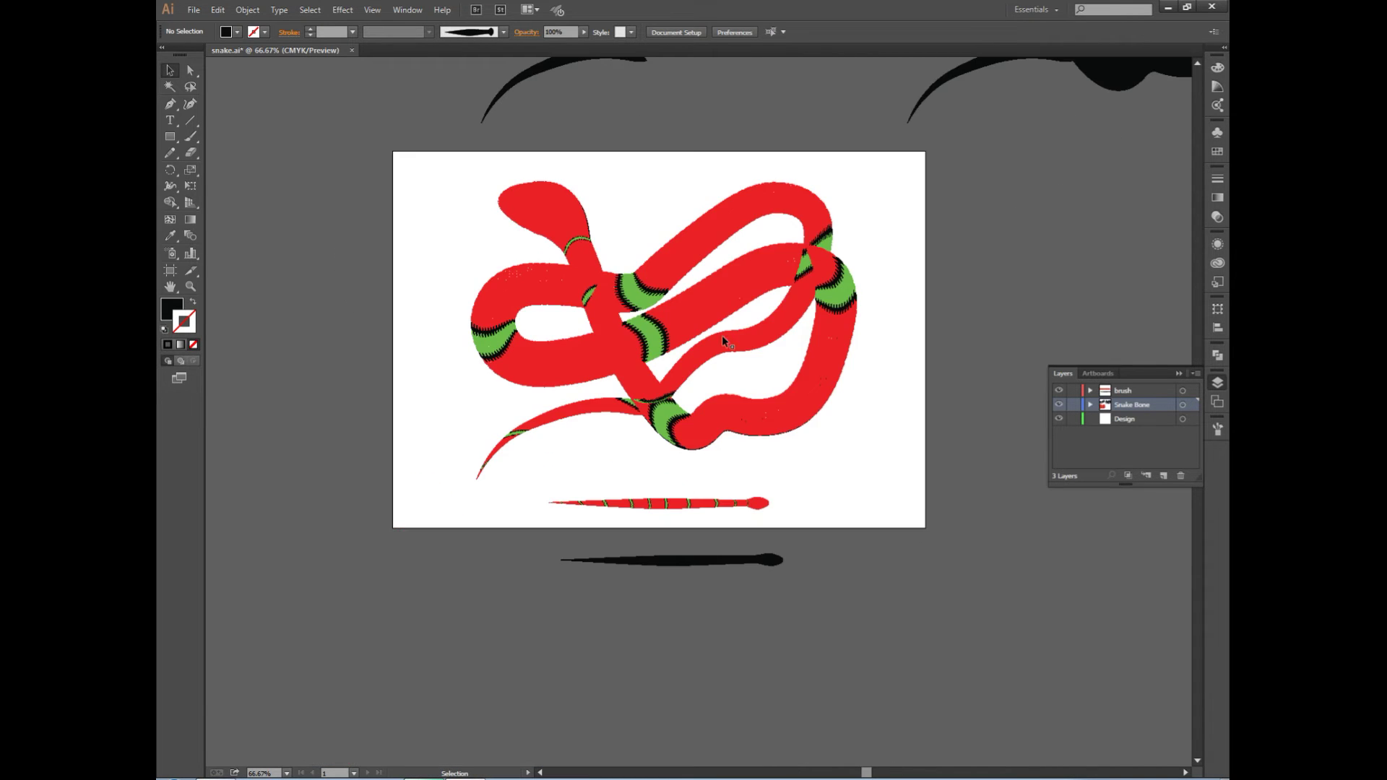
Shrink the brushed band path at the coil crossing and stretch it up and to the right
scroll(513, 327, "up", 10)
right_click(513, 327)
left_click(531, 330)
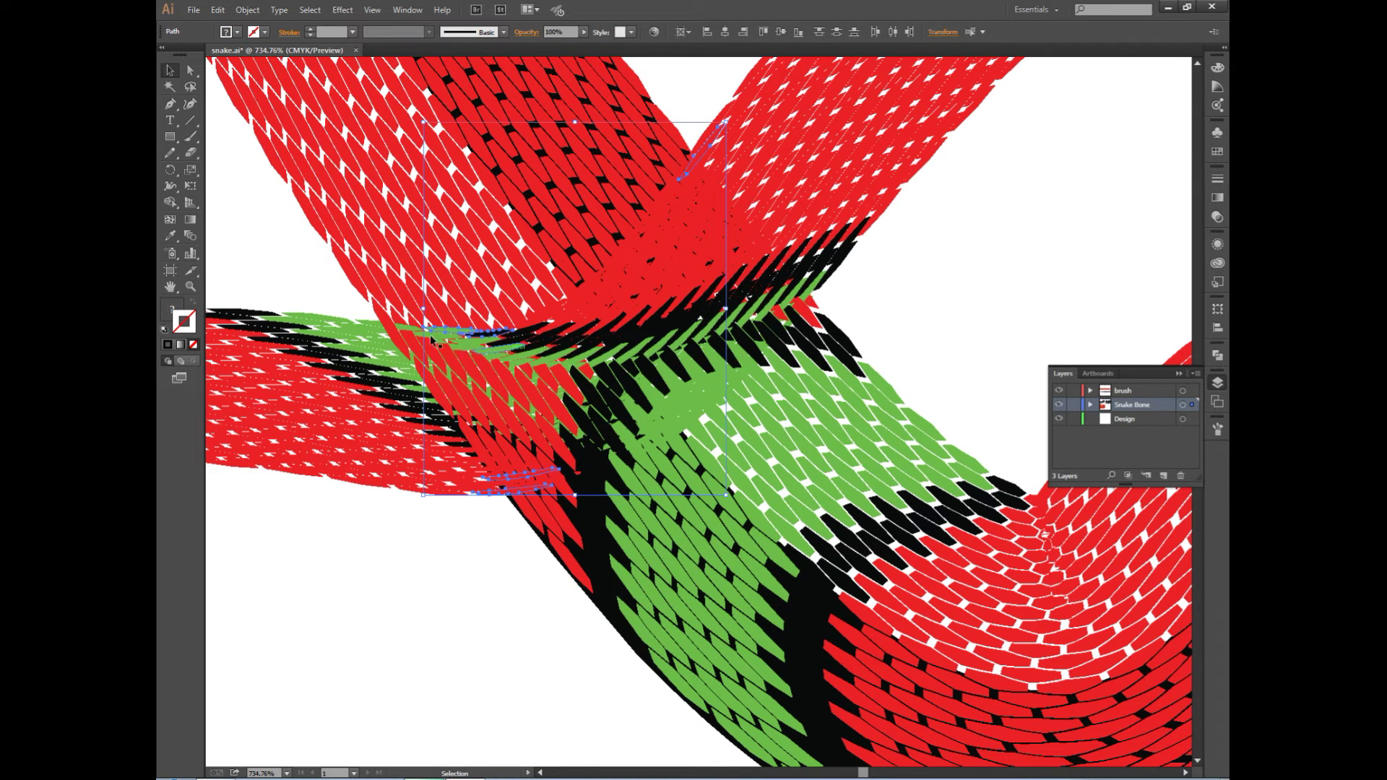
mouse_move(725, 123)
left_mouse_down()
mouse_move(610, 334)
mouse_move(661, 351)
left_mouse_up()
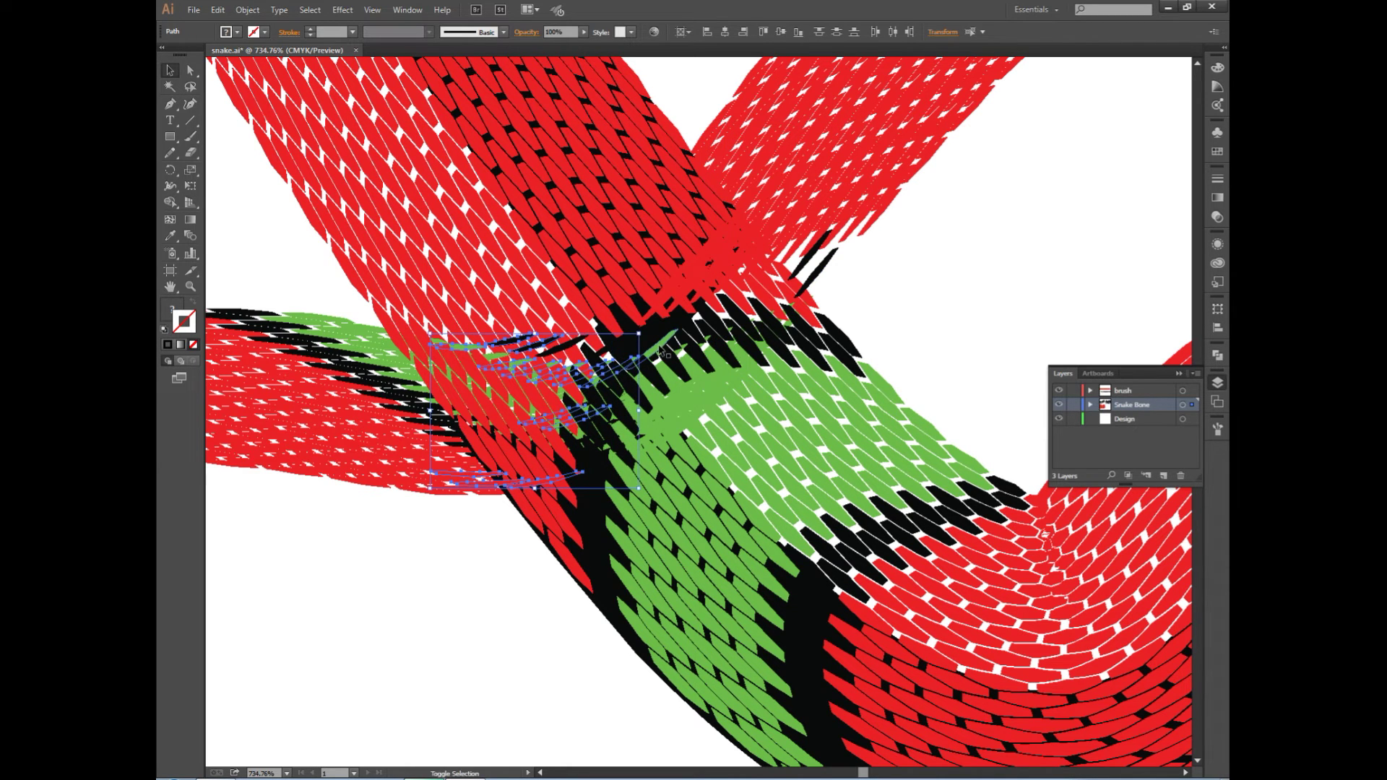
left_click_drag(665, 302, 745, 225)
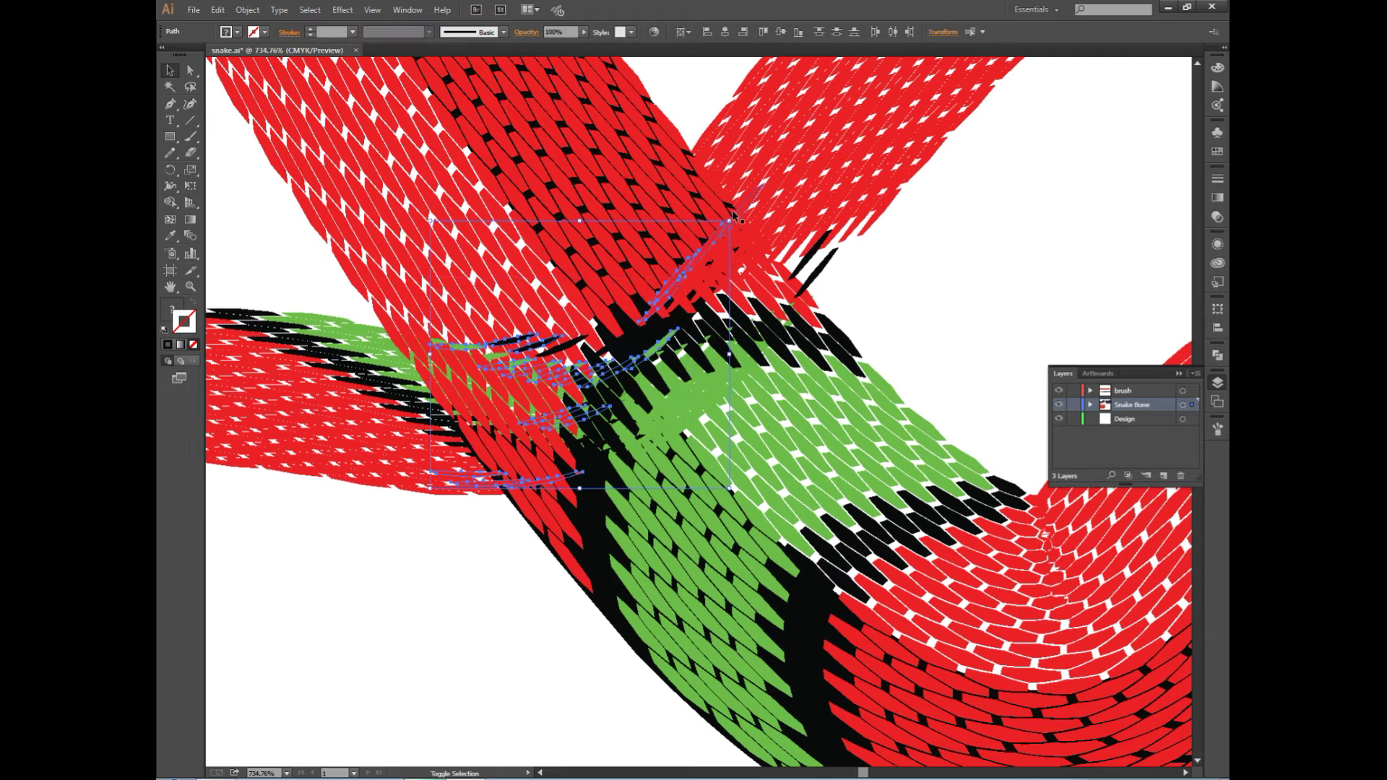
left_click_drag(757, 226, 763, 229)
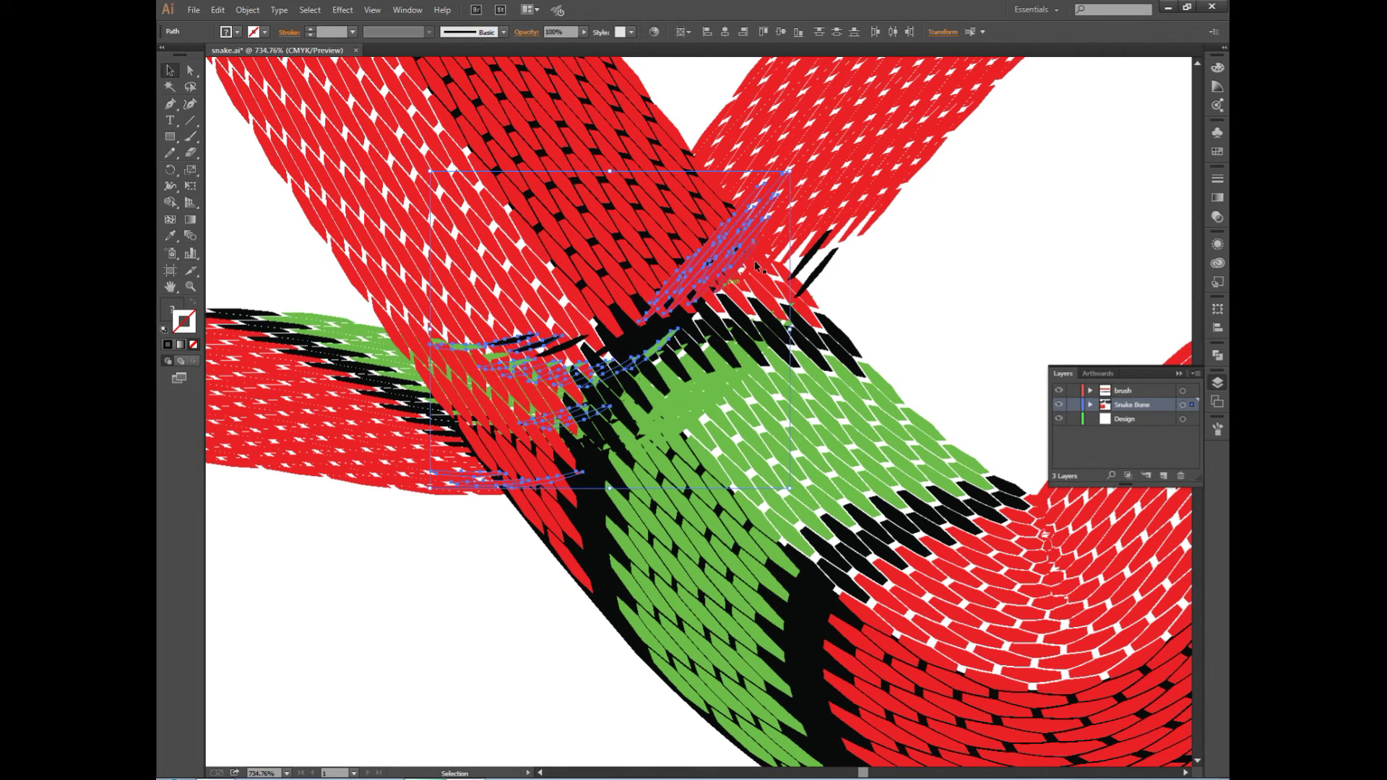
left_click_drag(754, 260, 787, 213)
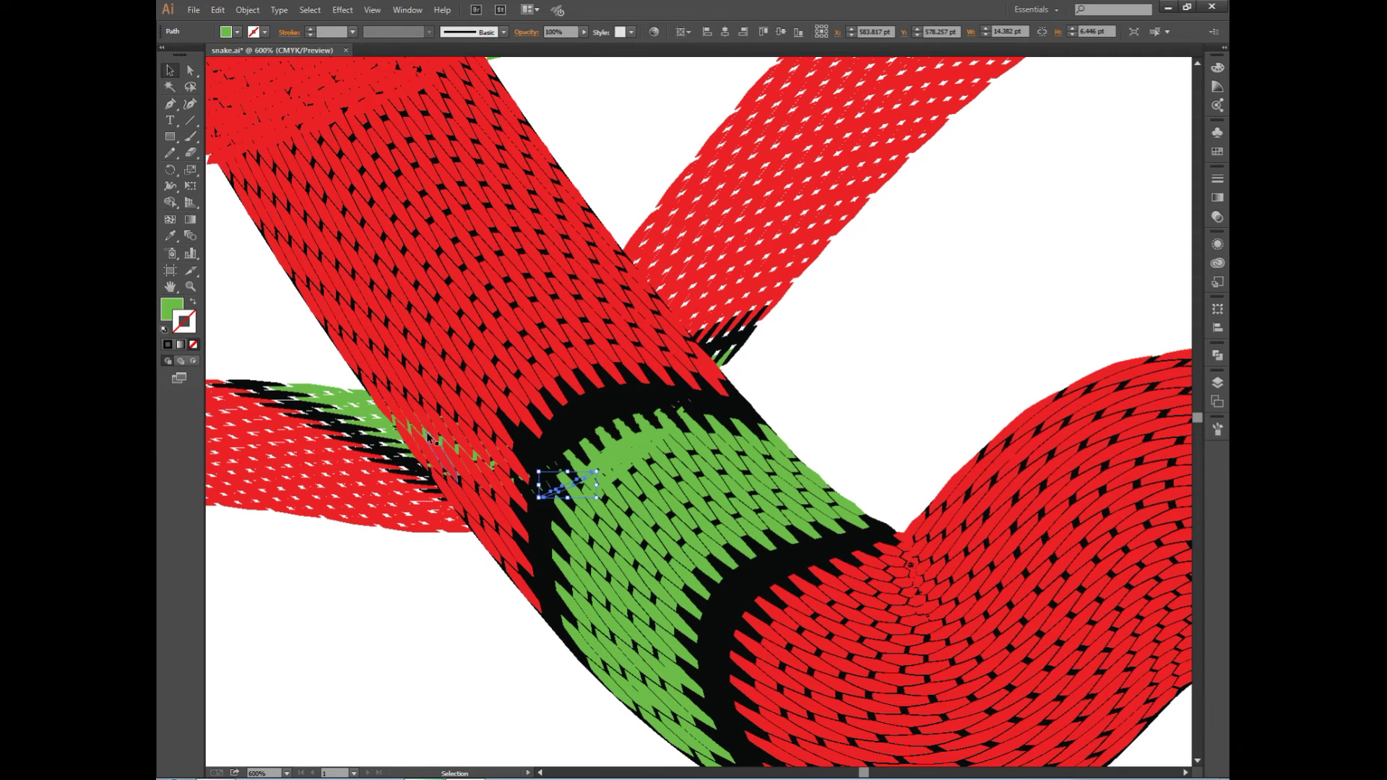
left_click_drag(558, 481, 426, 442)
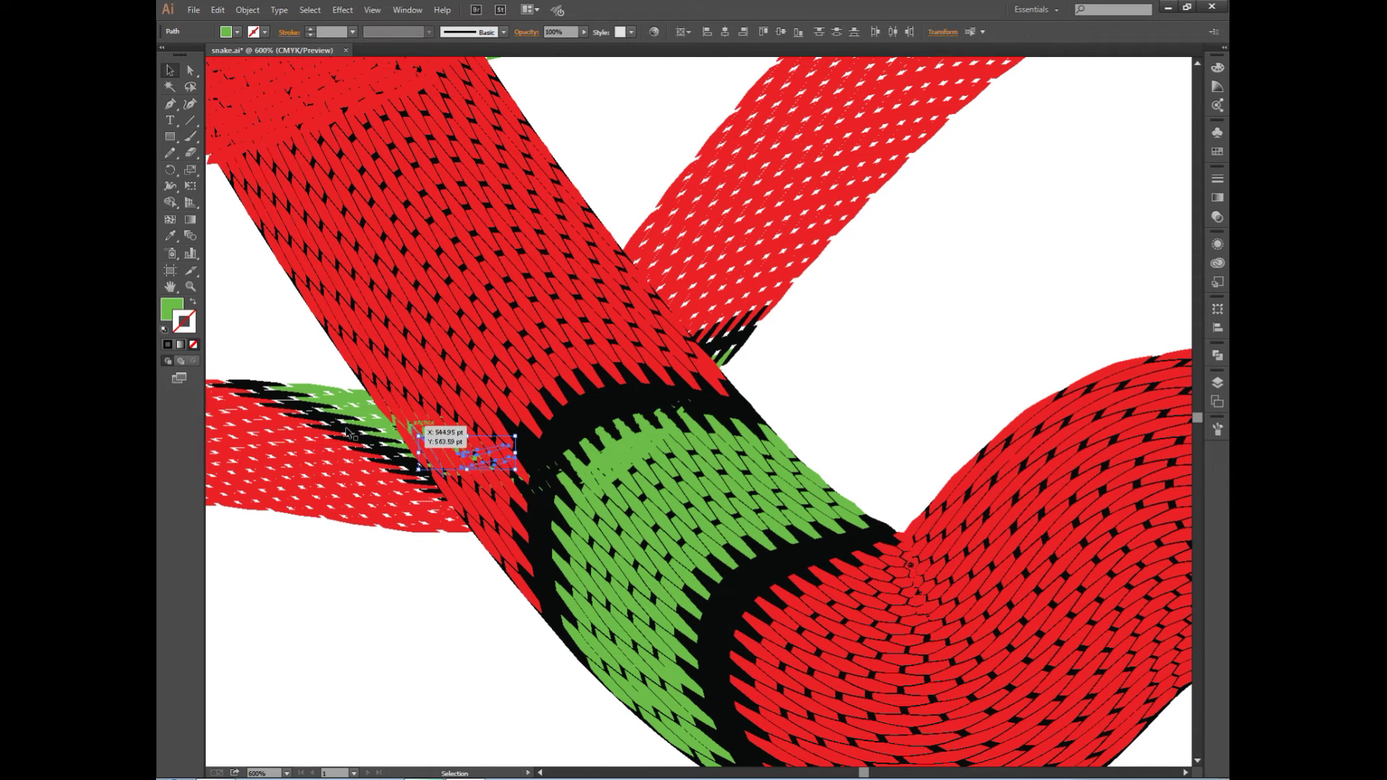
Select four thin brush paths at the crossing and delete them
scroll(426, 442, "up", 4)
left_click(435, 380, "shift")
left_click(672, 554, "shift")
left_click(903, 610, "shift")
left_click(1042, 529, "shift")
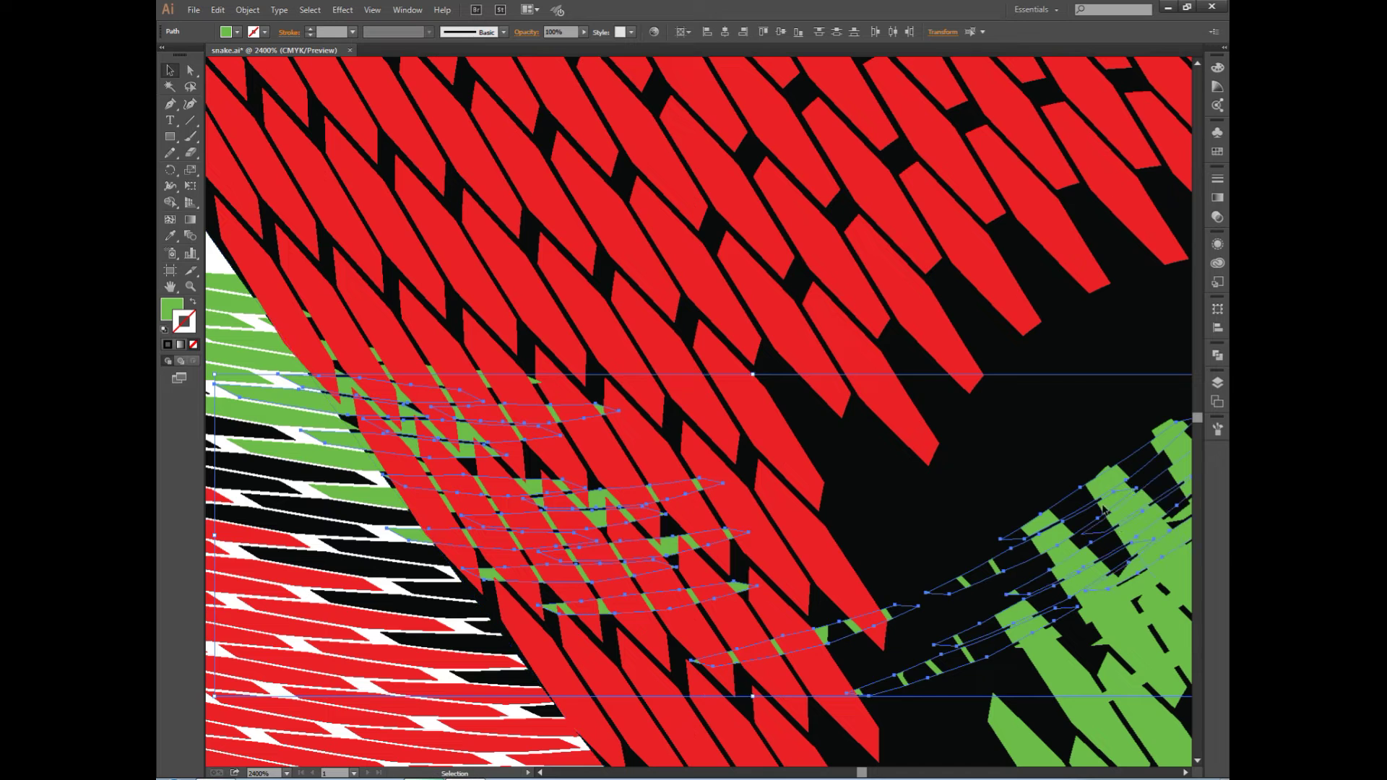
key("Delete")
Zoom into the crossing and select the red hexagon scales near the green and white stripes
left_click(1185, 516)
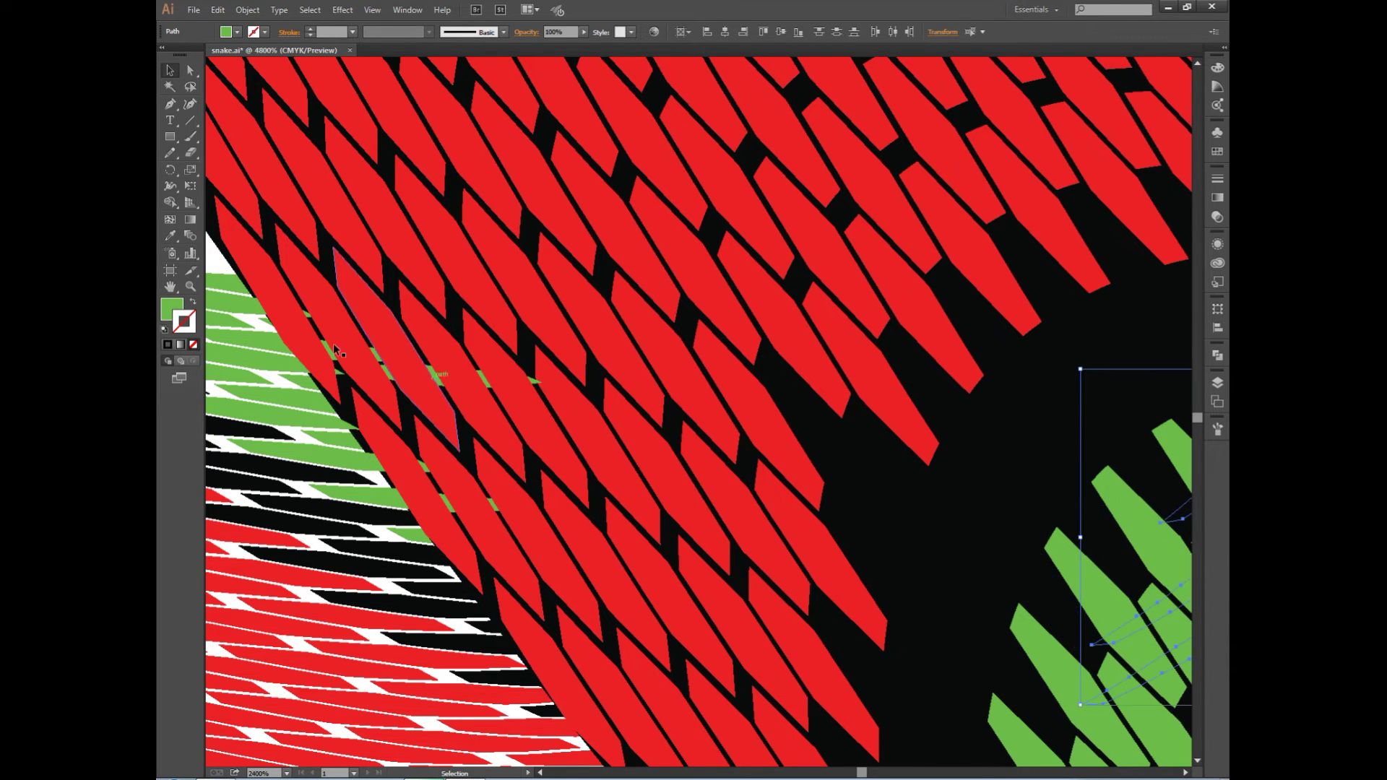
key("ctrl+plus")
left_click_drag(279, 341, 371, 294)
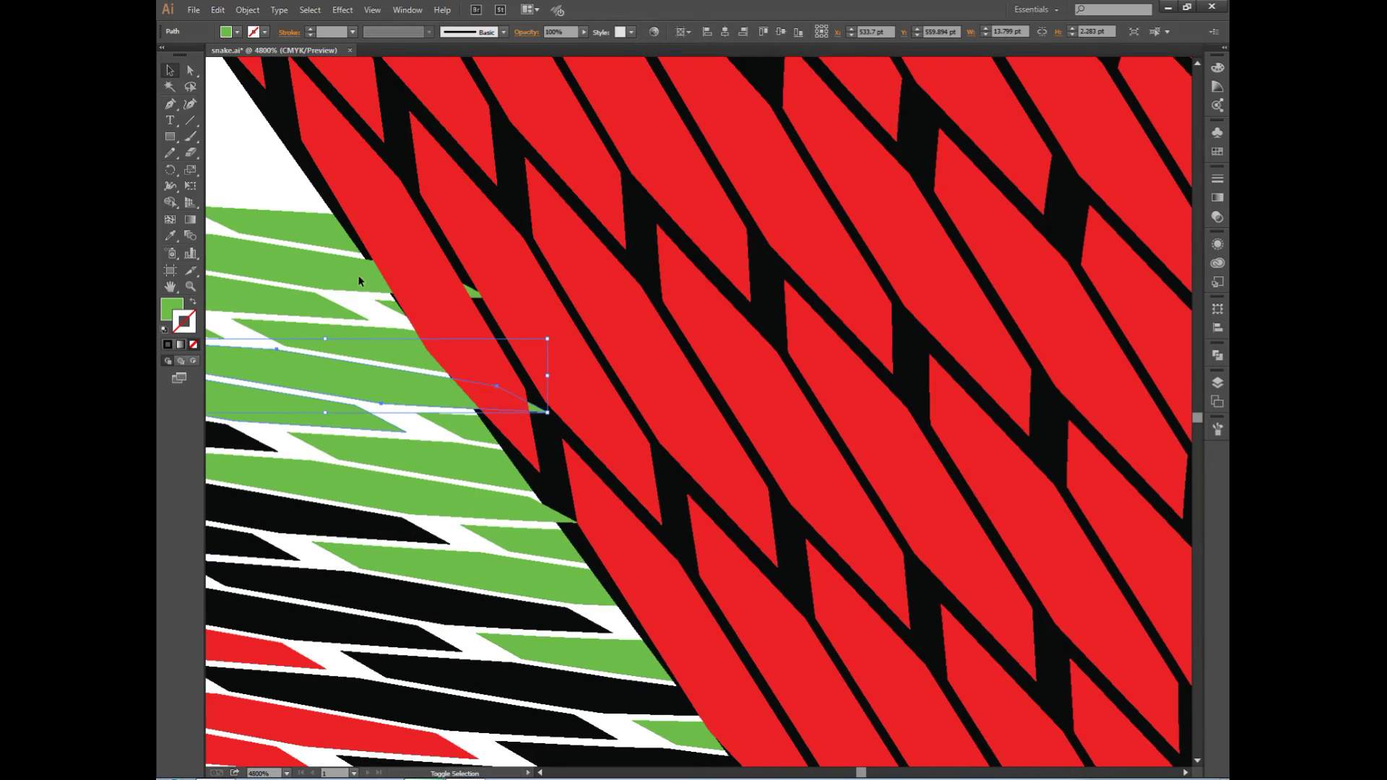
scroll(553, 554, "down", 5)
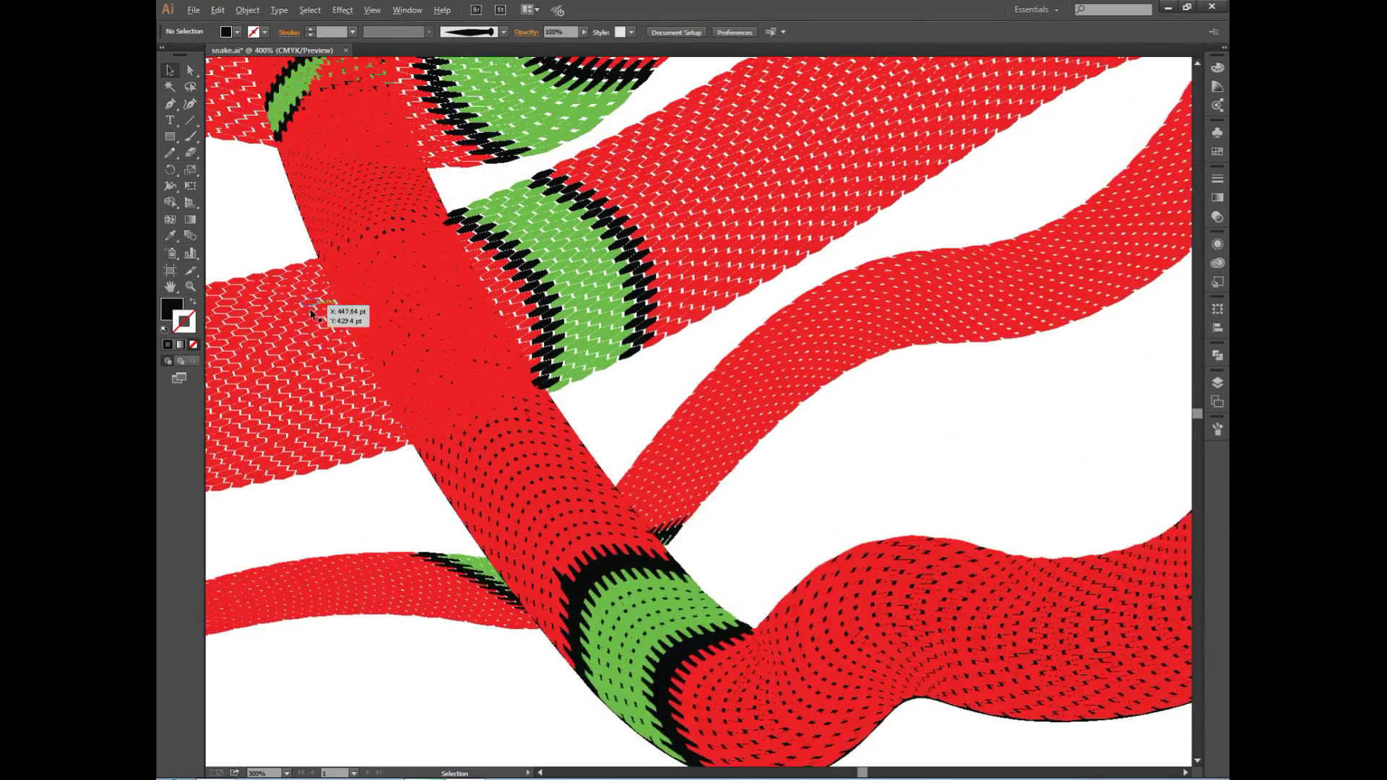
scroll(334, 309, "up", 3)
left_click(310, 265)
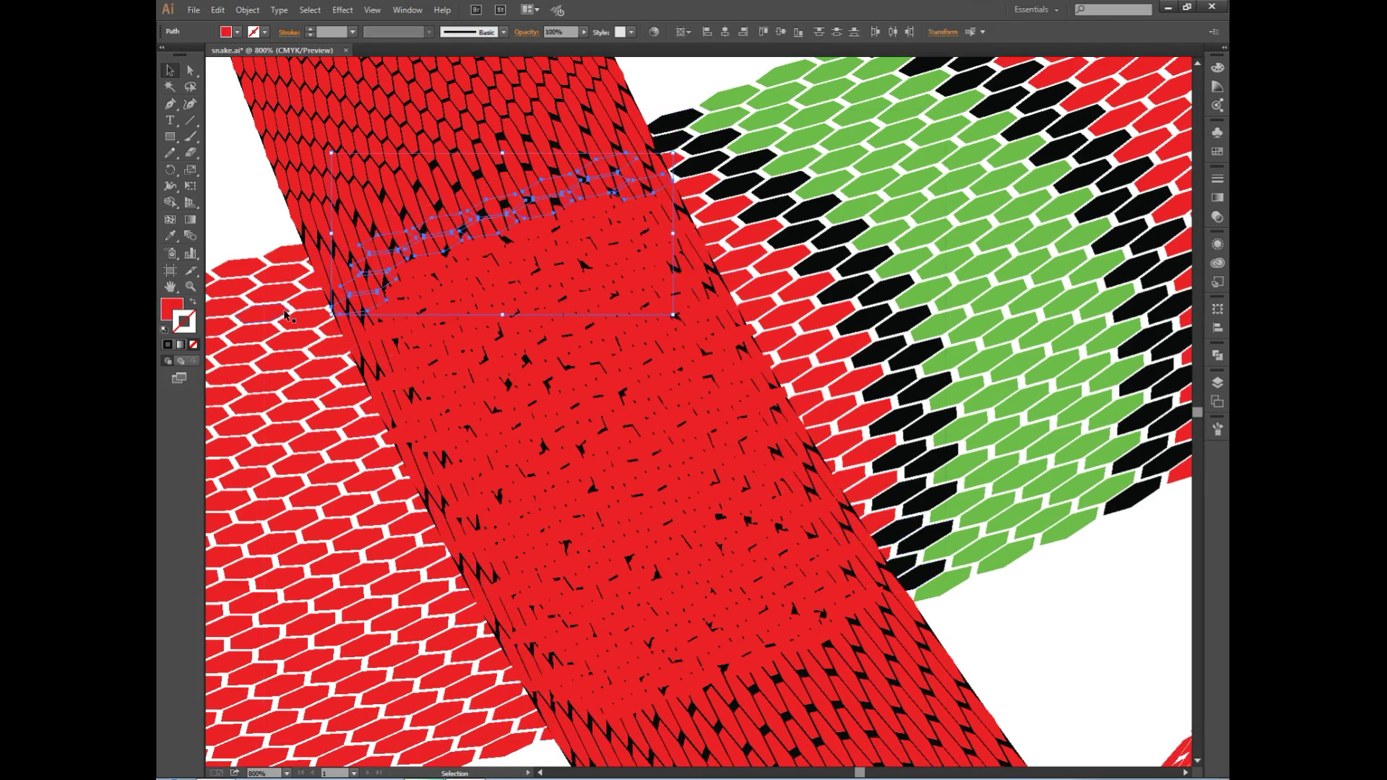
key("ctrl+plus")
left_click(1107, 279, "shift")
Select the stray scales scattered around the crossing and remove them
left_click(431, 436)
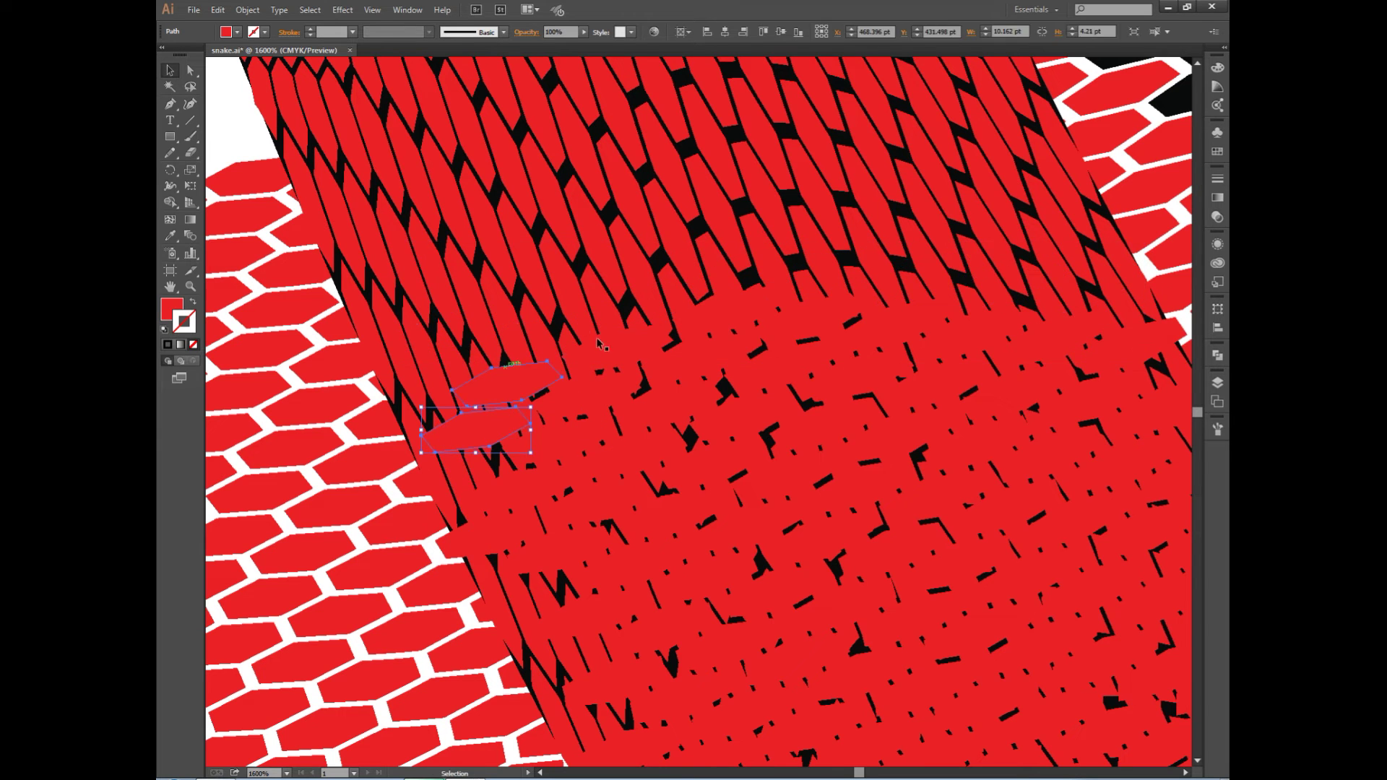
key("ctrl+plus")
left_click(564, 368, "shift")
left_click(852, 282, "shift")
left_click(491, 463, "shift")
left_click(295, 371, "shift")
left_click(251, 575, "shift")
left_click(540, 612, "shift")
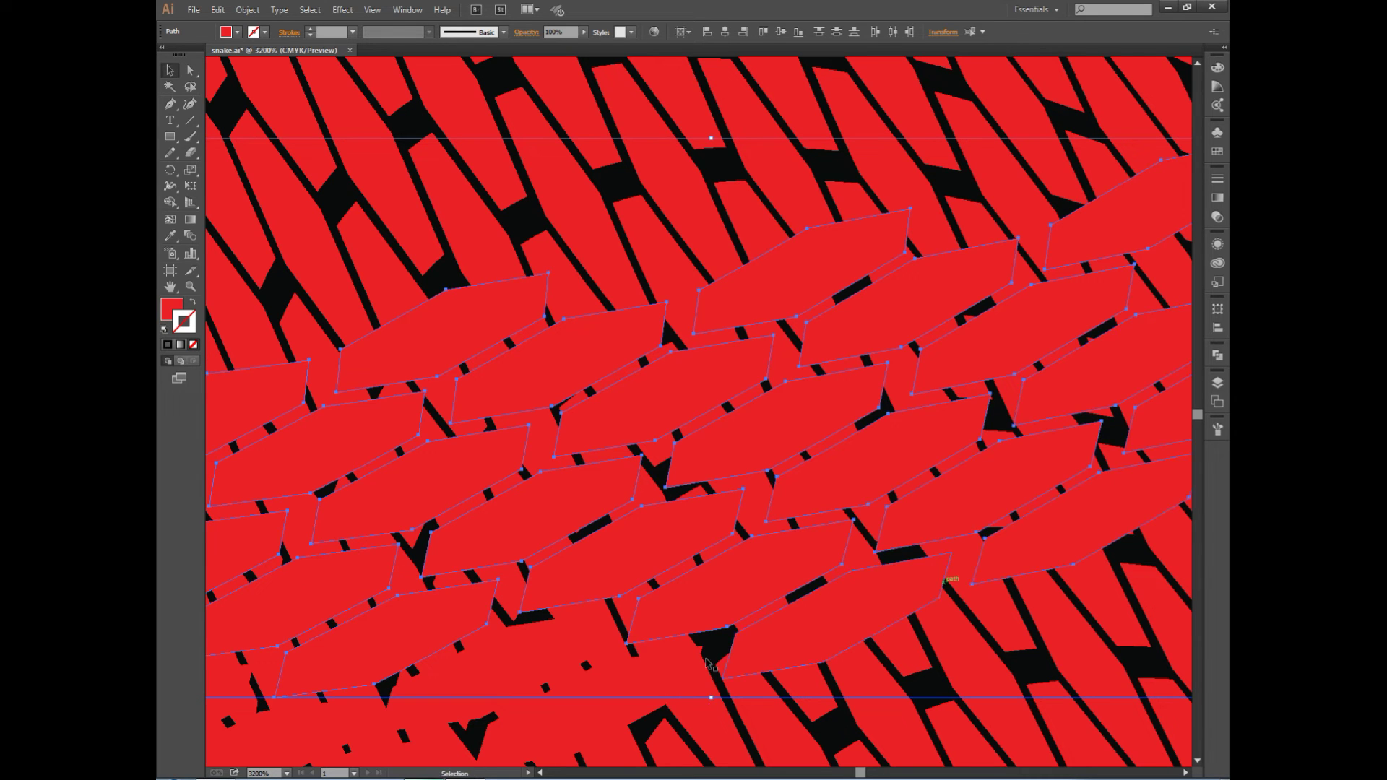
key("ctrl+minus")
left_click(361, 606, "shift")
left_click(376, 491, "shift")
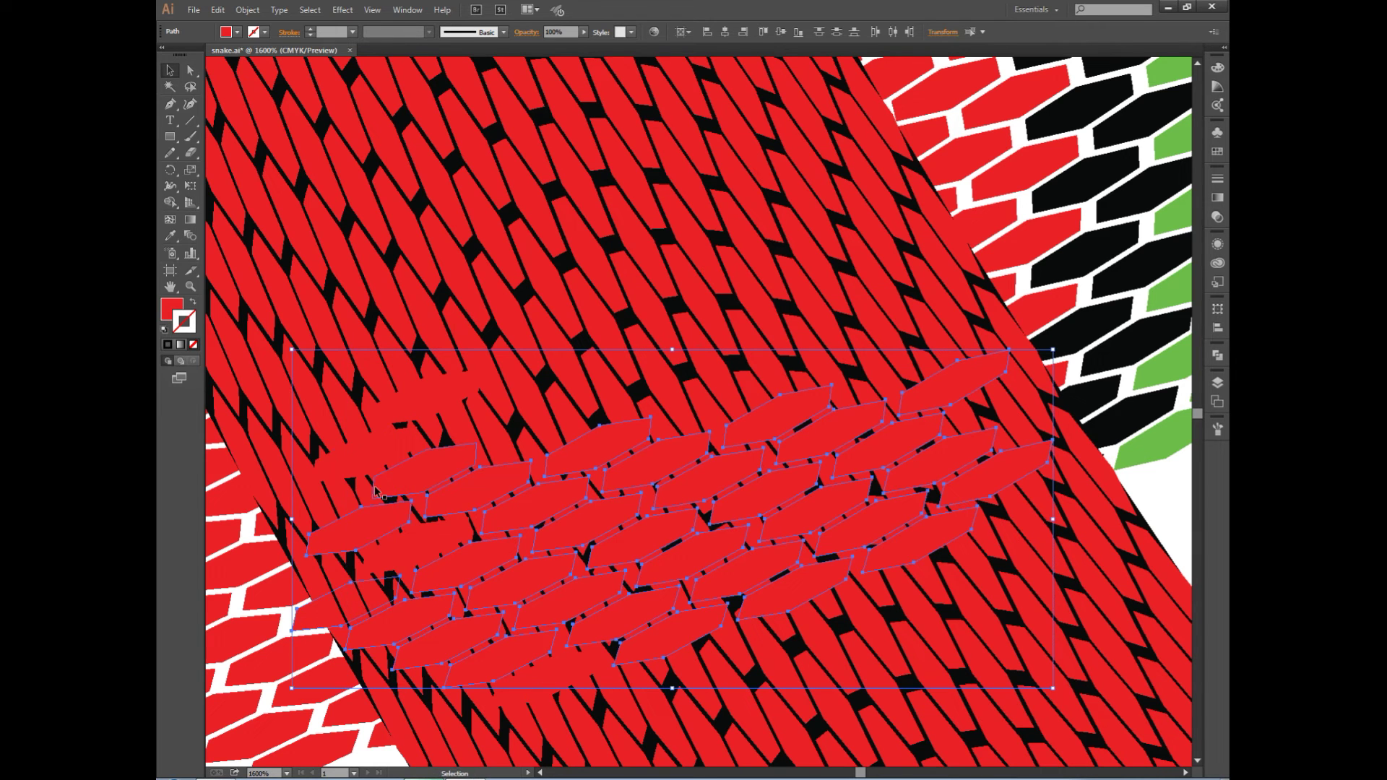
key("ctrl+z")
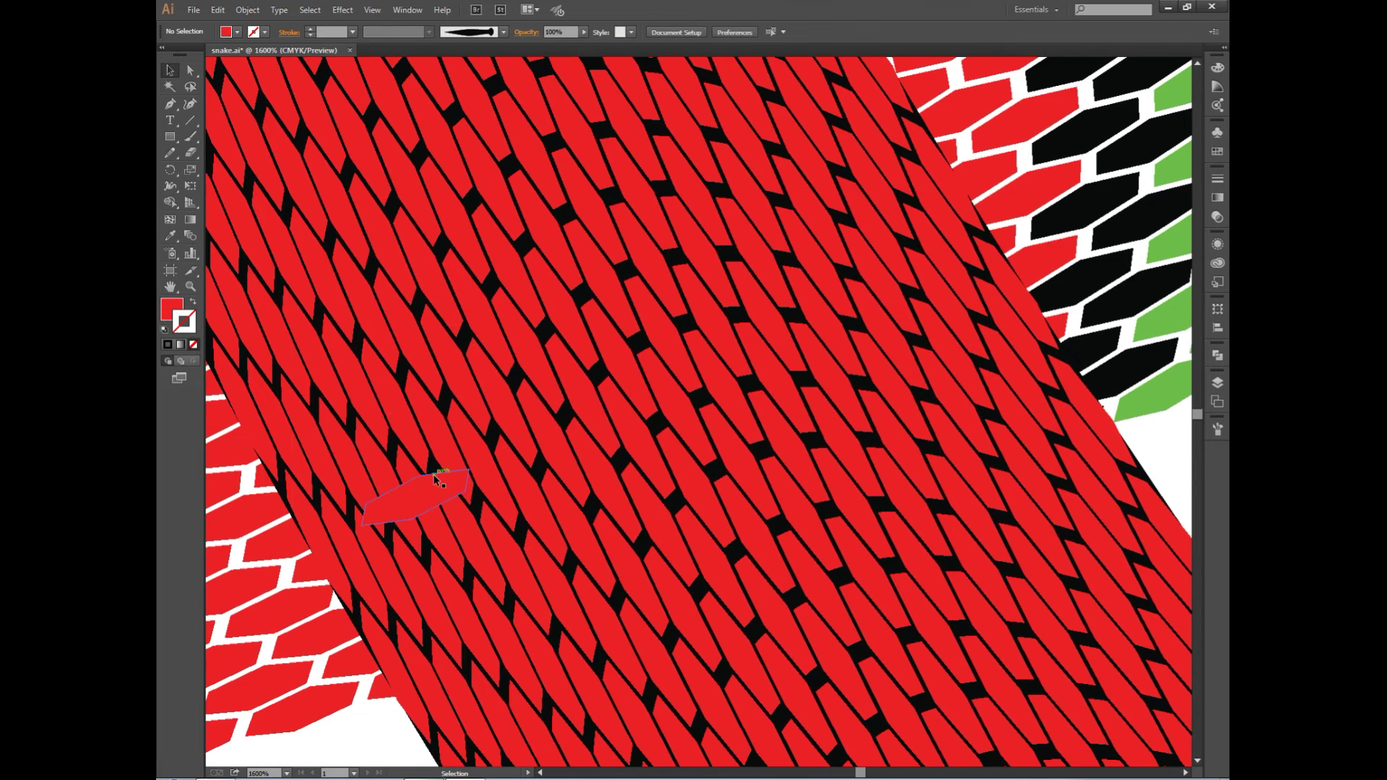
Select the stray parallelogram scales along the lower edge, including the lower-left ones
key("ctrl+plus")
left_click(984, 665, "shift")
scroll(984, 664, "down", 3)
left_click(867, 629, "shift")
left_click(722, 657, "shift")
left_click(578, 679, "shift")
left_click(342, 670, "shift")
left_click(325, 693, "shift")
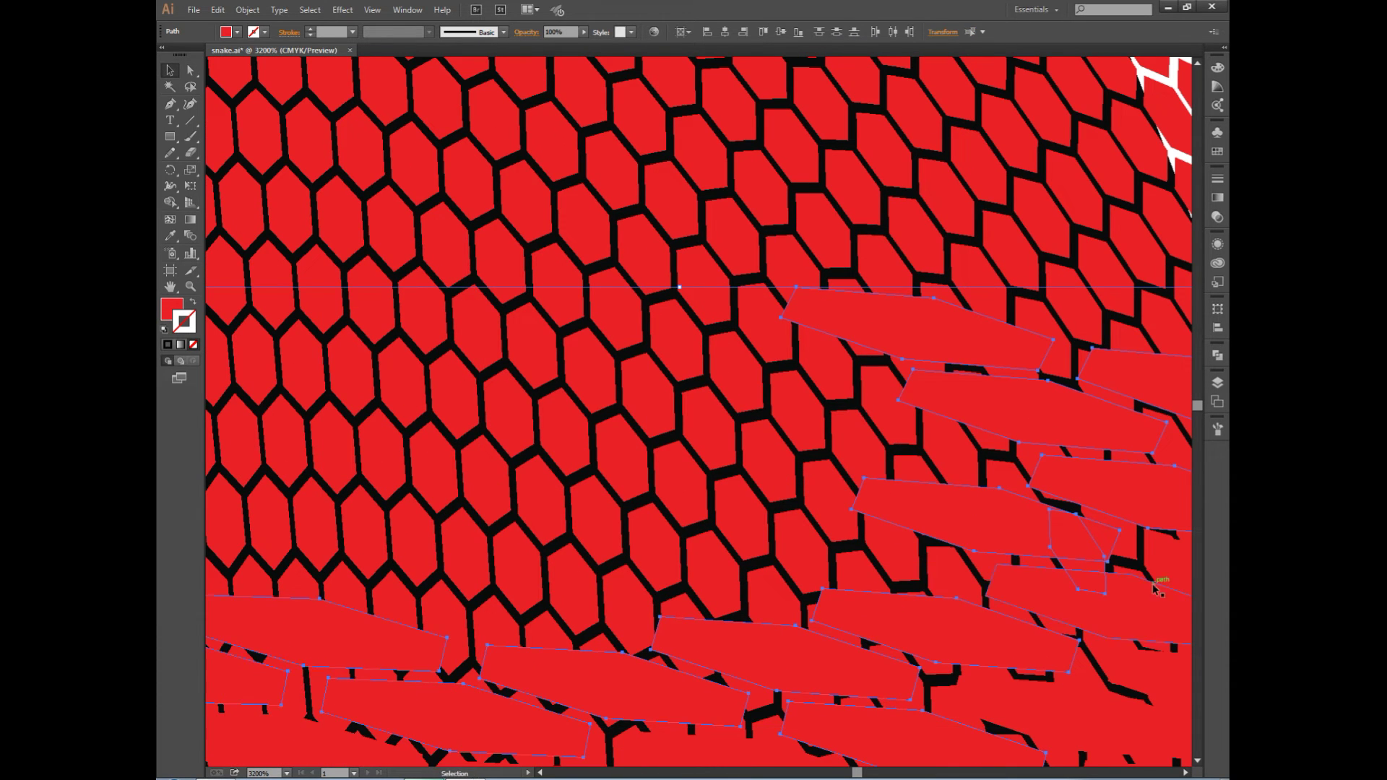
Select the stray and wide parallelogram scales in another area and remove them
left_click(383, 448, "shift")
left_click(383, 603, "shift")
scroll(405, 563, "left", 5)
left_click(795, 339, "shift")
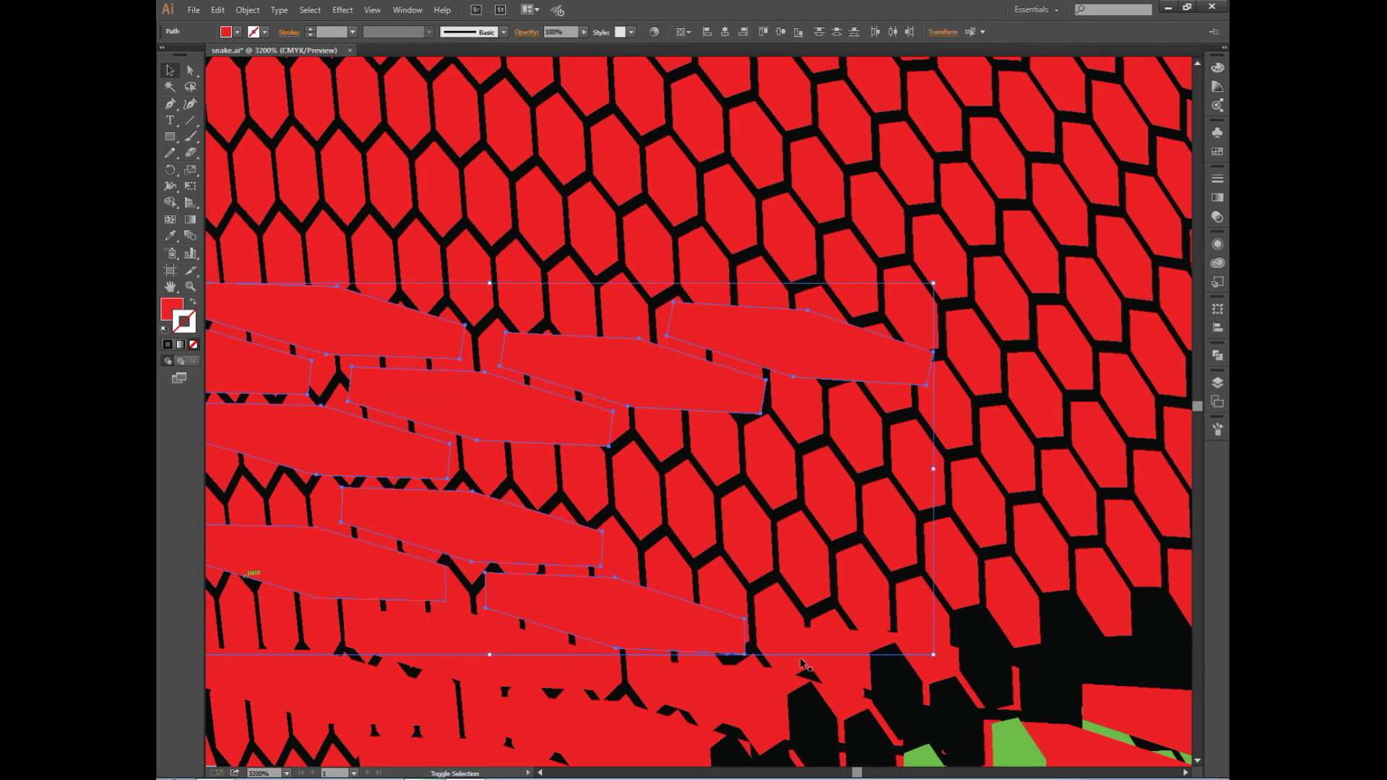
key("ctrl+minus")
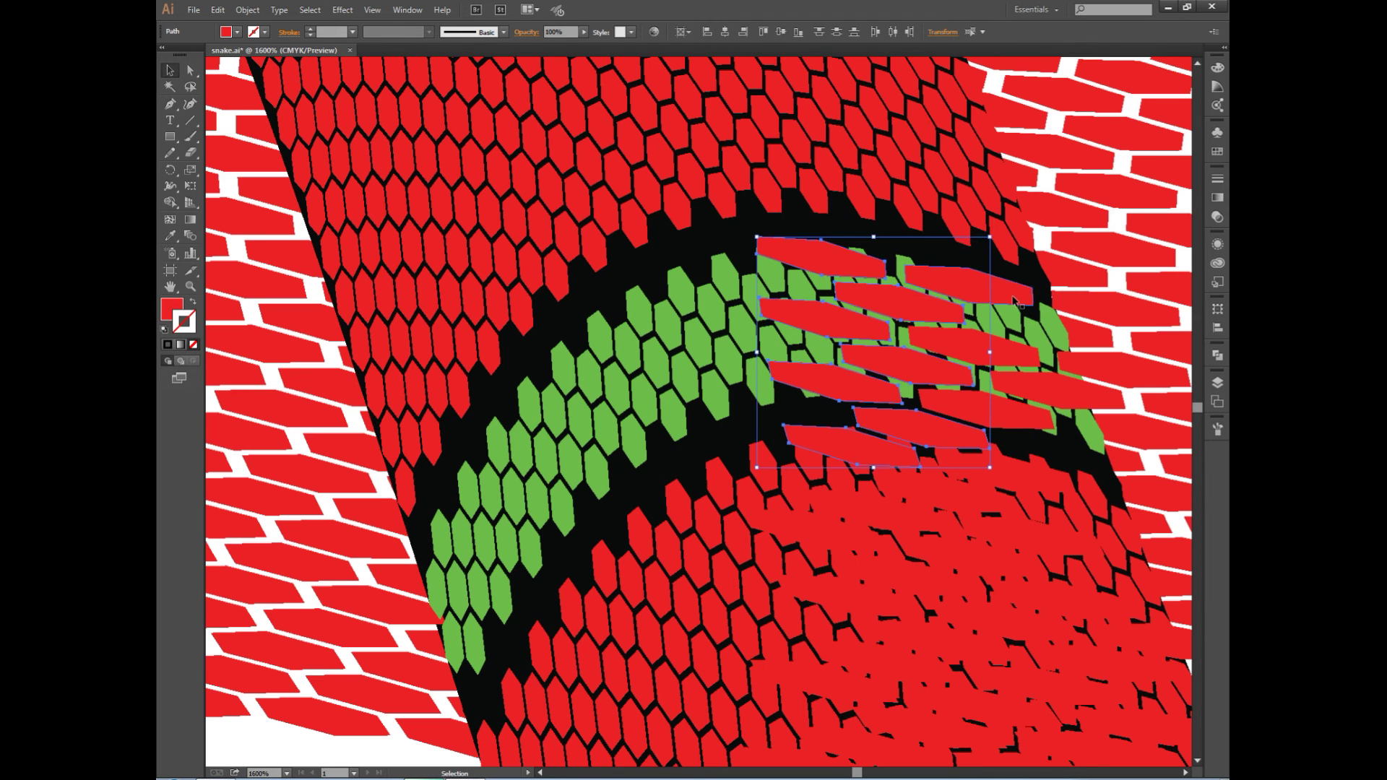
key("ctrl+z")
Move the leftover red overlay scales down and to the left
scroll(1158, 490, "down", 2)
left_click_drag(1157, 490, 1076, 367)
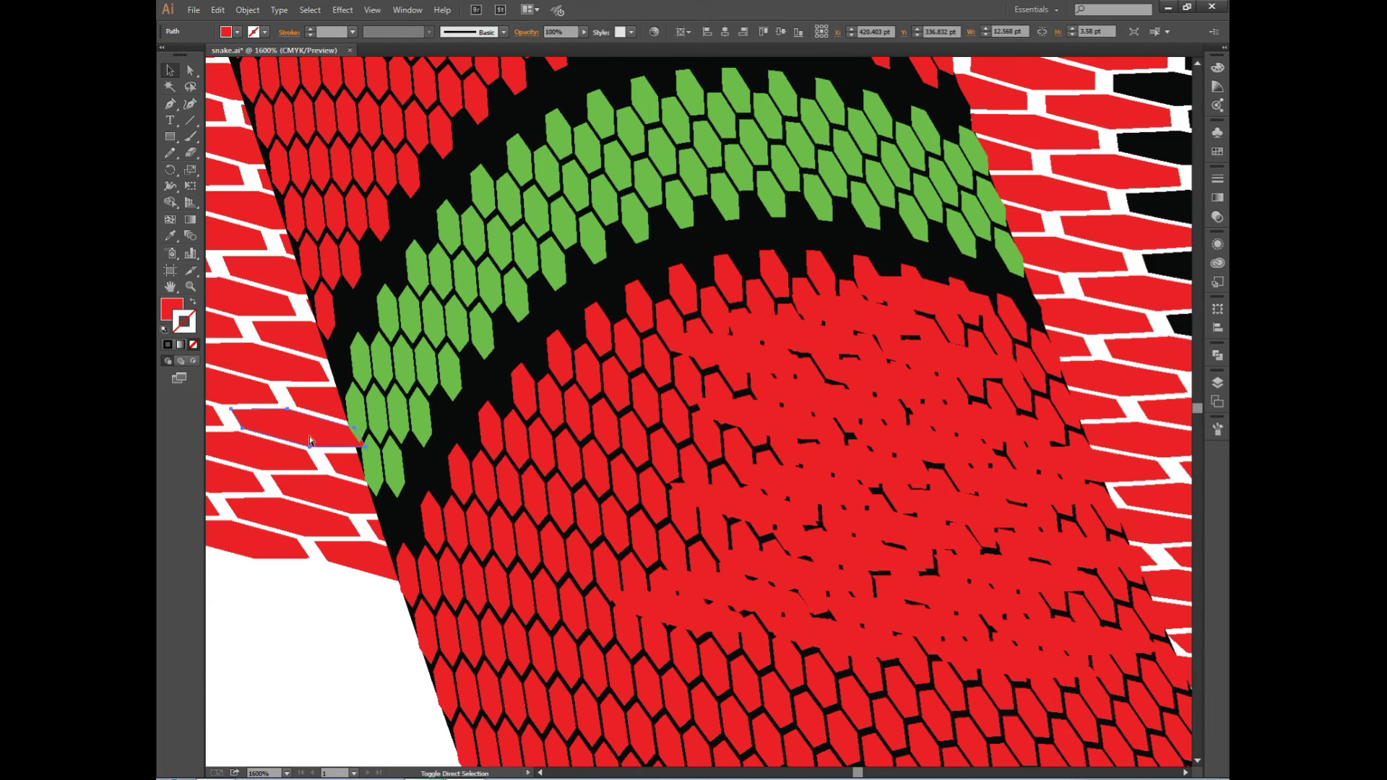
left_click(971, 394, "shift")
left_click_drag(972, 393, 866, 538)
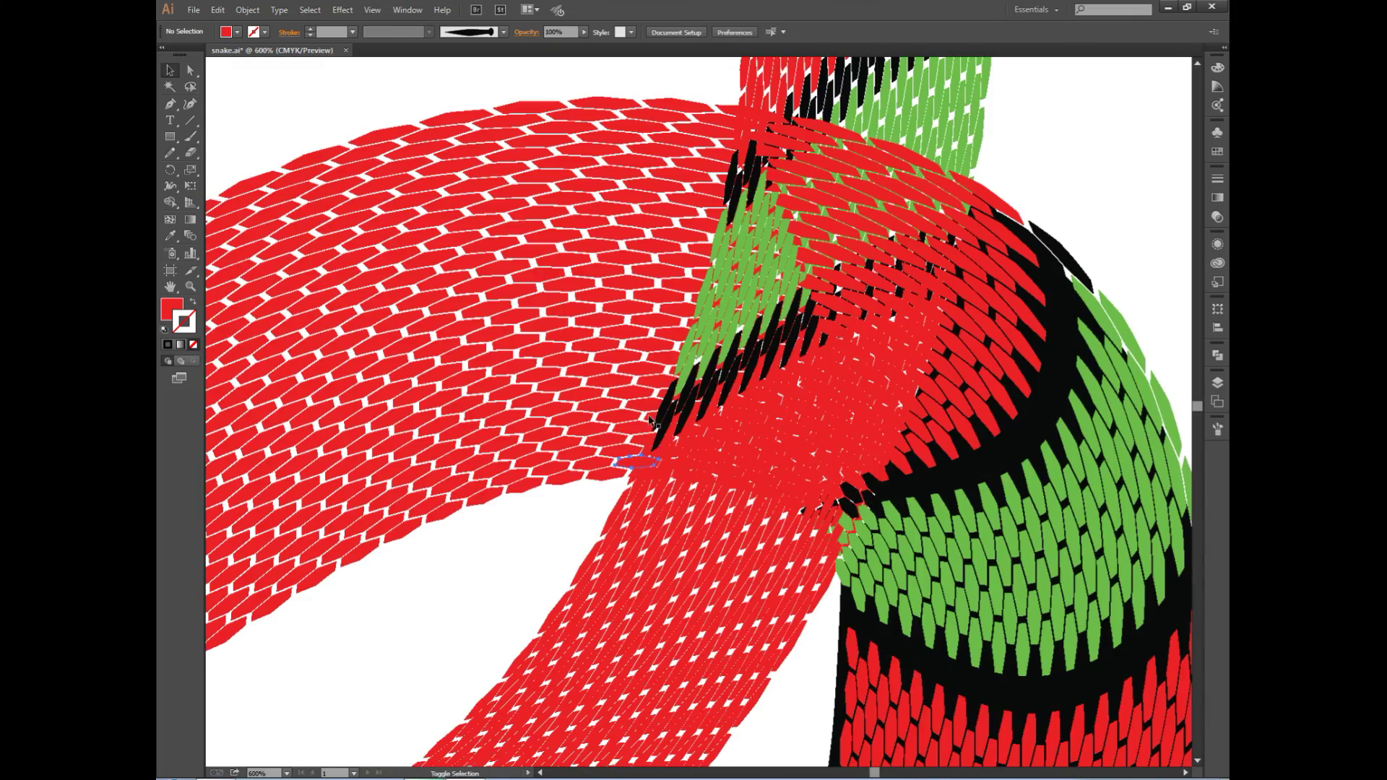
Delete a group of red scale pieces and move a black path piece up and right
left_click(652, 433)
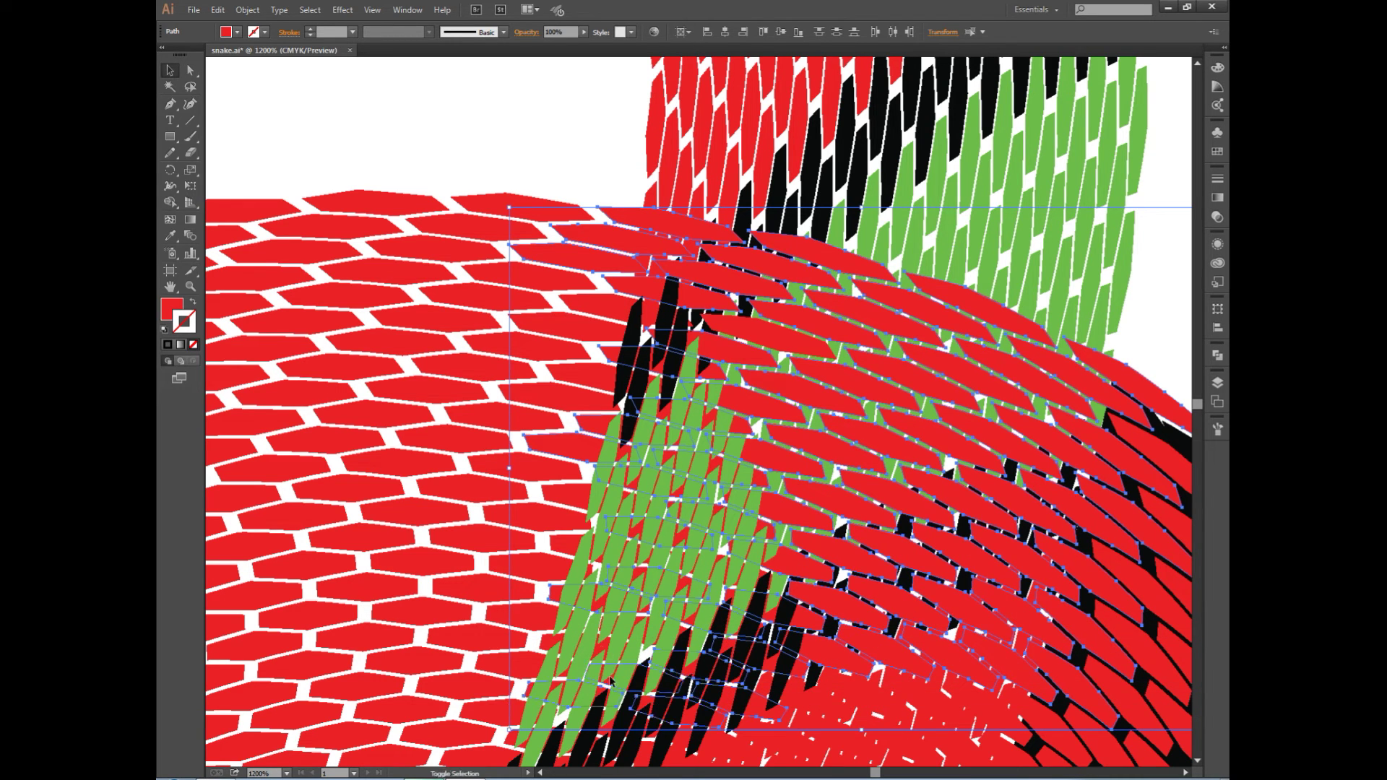
left_click(489, 670, "shift")
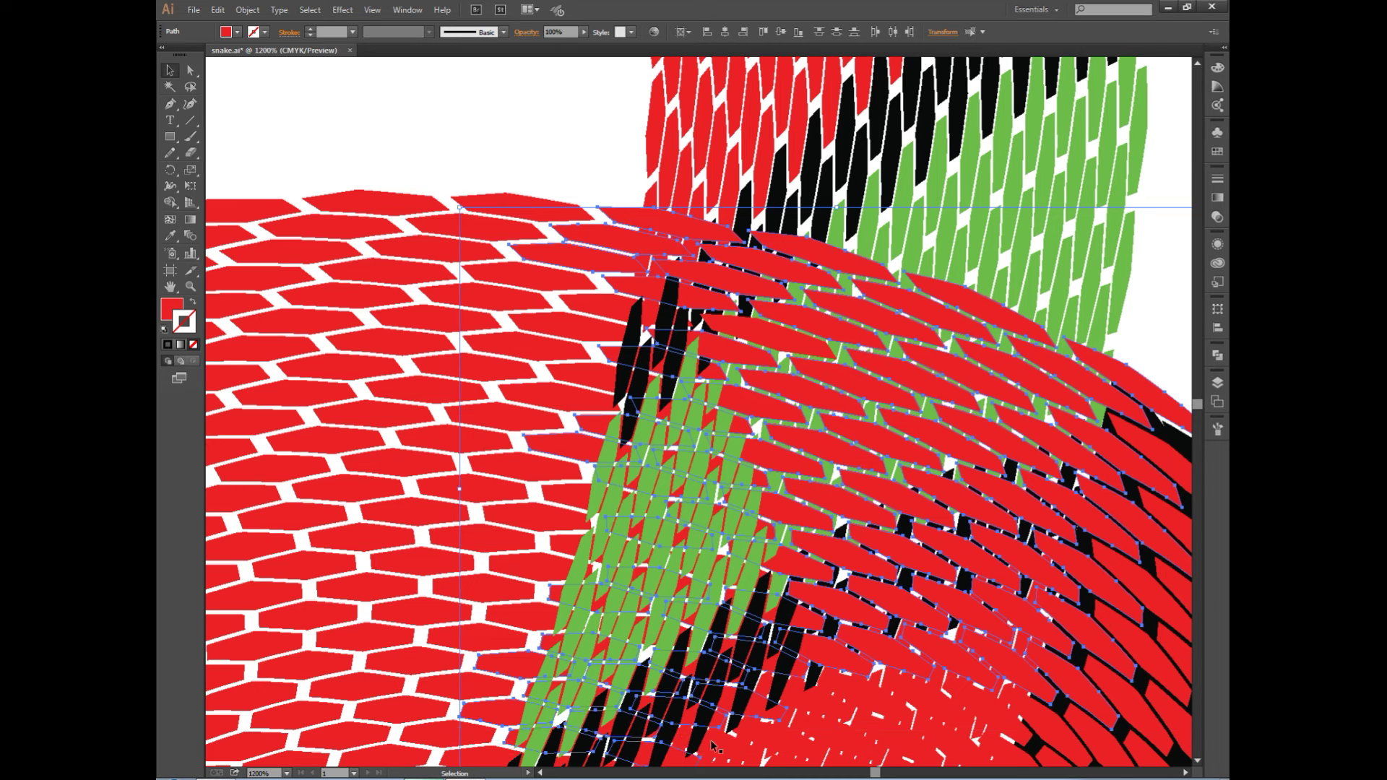
key("Delete")
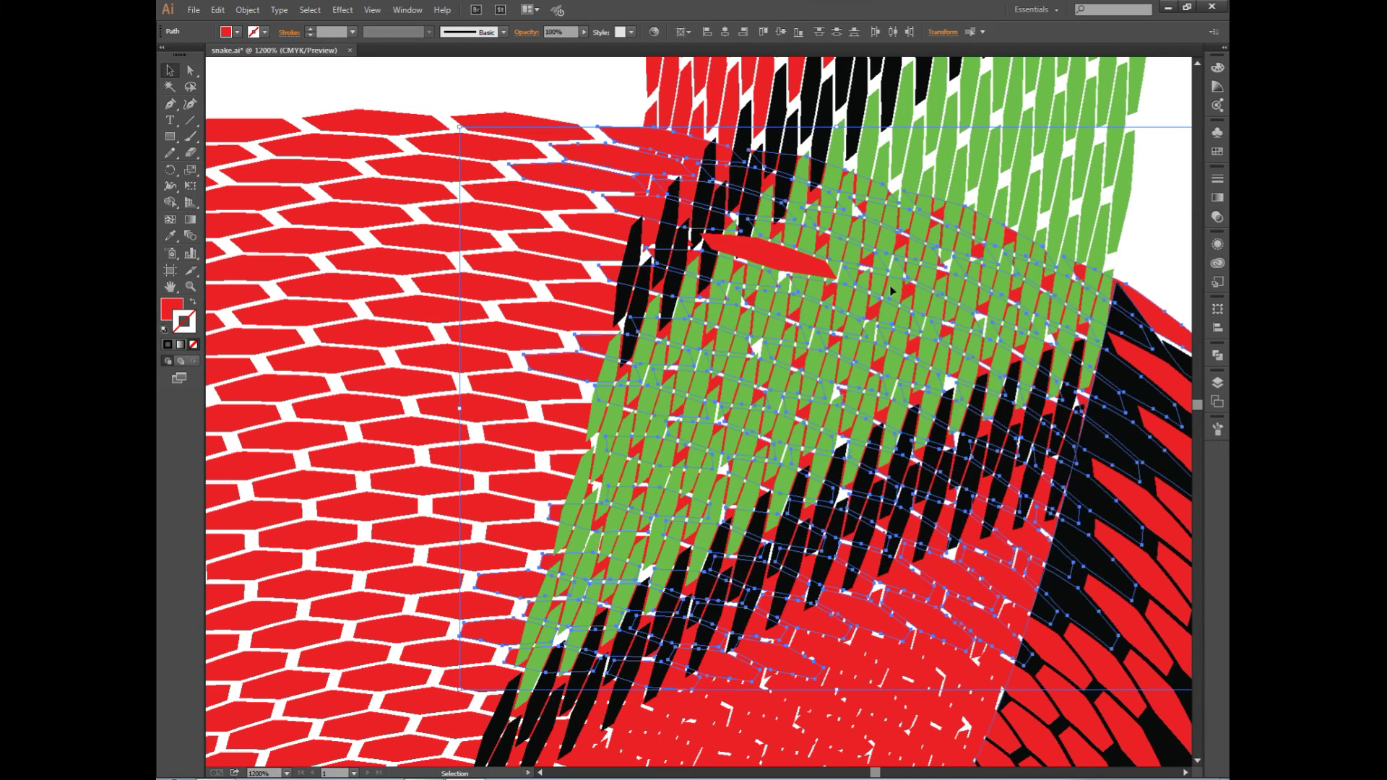
left_click(618, 236)
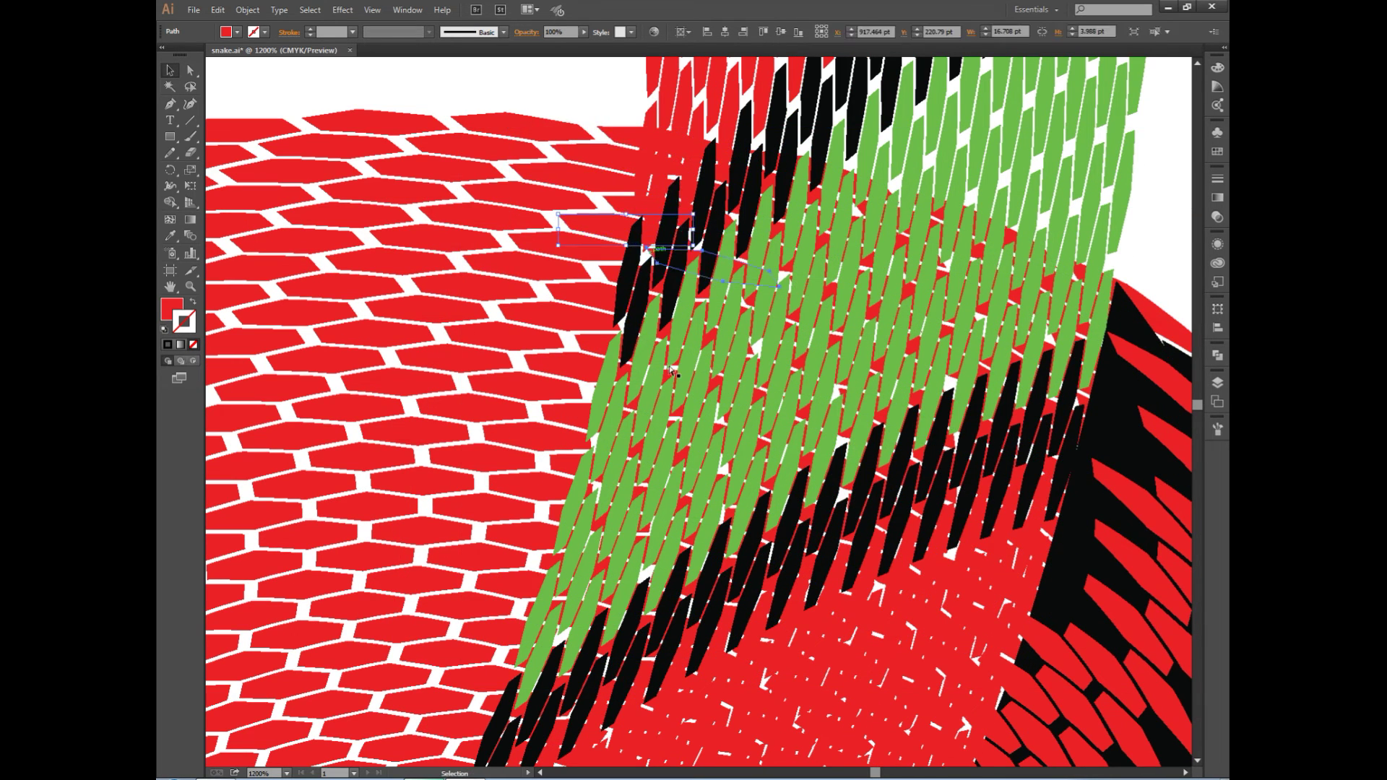
scroll(505, 506, "down", 3)
scroll(470, 549, "down", 3)
left_click(452, 558)
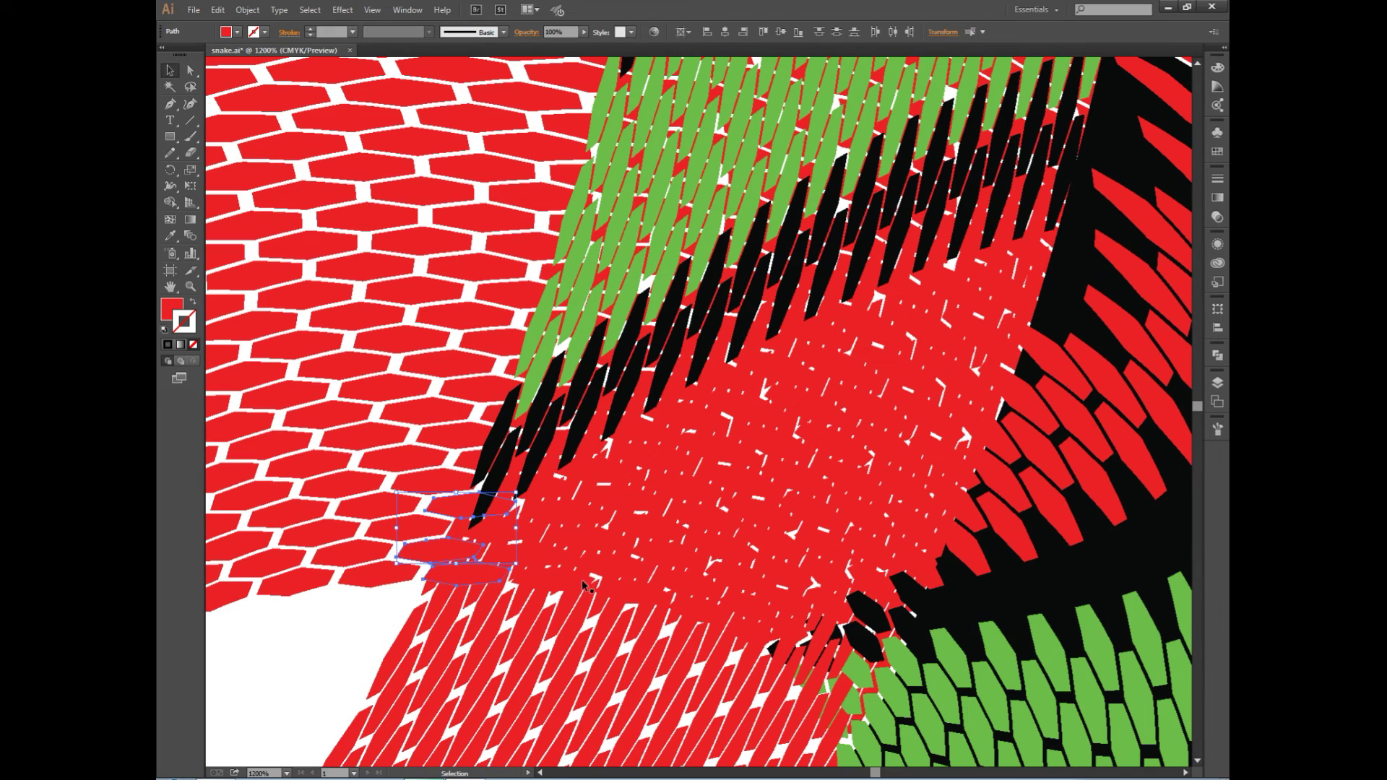
left_click_drag(849, 634, 818, 271)
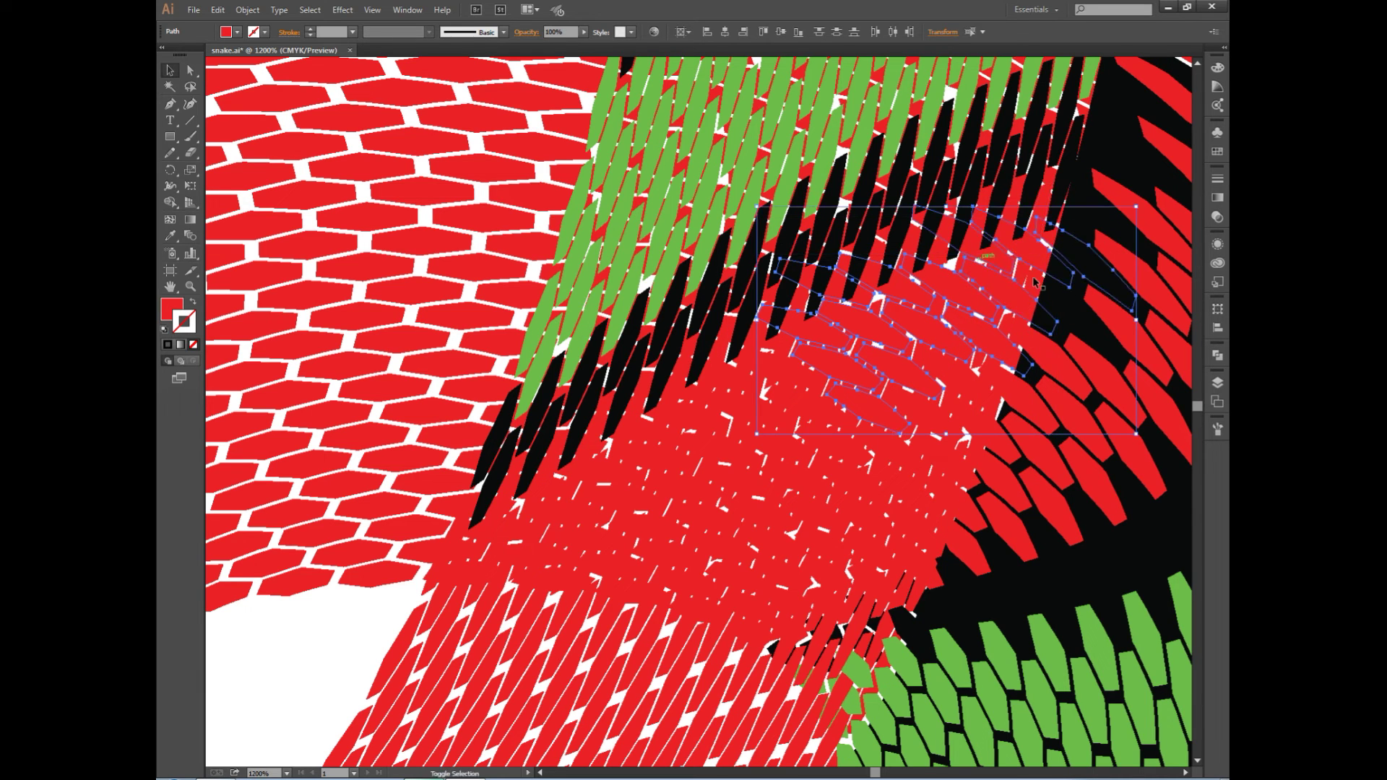
Move the leaf-shaped scales into the upper-left crossing and select the upper-right scale paths
left_click(1000, 393)
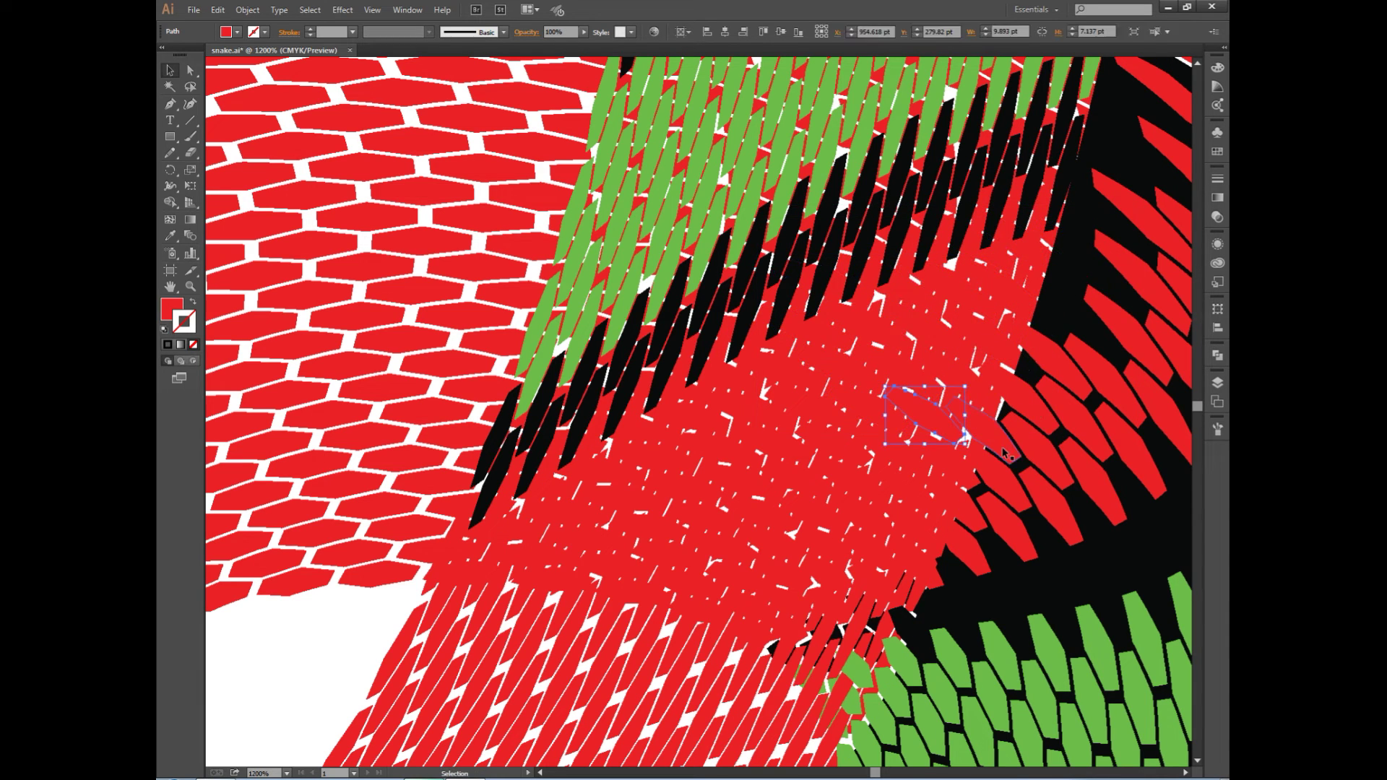
left_click(976, 487)
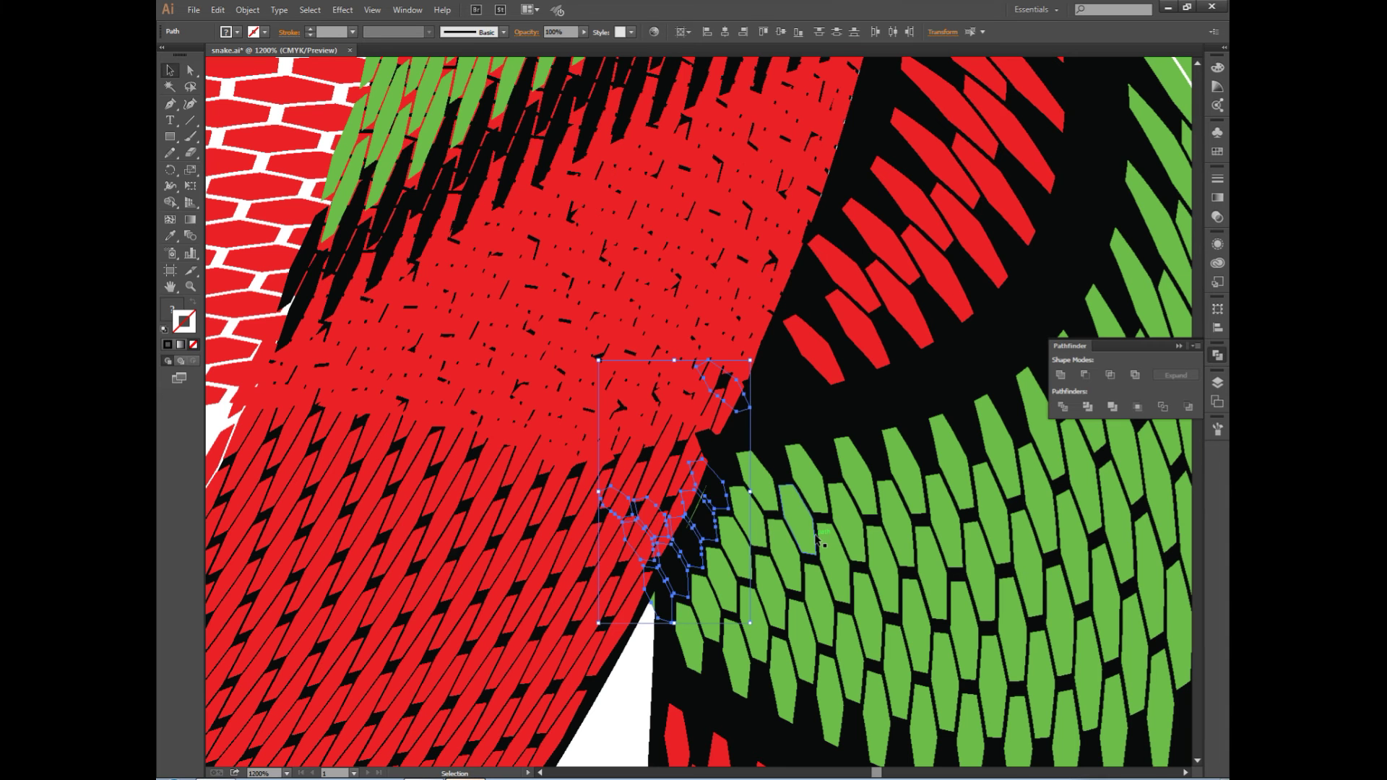
left_click(742, 362)
left_click(668, 338, "shift")
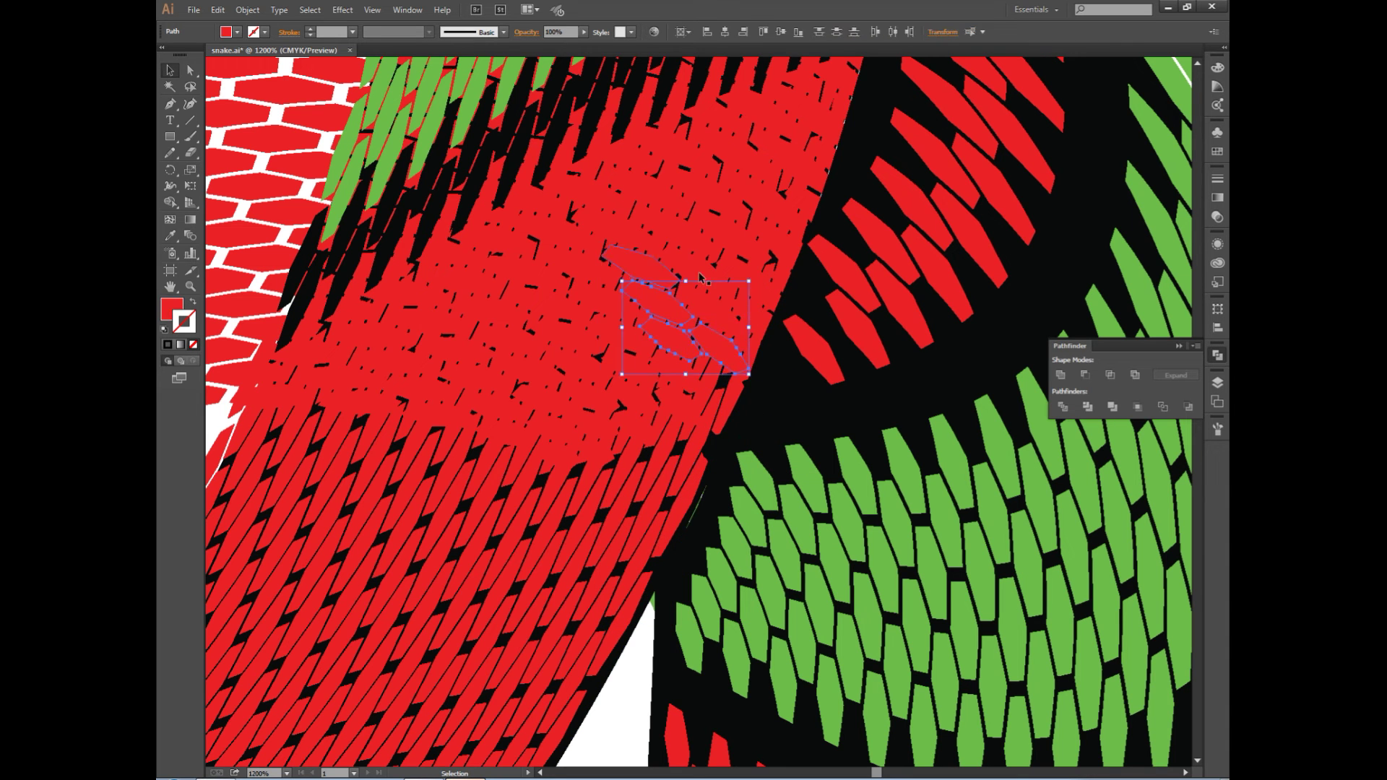
left_click_drag(686, 224, 654, 246)
left_click_drag(538, 193, 618, 152)
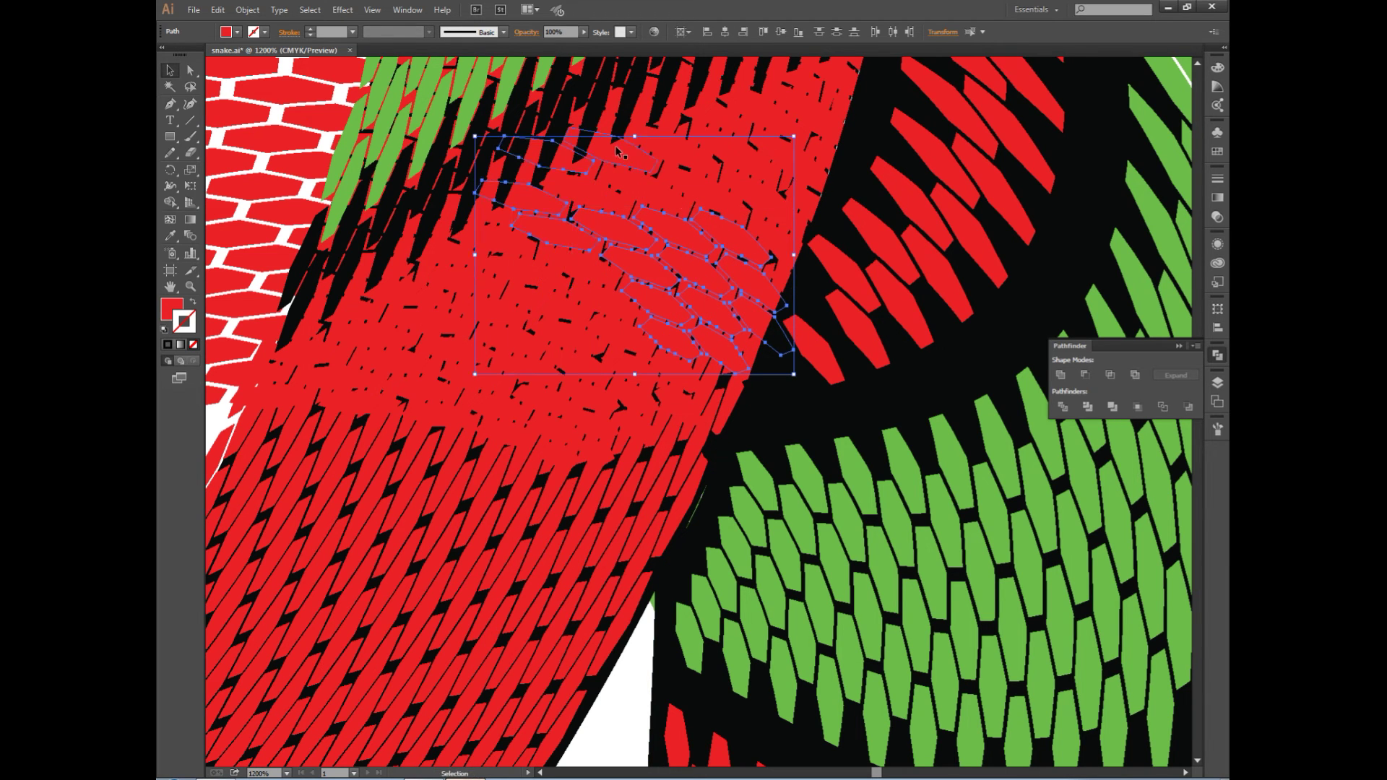
left_click(787, 89, "shift")
left_click(819, 191, "shift")
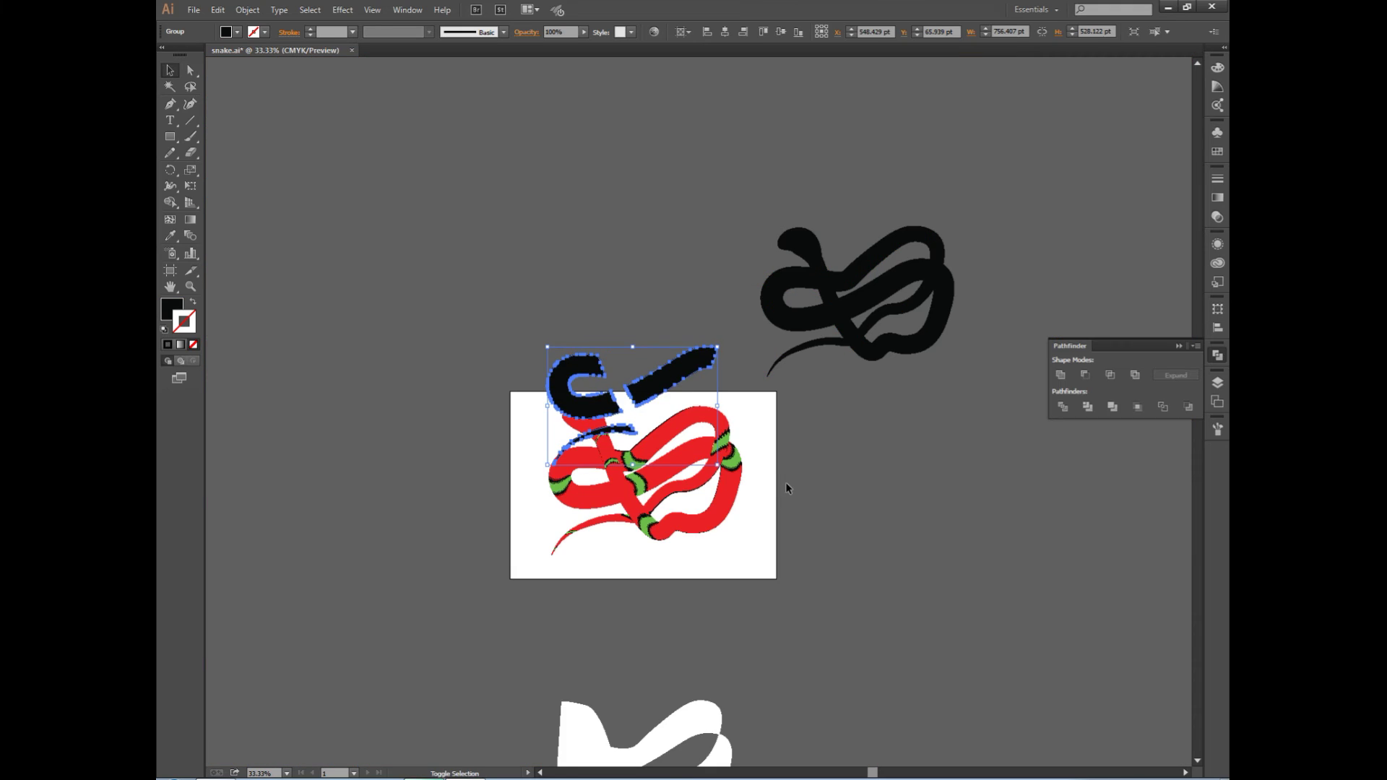
Nudge the black silhouette down over the snake and send it to the back
key("shift+Down")
key("shift+Down")
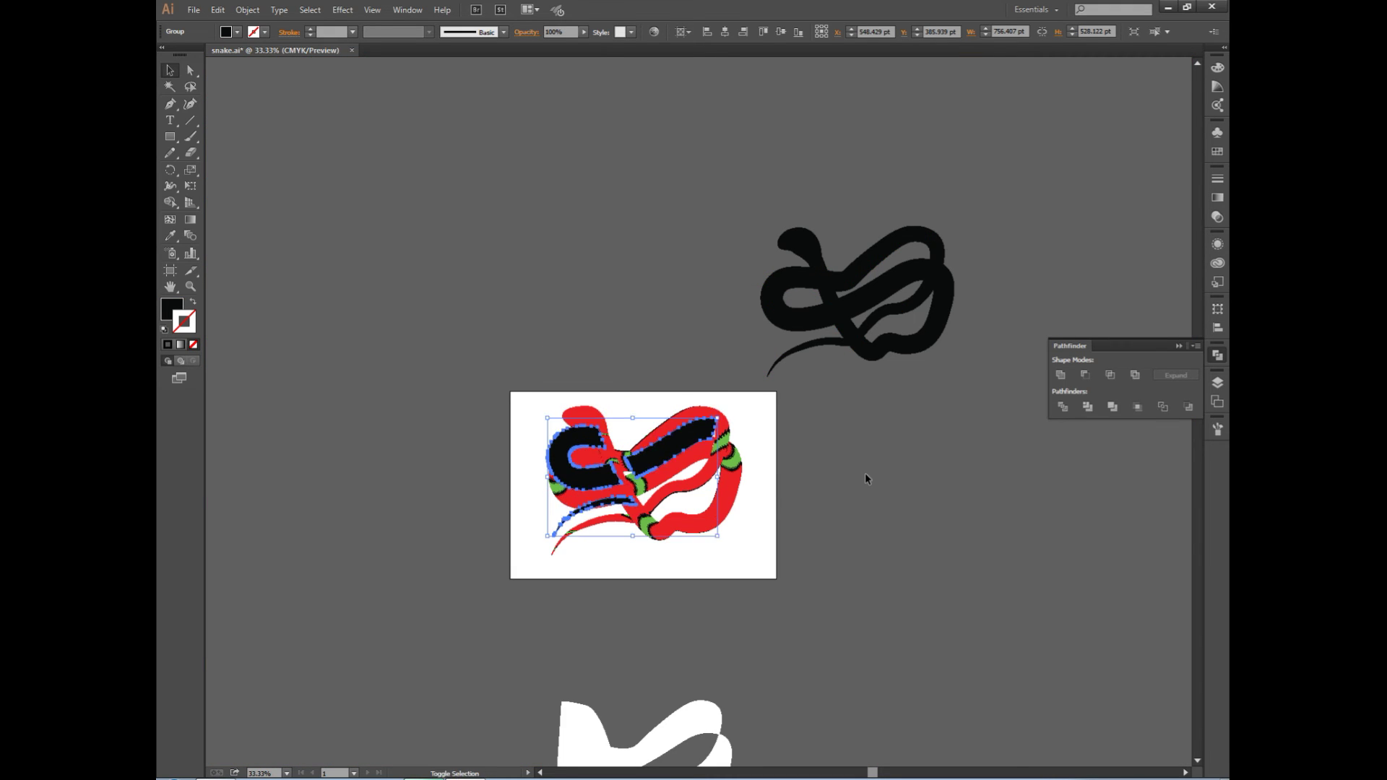
key("shift+Down")
right_click(574, 497)
left_click(769, 652)
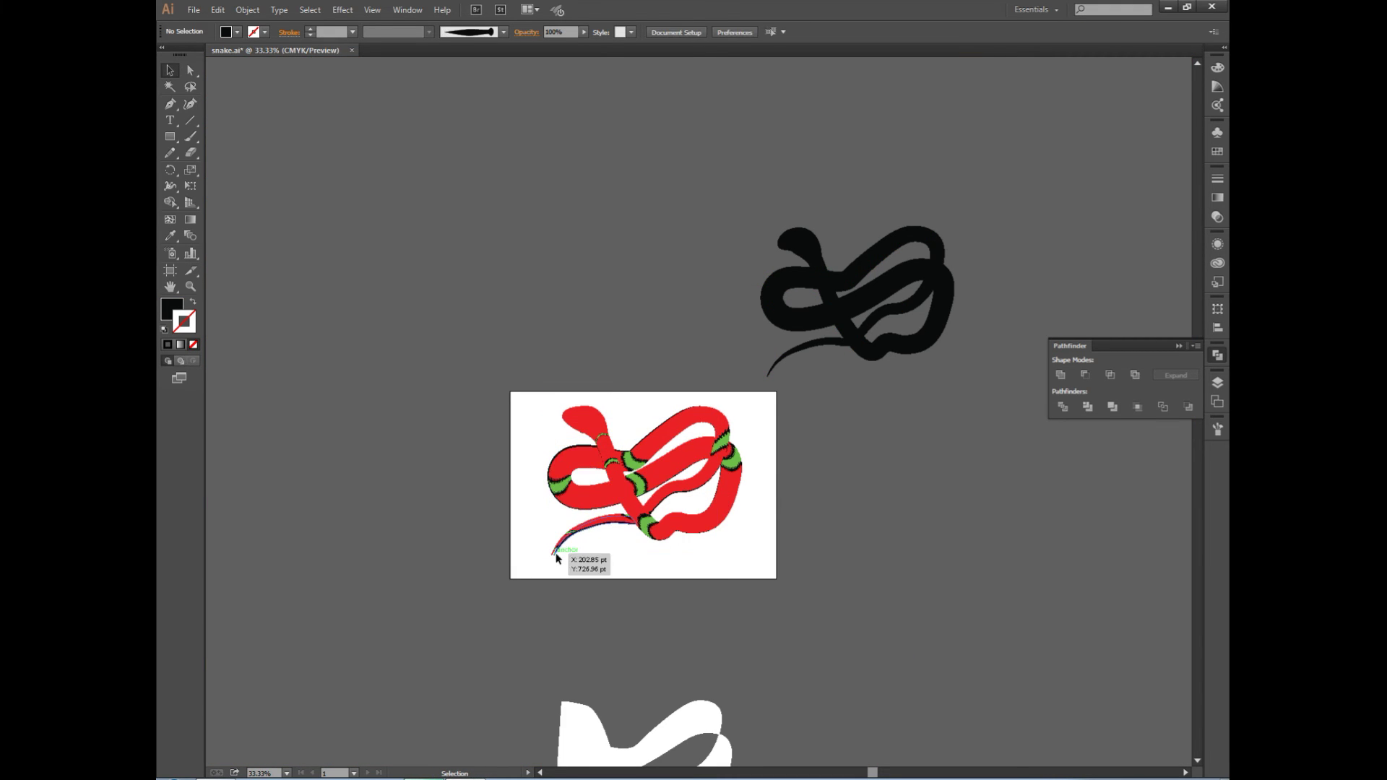
scroll(568, 574, "up", 3)
Slightly resize the upper-left loop path, then fit the whole artboard in view
key("ctrl+alt+bracketleft")
key("ctrl+alt+bracketleft")
key("ctrl+alt+bracketleft")
left_click_drag(711, 269, 714, 272)
scroll(526, 201, "up", 3)
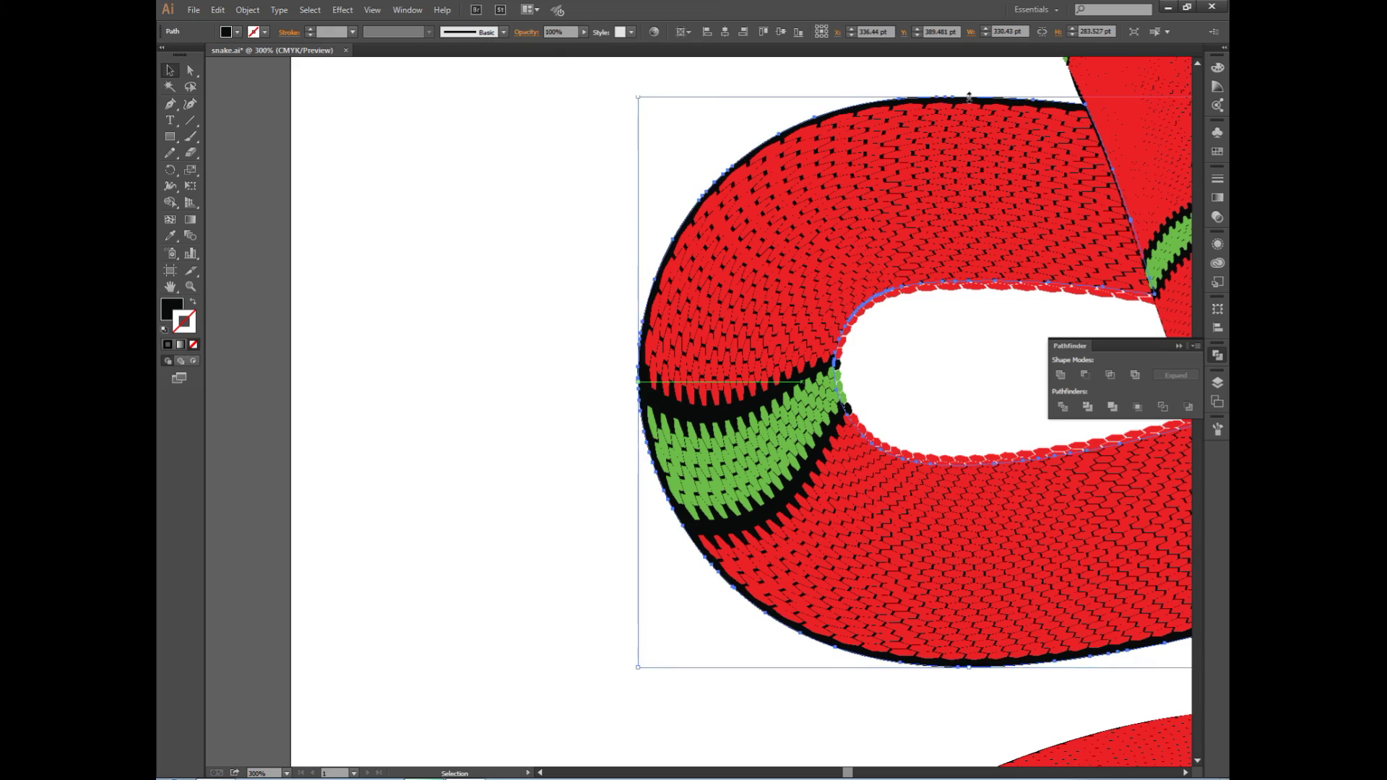
left_click_drag(972, 662, 1064, 710)
left_click(561, 412)
key("ctrl+0")
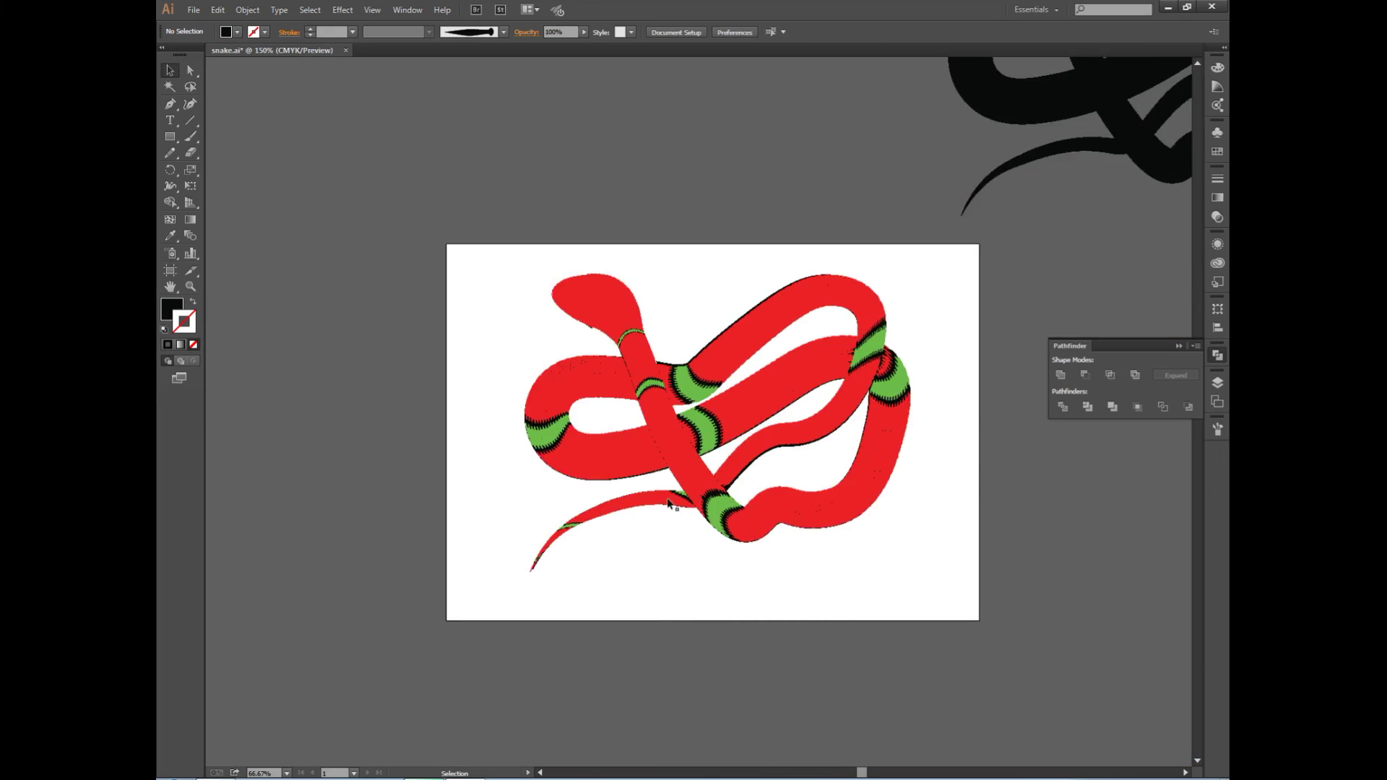
scroll(659, 361, "up", 5)
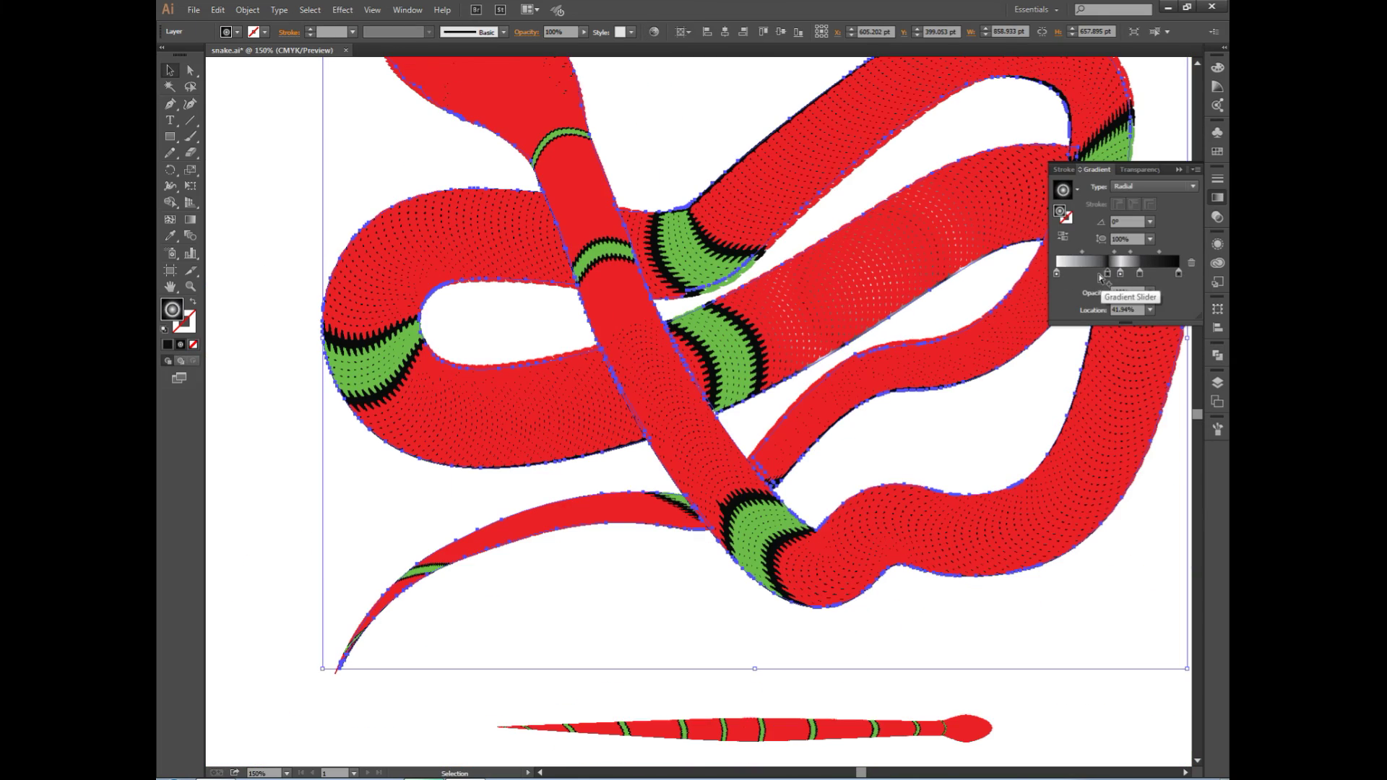
Add a gradient stop at about 31% and make the eye gradient radial
left_click(1096, 275)
left_click(1153, 186)
left_click(1150, 208)
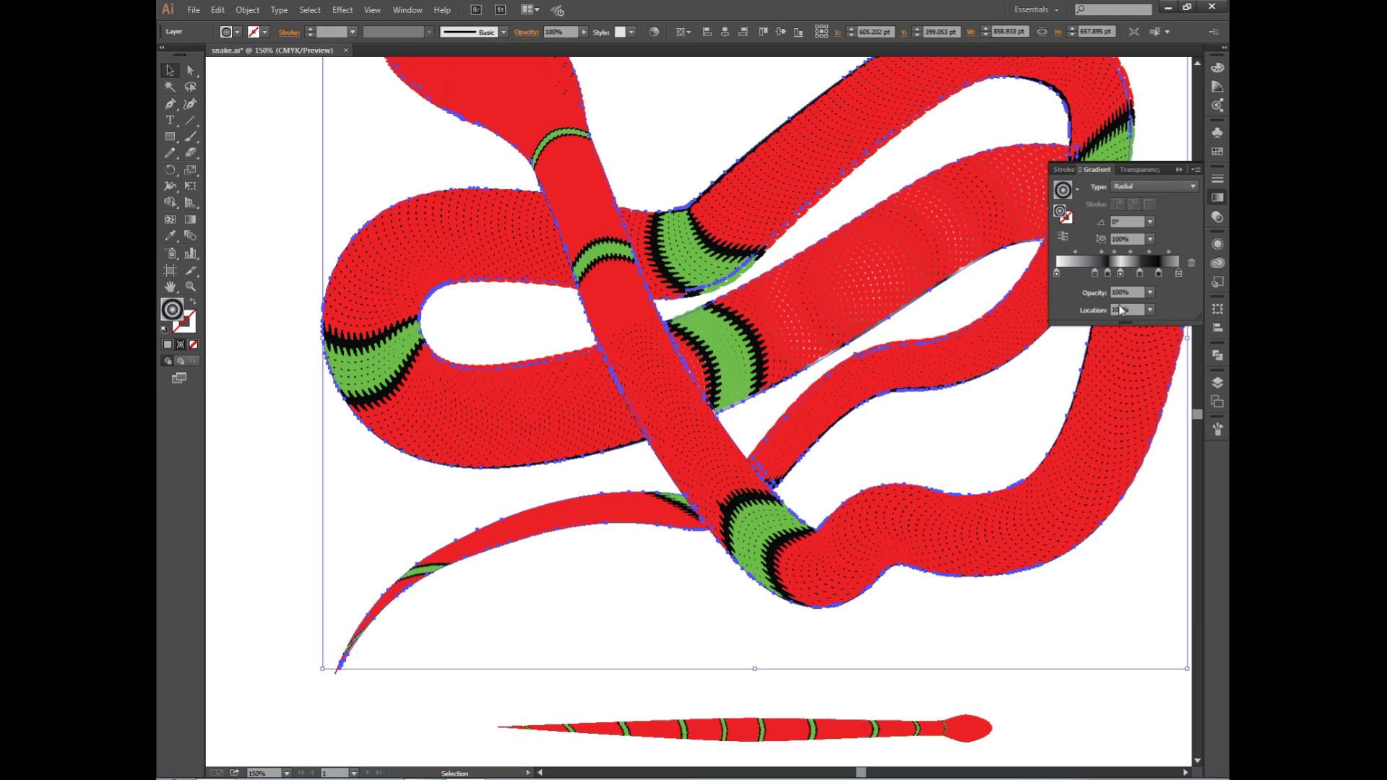
Blur the snake's black shadow paths with a 33.1-pixel Gaussian Blur
left_click(635, 531)
left_click(539, 468)
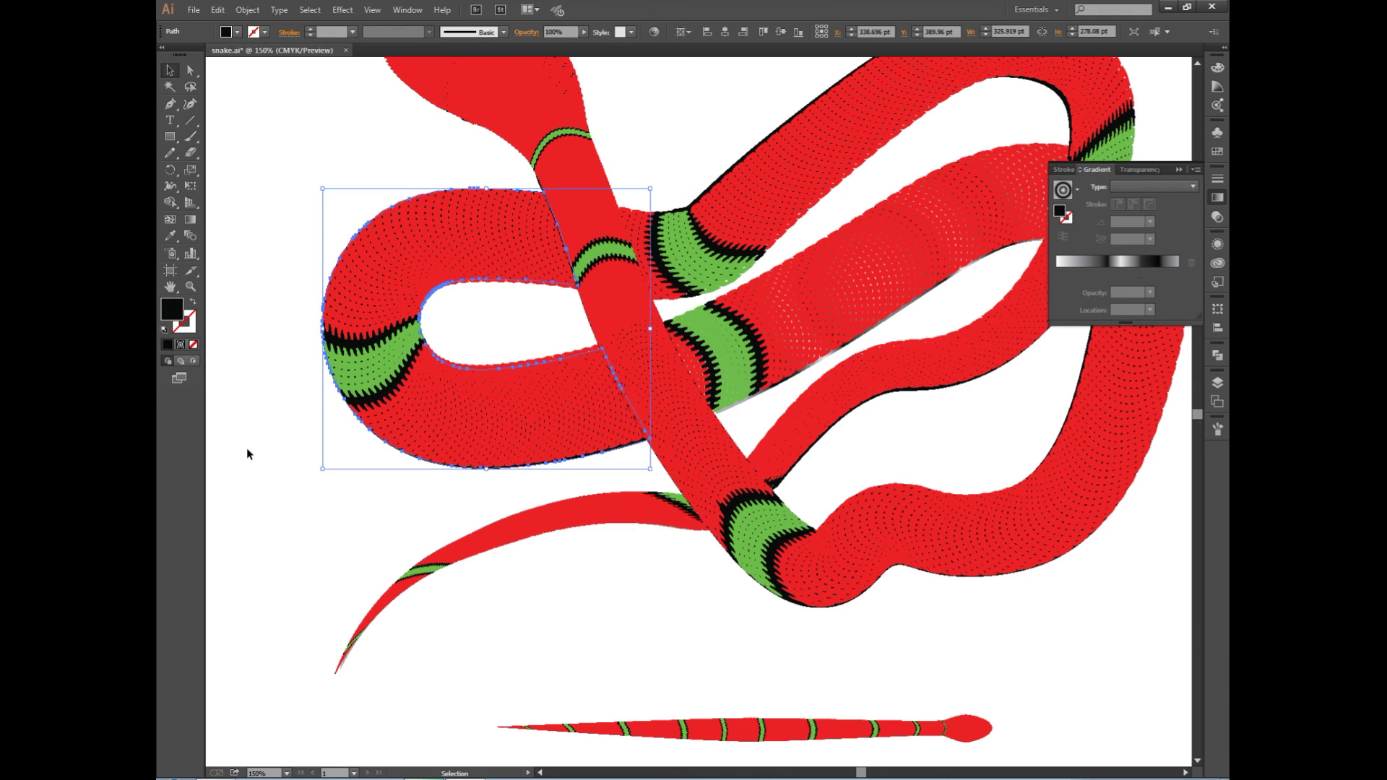
left_click(286, 302)
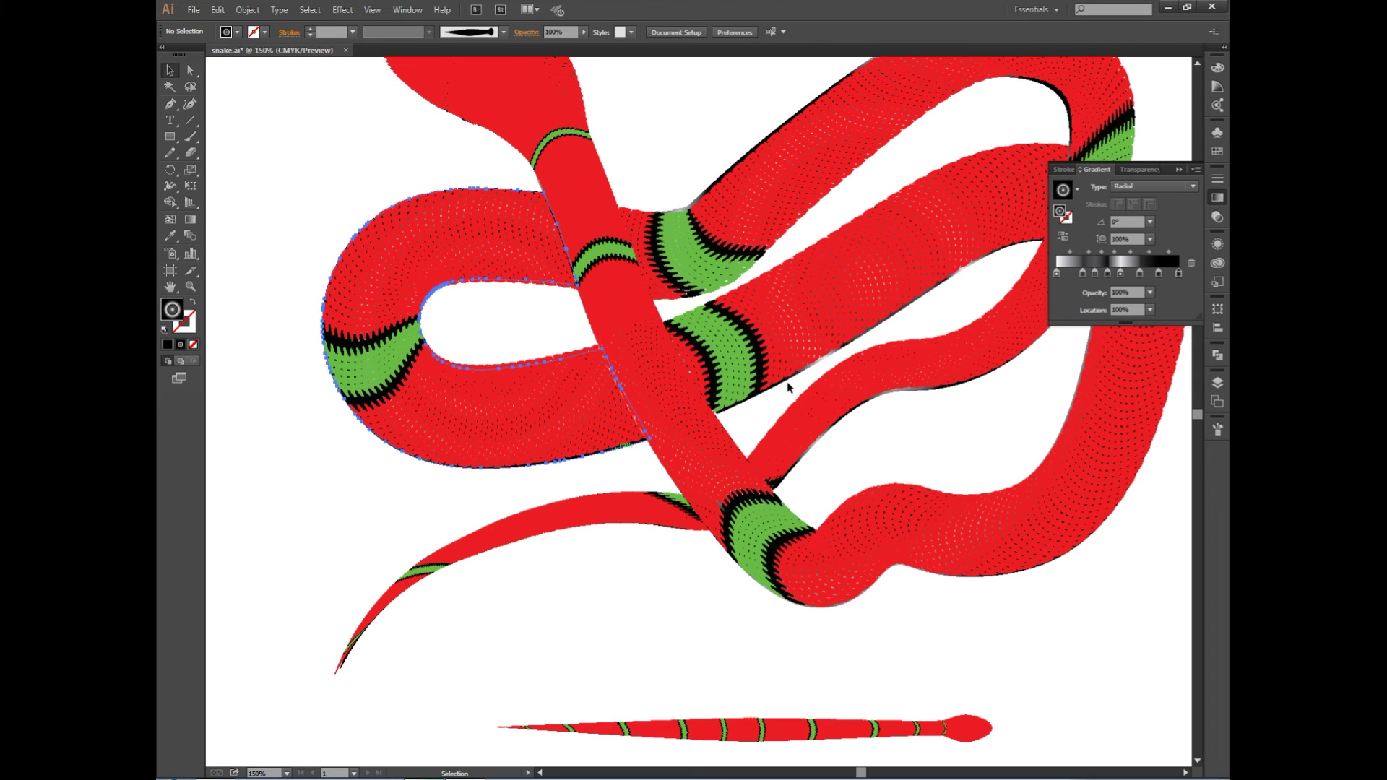
left_click_drag(590, 466, 325, 186)
key("ctrl+alt+shift+e")
key("Return")
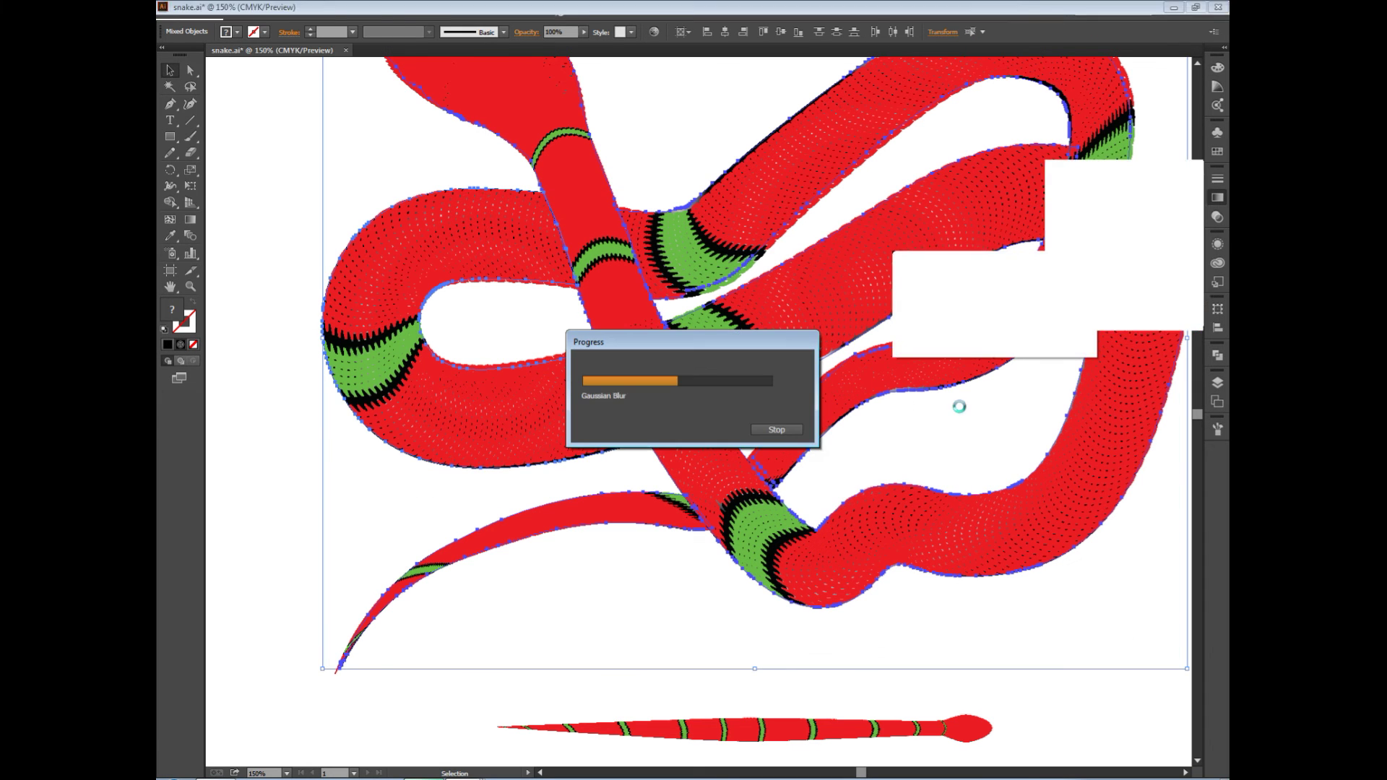
left_click_drag(965, 294, 964, 391)
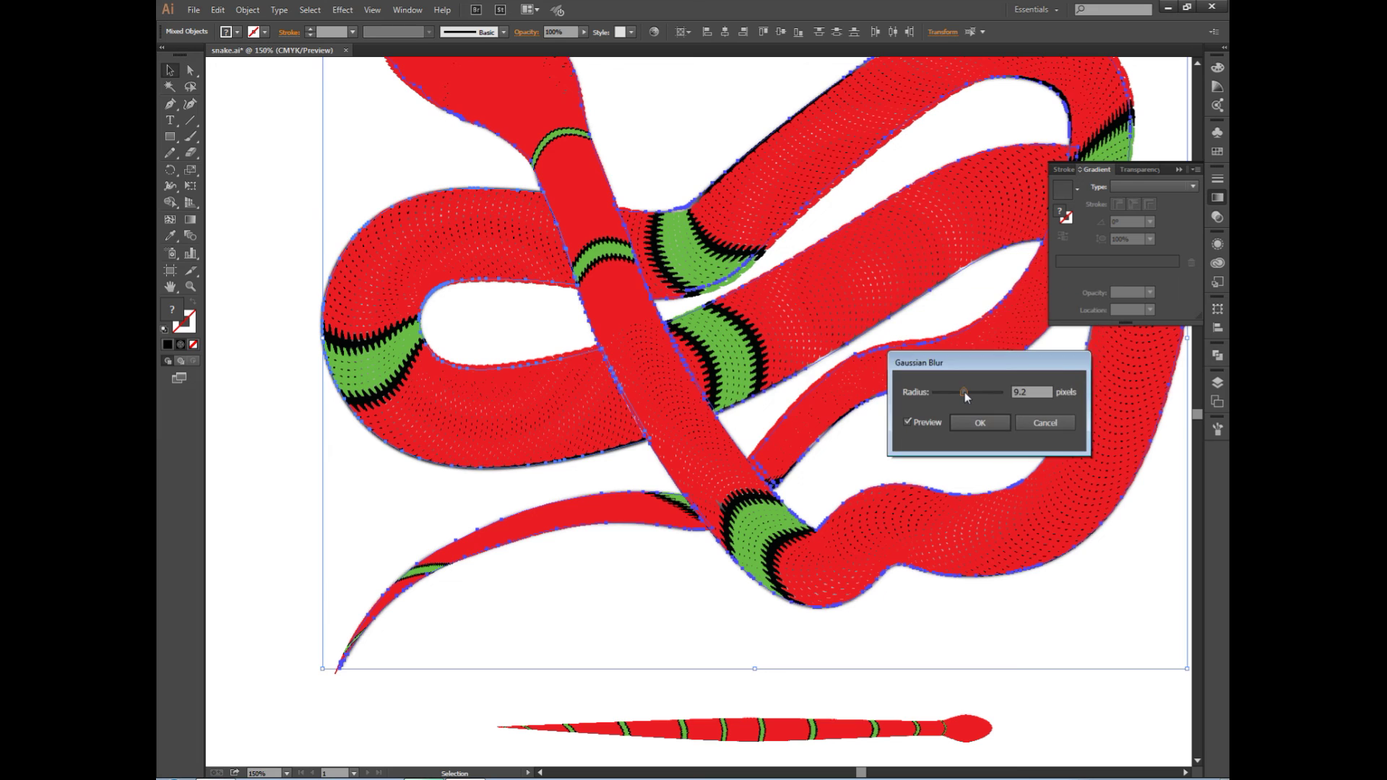
left_click_drag(964, 392, 992, 394)
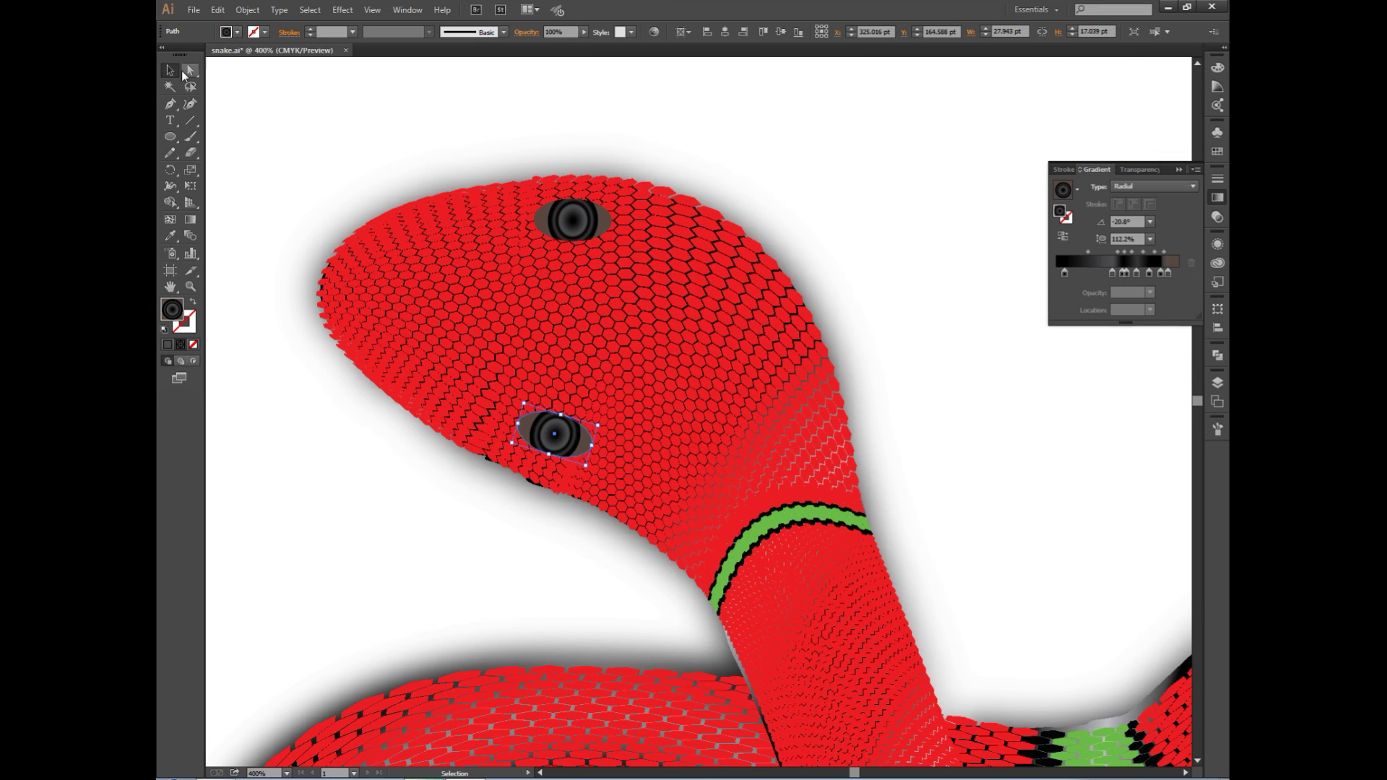
Confirm the eye colour, then reverse the tongue gradient and set its angle to 89°
key("Return")
key("ctrl+shift+a")
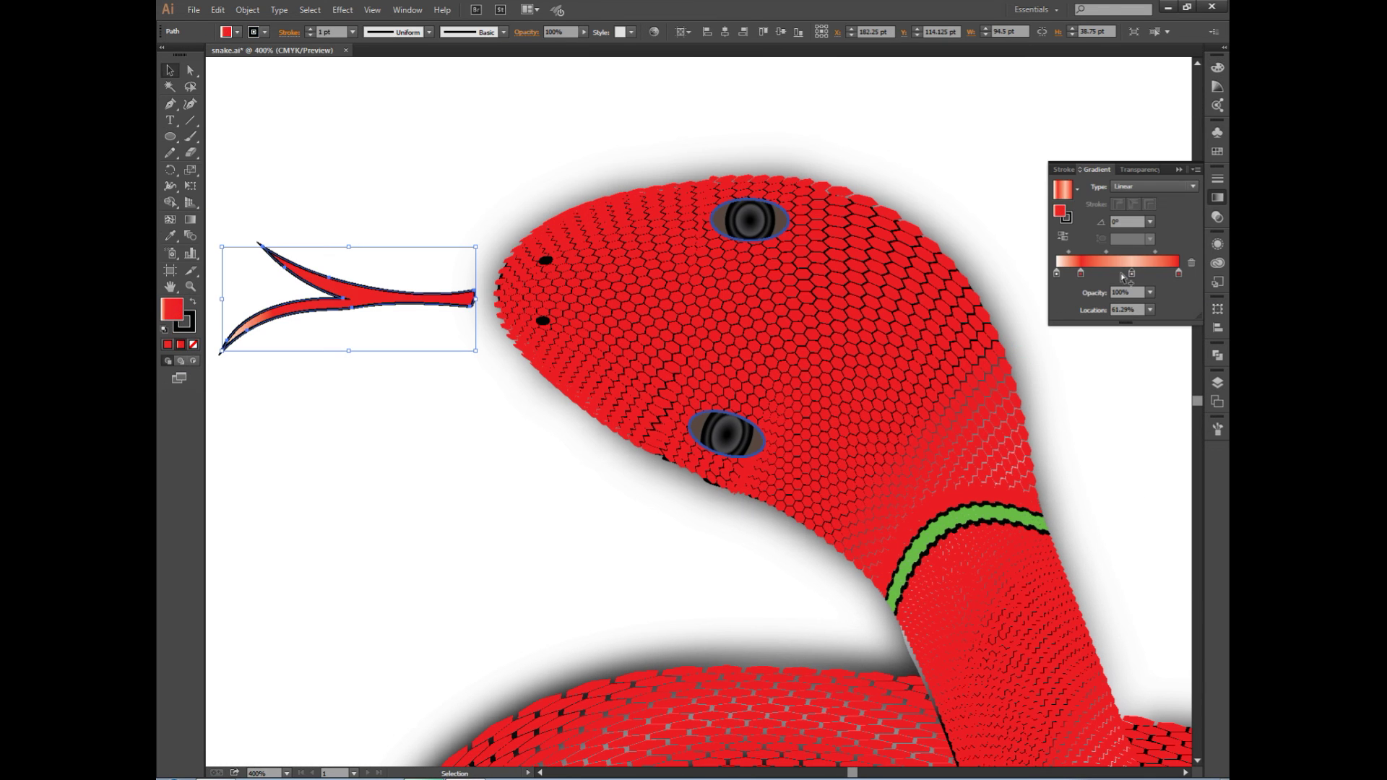
left_click(1062, 236)
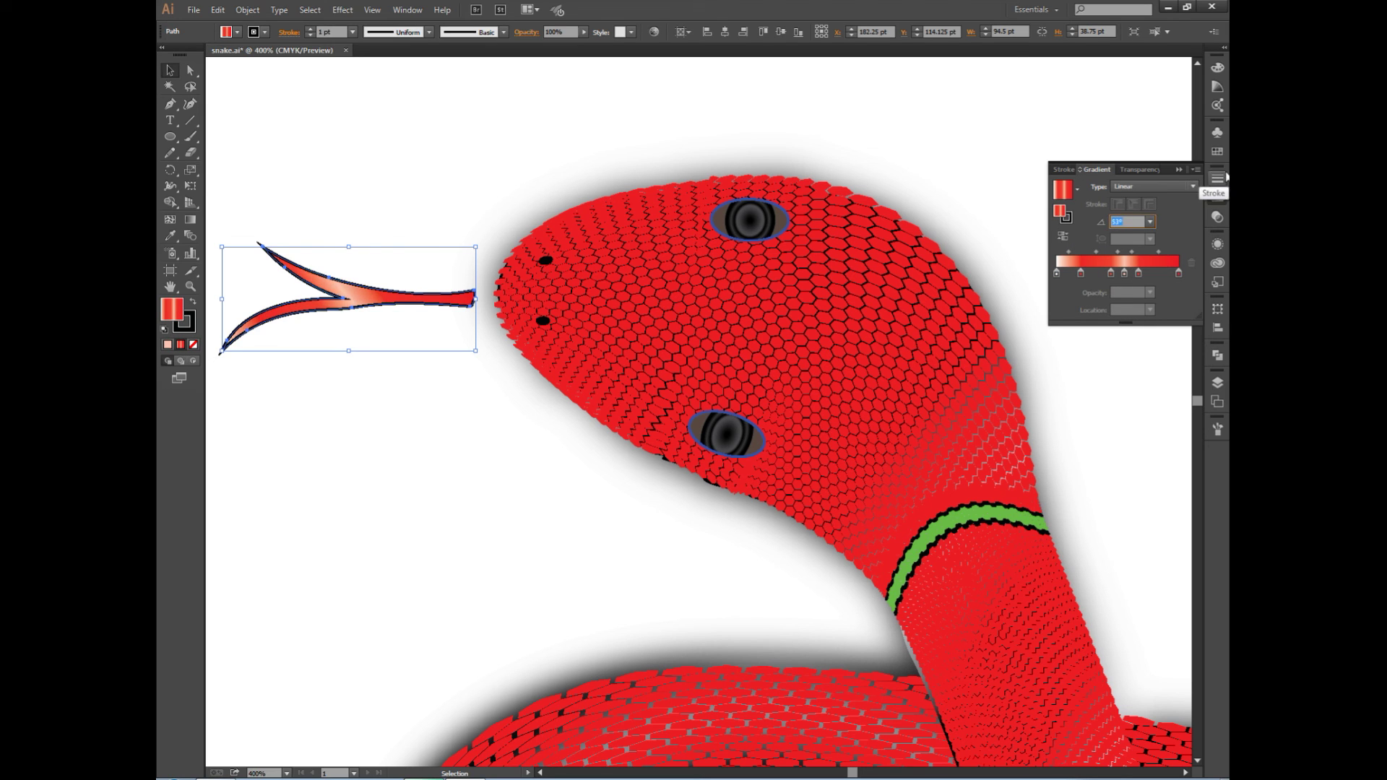
type("90")
key("Return")
type("89")
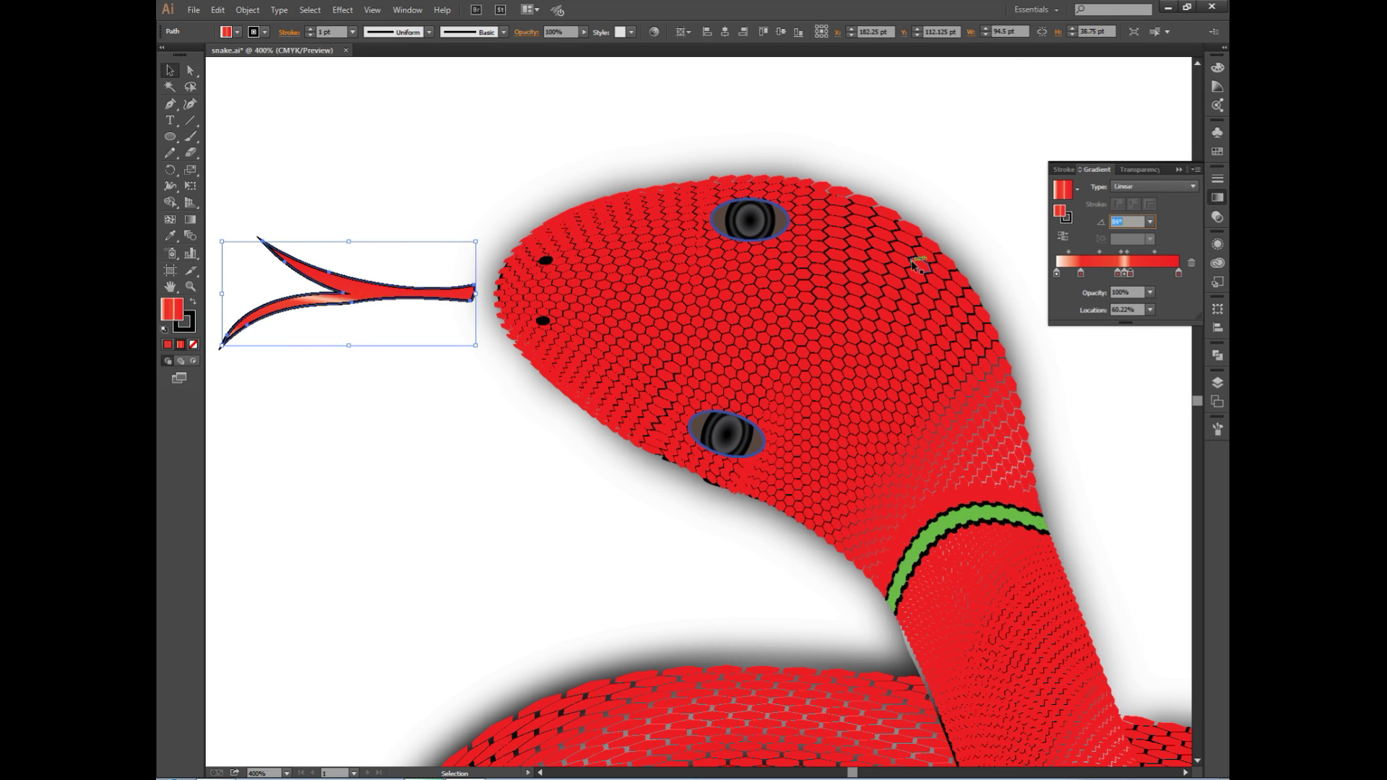
Make a tongue gradient stop blue at 4.3% and set the tongue's stroke to None
double_click(1124, 273)
left_click(1057, 321)
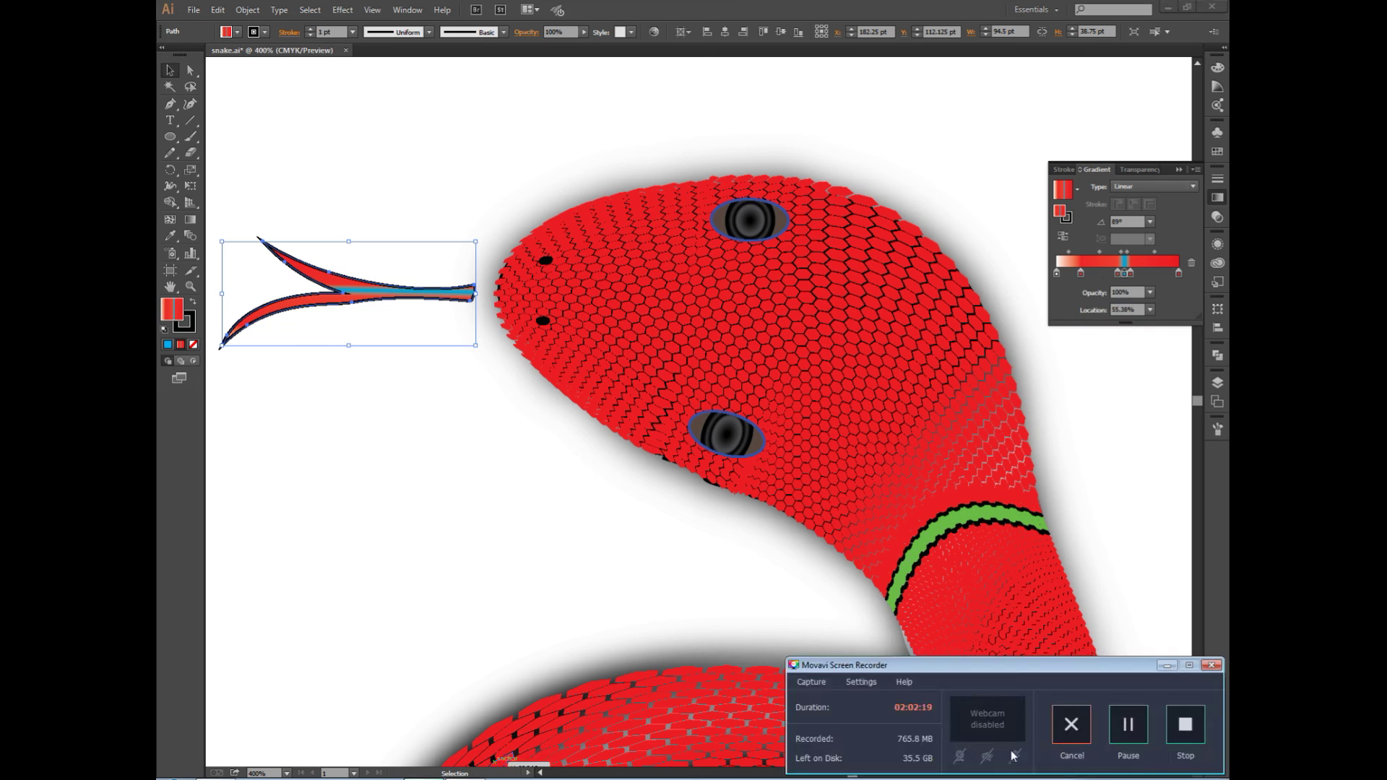
left_click_drag(1080, 273, 1060, 273)
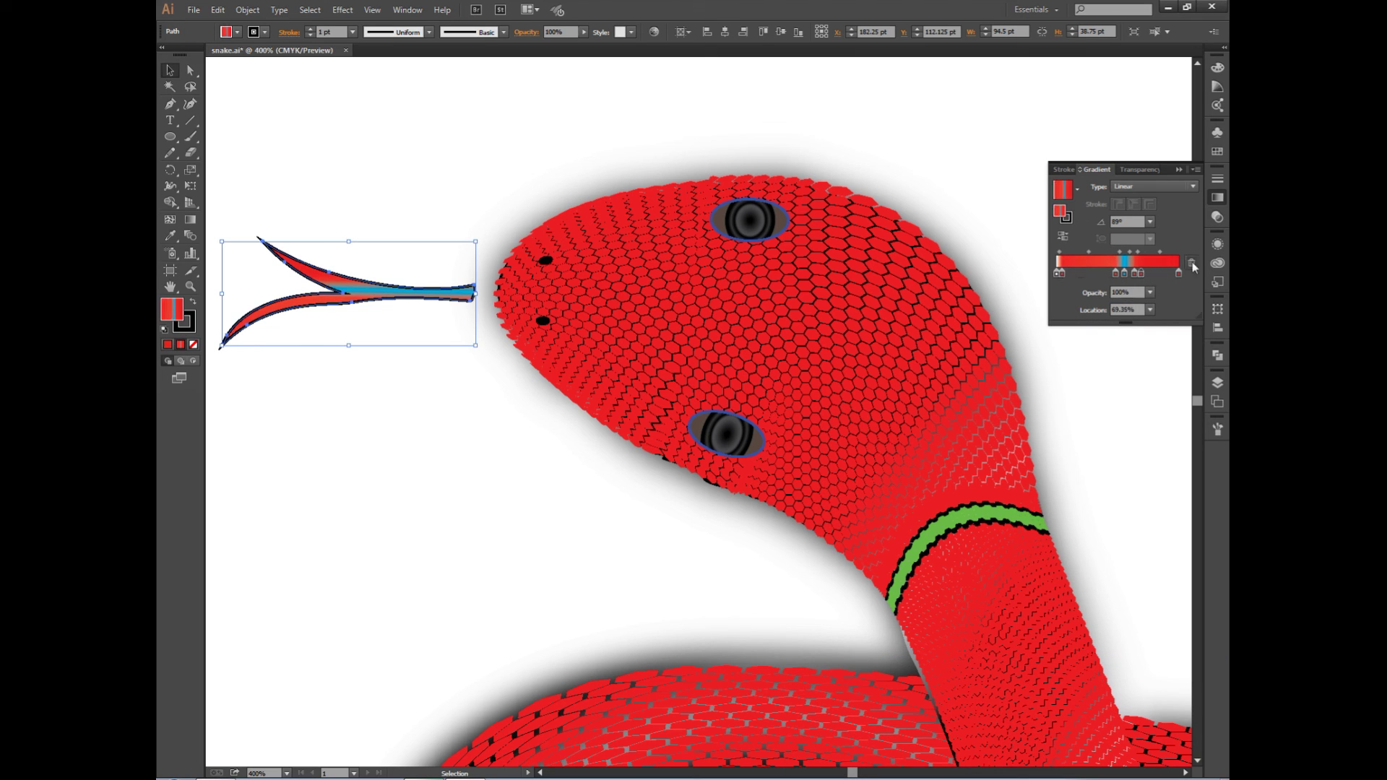
key("x")
key("slash")
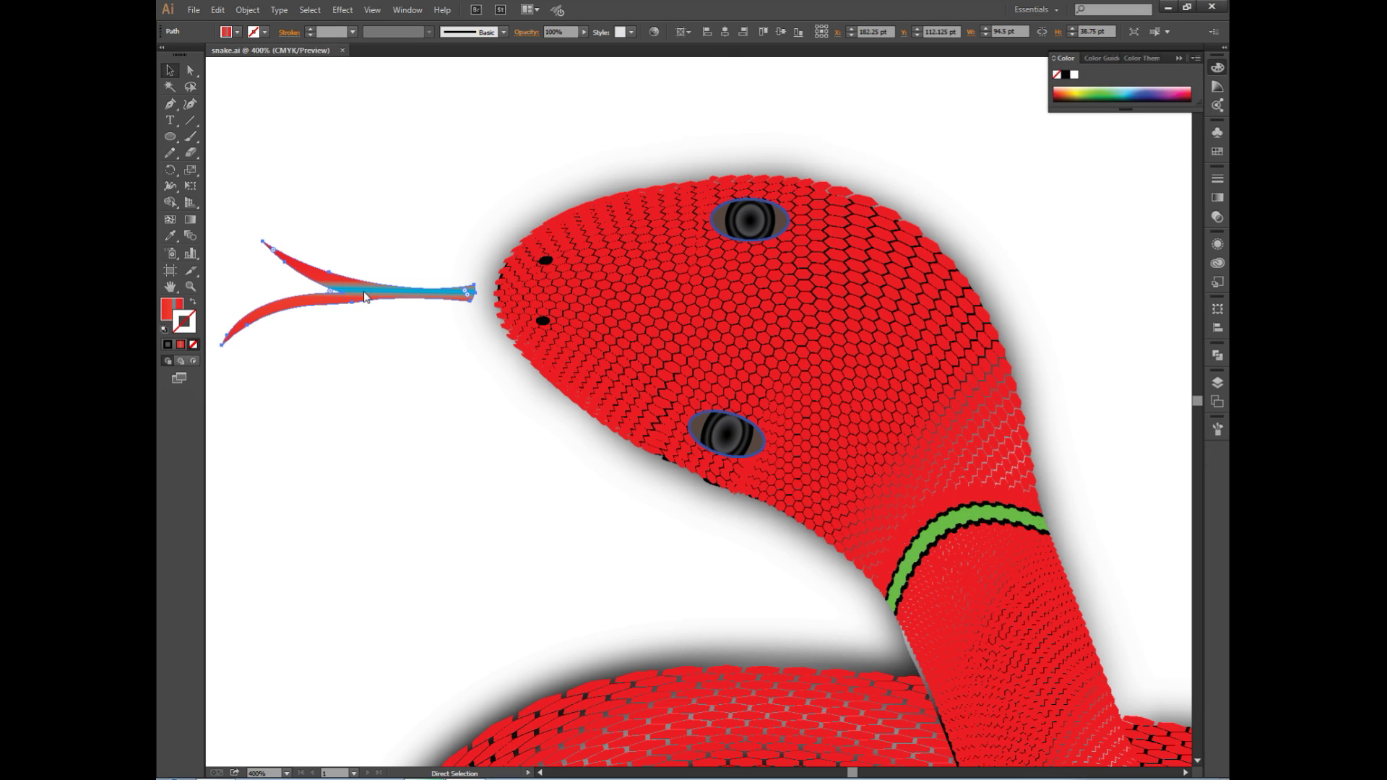
Move the tongue onto the snake's mouth and fit the artboard in view
left_click_drag(364, 291, 443, 291)
right_click(442, 293)
key("Escape")
left_click(400, 349)
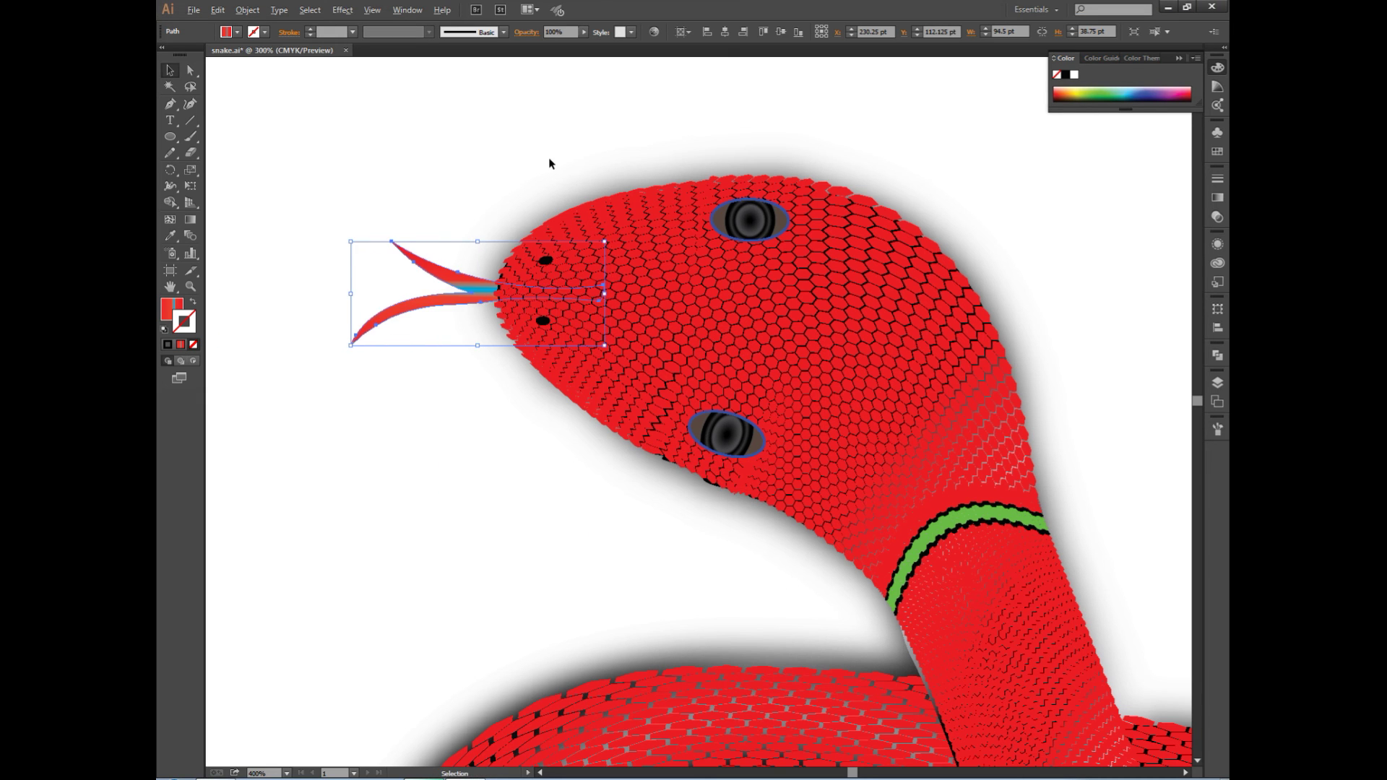
key("ctrl+0")
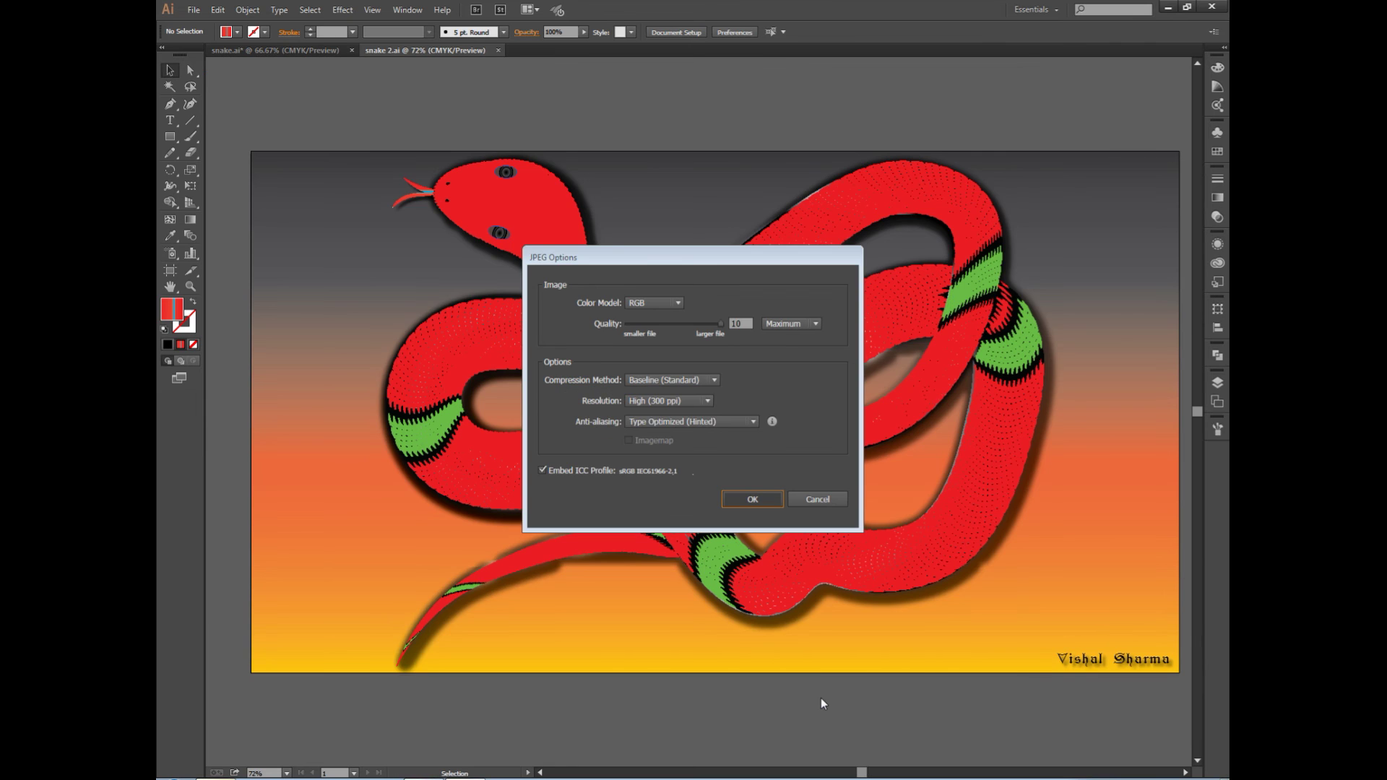